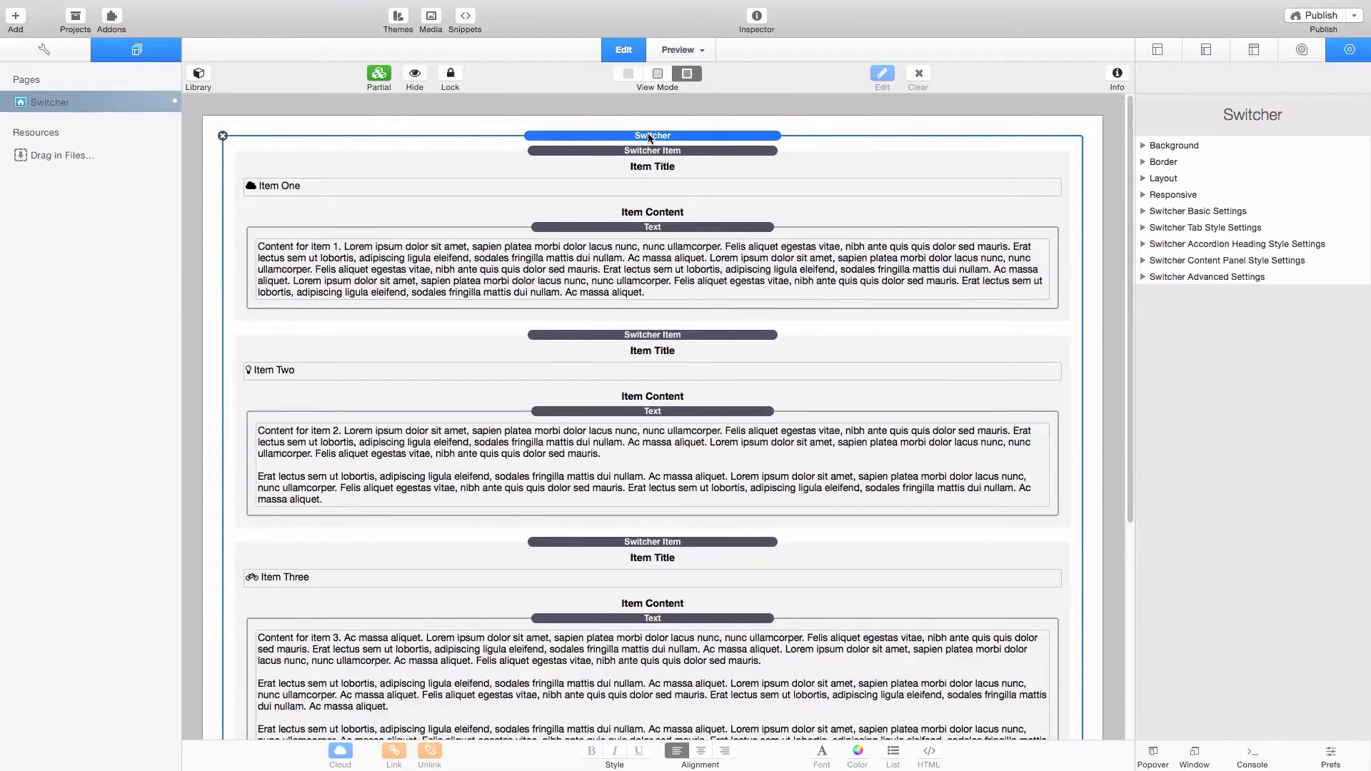
# - Examine the Switcher stack, its Switcher Items, and the advanced and accordion heading style settings
pyautogui.click(610, 150)
pyautogui.click(656, 335)
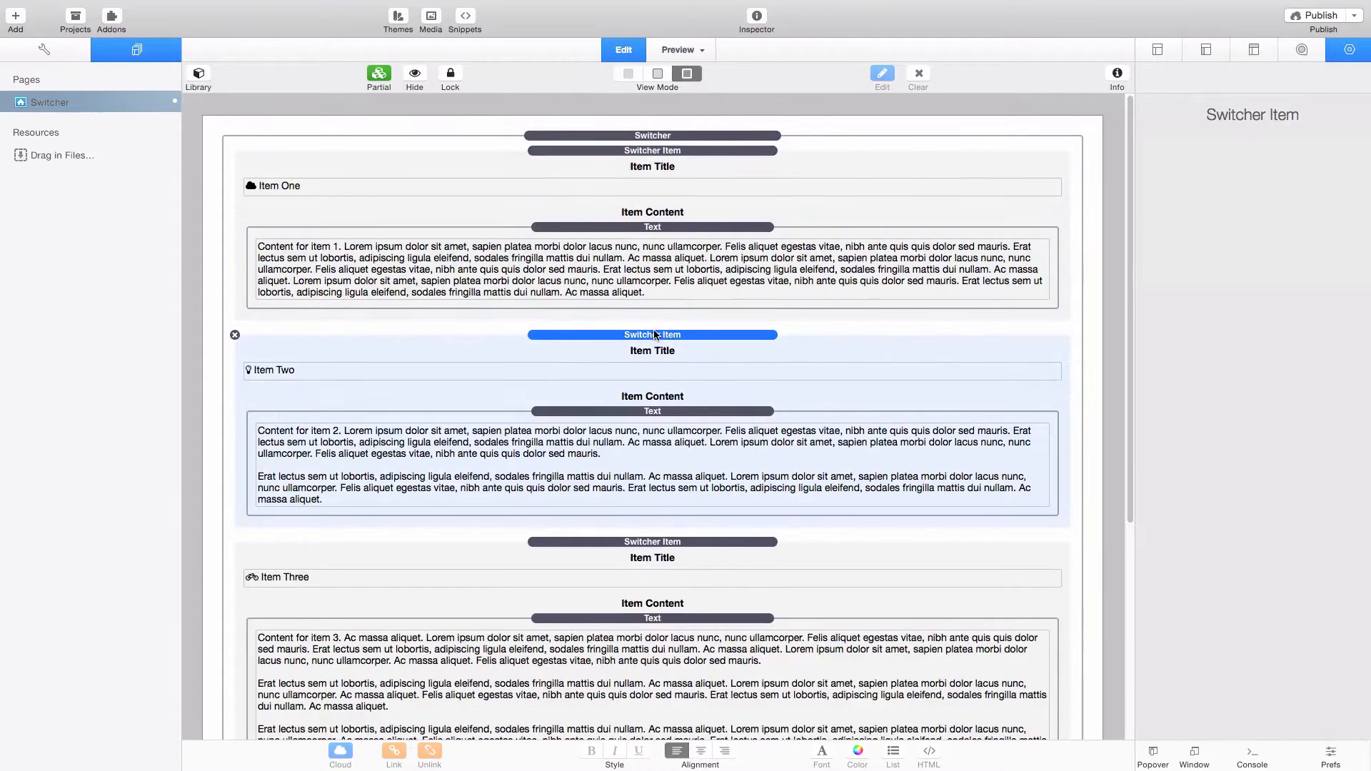
pyautogui.click(650, 137)
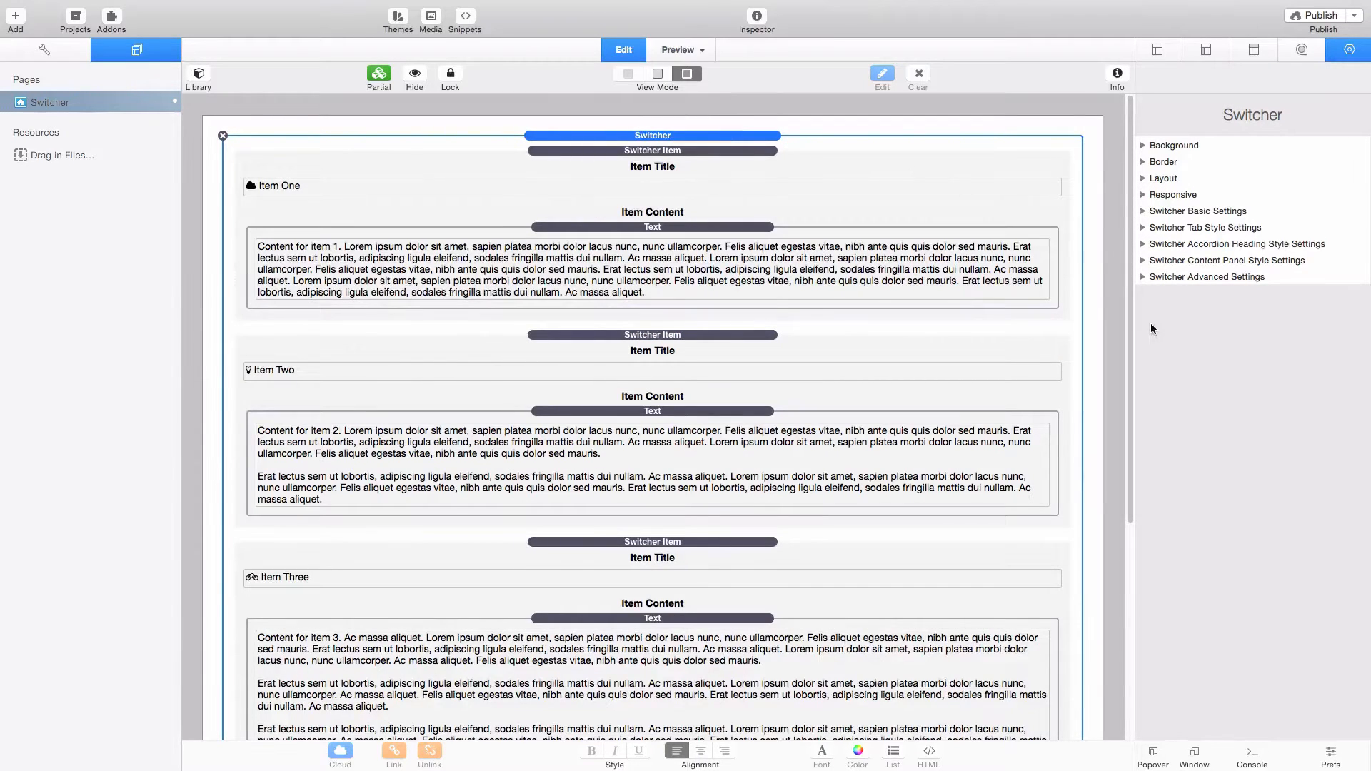
pyautogui.click(1143, 276)
pyautogui.click(1143, 276)
pyautogui.click(1143, 244)
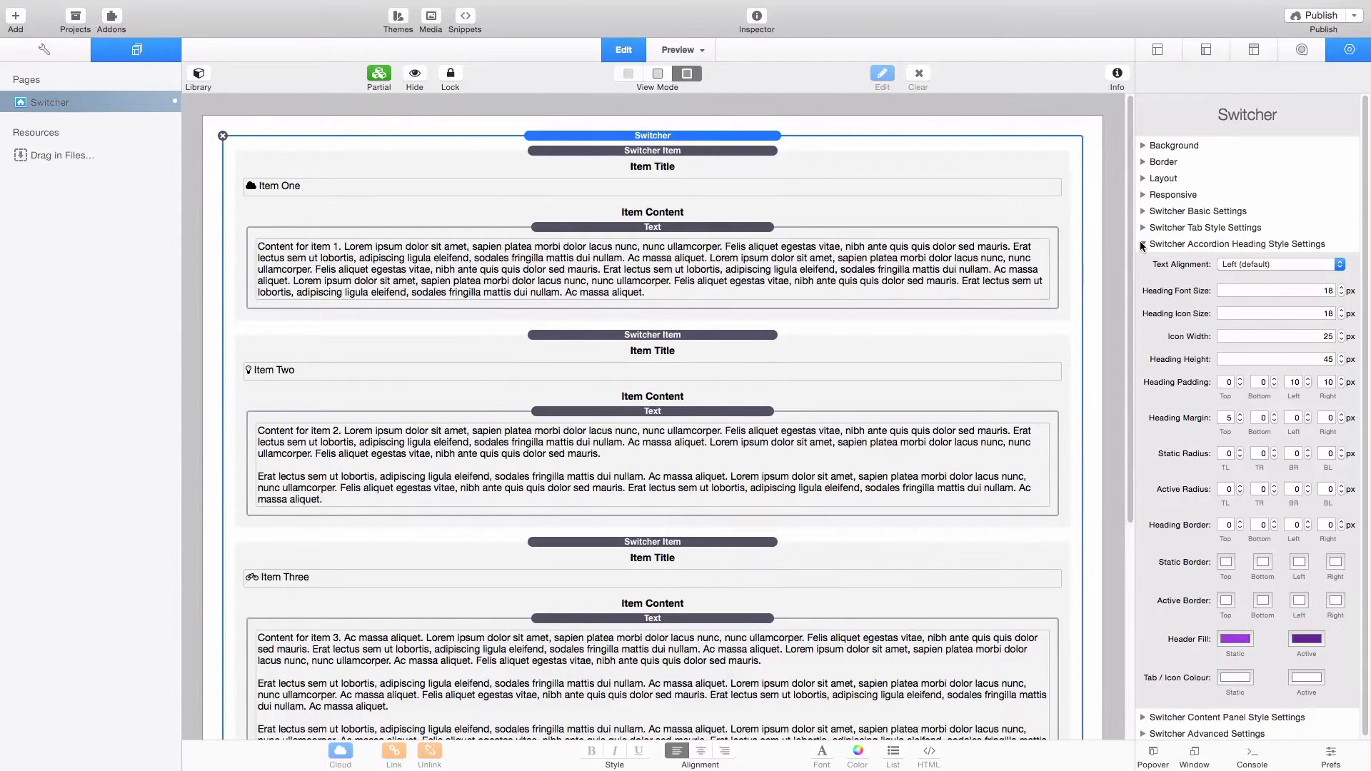
pyautogui.click(1142, 244)
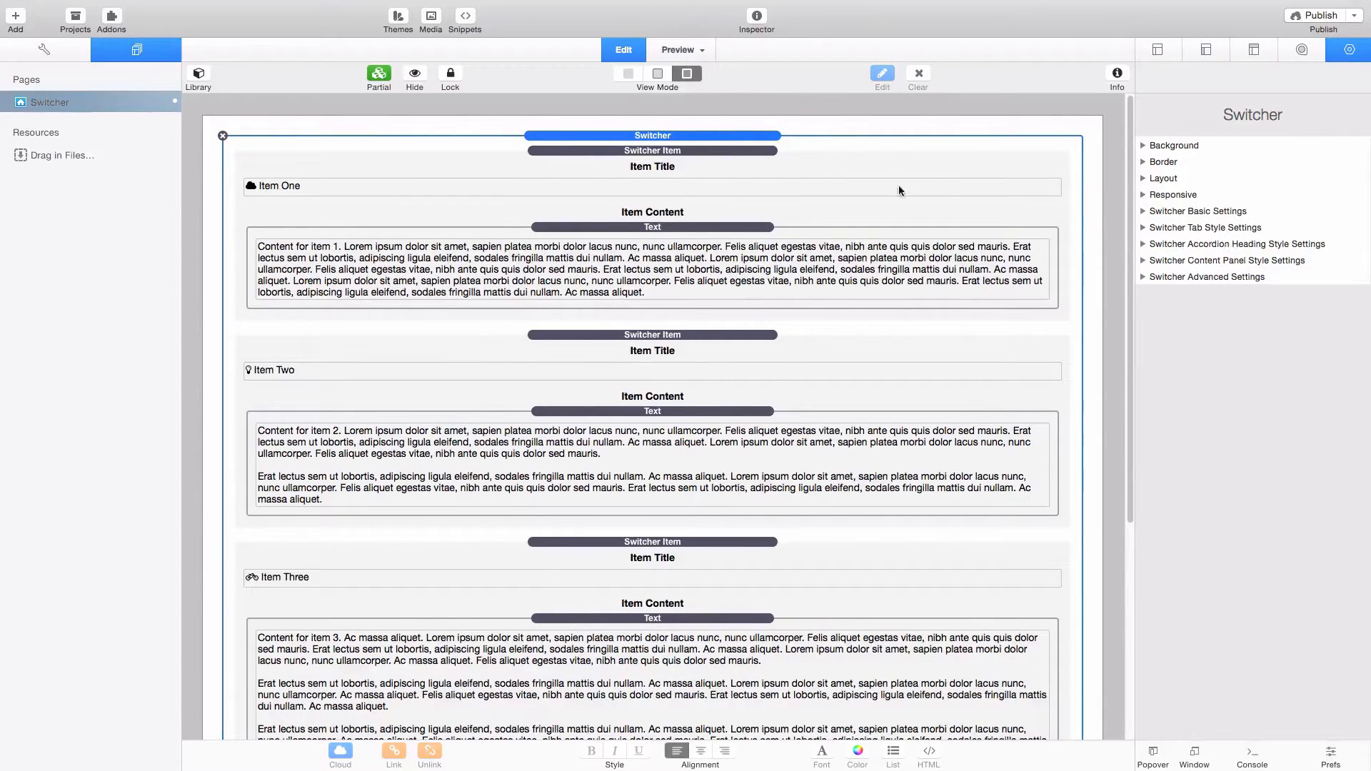
pyautogui.click(676, 153)
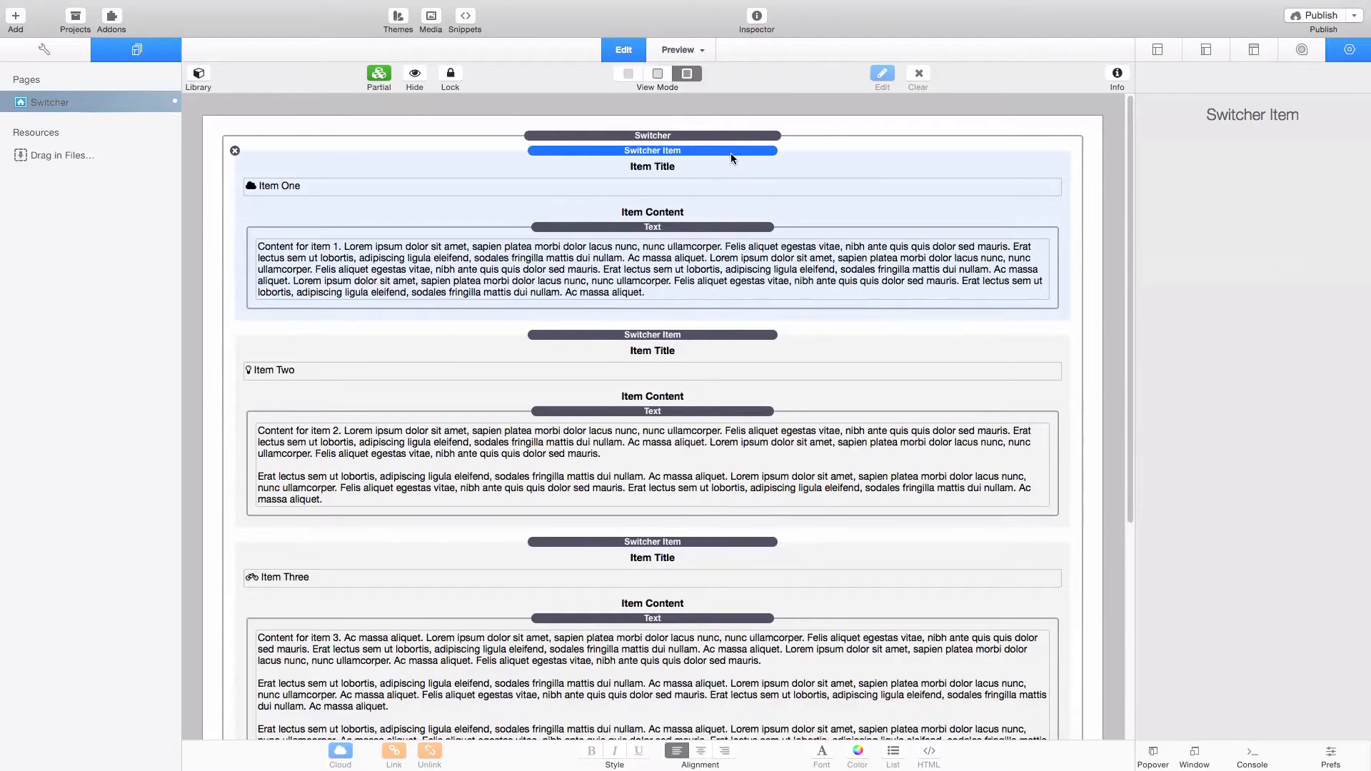
# - Add a new switcher item after Item Four and change its title icon class to fa-car
pyautogui.scroll(-5, 830, 392)
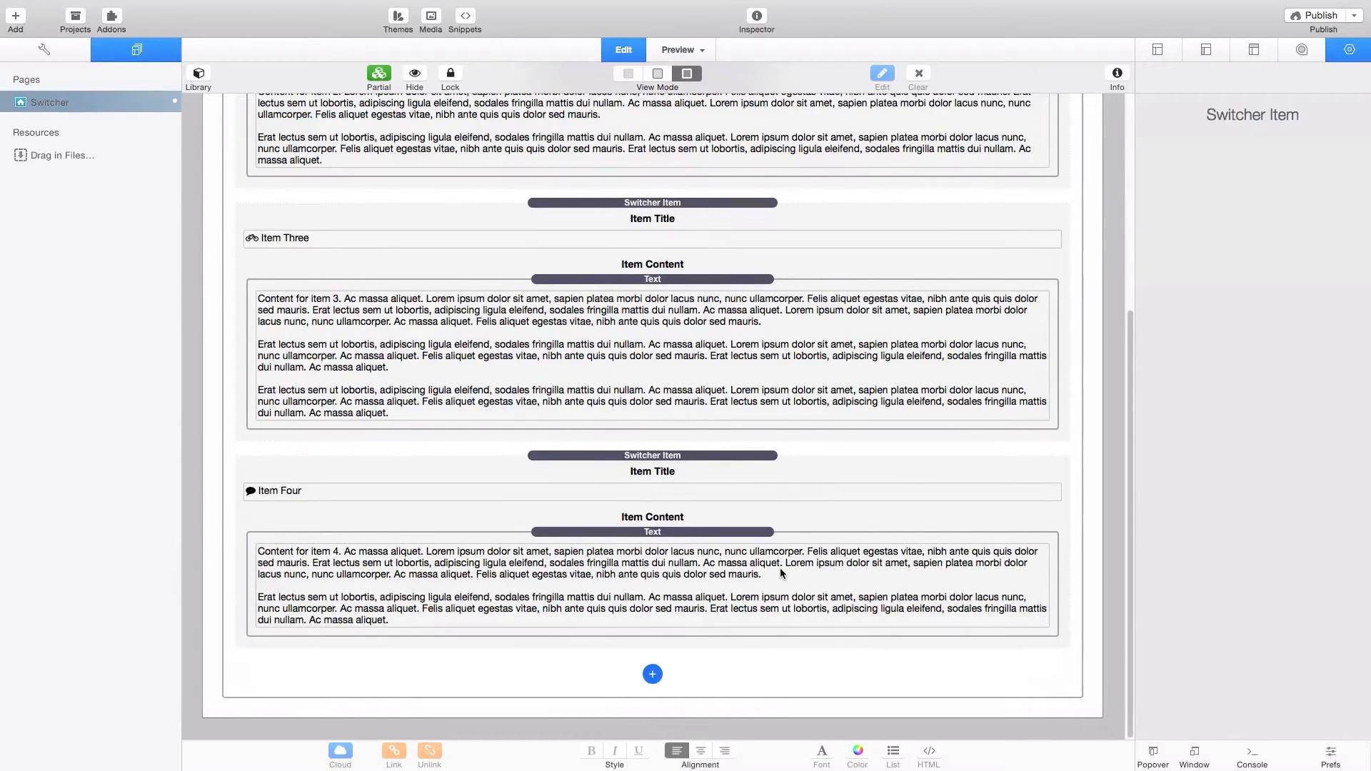
pyautogui.click(651, 676)
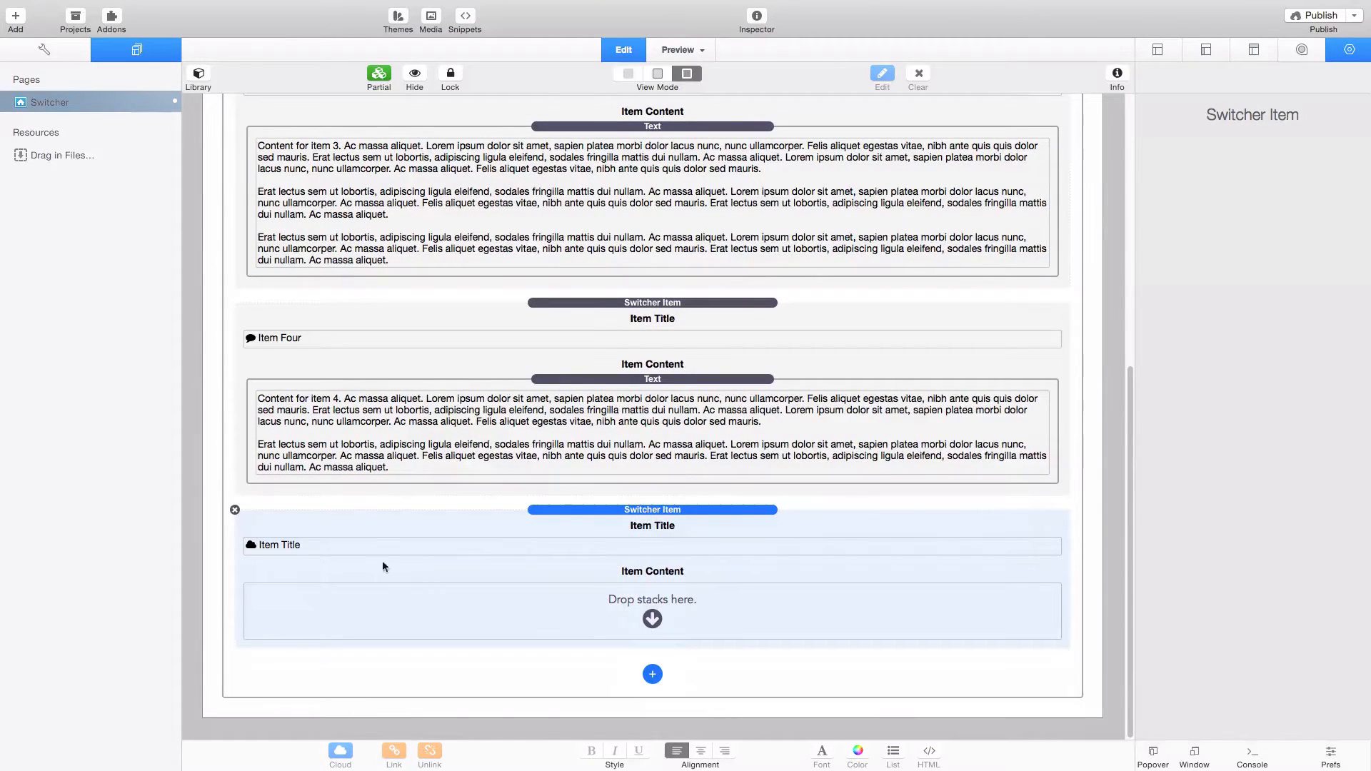
pyautogui.doubleClick(277, 546)
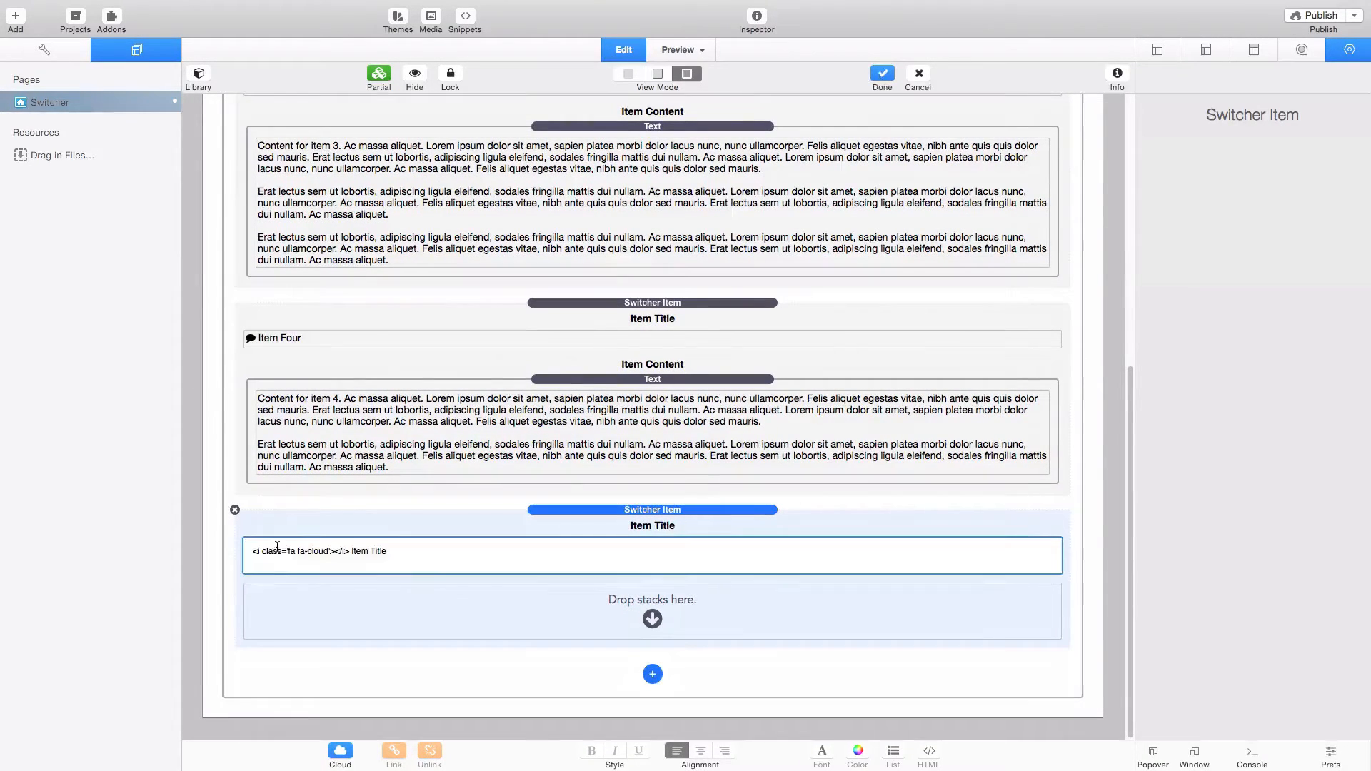
pyautogui.doubleClick(318, 551)
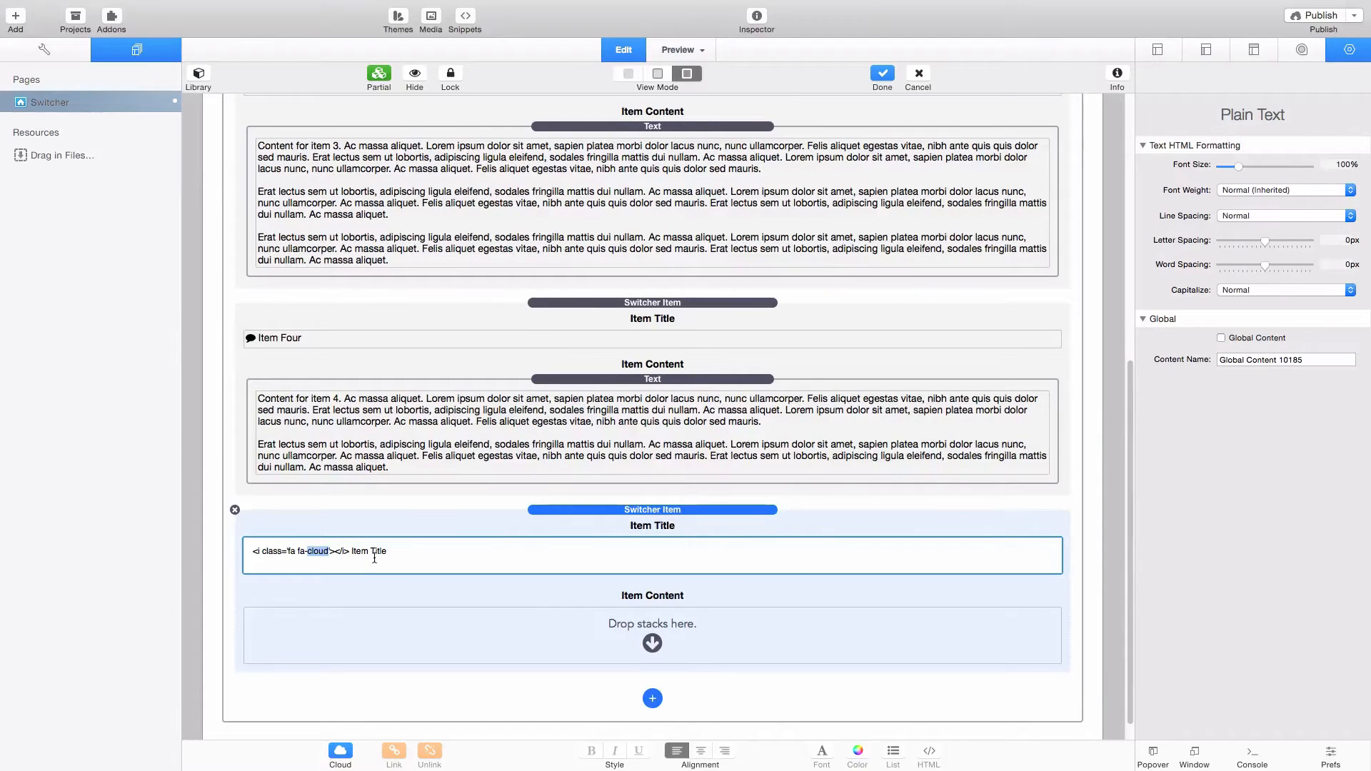
pyautogui.write('car')
# - Extend the new switcher item's title text to "Item Title Goes Here" and finish editing it
pyautogui.doubleClick(373, 551)
pyautogui.click(407, 552)
pyautogui.write('Goess Here')
pyautogui.click(405, 551)
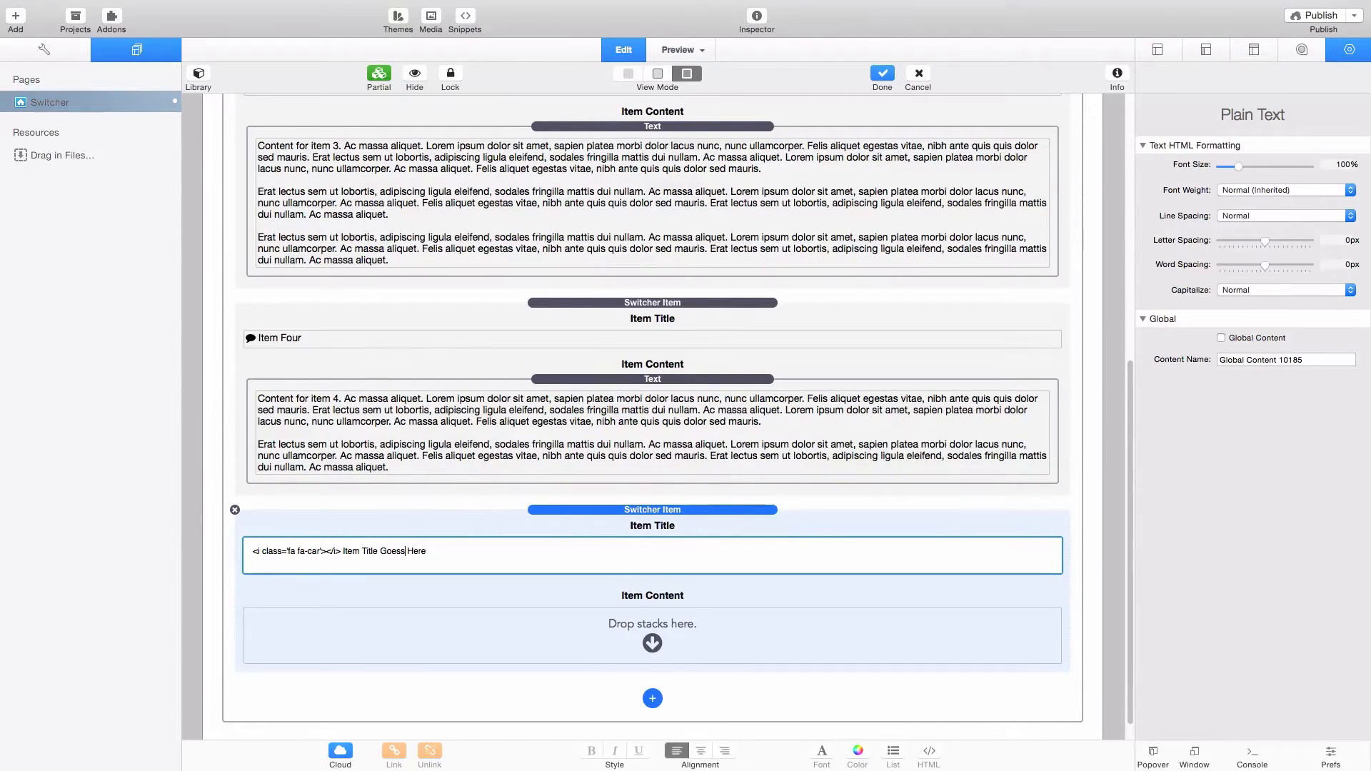
pyautogui.press('BackSpace')
pyautogui.click(208, 538)
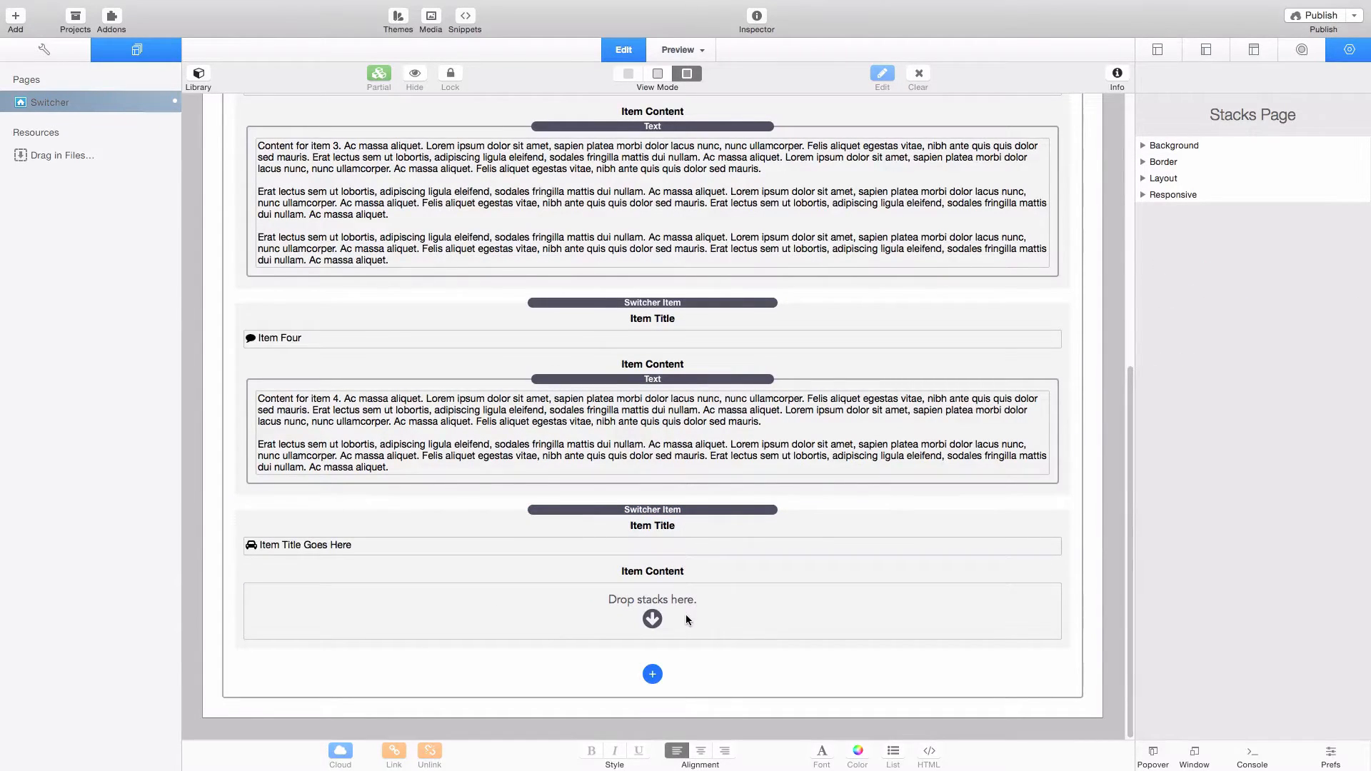
# - Add a Text stack from the stacks library to the new switcher item's content area and close the library
pyautogui.click(205, 74)
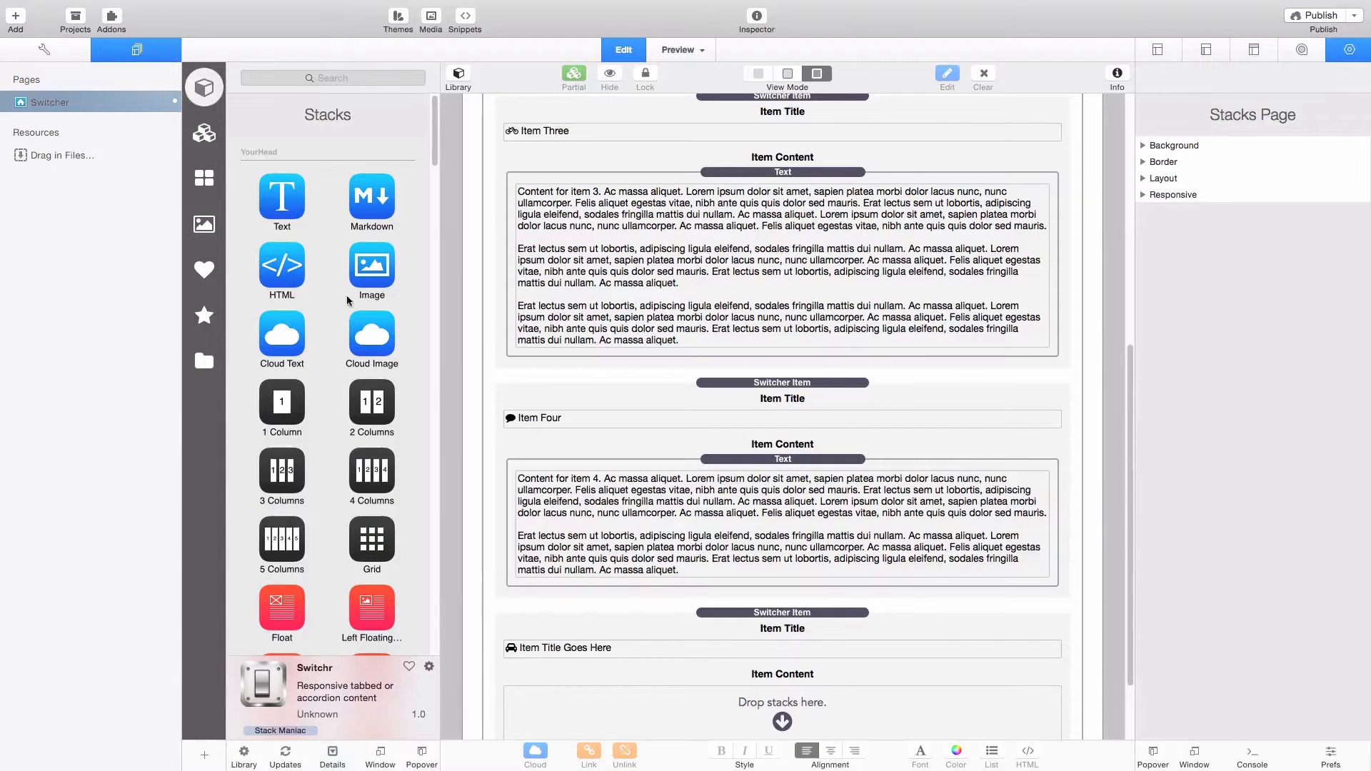
pyautogui.scroll(-3, 570, 418)
pyautogui.moveTo(293, 191); pyautogui.dragTo(641, 622)
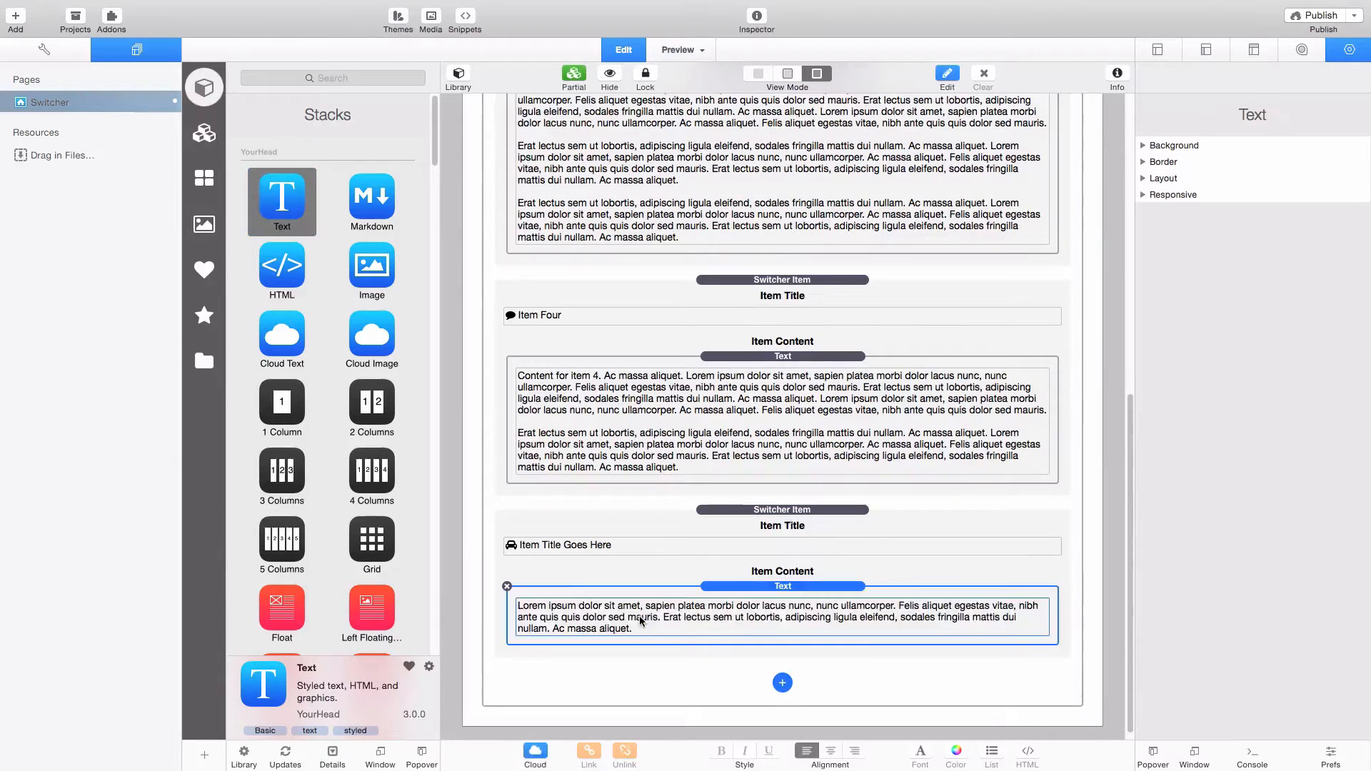
pyautogui.click(458, 75)
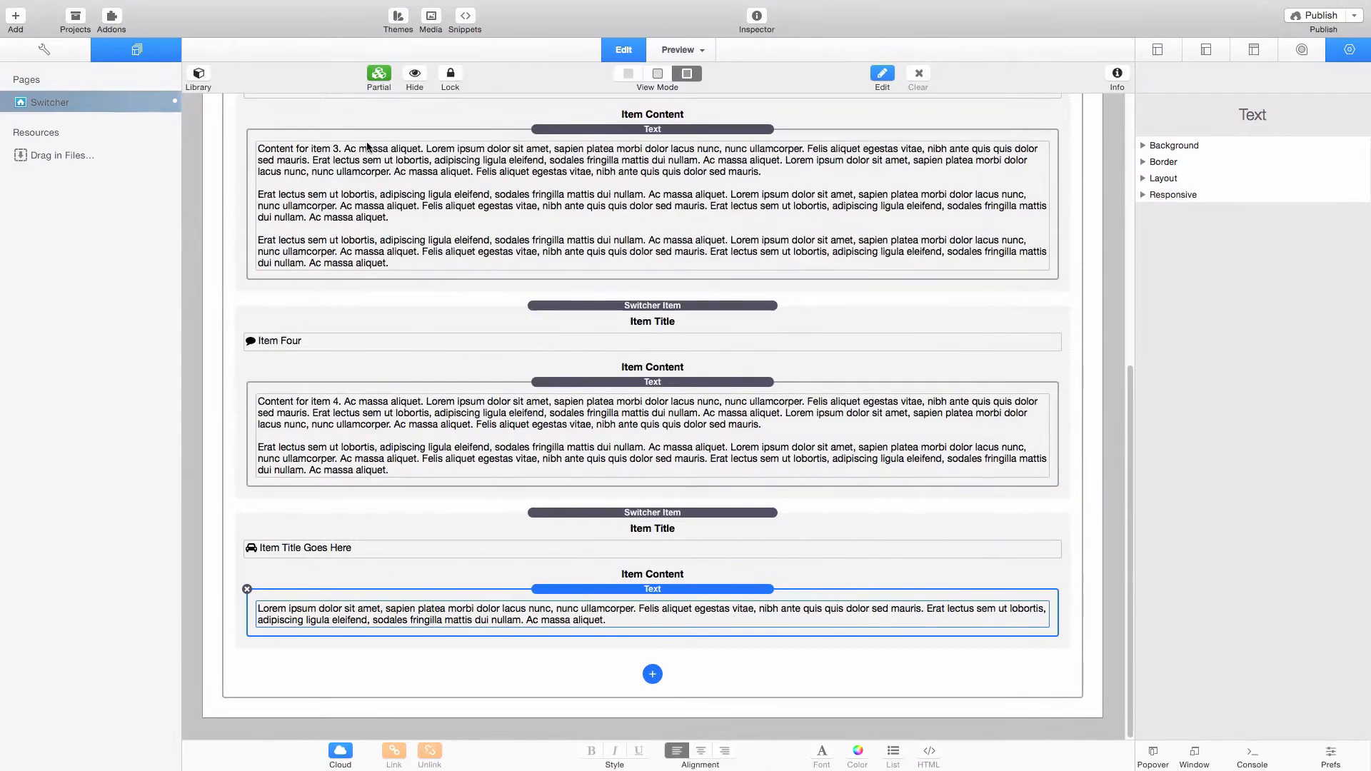
# - Move the new switcher item above Item Four and return it to the end of the Switcher
pyautogui.click(716, 514)
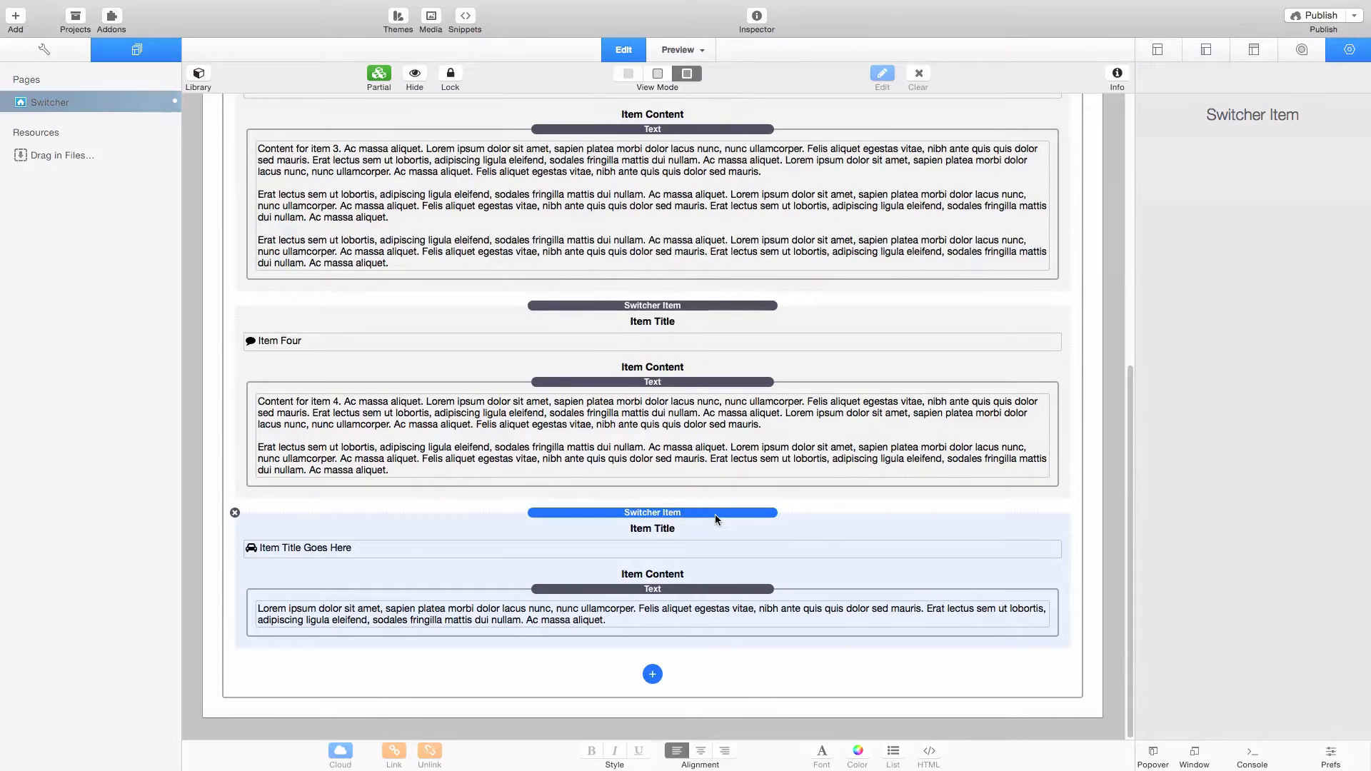
pyautogui.moveTo(717, 515); pyautogui.dragTo(708, 312)
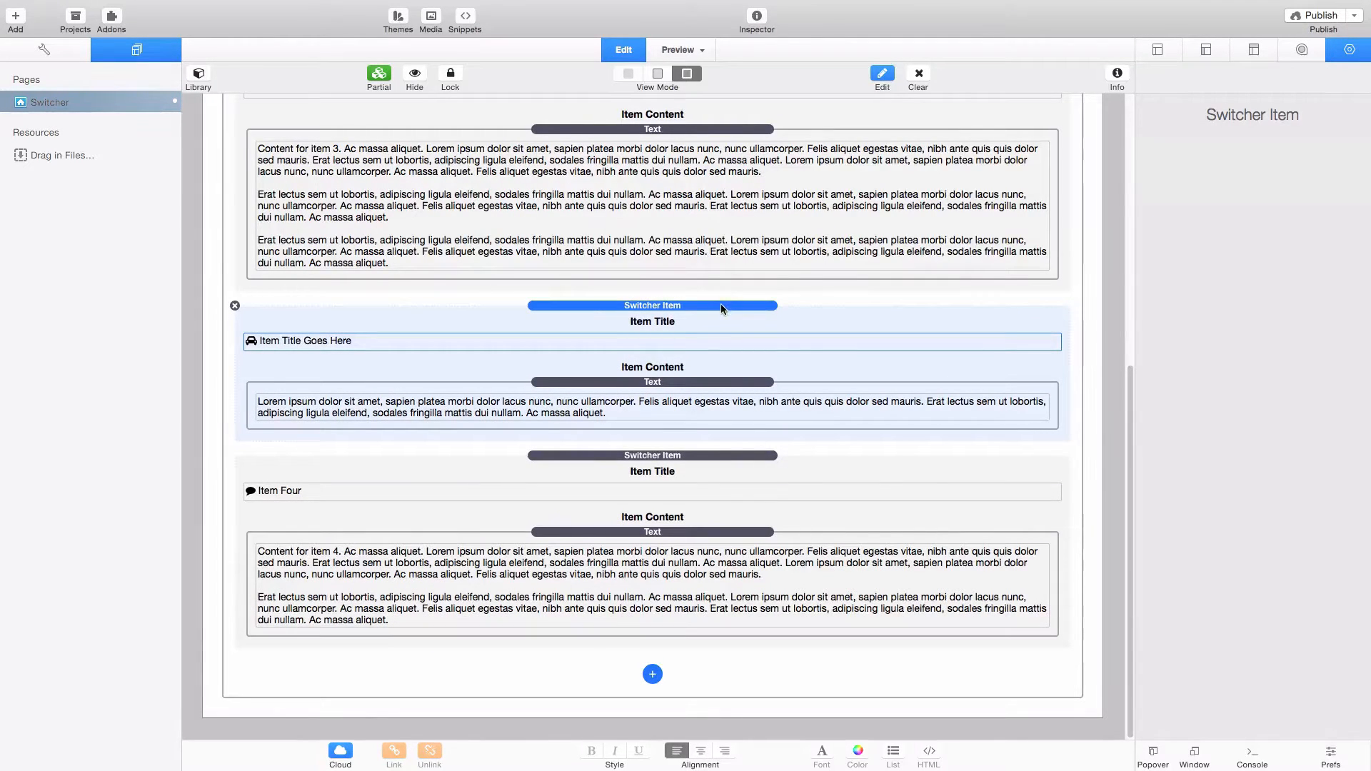
pyautogui.moveTo(721, 303); pyautogui.dragTo(737, 629)
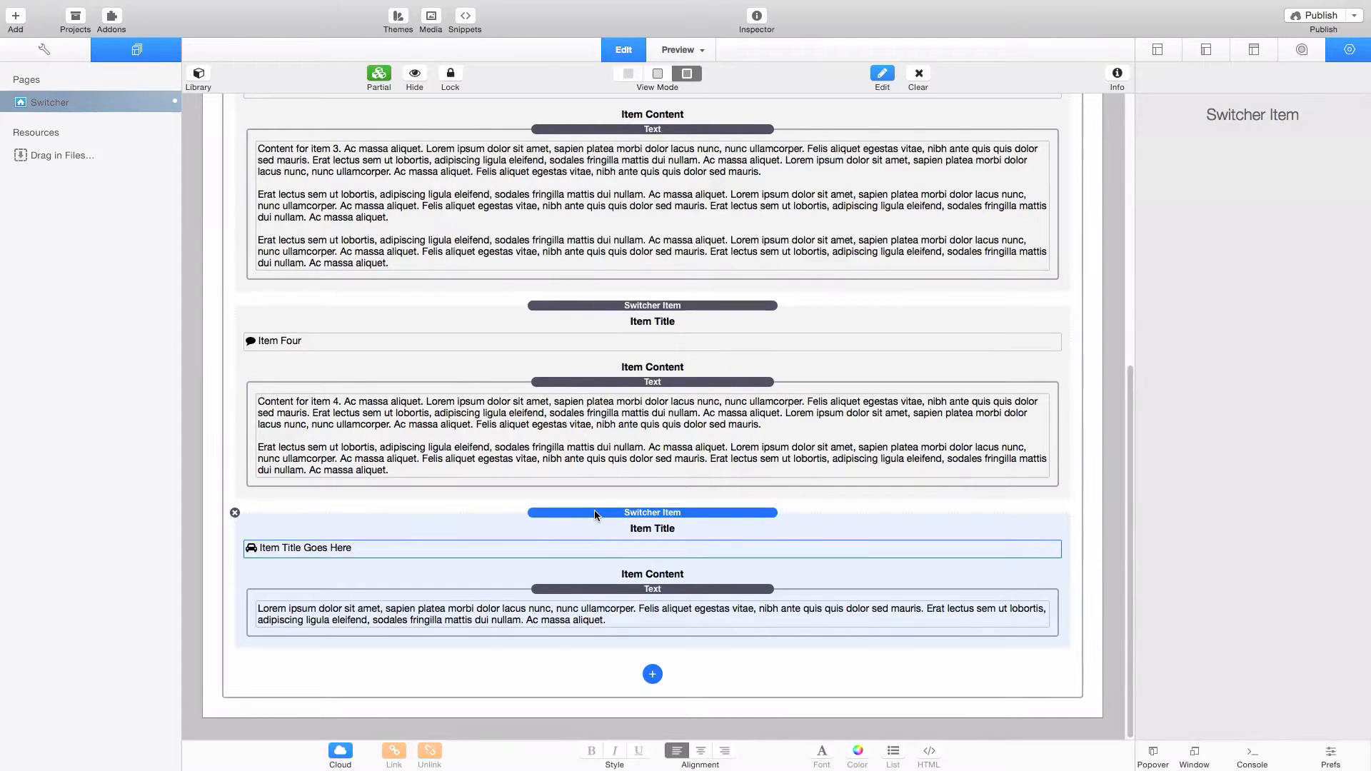
# - Duplicate the car-icon switcher item at the end of the Switcher and delete both the copy and the original
pyautogui.moveTo(593, 511); pyautogui.dragTo(591, 643)
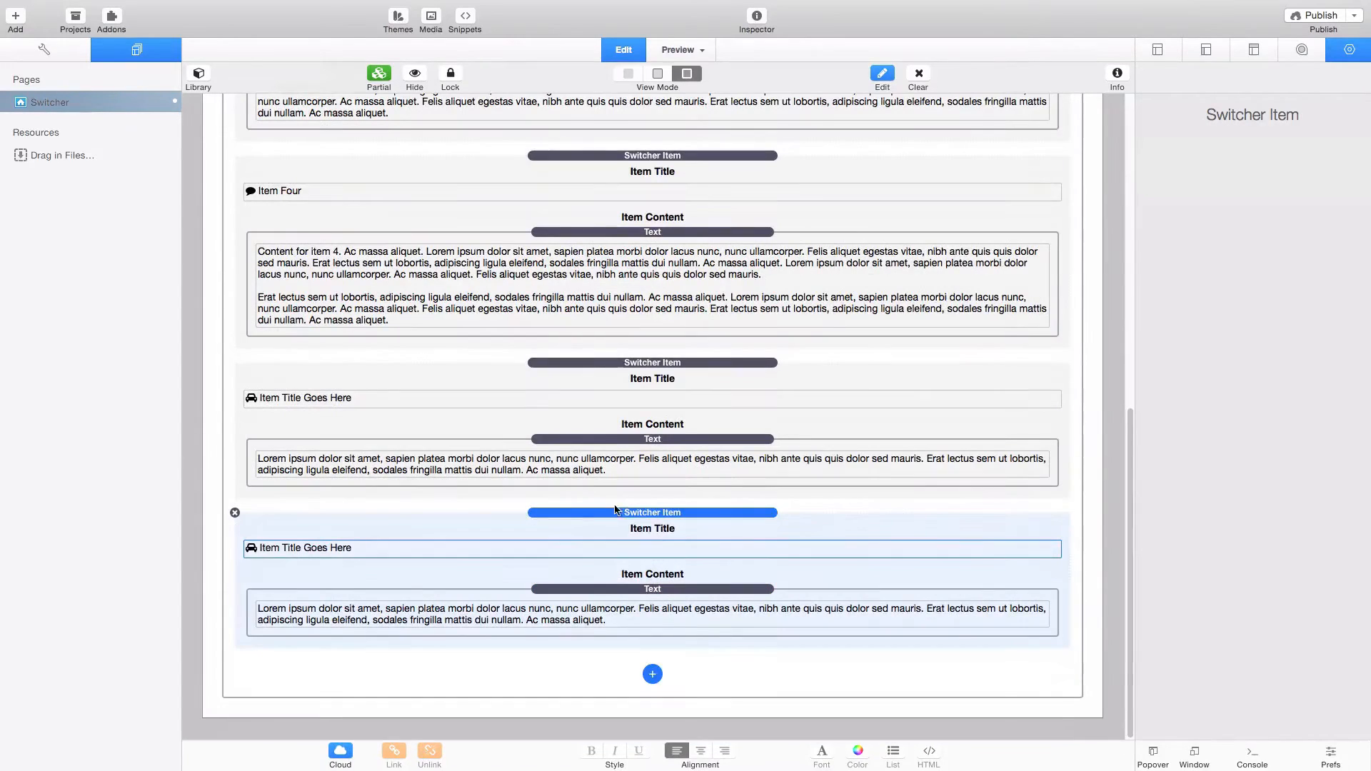
pyautogui.click(235, 513)
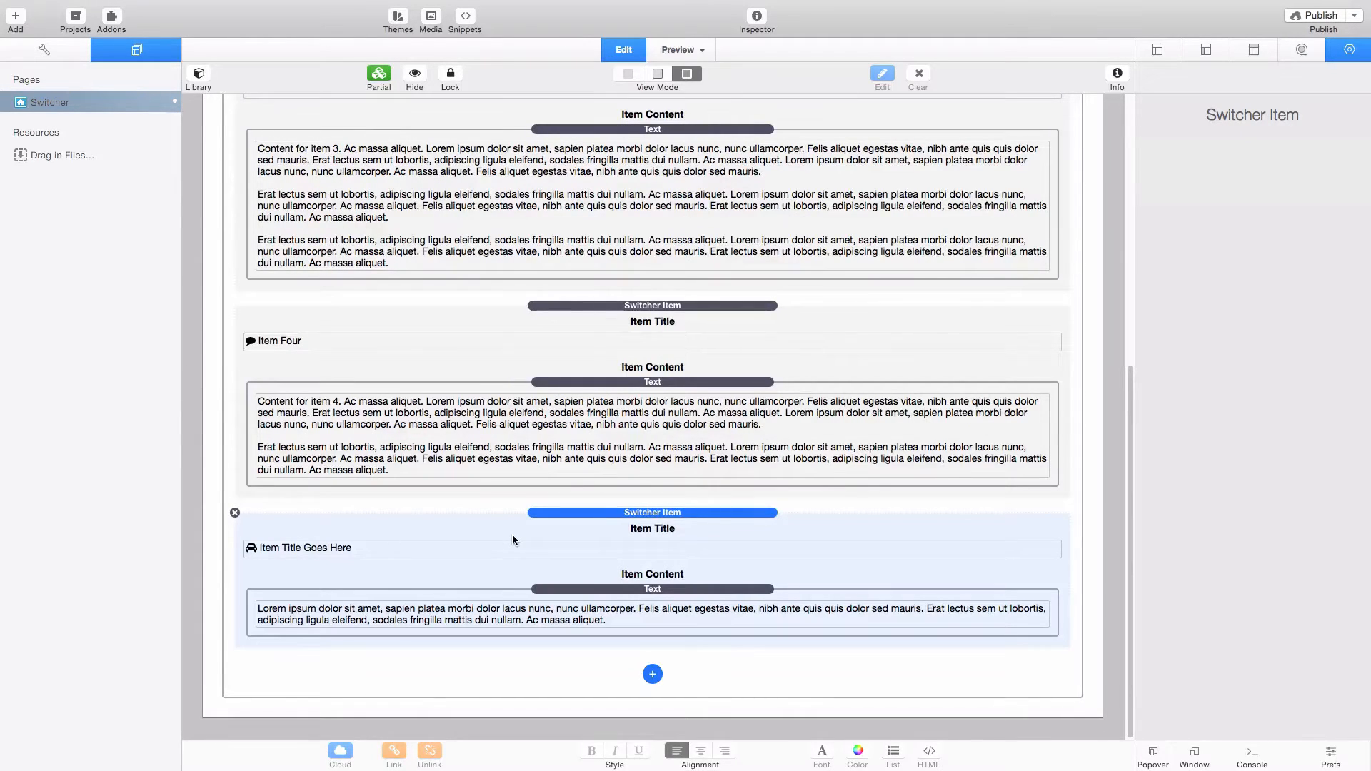
pyautogui.click(235, 514)
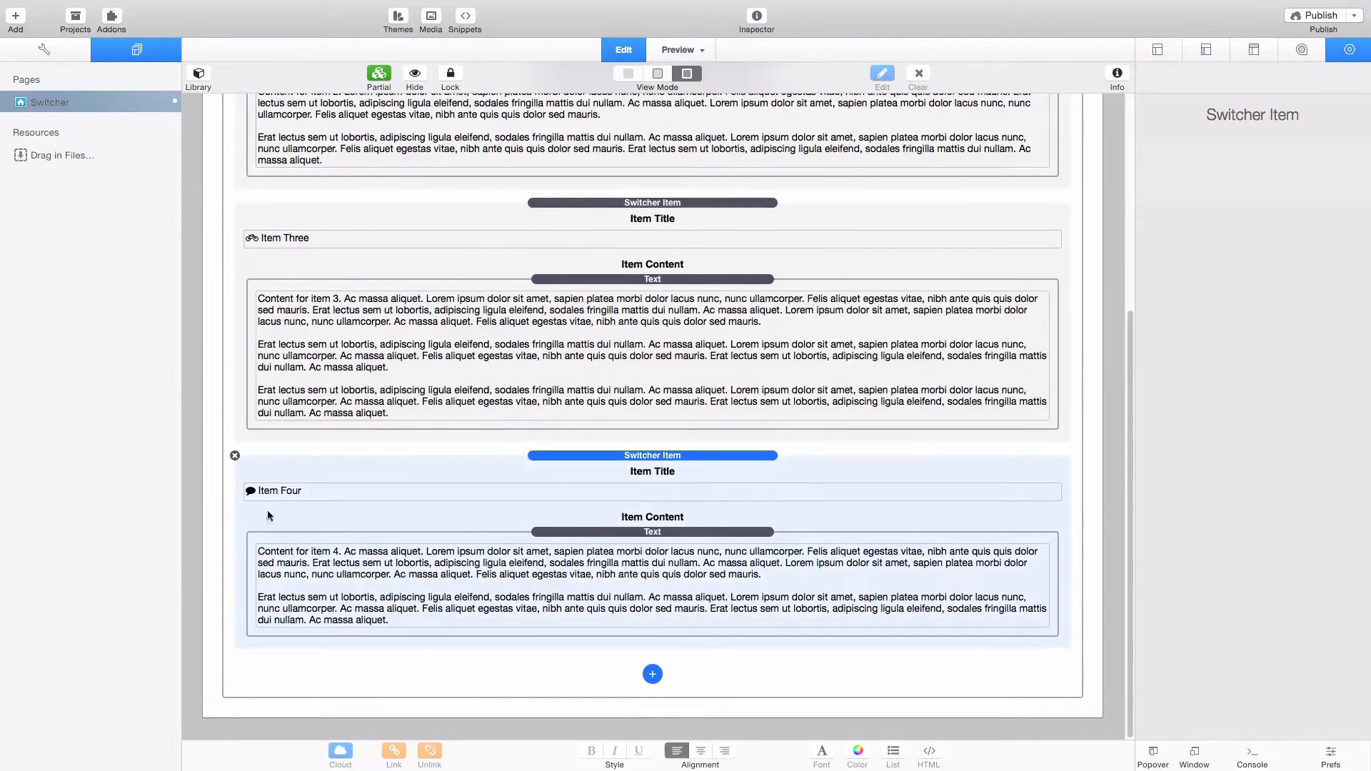
# - Preview the Switcher and expand accordion items Two, Three and Four, going back up through to Item One
pyautogui.scroll(10, 556, 485)
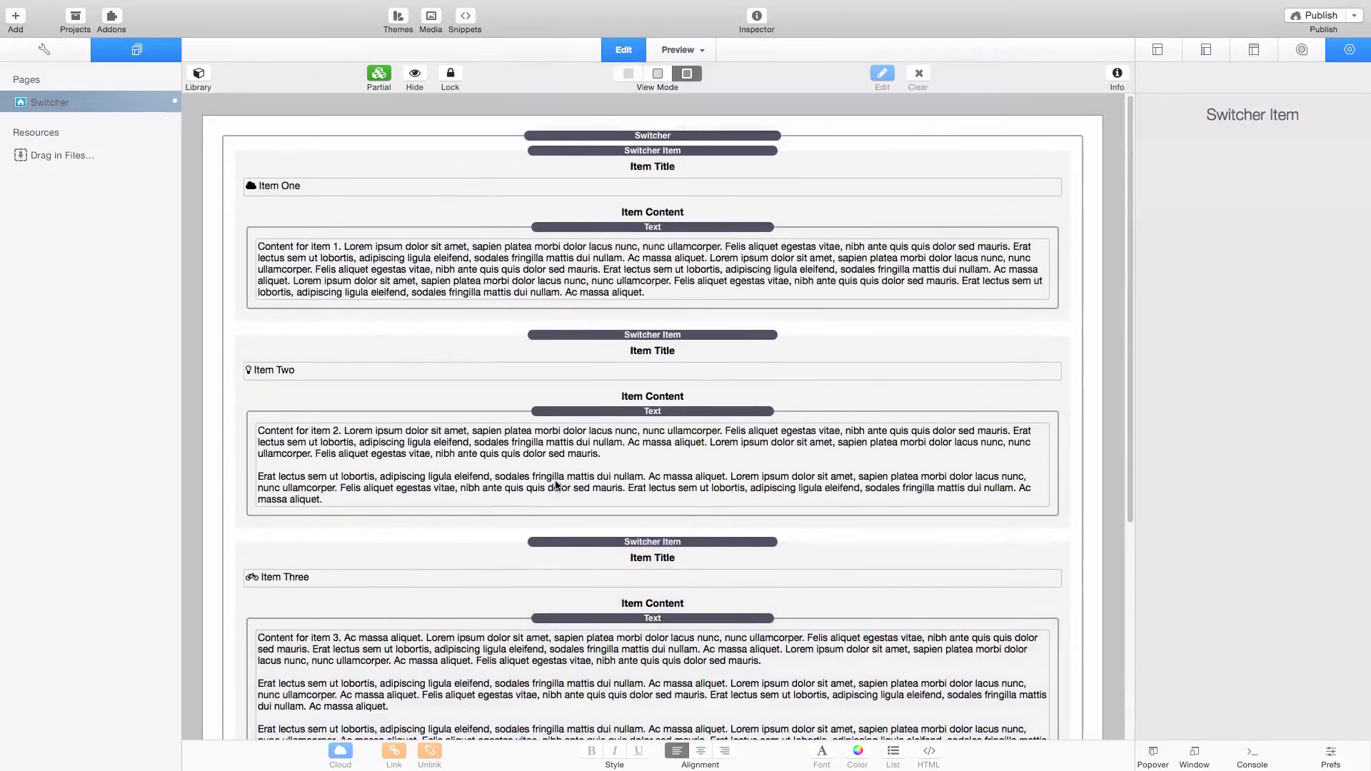
pyautogui.click(703, 137)
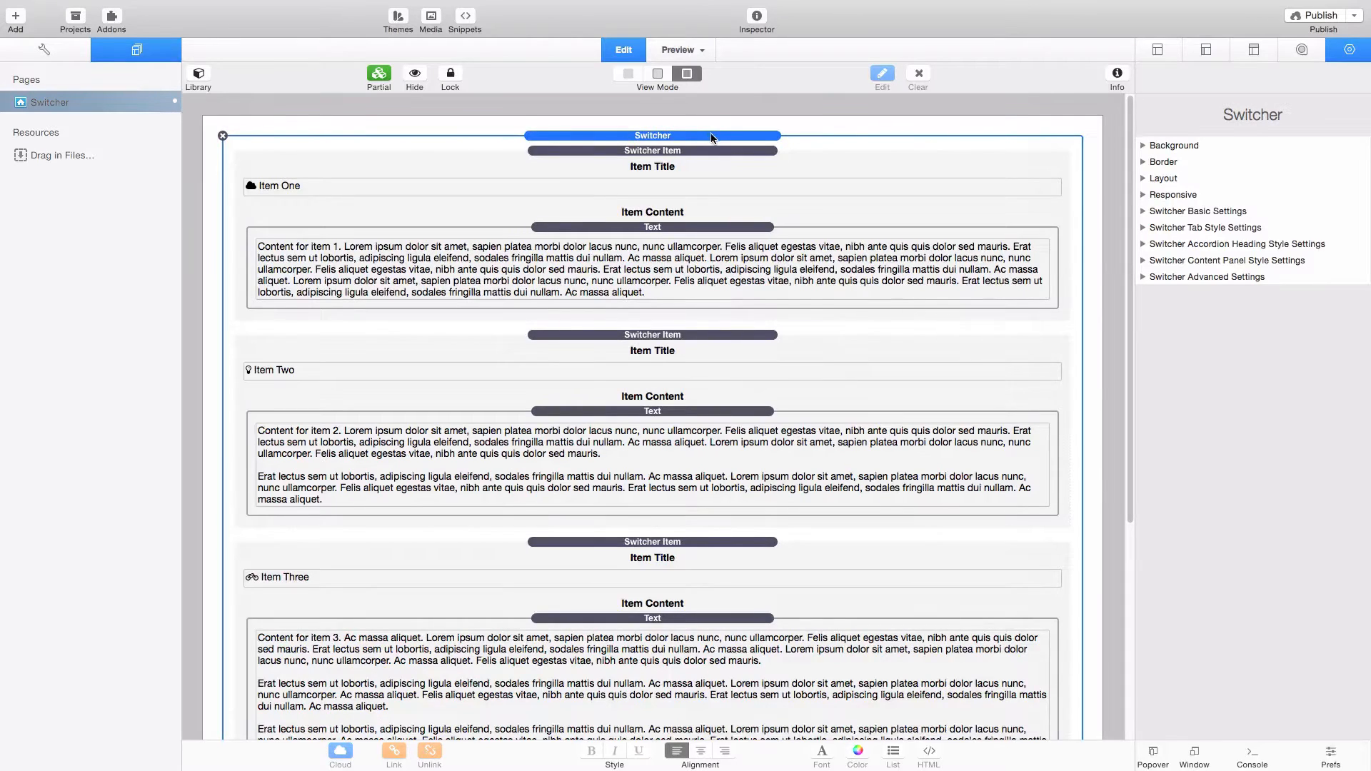
pyautogui.press('super+r')
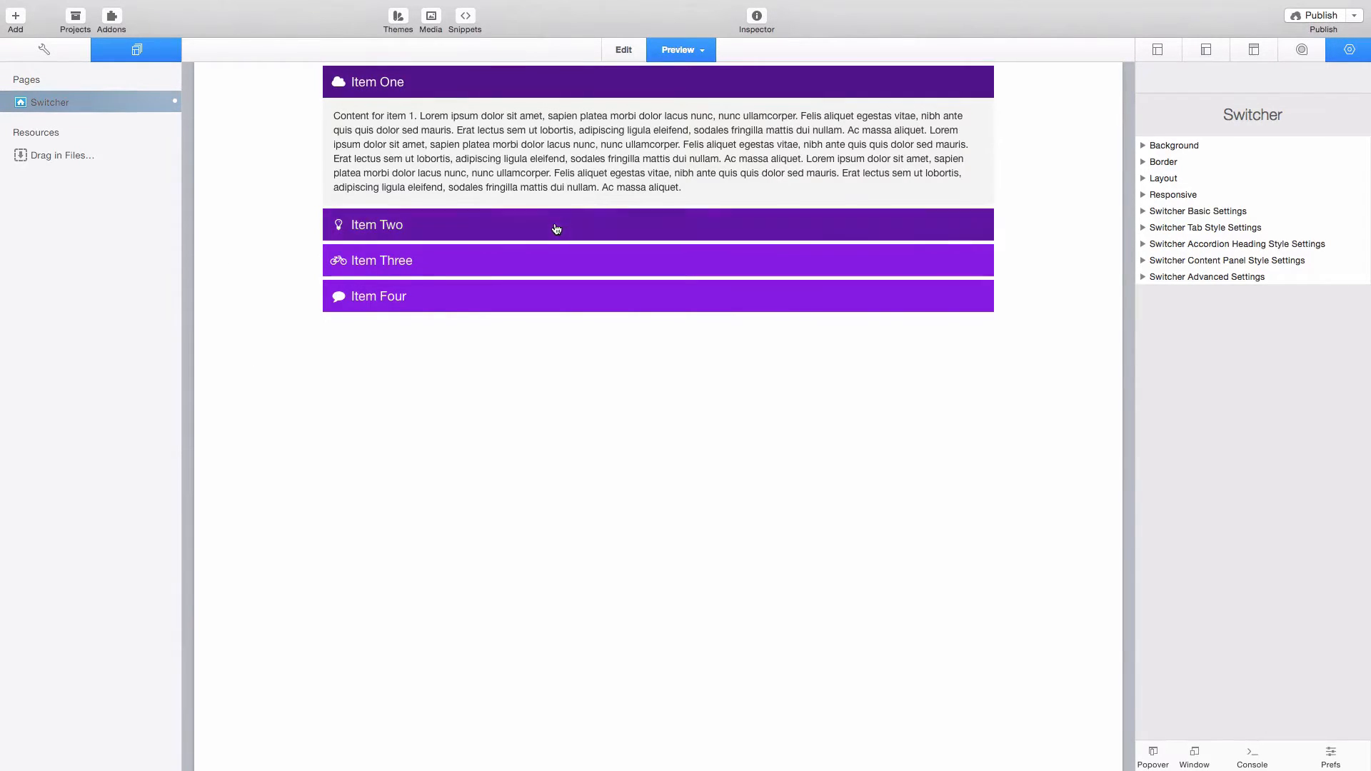
pyautogui.click(598, 227)
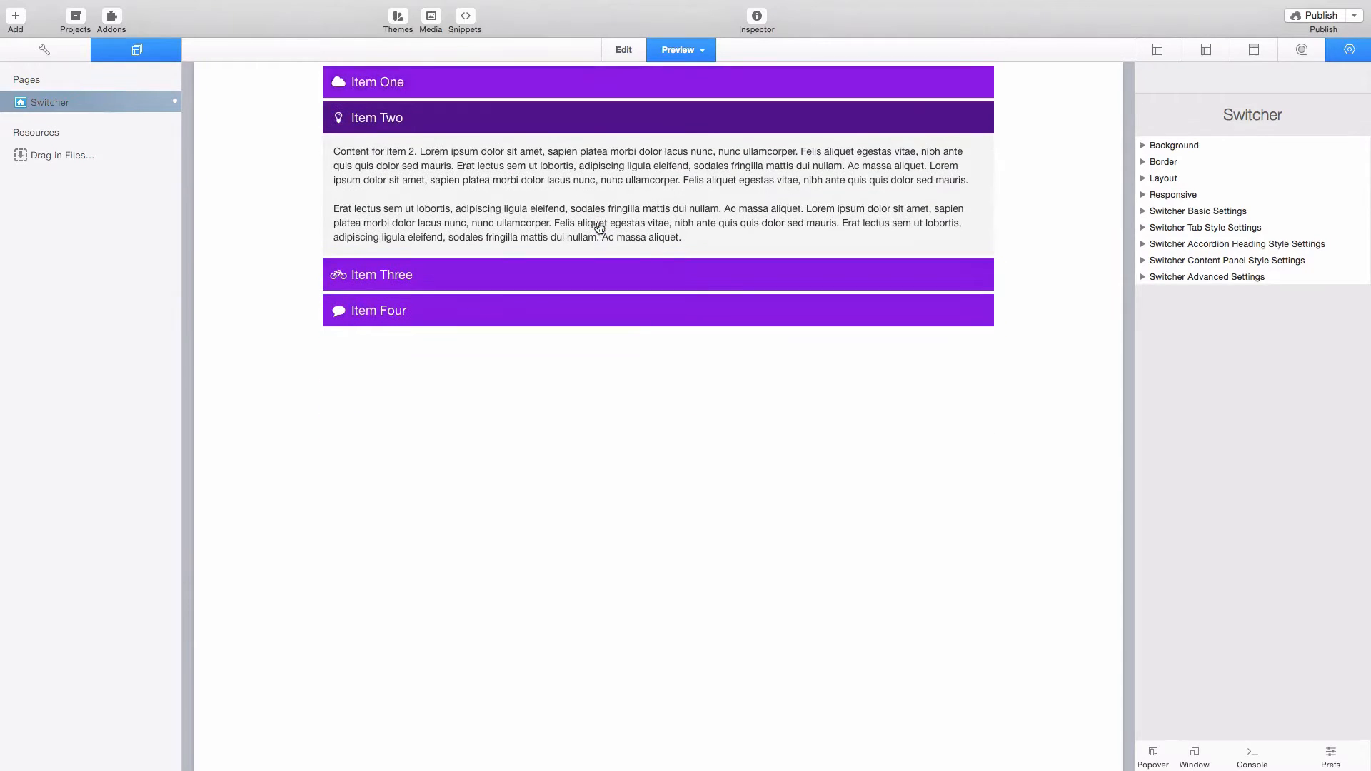
pyautogui.click(632, 272)
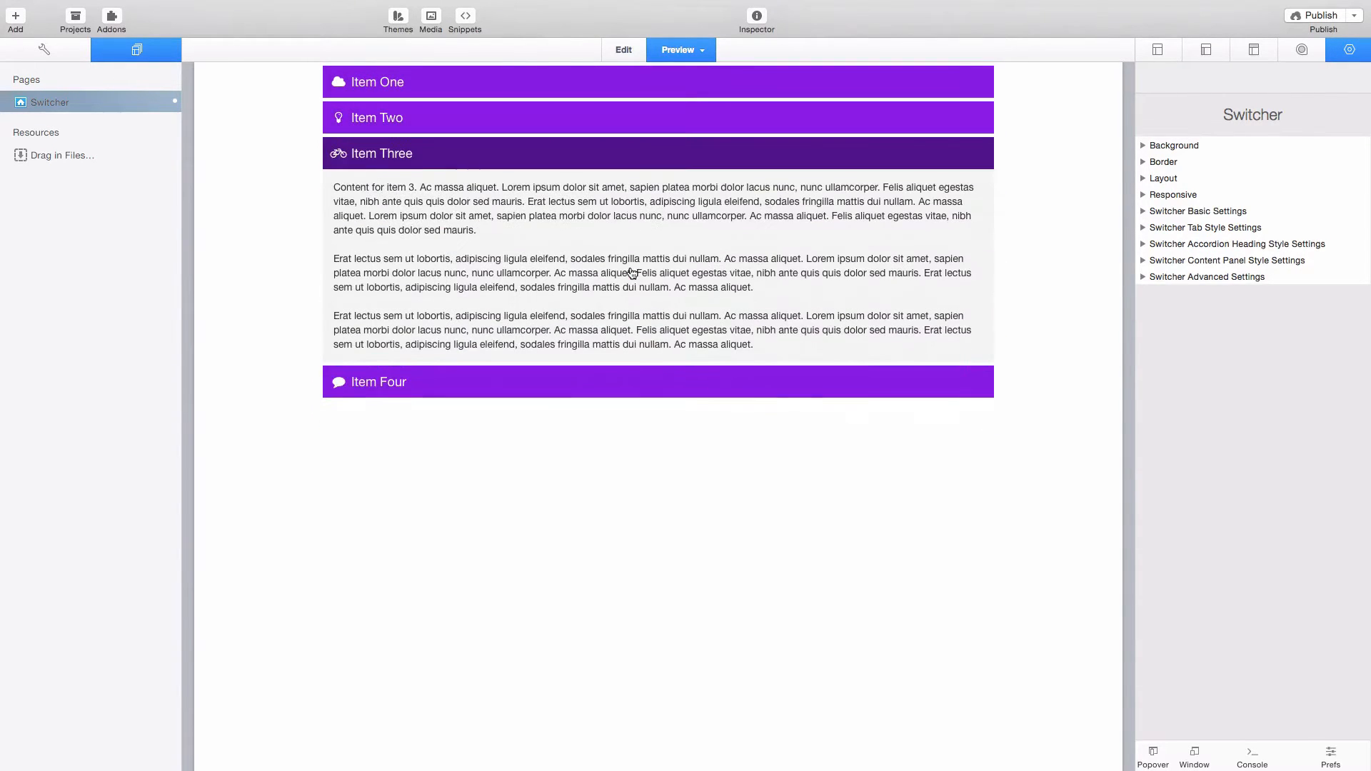
pyautogui.click(616, 385)
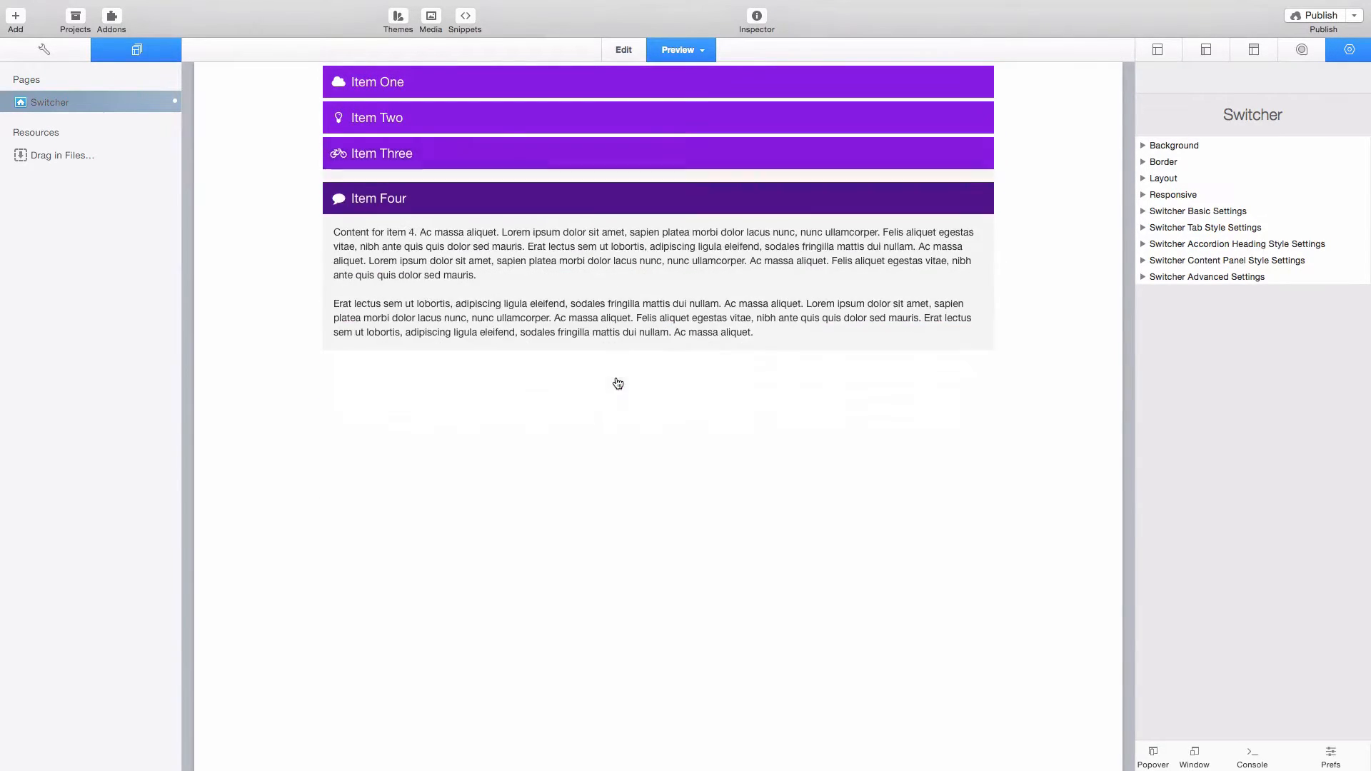
pyautogui.click(619, 156)
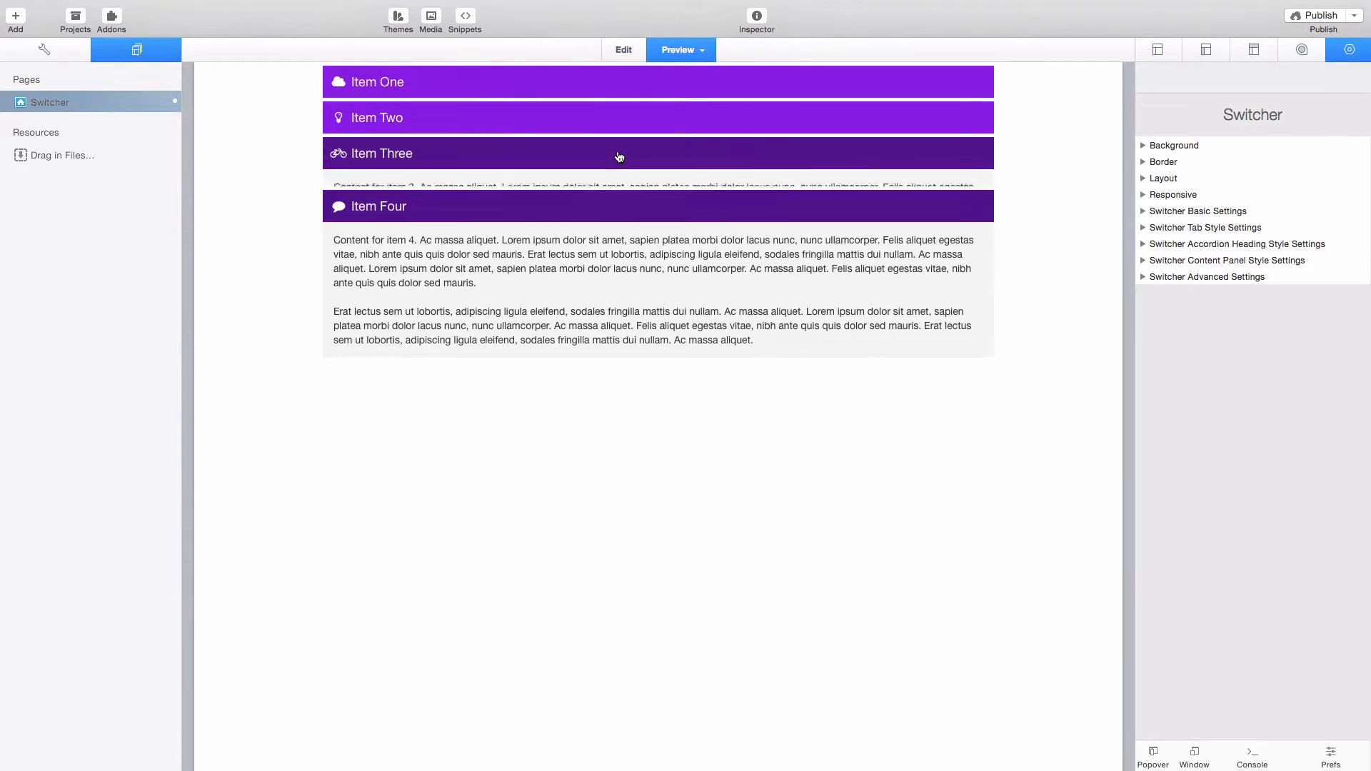
pyautogui.click(621, 118)
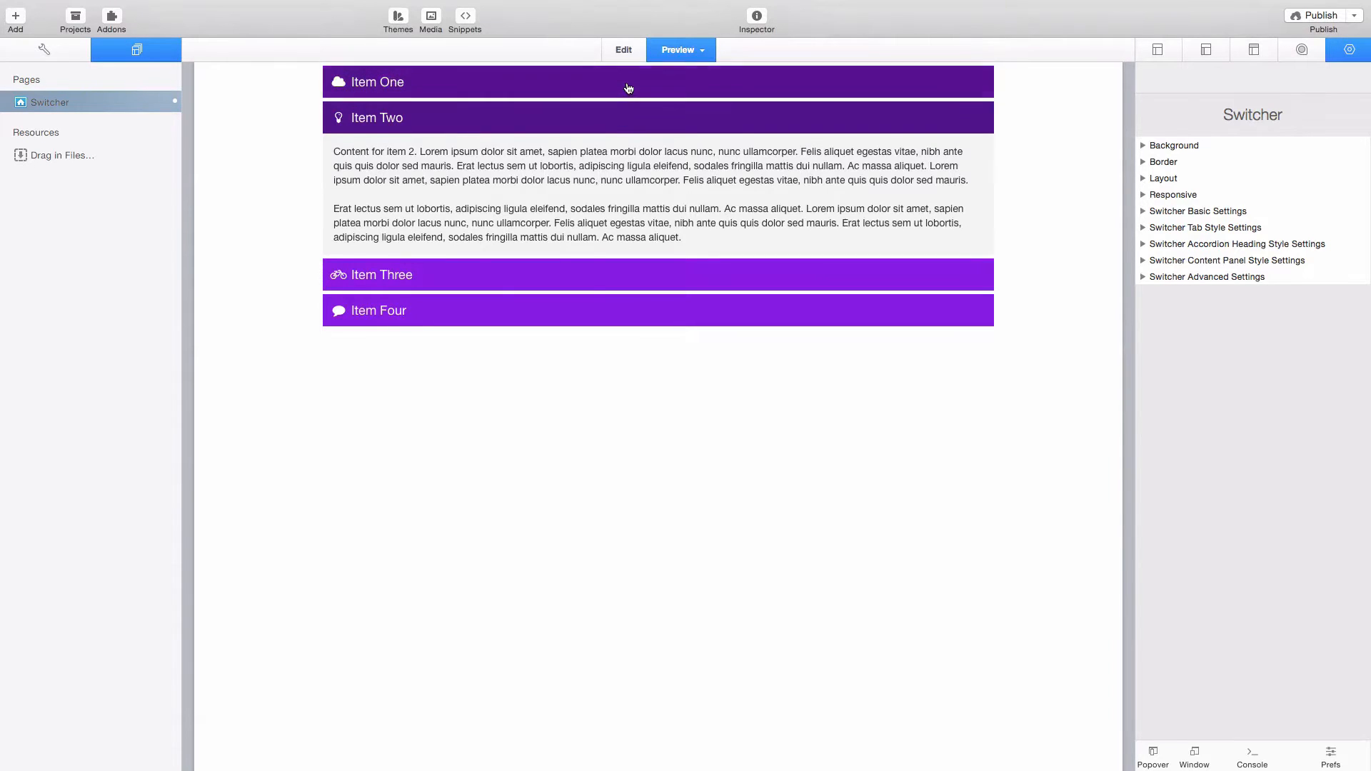
pyautogui.click(628, 89)
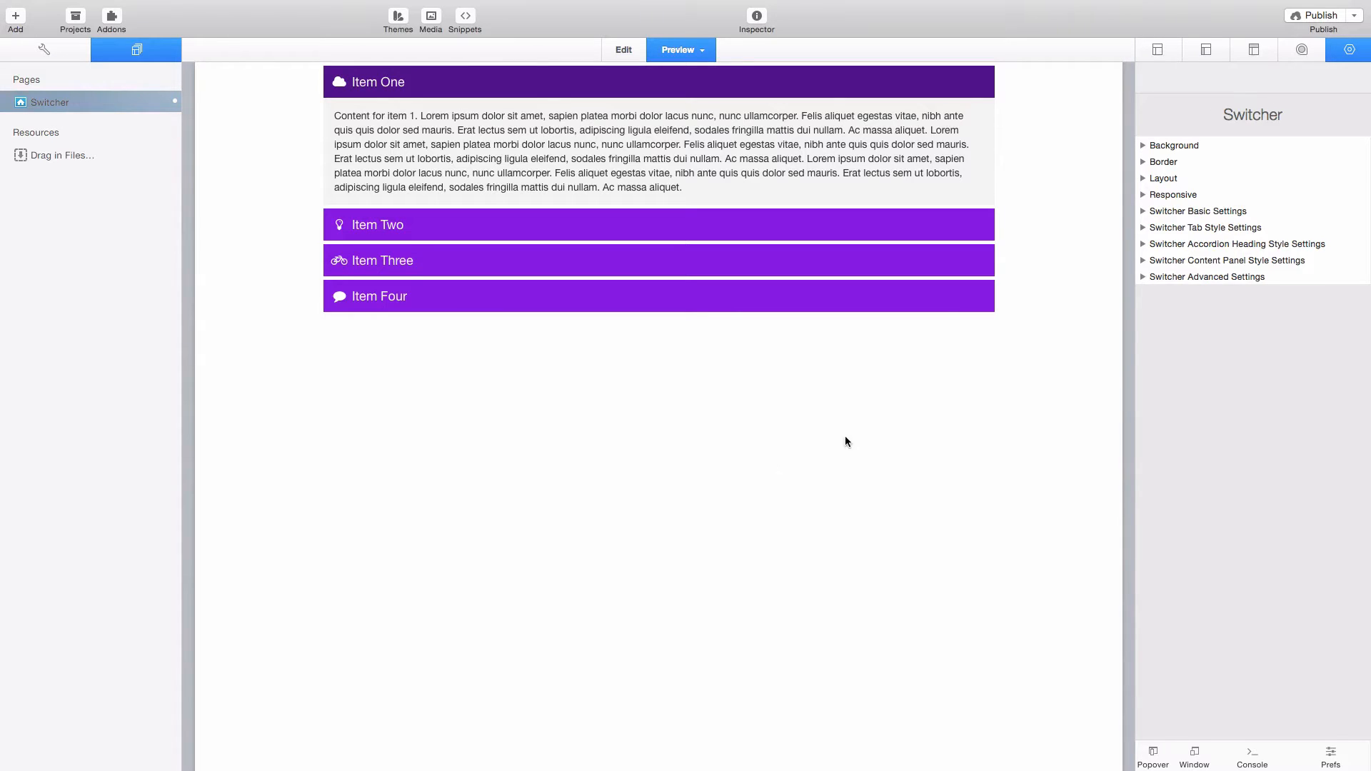
# - Set the Switcher Type to Tabs in the Switcher's basic settings
pyautogui.click(1142, 210)
pyautogui.click(1274, 233)
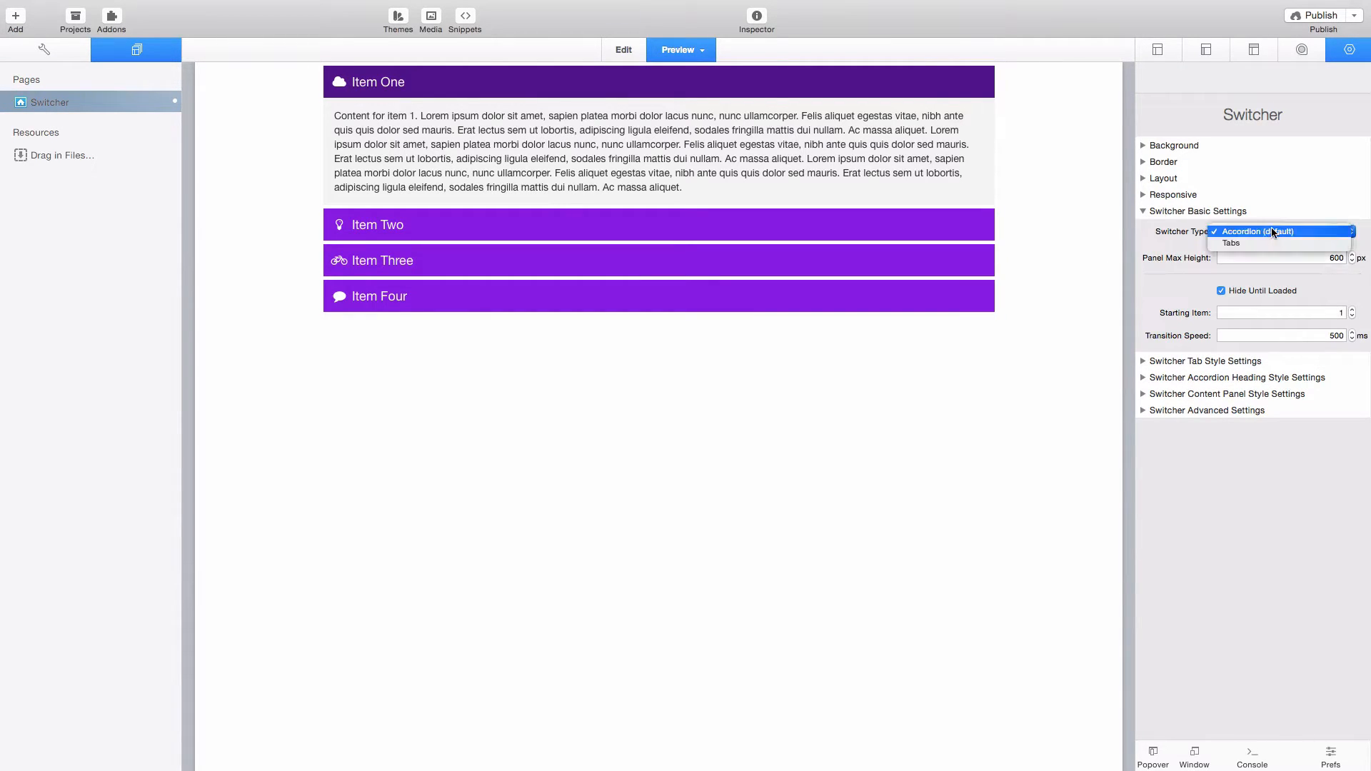
pyautogui.click(1270, 238)
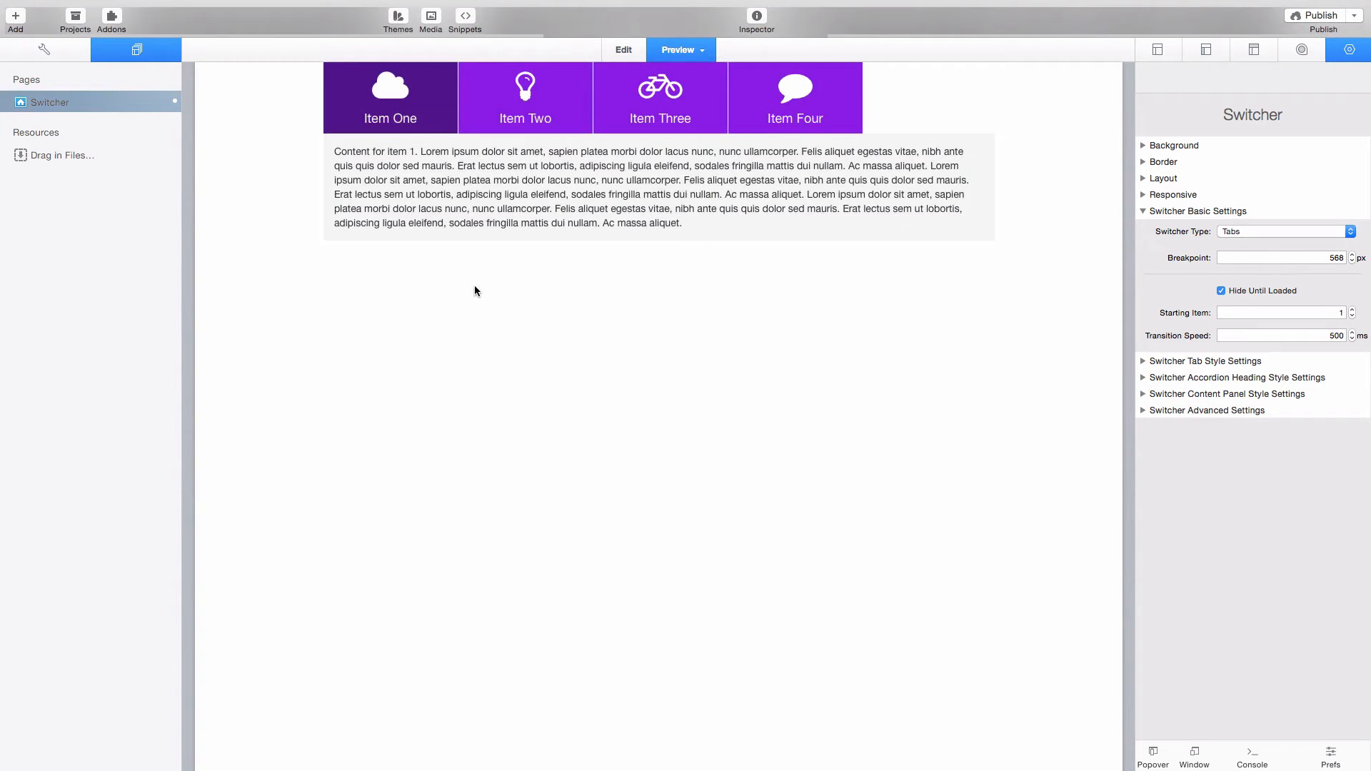
# - Check the content of tabs Two, Three and Four in the preview and return to Item One
pyautogui.click(525, 120)
pyautogui.click(647, 132)
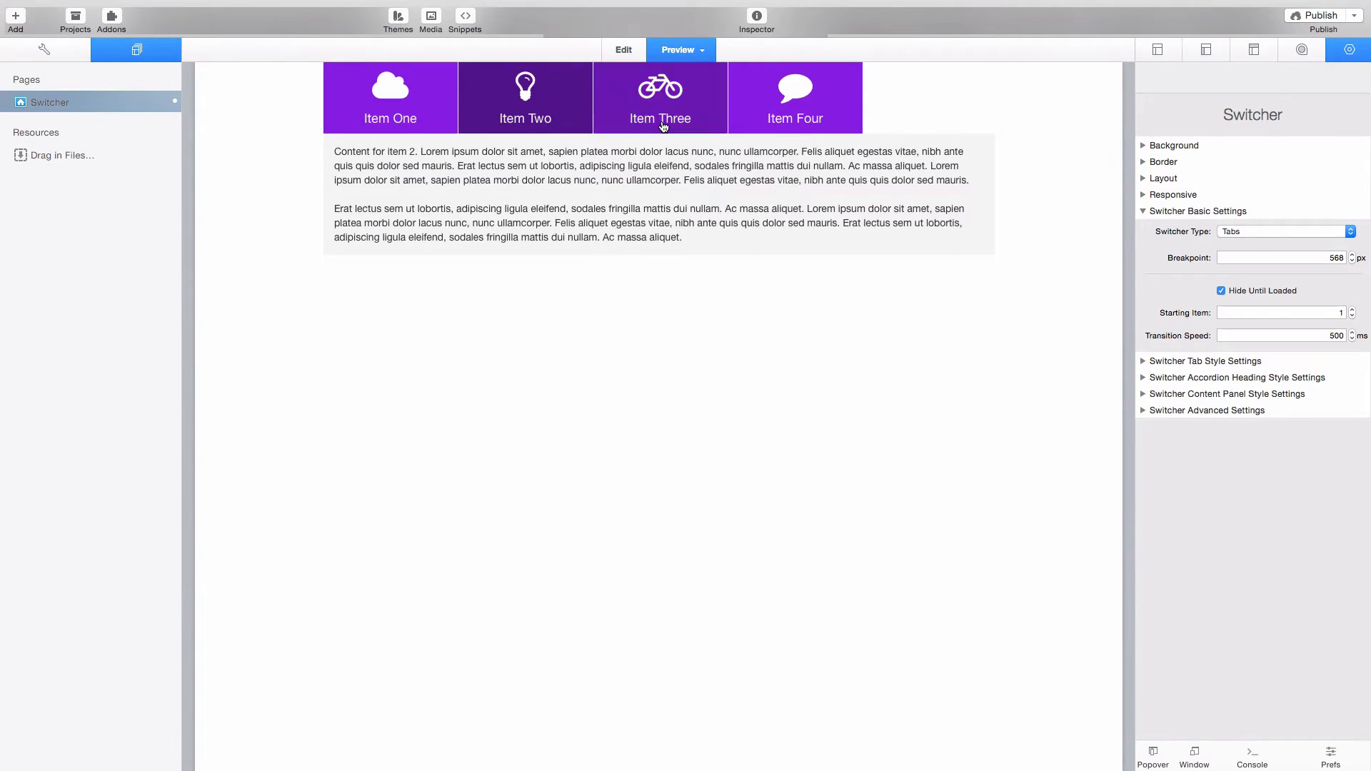
pyautogui.click(805, 116)
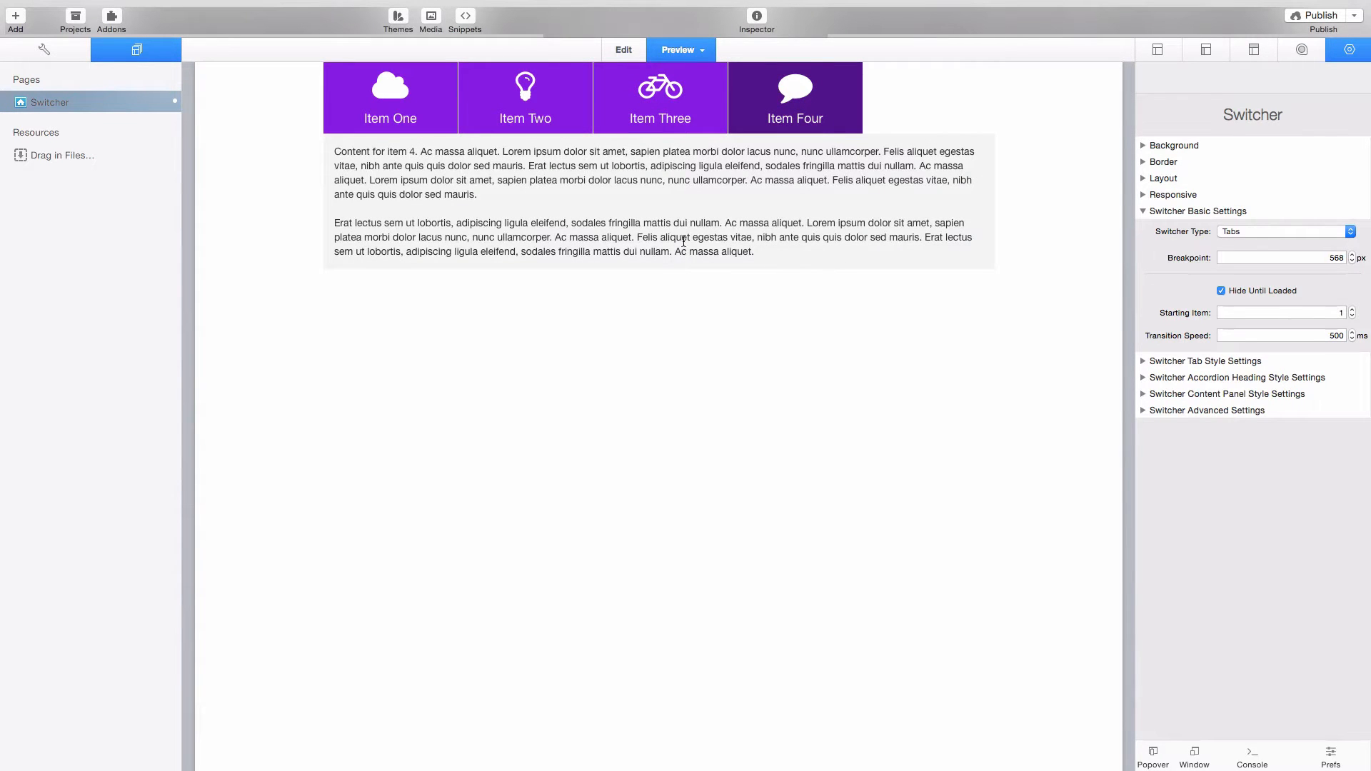
pyautogui.click(404, 116)
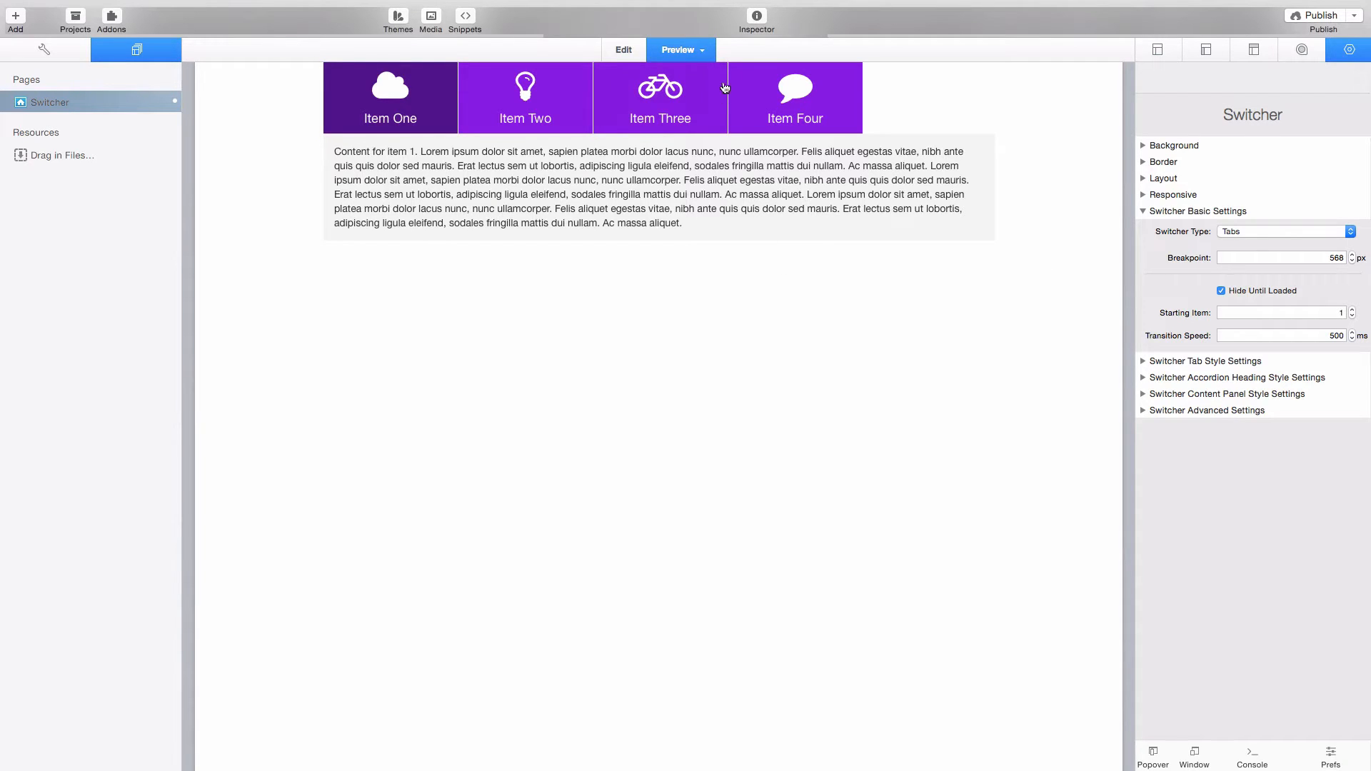
# - Preview the tabbed Switcher at iPhone size and expand Items Two, Three and Four, then go back up through Item Two to Item One
pyautogui.click(697, 49)
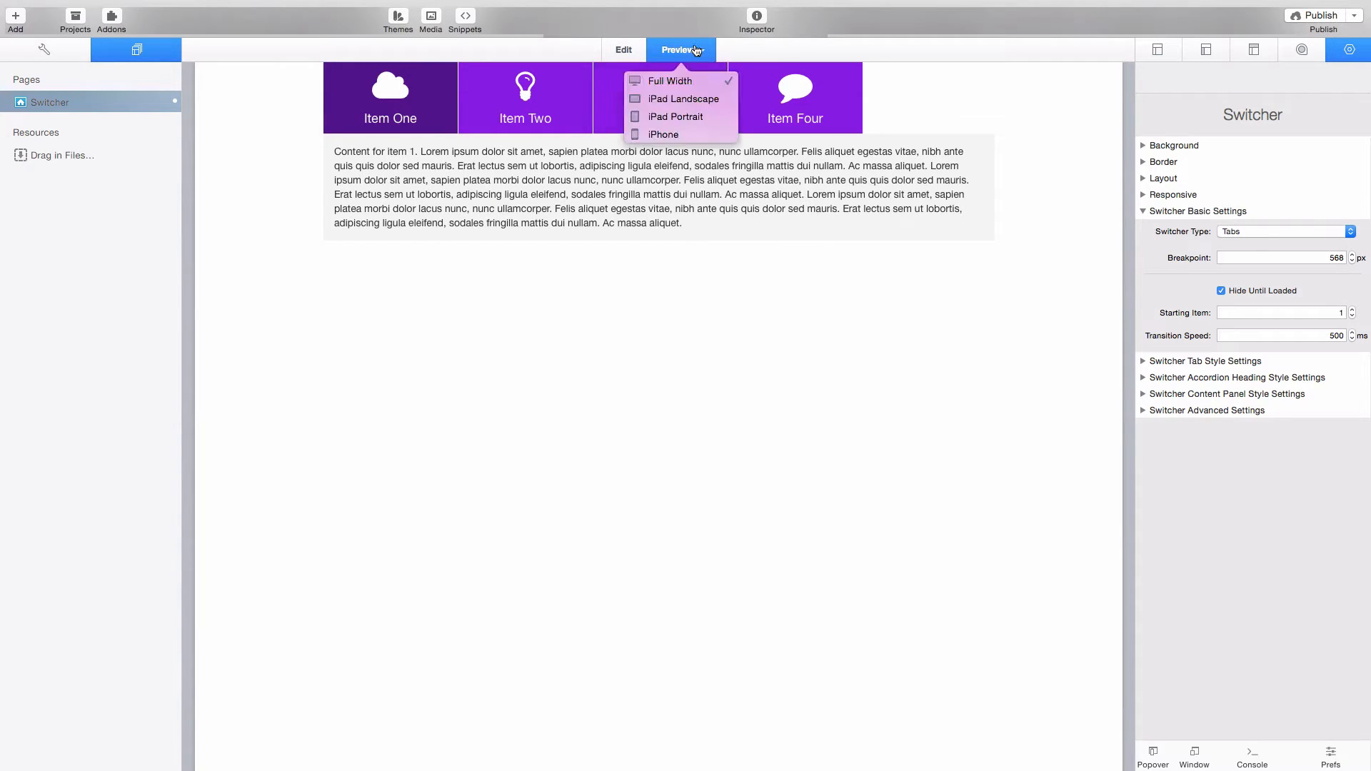
pyautogui.click(682, 135)
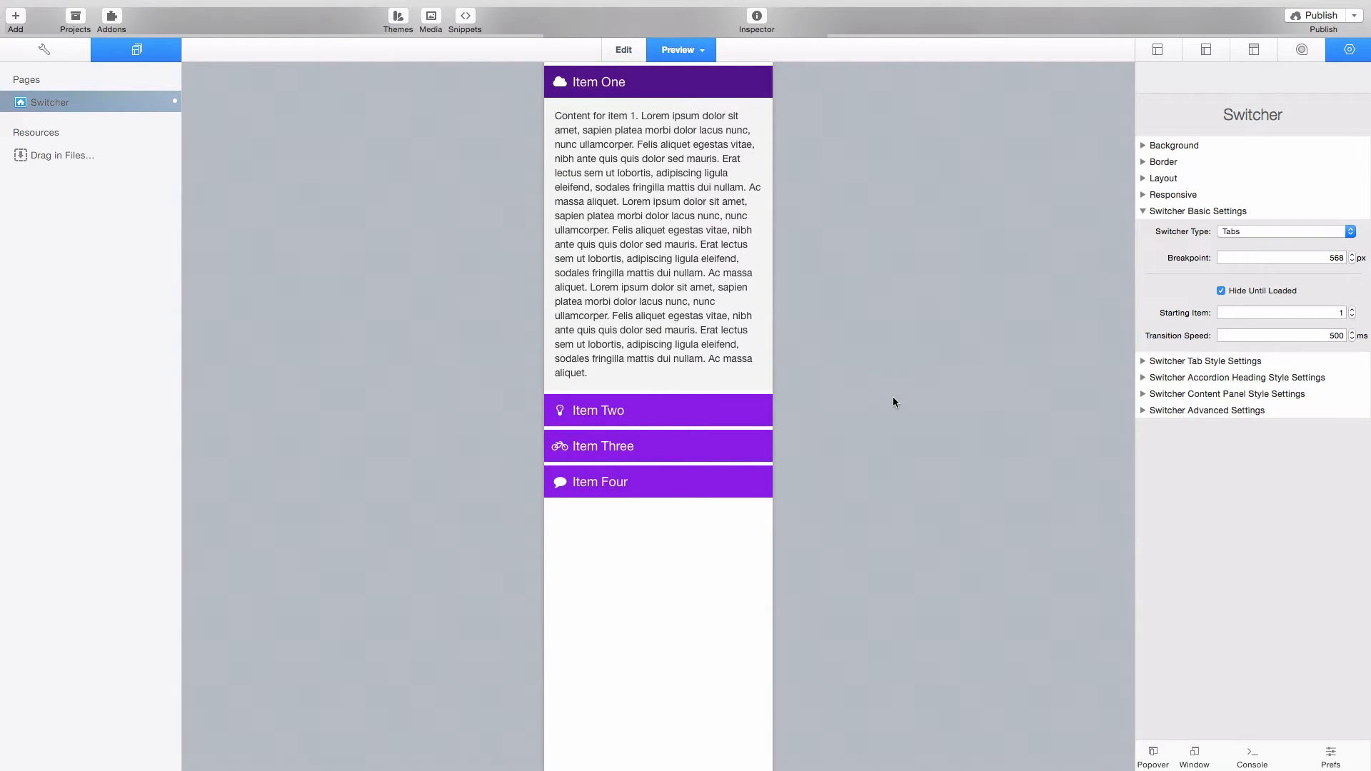
pyautogui.click(655, 410)
pyautogui.click(668, 466)
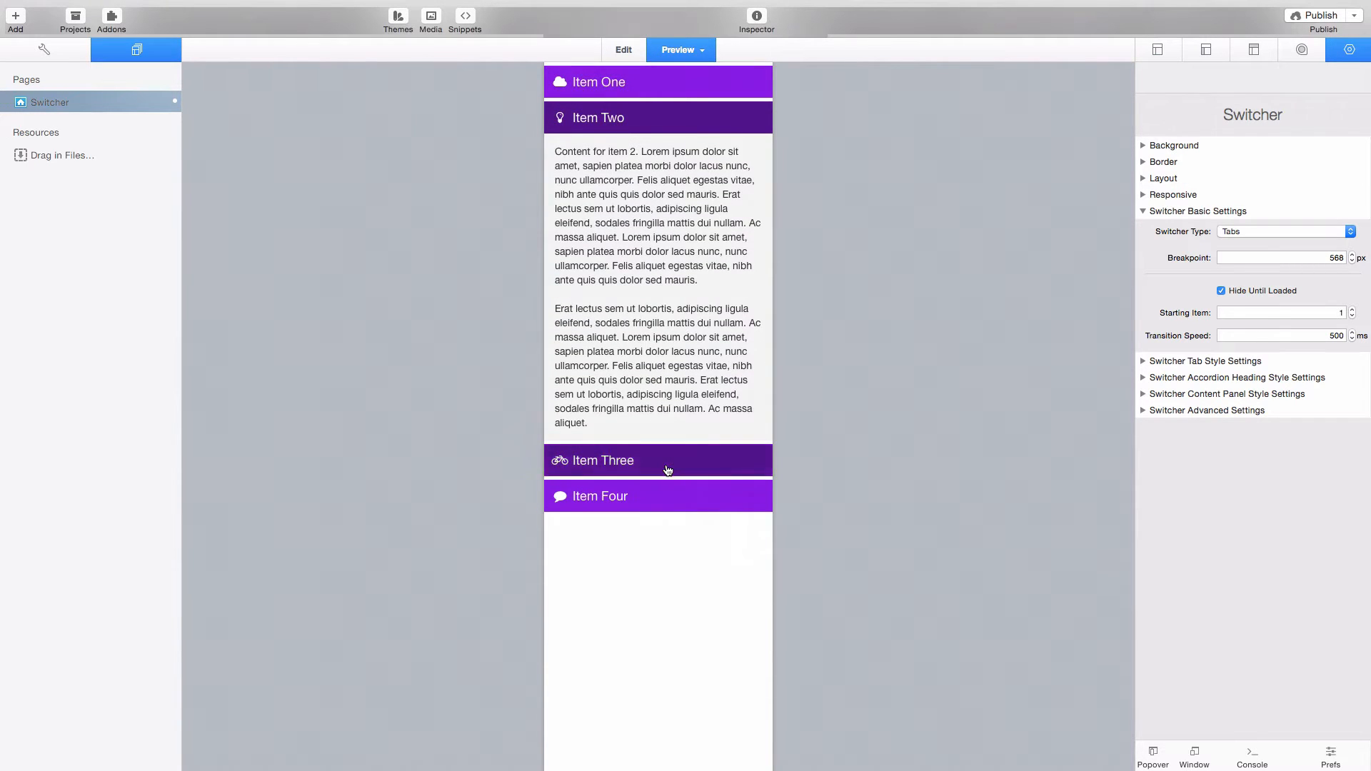
pyautogui.click(676, 618)
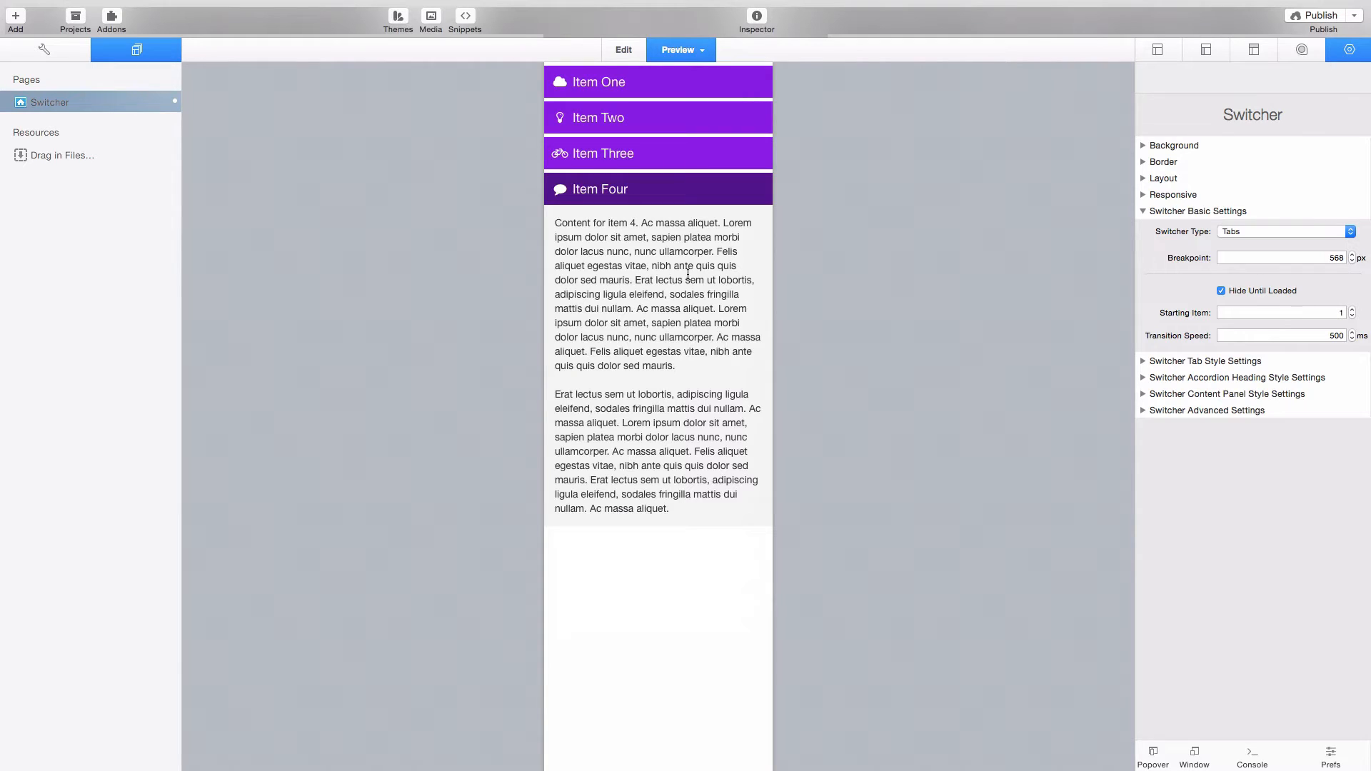
pyautogui.click(679, 118)
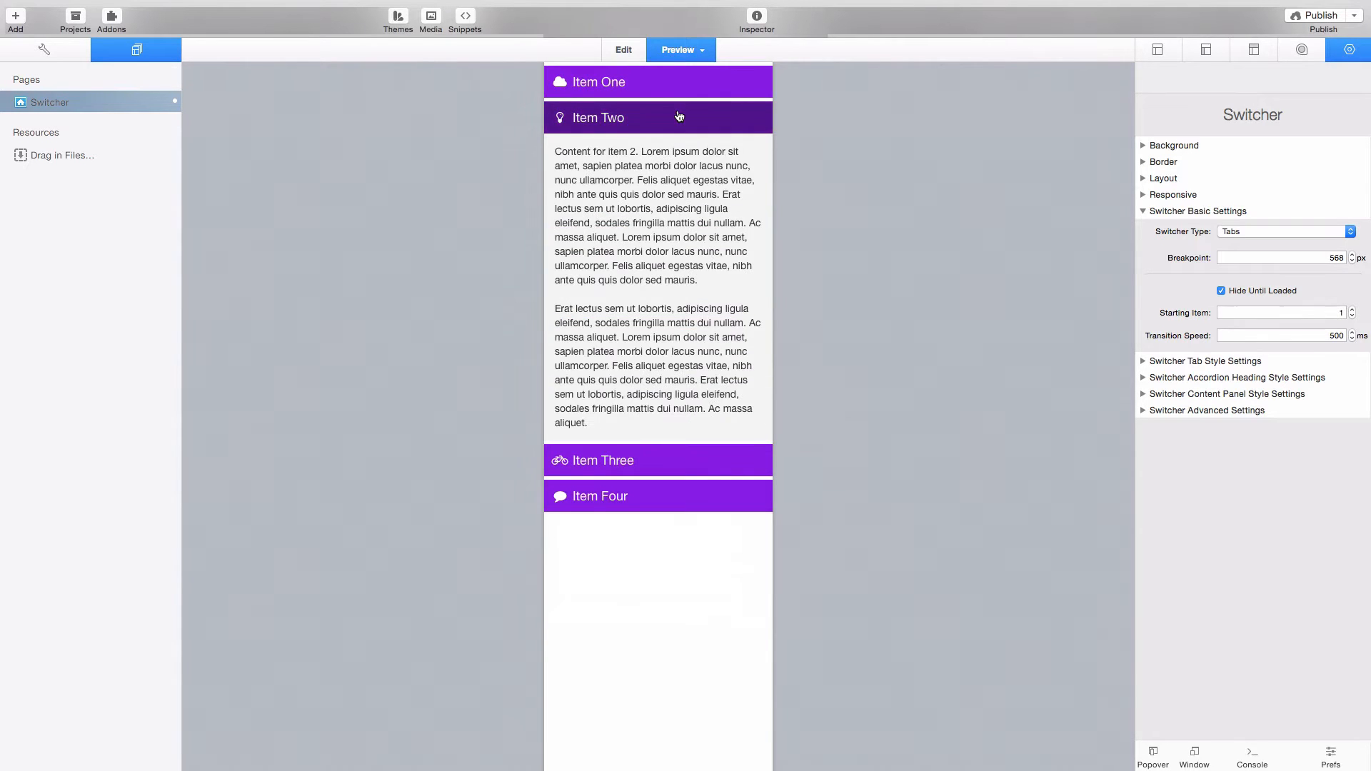
pyautogui.click(678, 91)
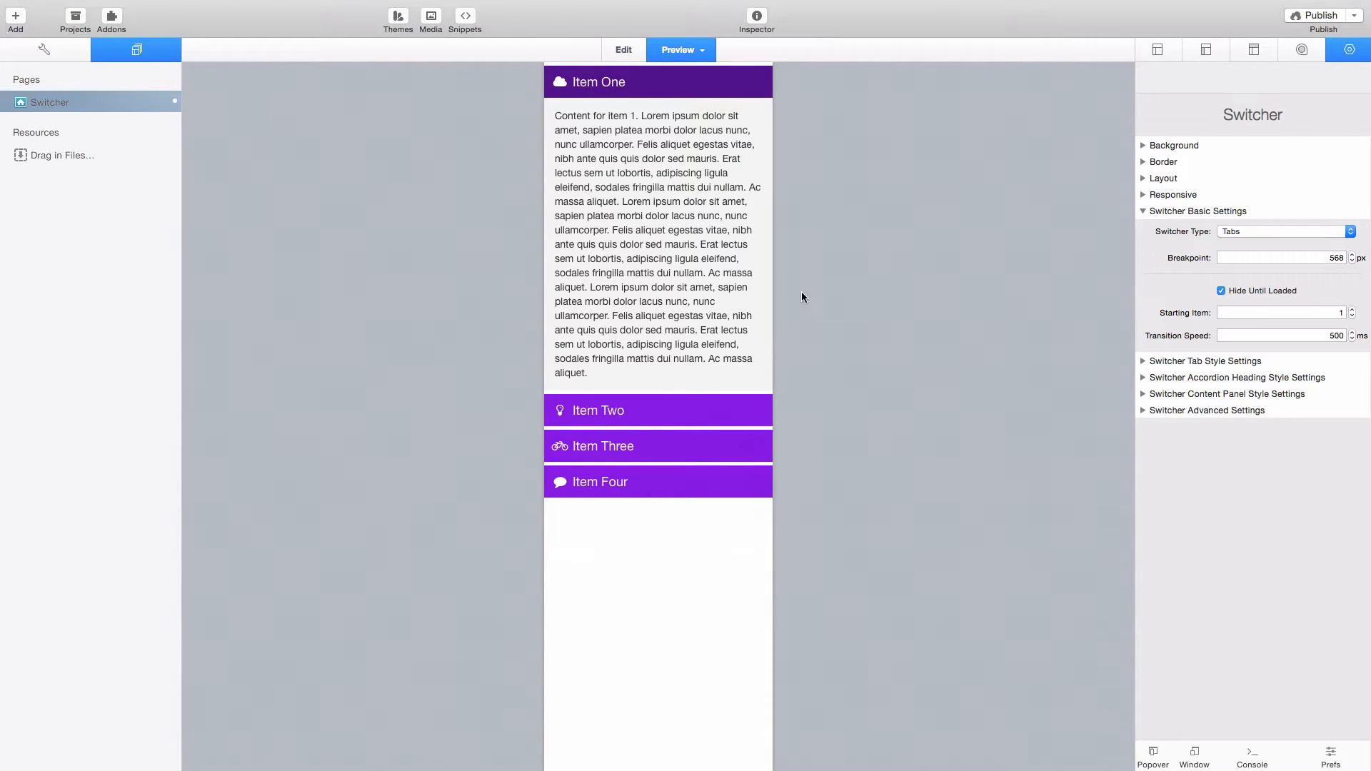
# - Return the preview to Full Width and set the Switcher Type to Accordion (default)
pyautogui.click(680, 50)
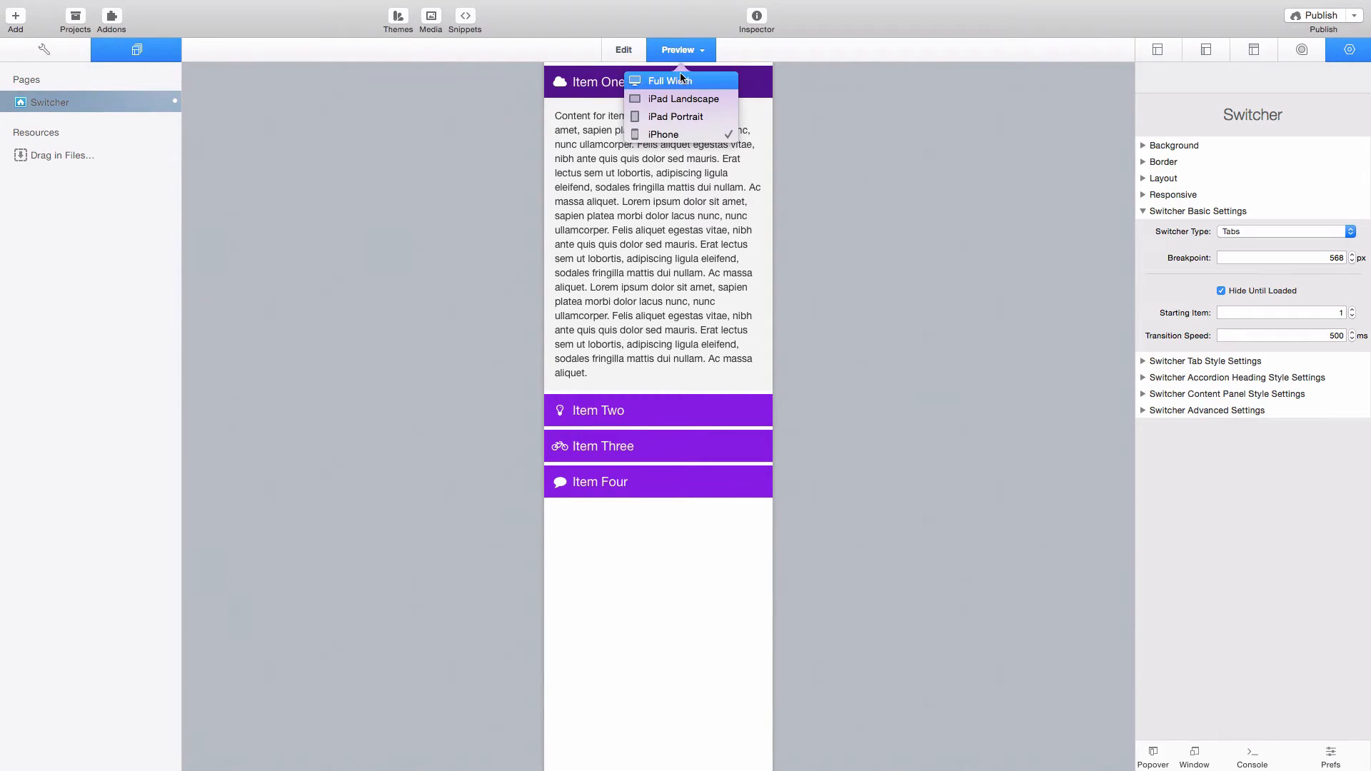
pyautogui.click(680, 80)
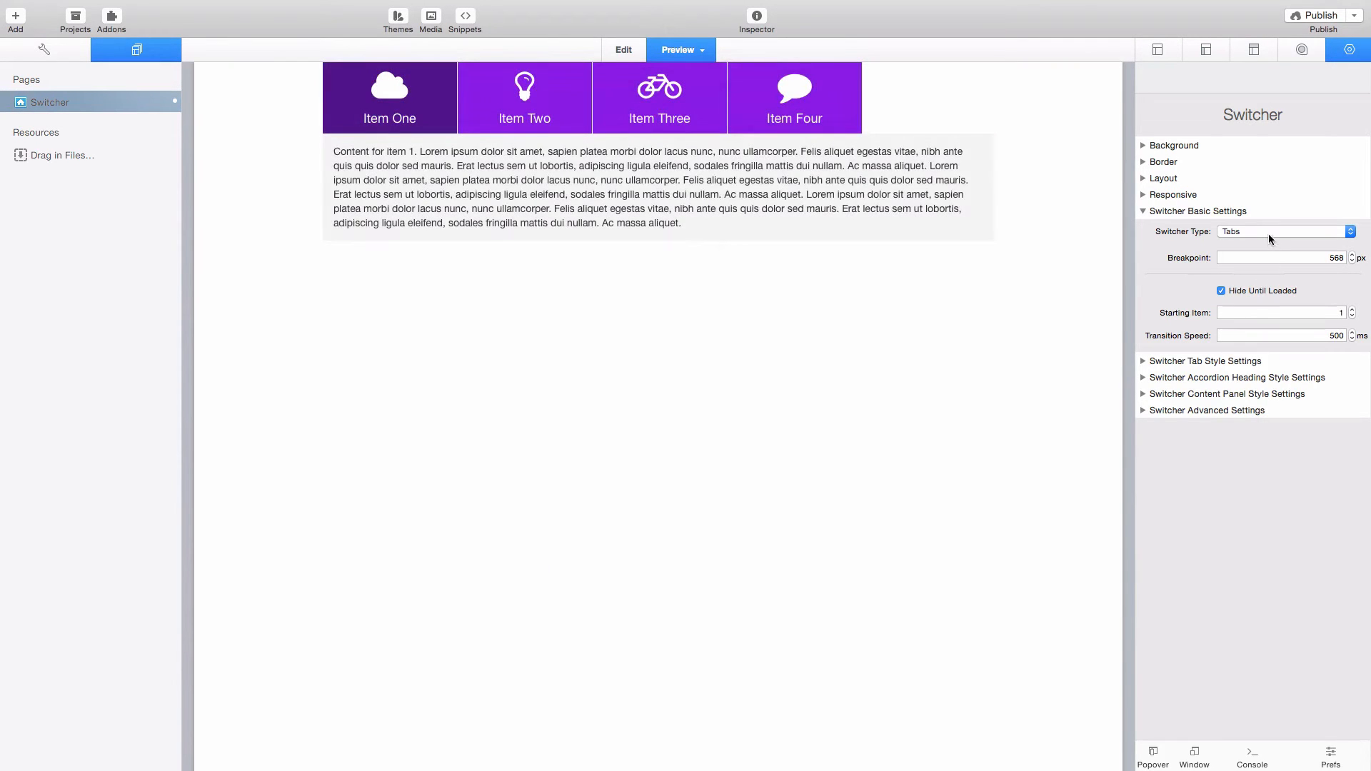
pyautogui.click(1267, 230)
pyautogui.click(1264, 214)
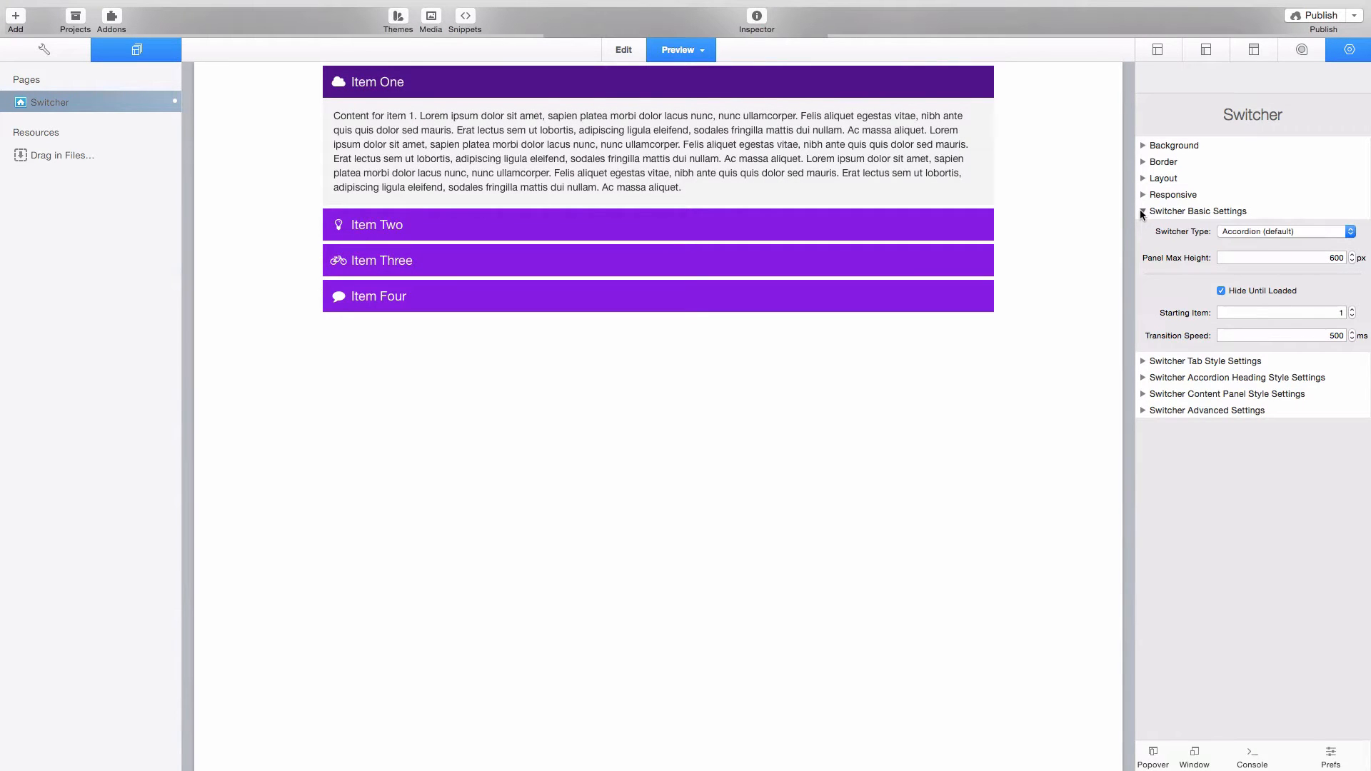
# - Examine the Switcher's content panel style settings and accordion heading style settings
pyautogui.click(1142, 212)
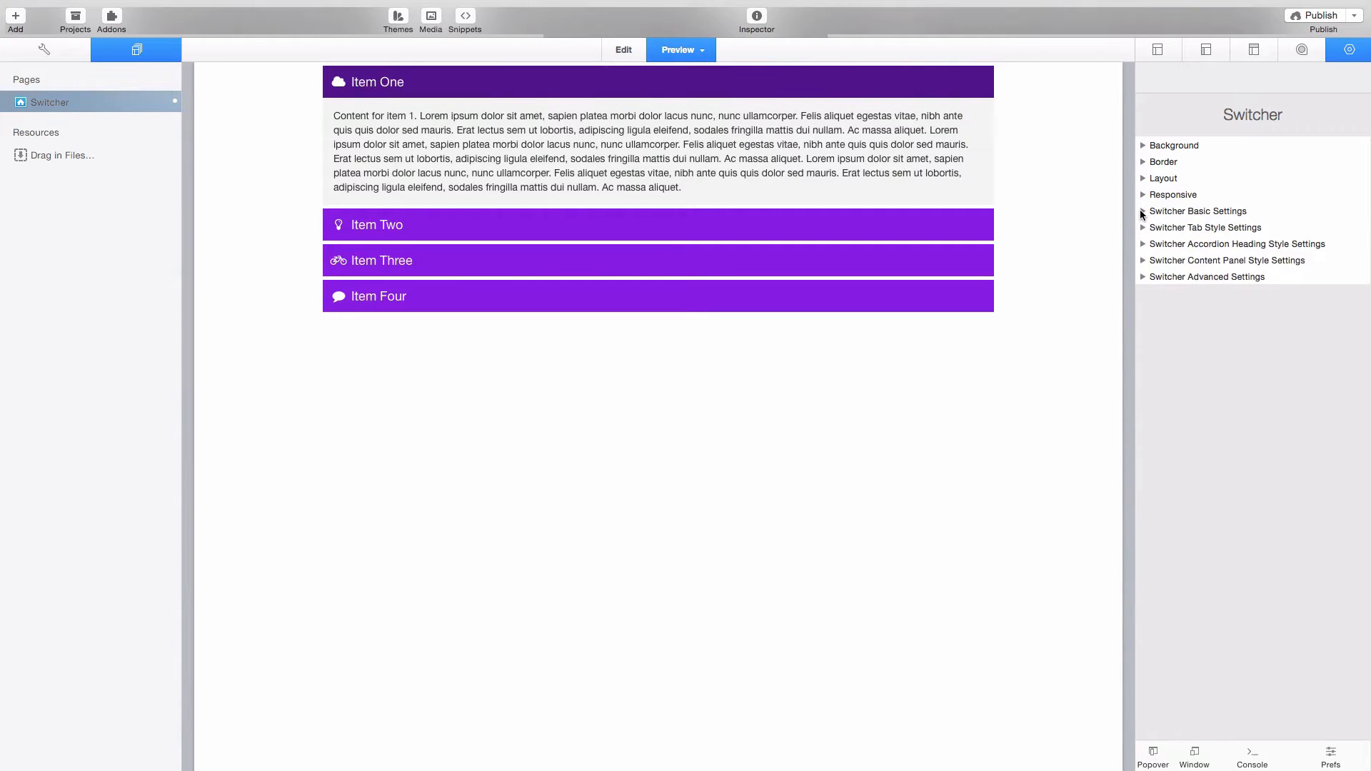
pyautogui.click(1142, 261)
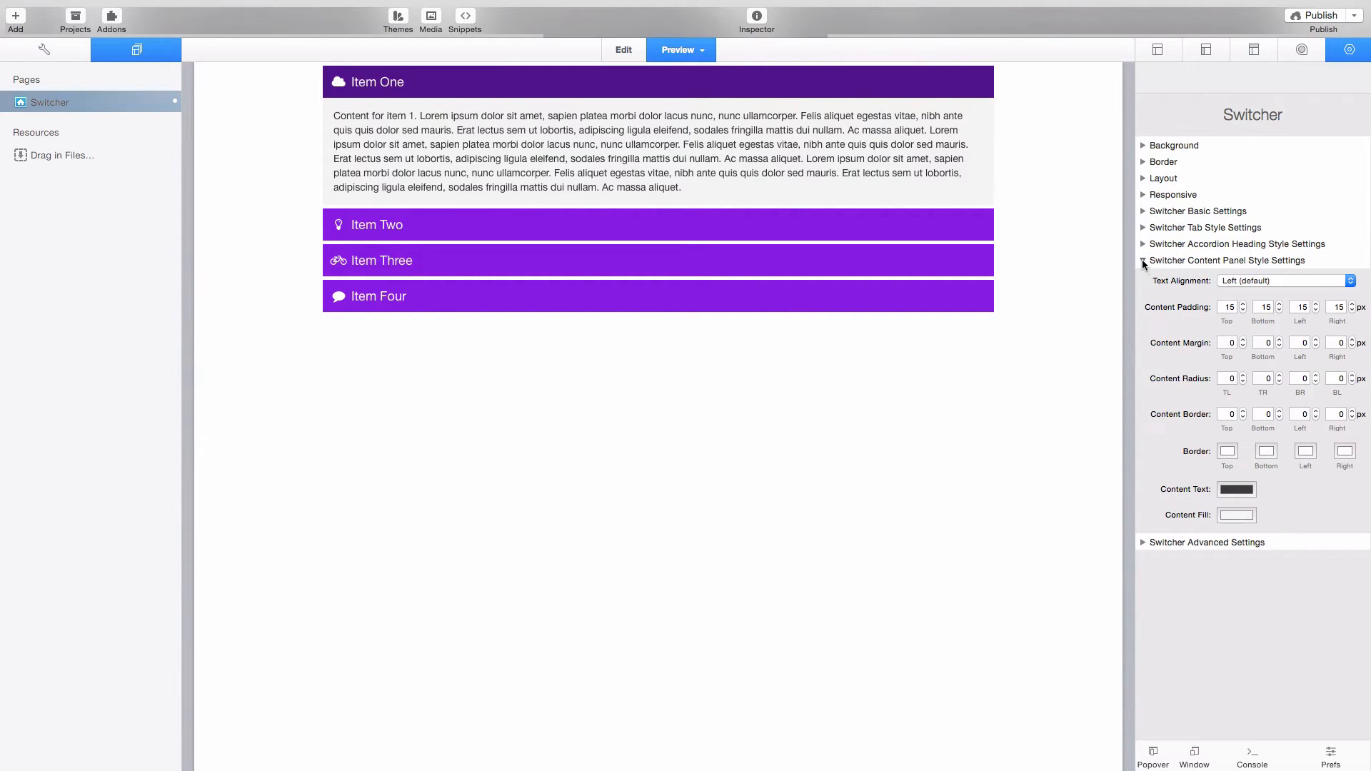
pyautogui.click(1143, 260)
pyautogui.click(1142, 246)
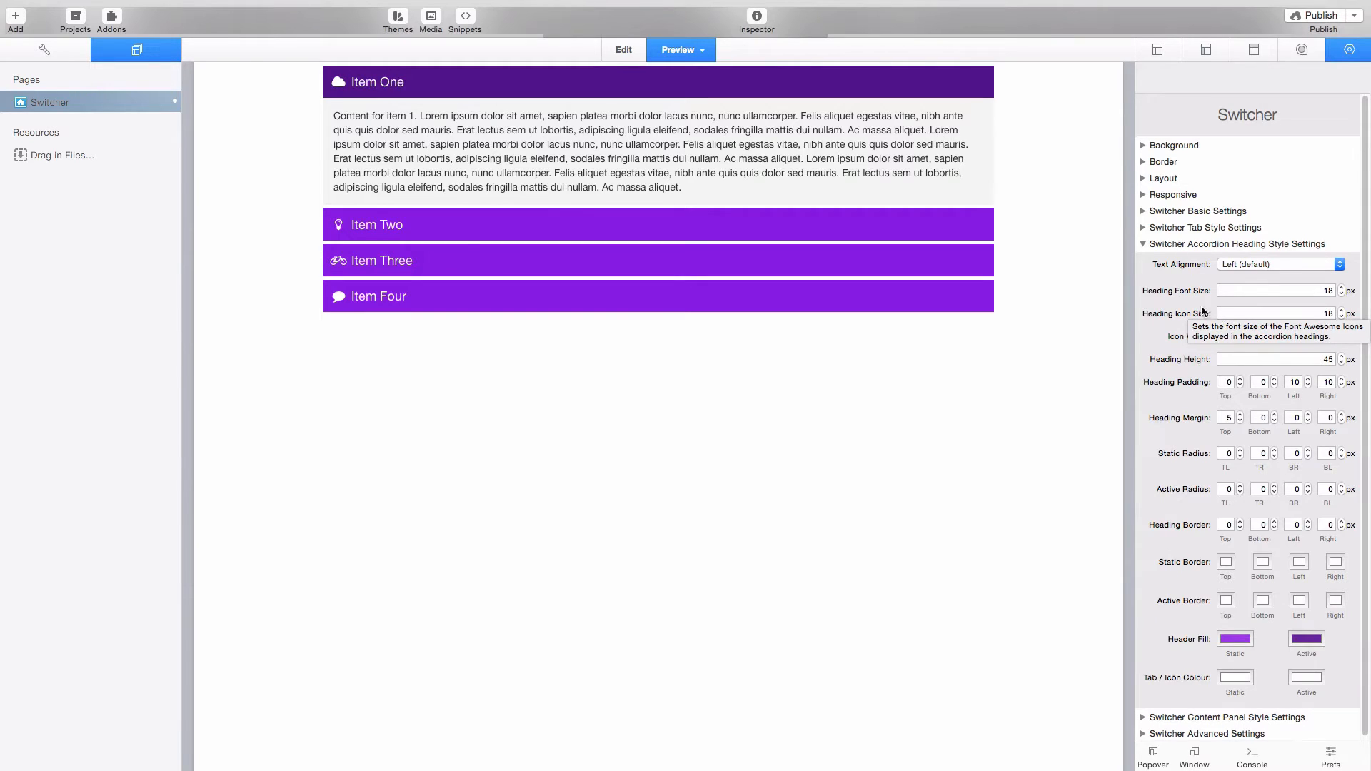
pyautogui.click(1142, 244)
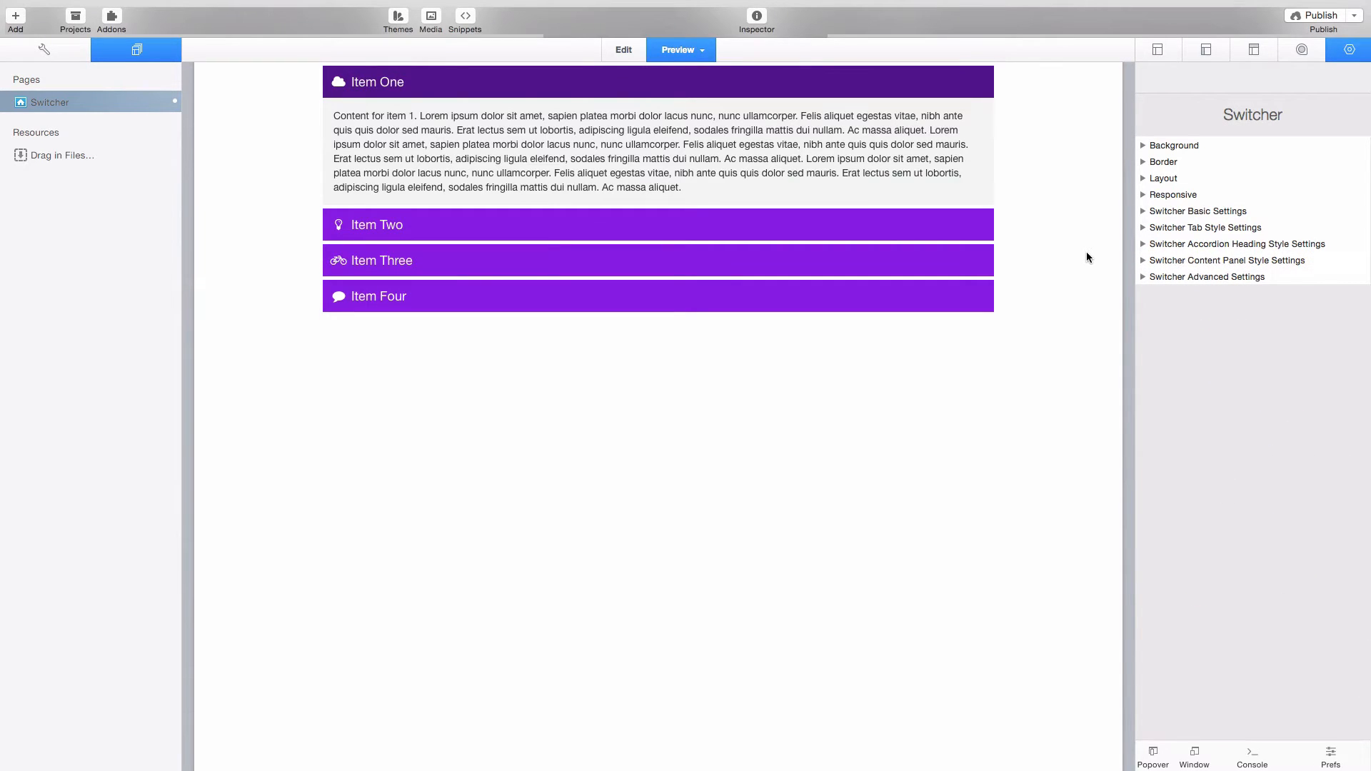
# - Set the accordion headings' Static Radius to 10 px on all four corners and check it by expanding Item Two and Item One
pyautogui.click(1143, 244)
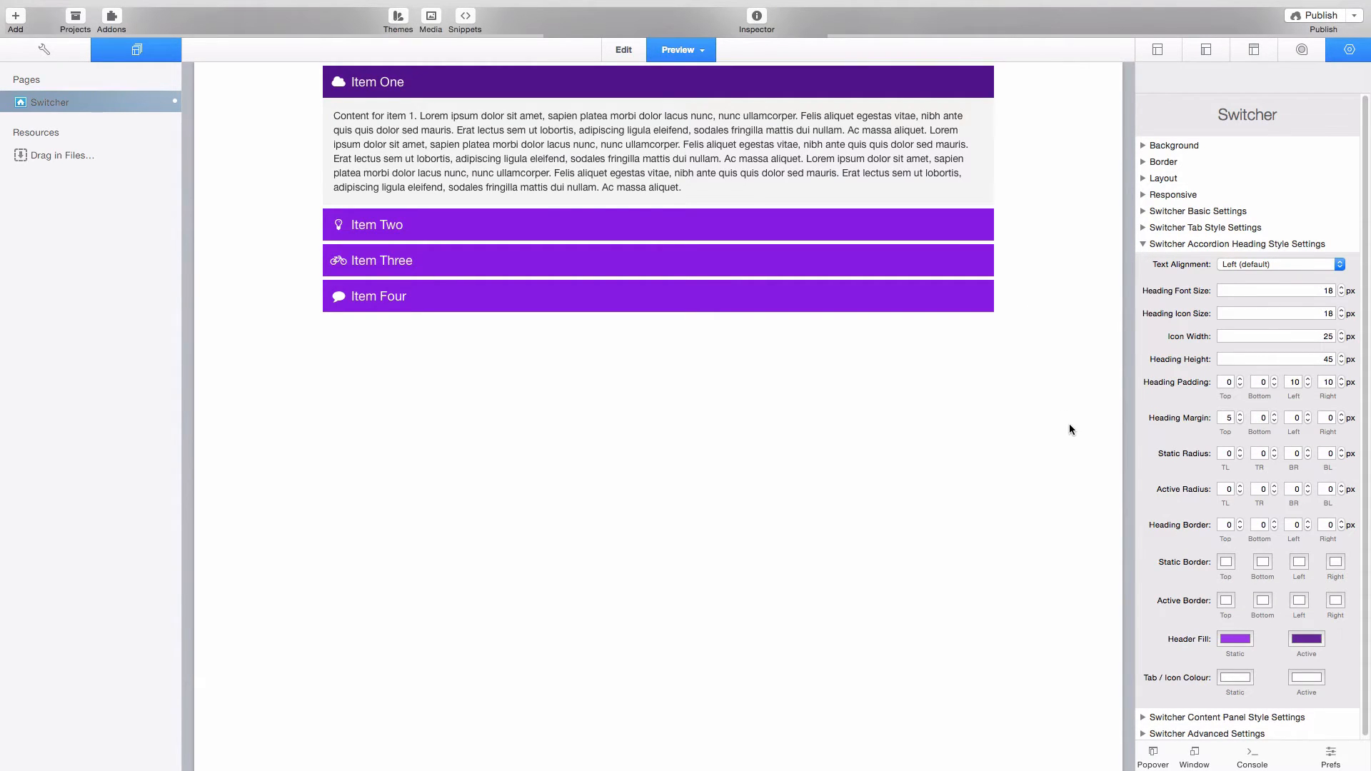
pyautogui.click(1223, 454)
pyautogui.write('1')
pyautogui.press('Return')
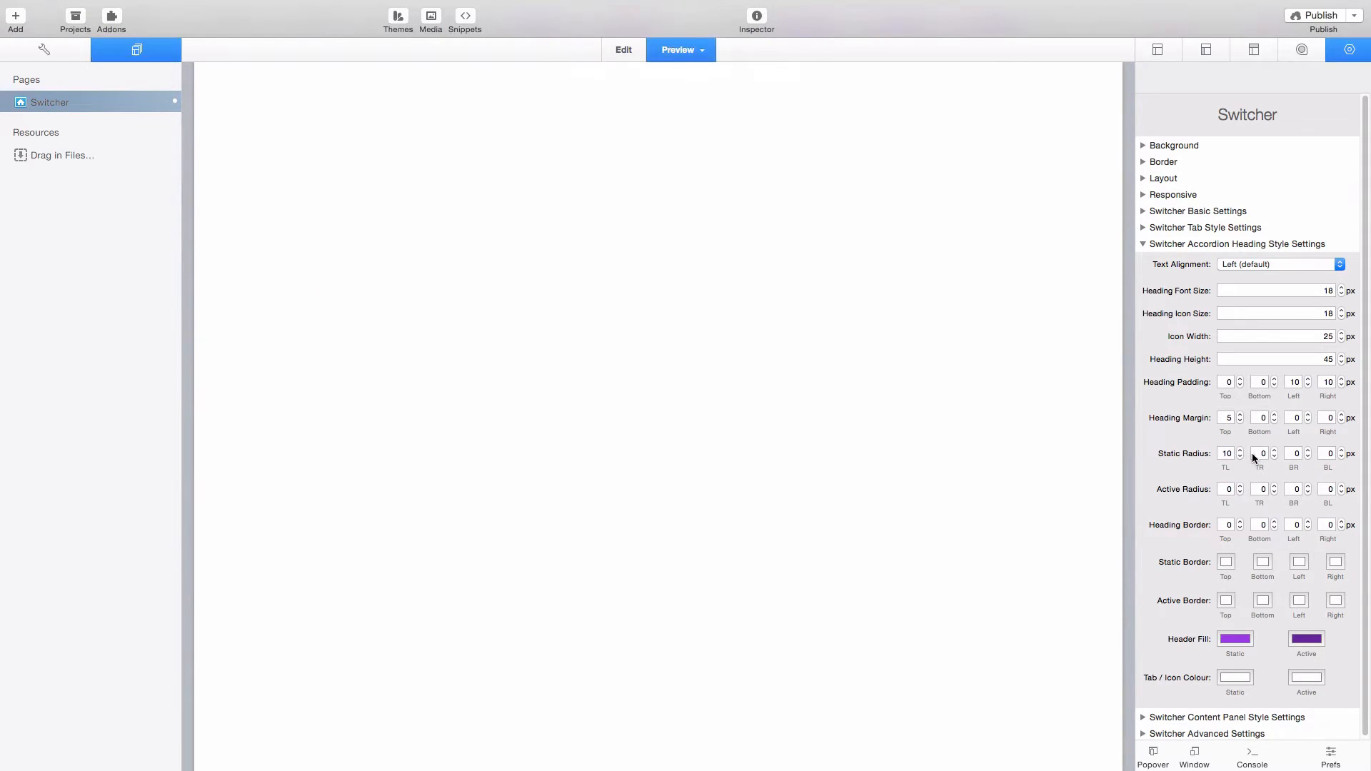
pyautogui.click(1255, 455)
pyautogui.write('1')
pyautogui.press('Return')
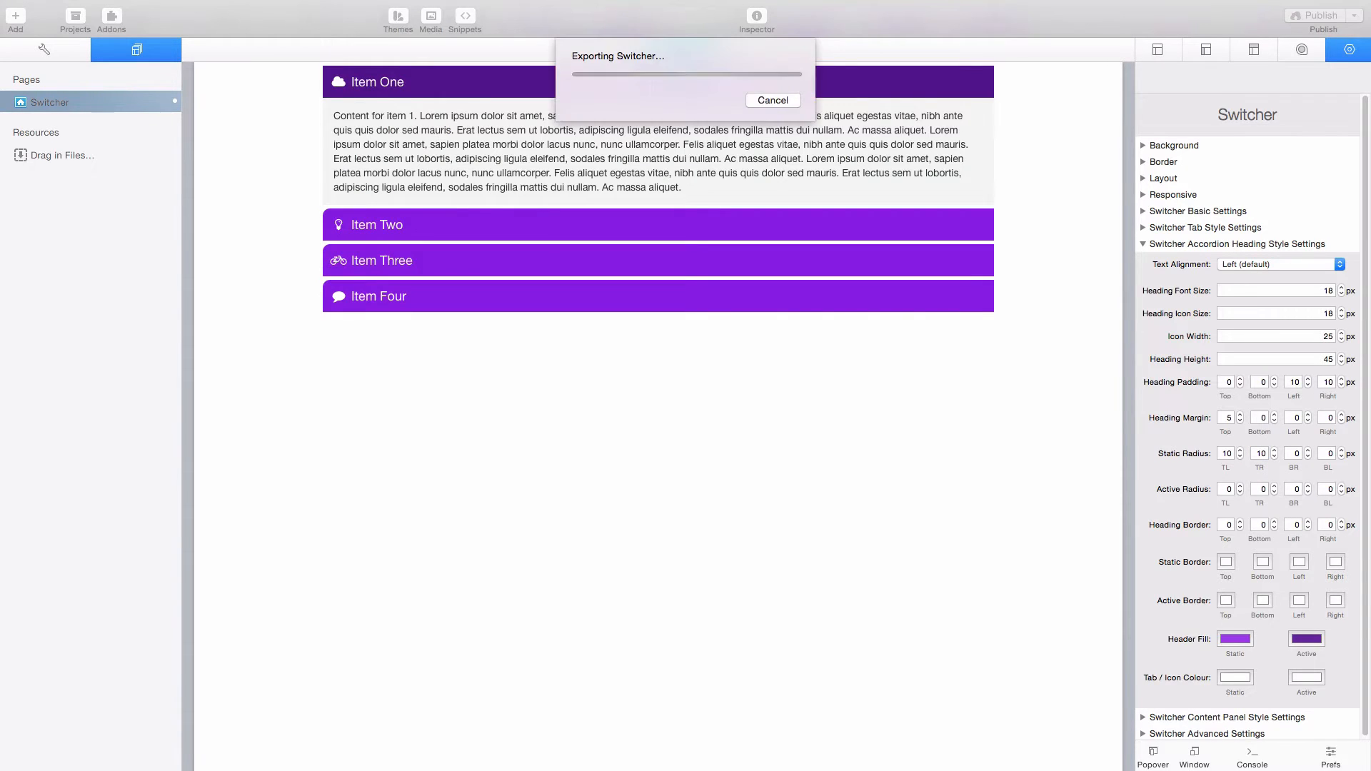
pyautogui.click(1294, 453)
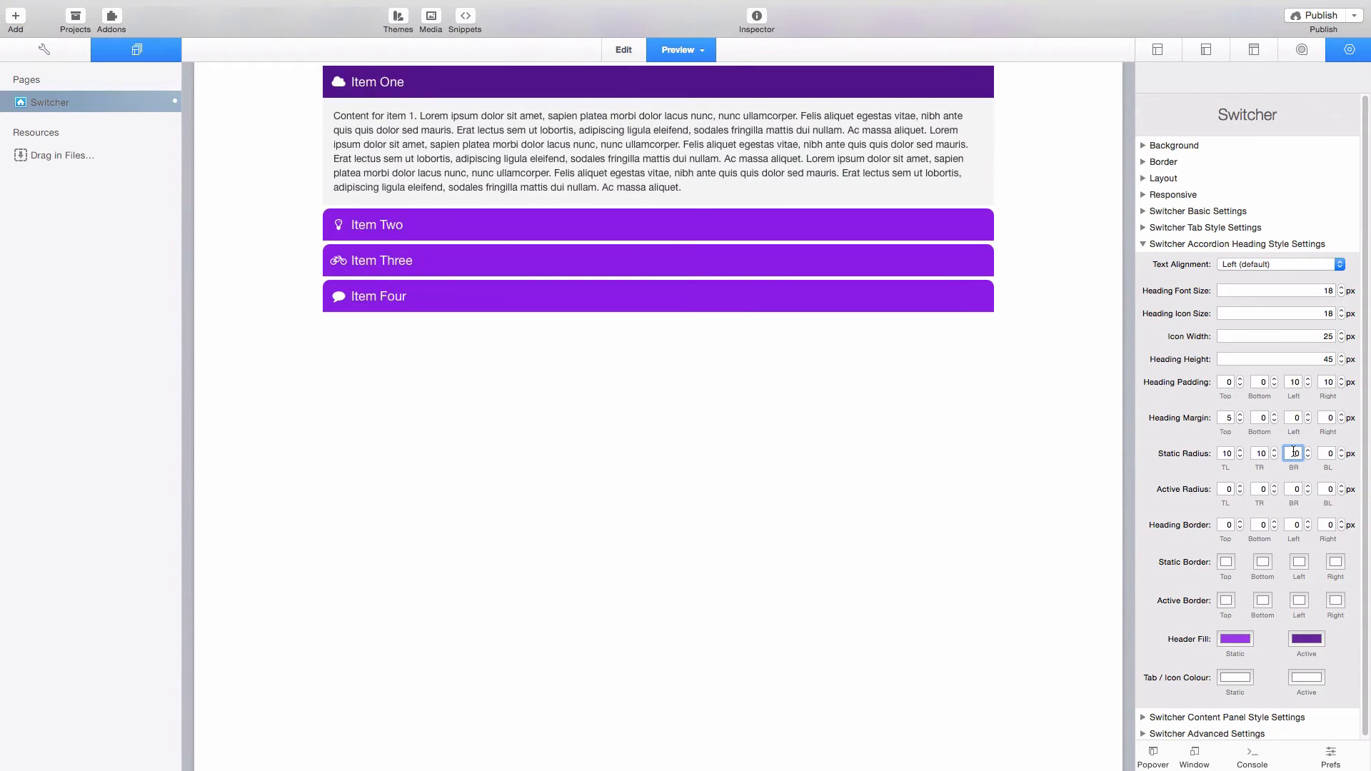
pyautogui.write('1')
pyautogui.press('Return')
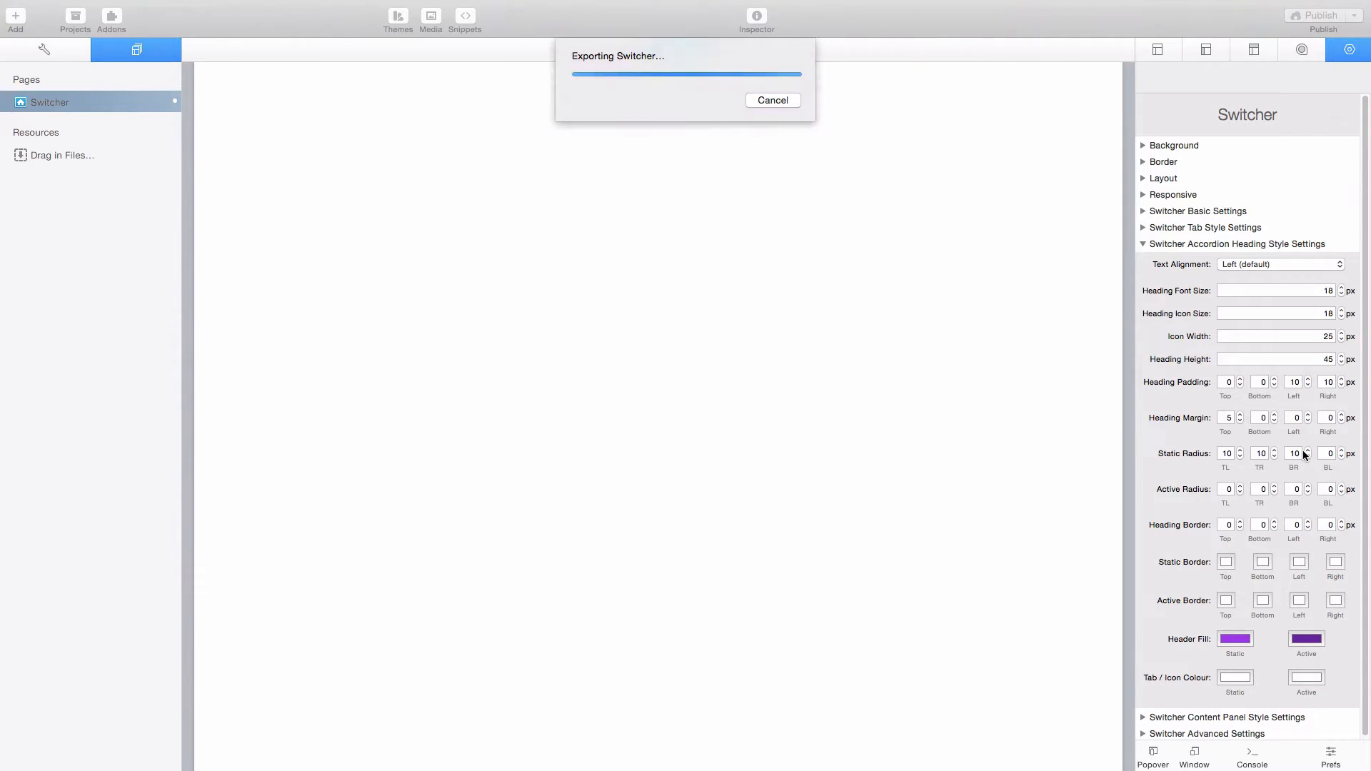
pyautogui.click(1327, 454)
pyautogui.press('Return')
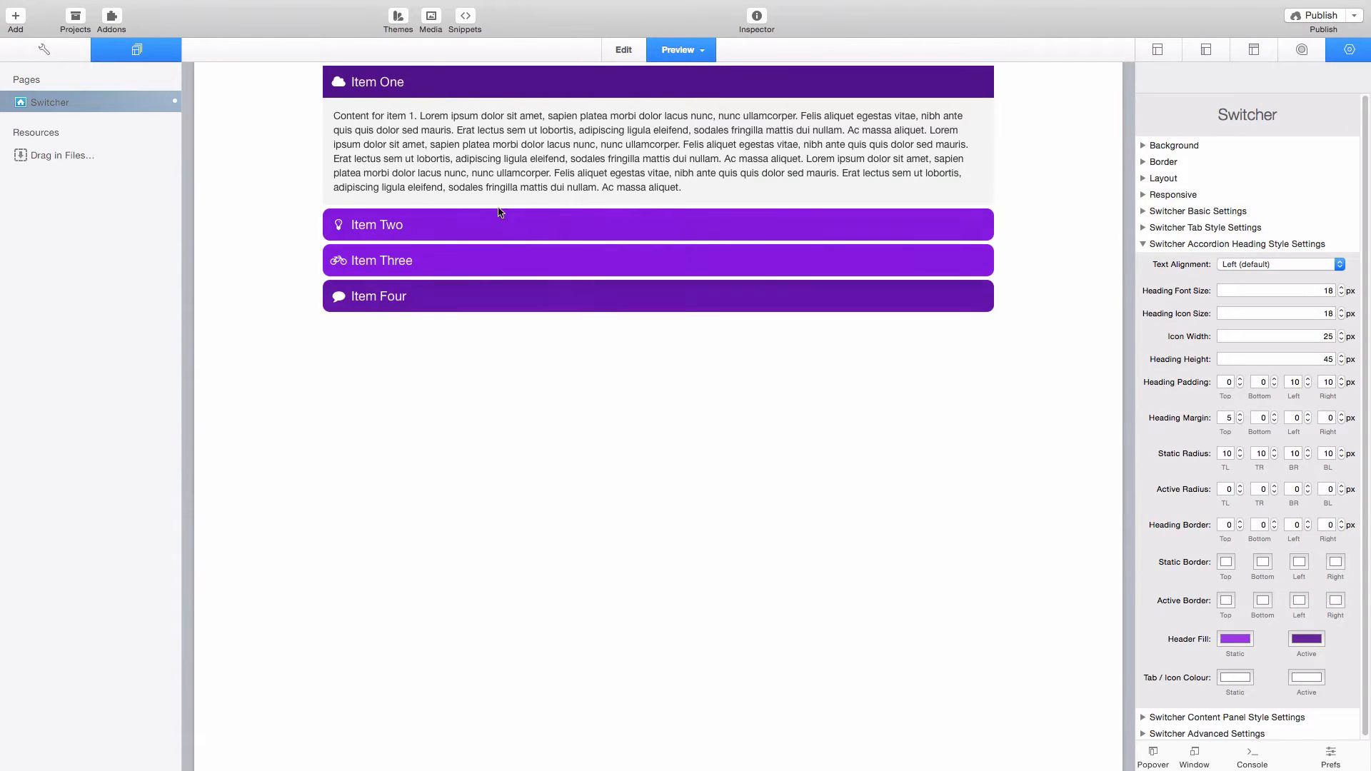
pyautogui.click(521, 224)
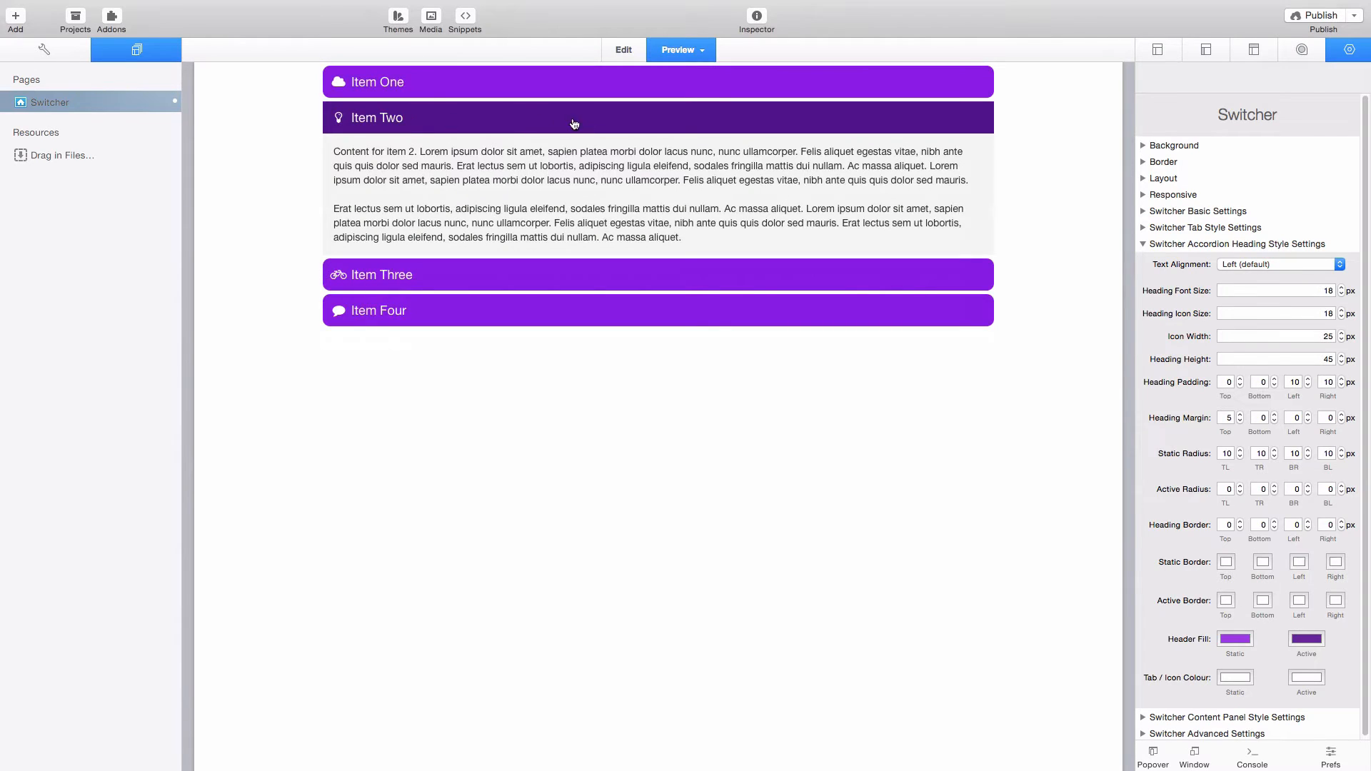
pyautogui.click(569, 89)
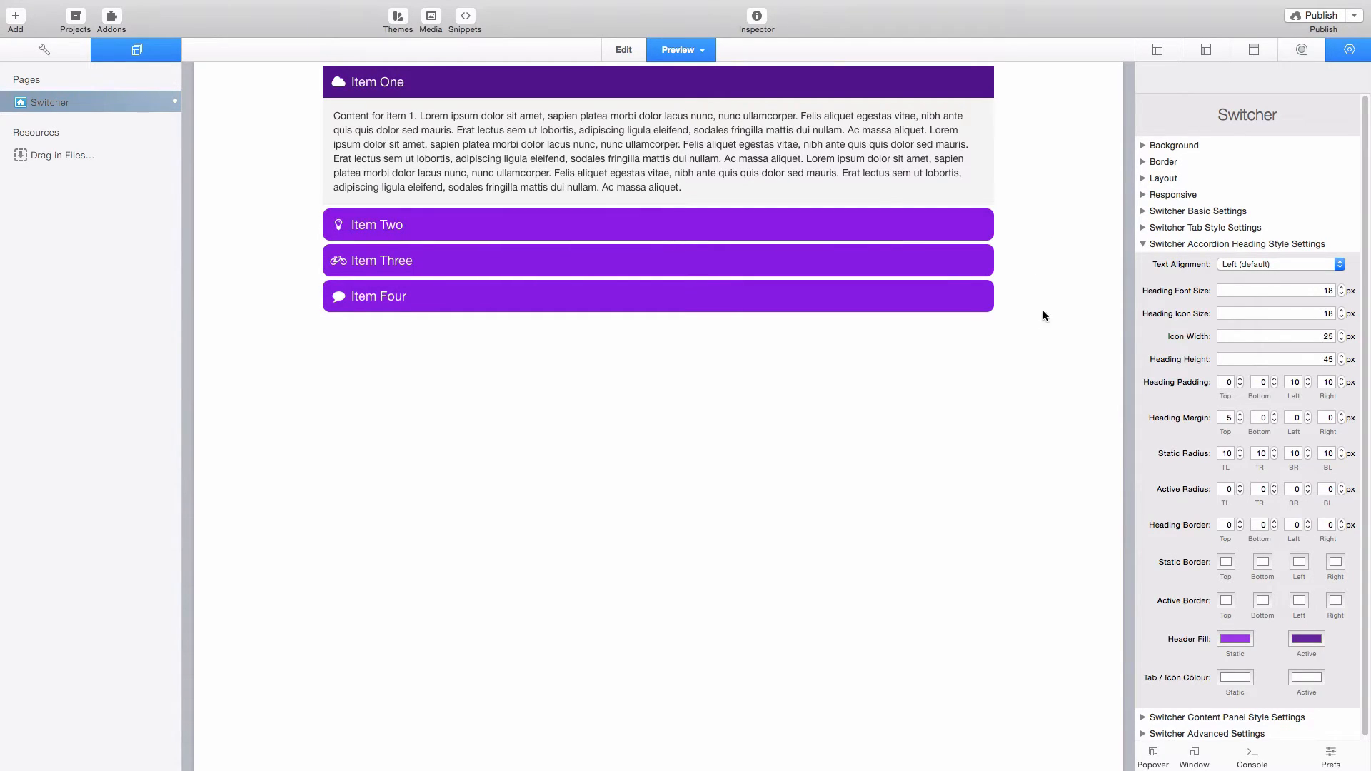
# - Set the Content Fill of the Switcher's content panels to the Nickel crayon colour
pyautogui.scroll(-1, 1232, 452)
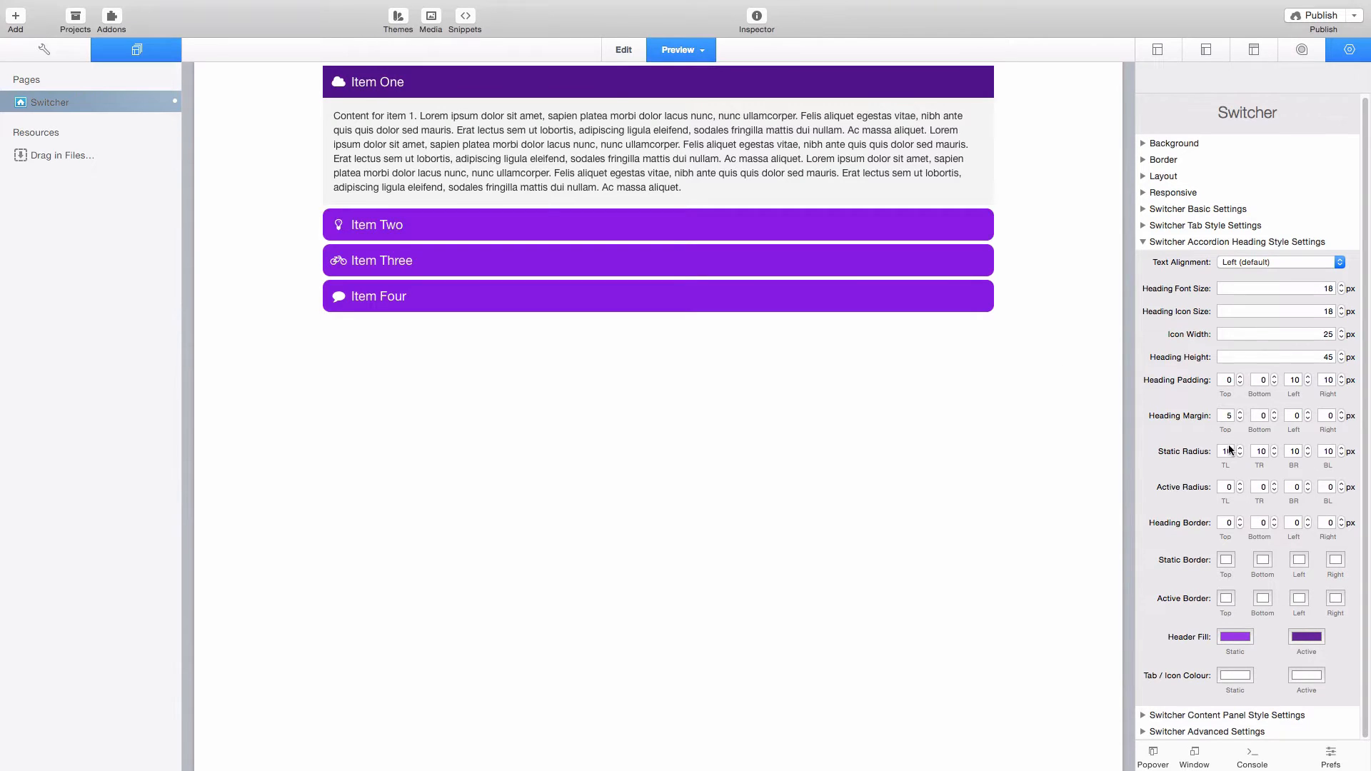
pyautogui.click(1143, 715)
pyautogui.scroll(-5, 1228, 594)
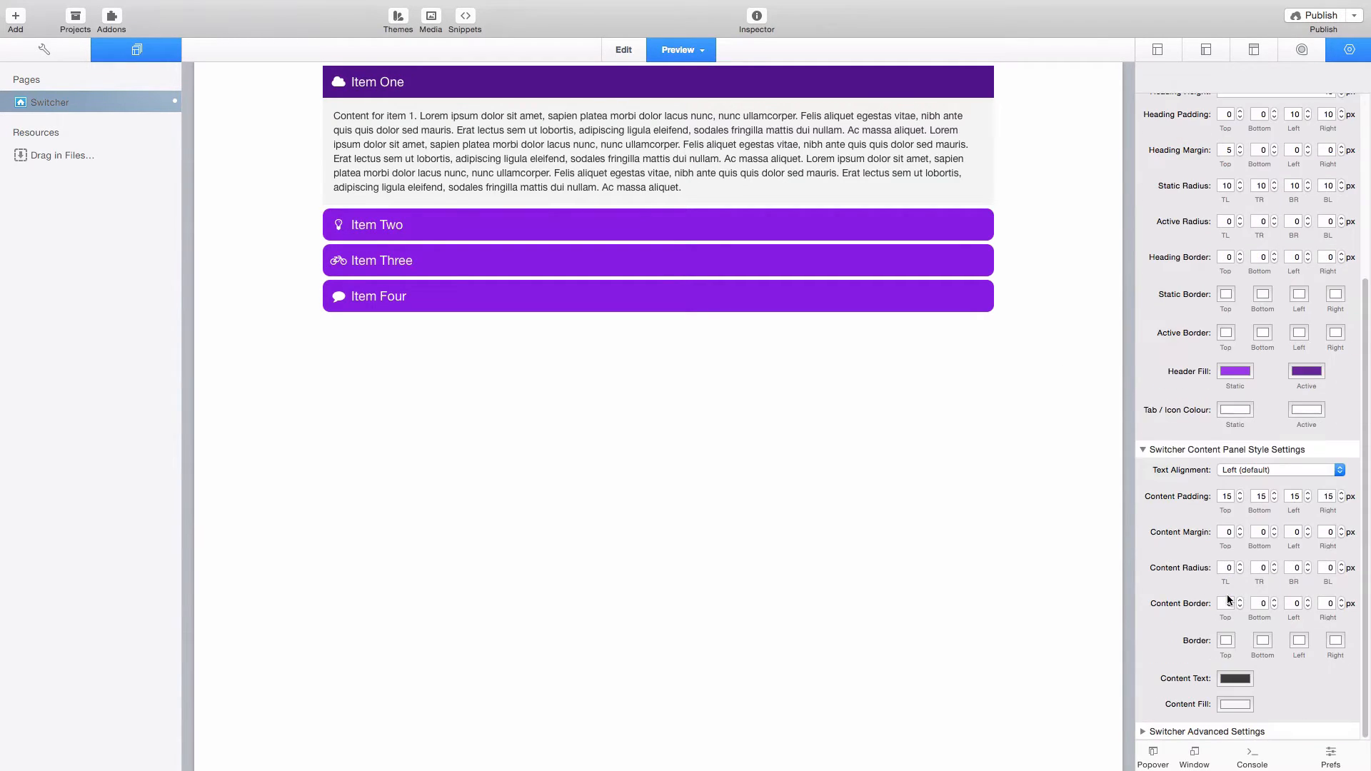
pyautogui.click(1236, 705)
pyautogui.click(821, 483)
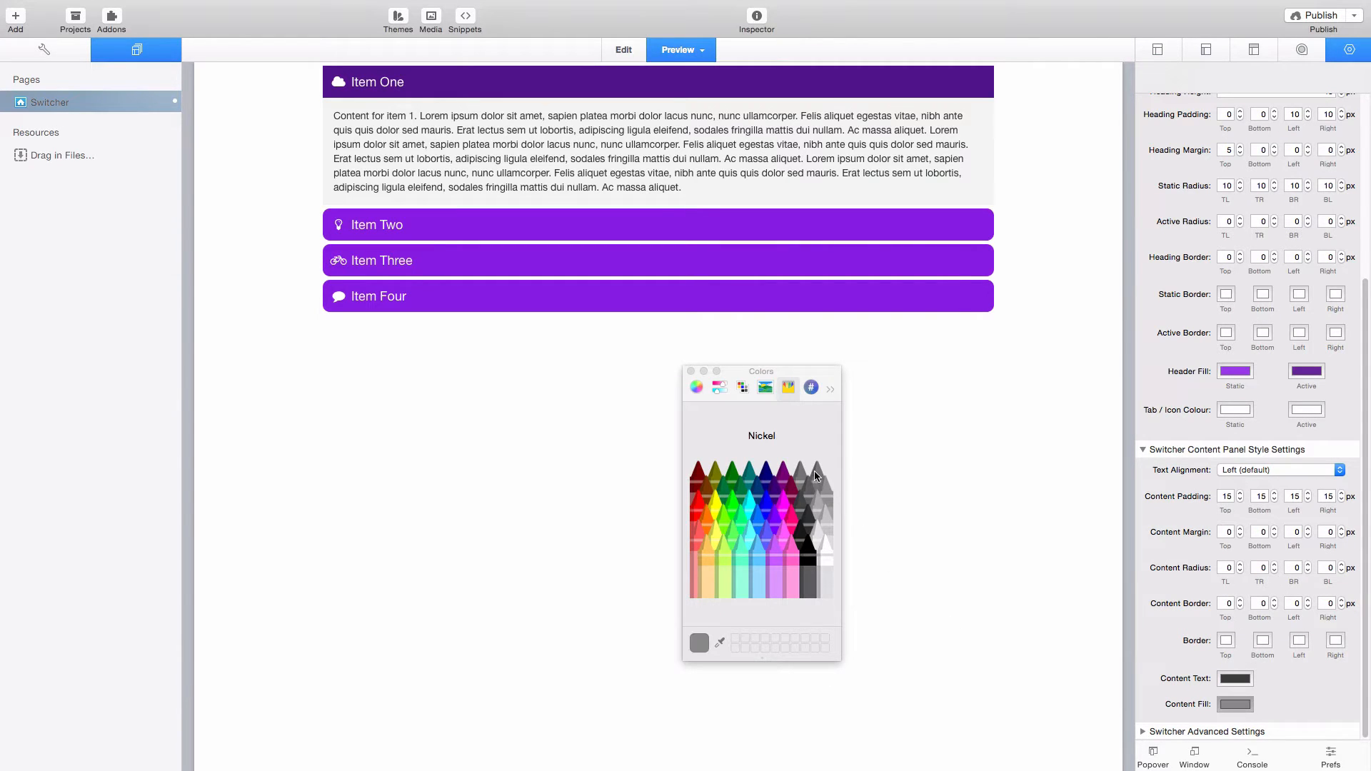
pyautogui.click(691, 371)
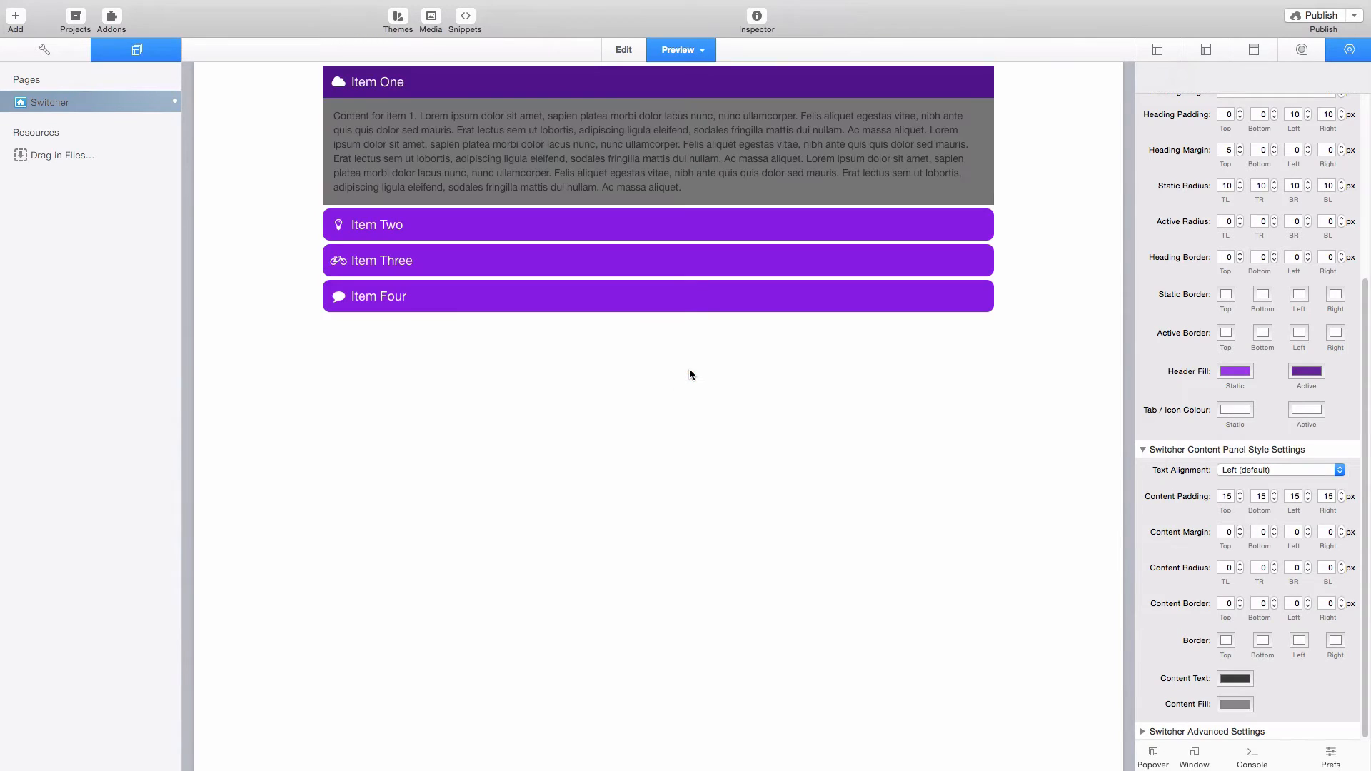
# - Set the Content Text colour of the content panels to the Snow crayon, trying Mercury first
pyautogui.click(1246, 679)
pyautogui.click(817, 525)
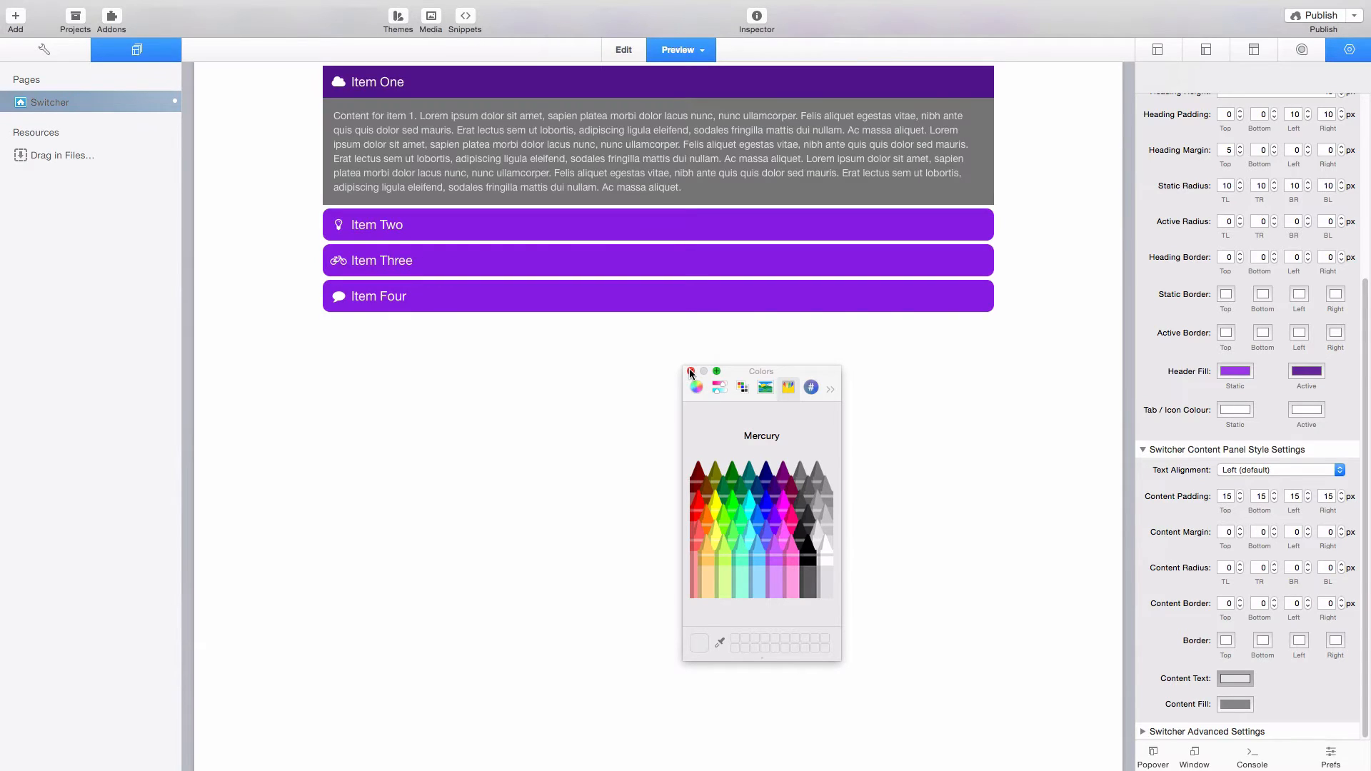
pyautogui.click(825, 545)
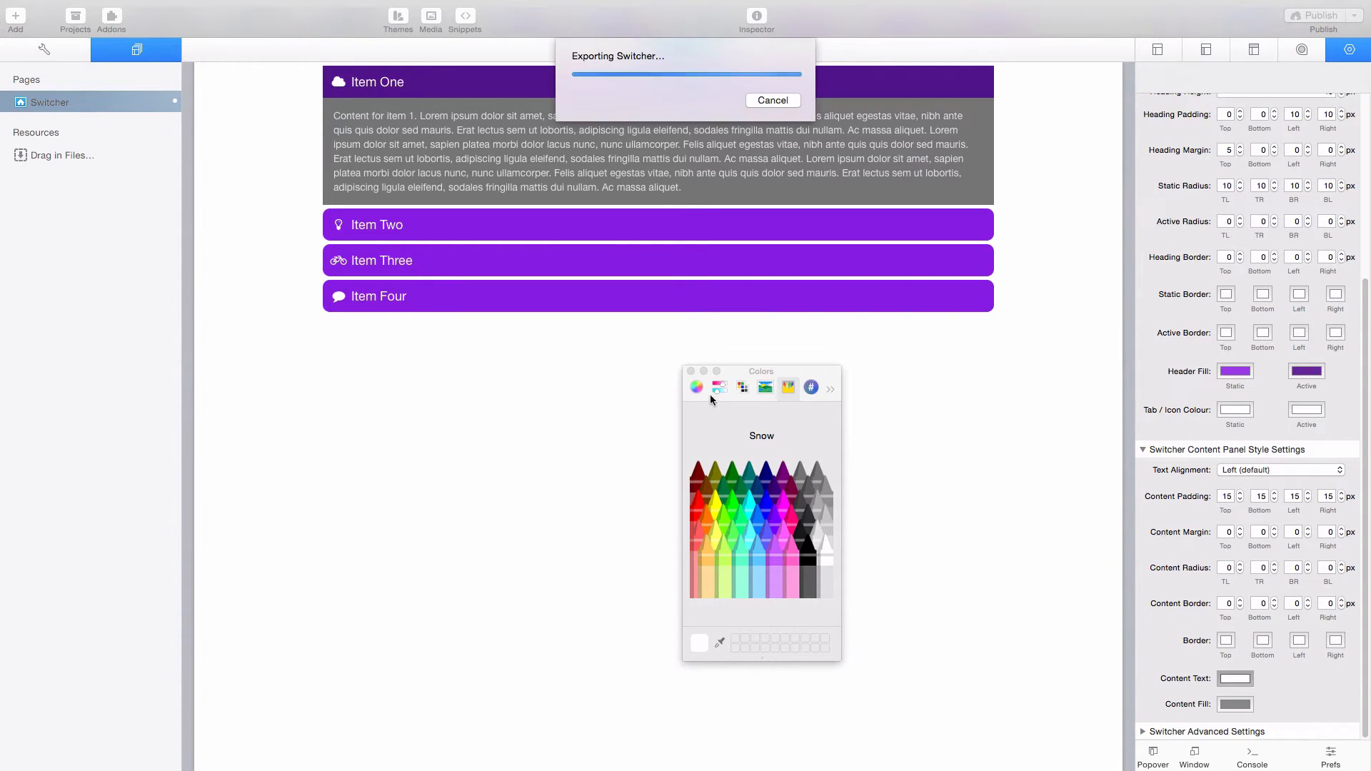
pyautogui.click(691, 371)
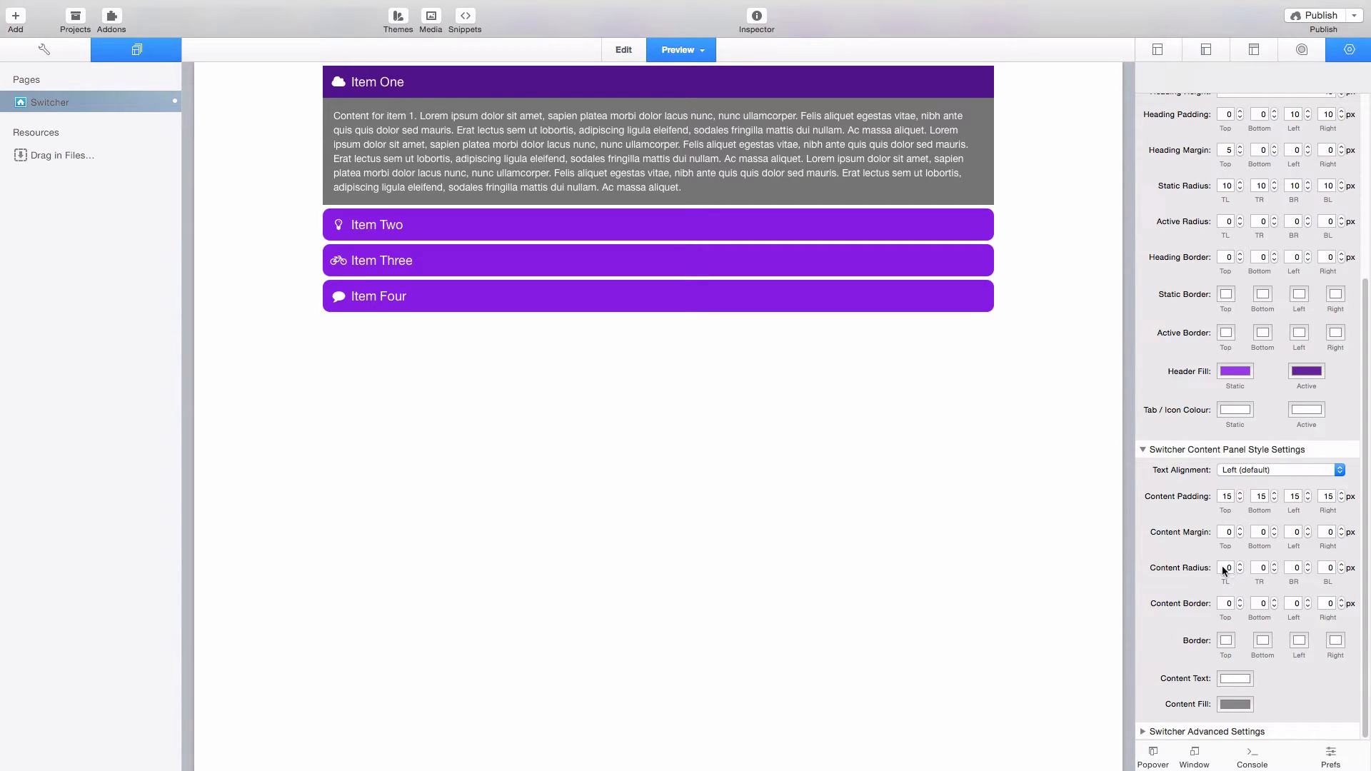
# - Set the content panels' Content Radius to 10 px for the bottom-right and bottom-left corners
pyautogui.click(1295, 569)
pyautogui.write('1')
pyautogui.press('Return')
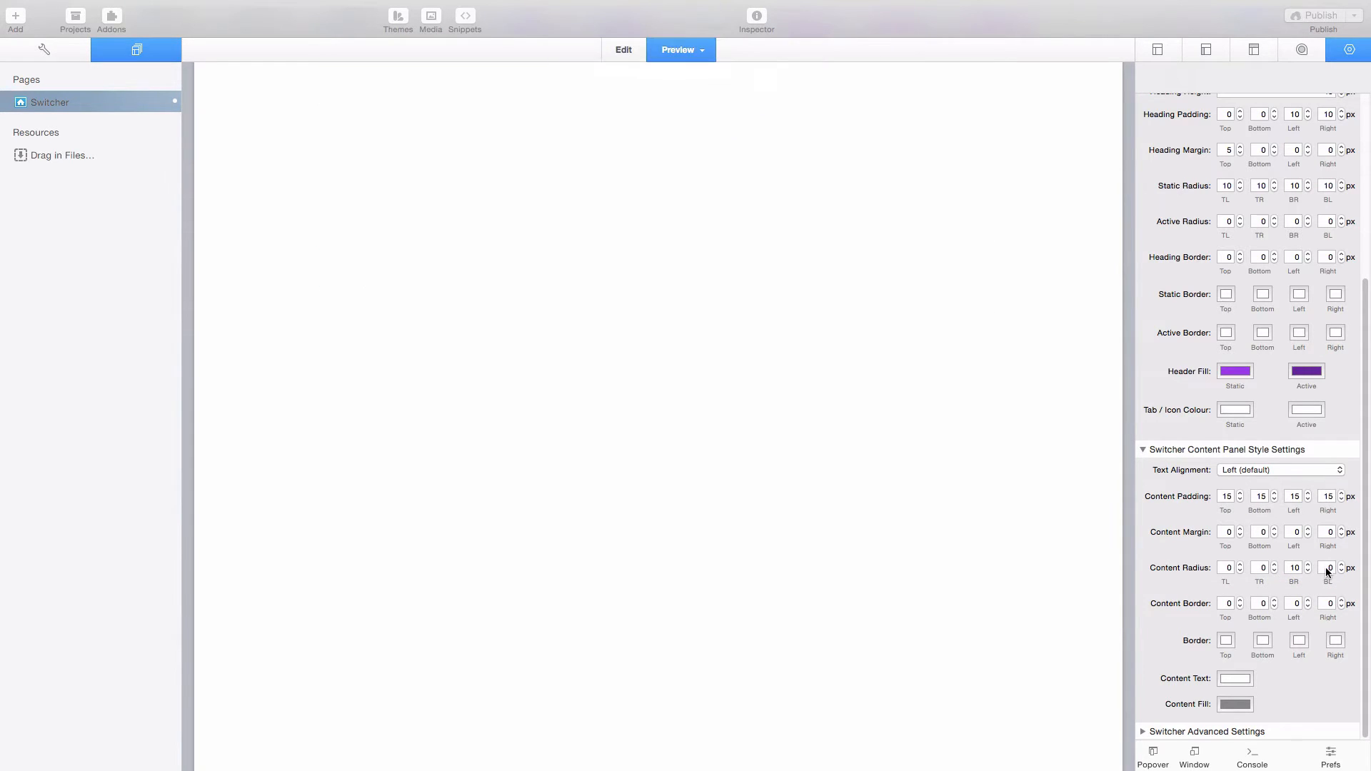
pyautogui.click(1329, 568)
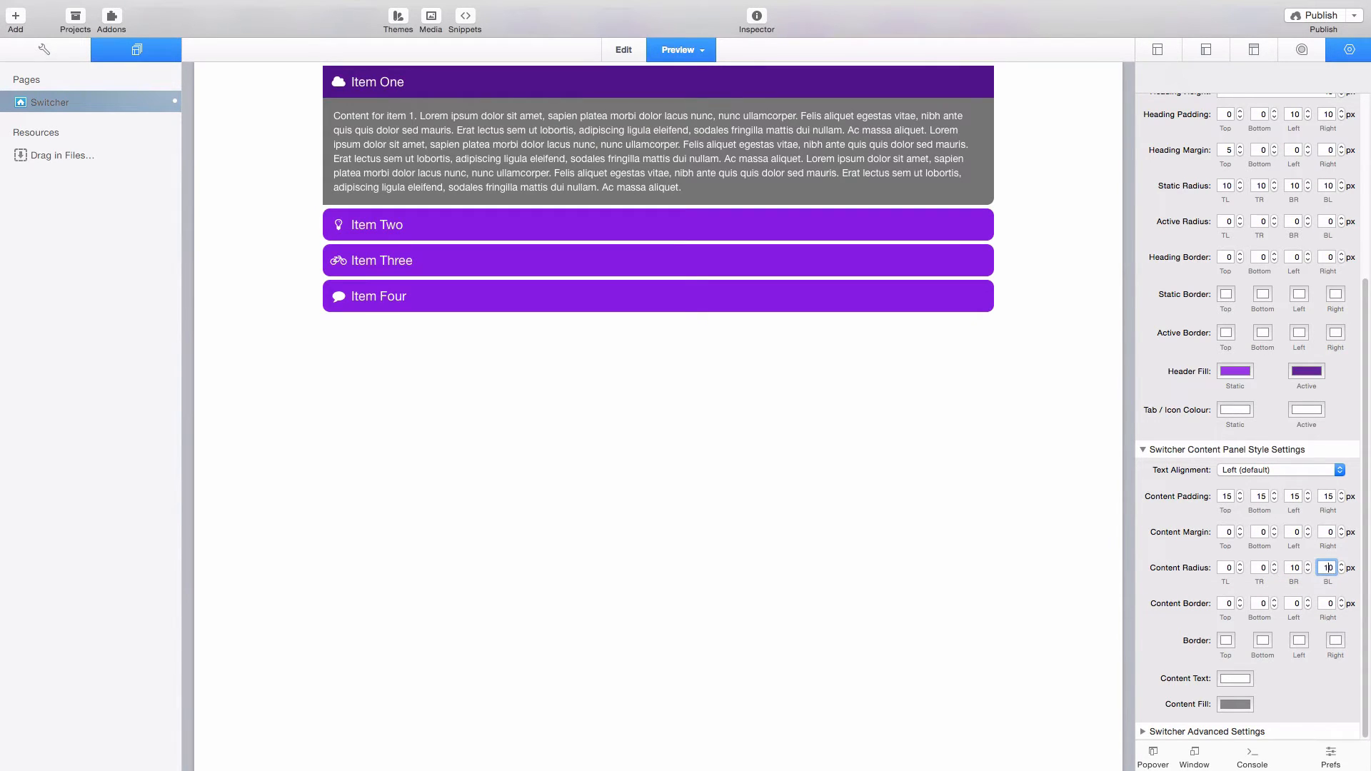
pyautogui.press('Return')
pyautogui.click(1143, 450)
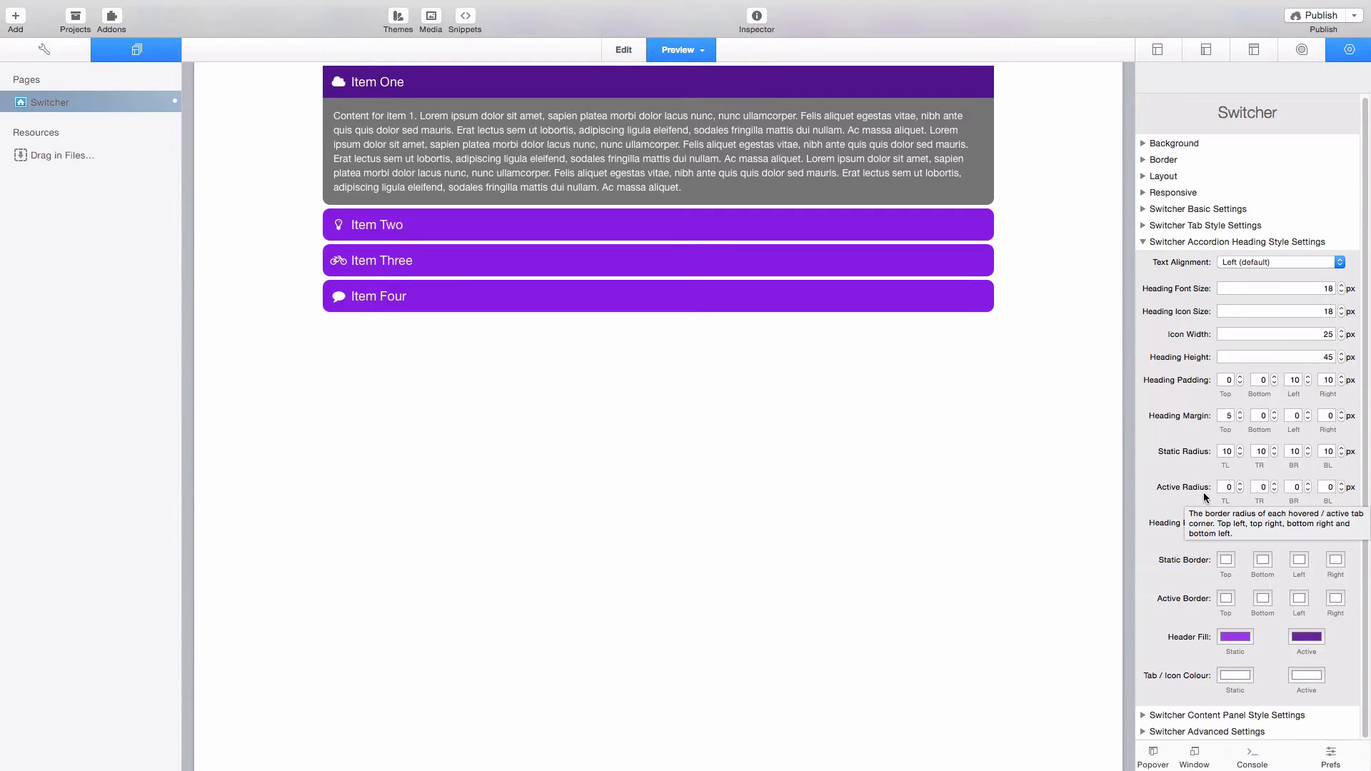
# - Set the accordion headings' Active Radius to 10 px for the top-left and top-right corners and check it by expanding Items Two and Three
pyautogui.click(1227, 486)
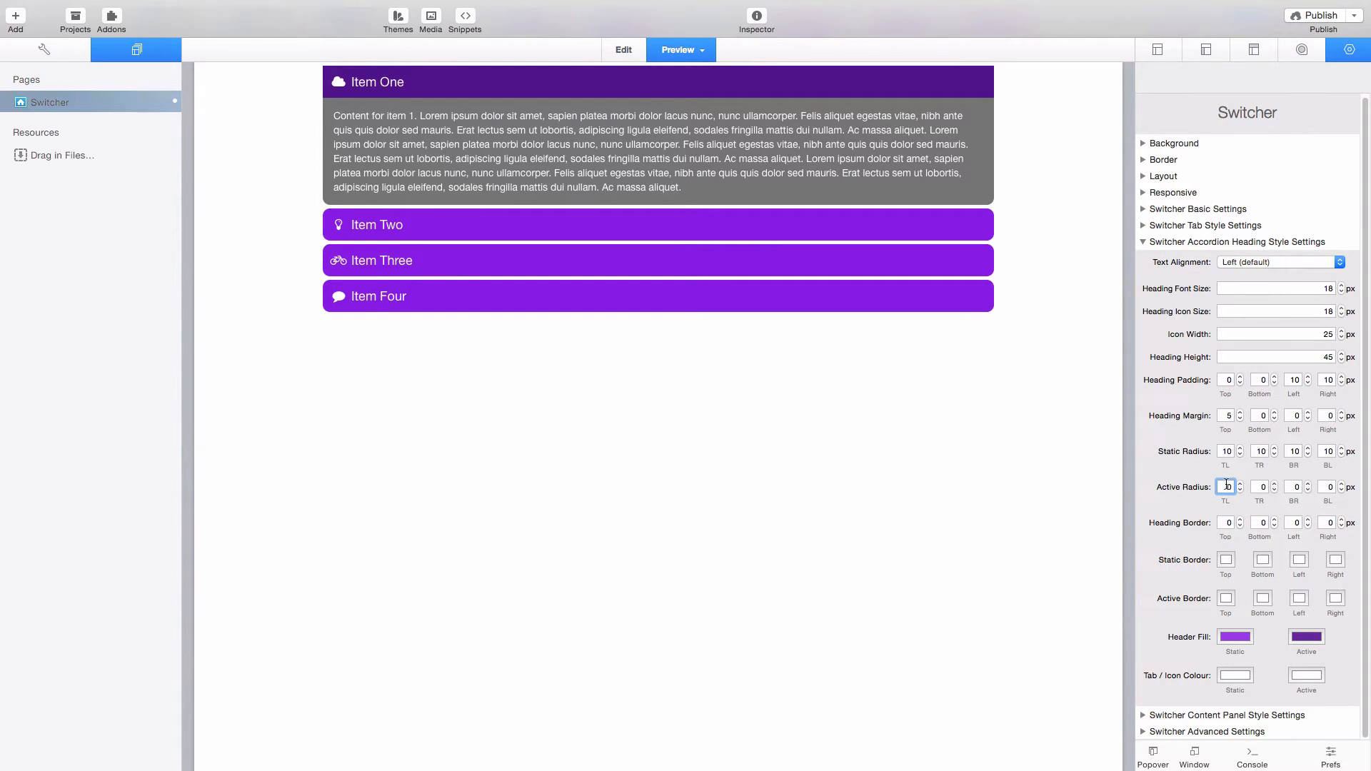
pyautogui.press('Return')
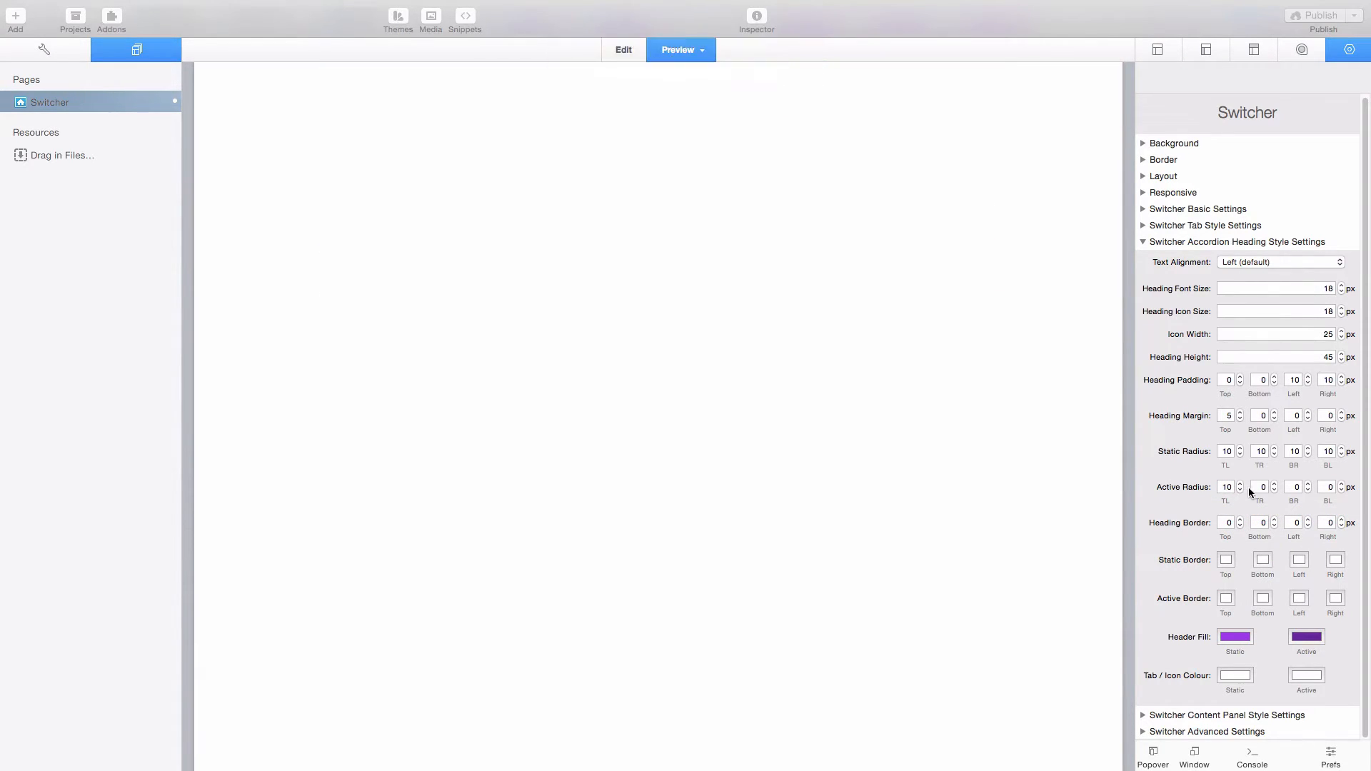
pyautogui.click(1262, 488)
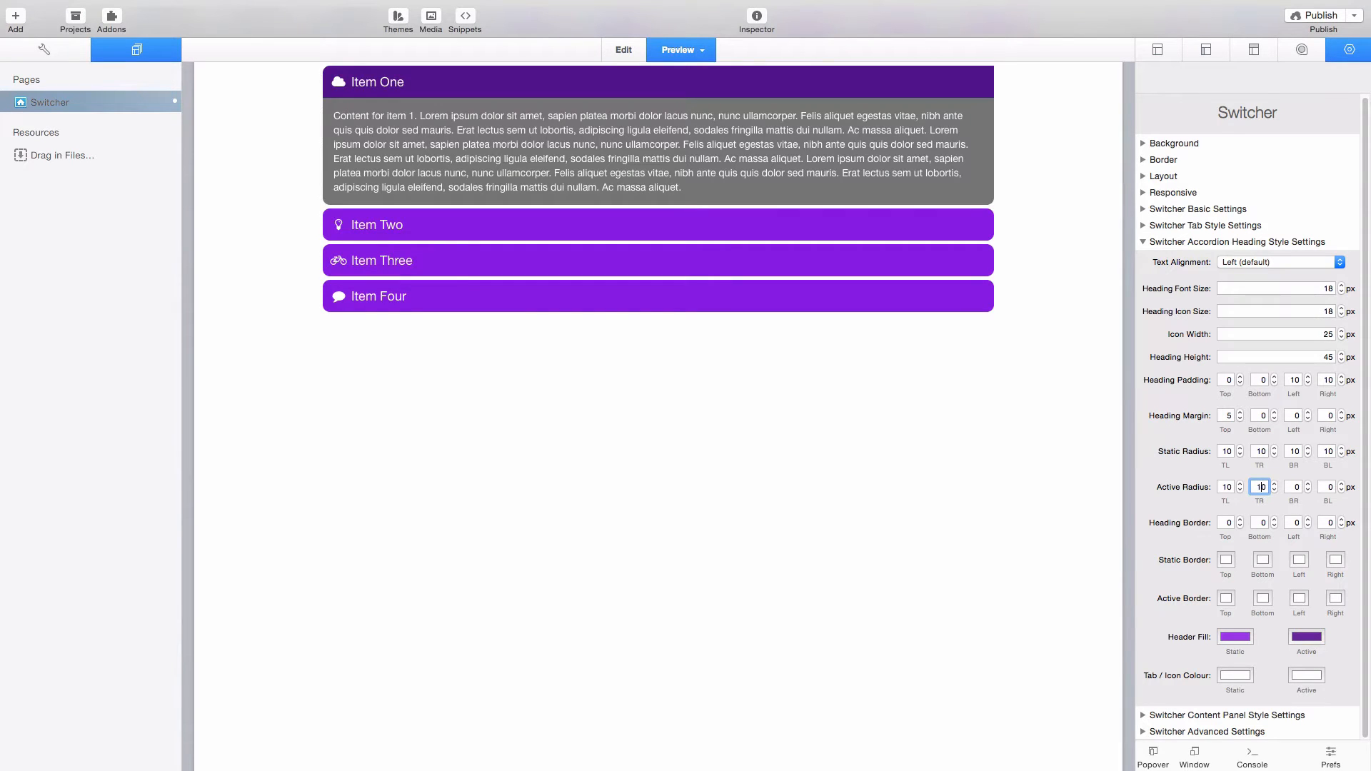
pyautogui.write('1')
pyautogui.press('Return')
pyautogui.click(696, 227)
pyautogui.click(602, 276)
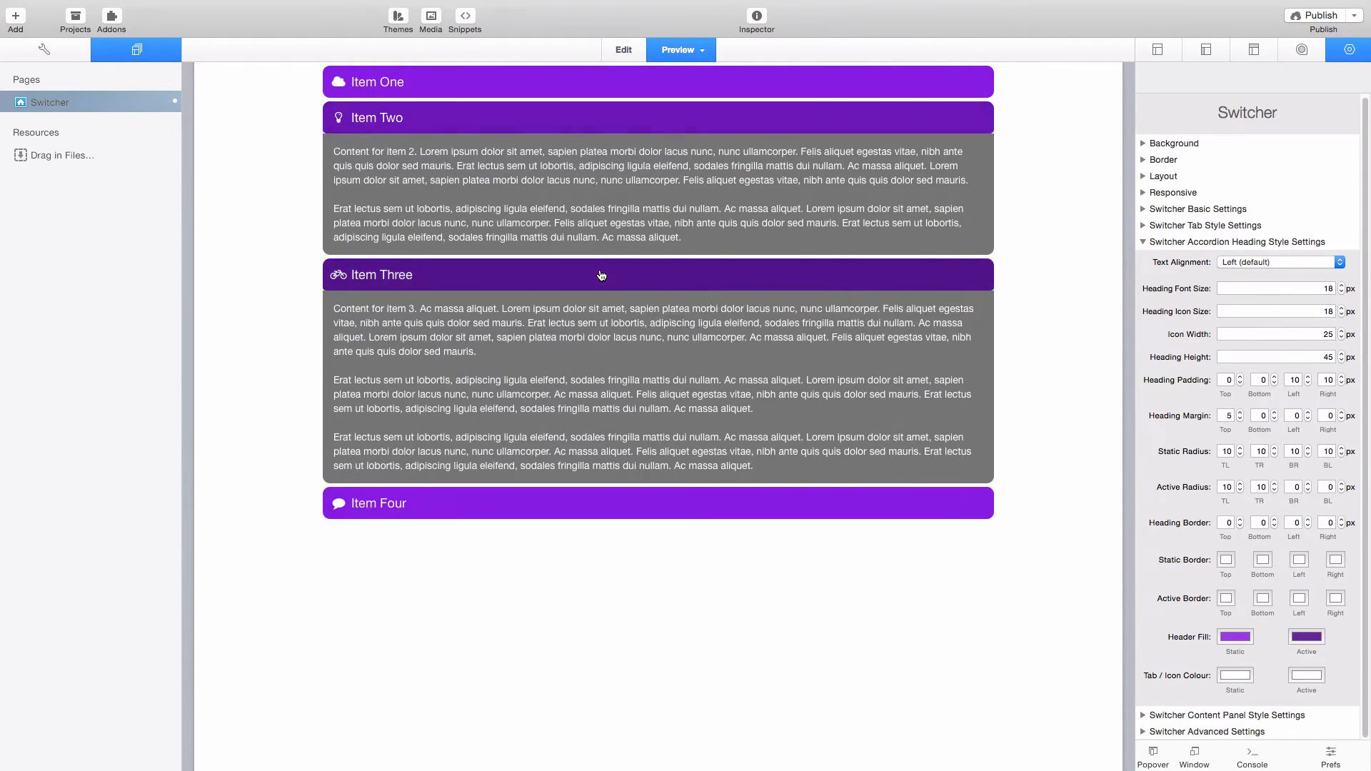
# - Check the rounded accordion headings by expanding Item Four and Item Two in the preview
pyautogui.click(646, 386)
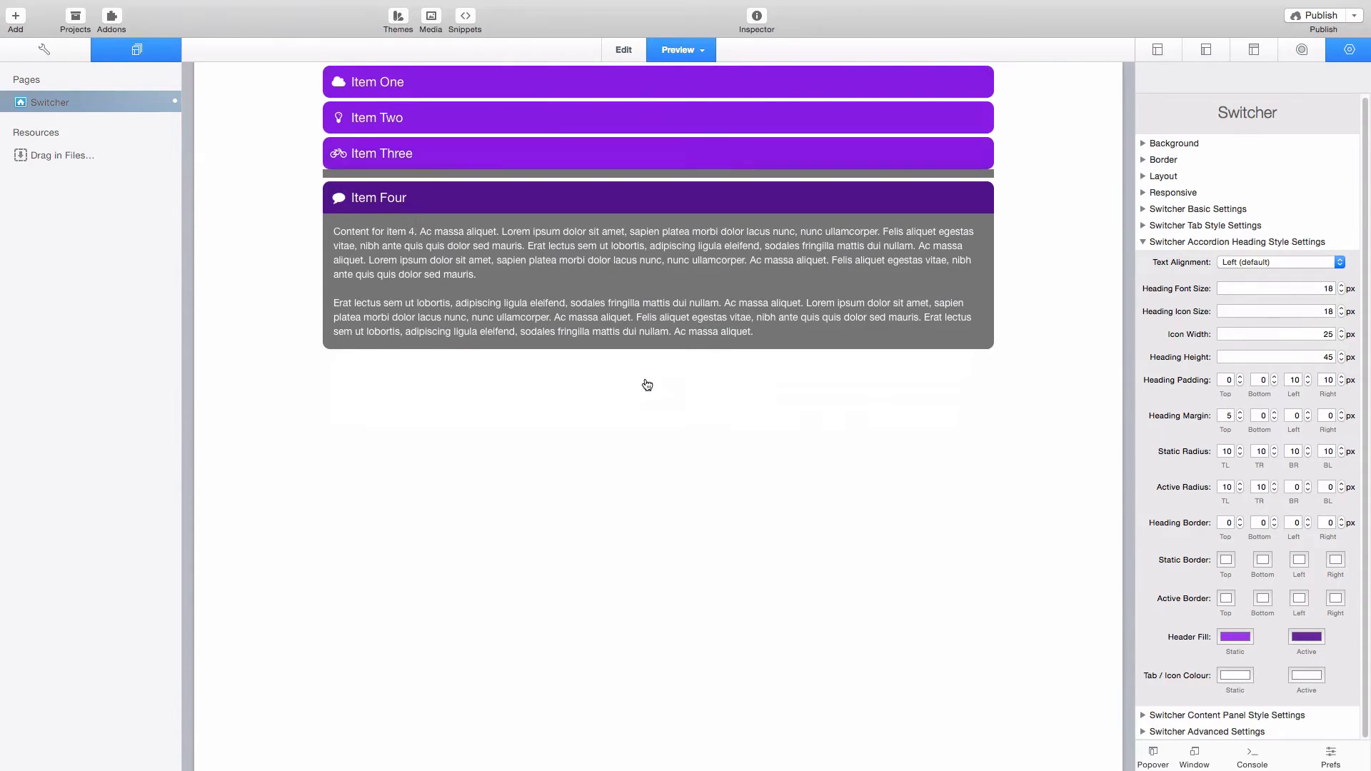
pyautogui.click(644, 117)
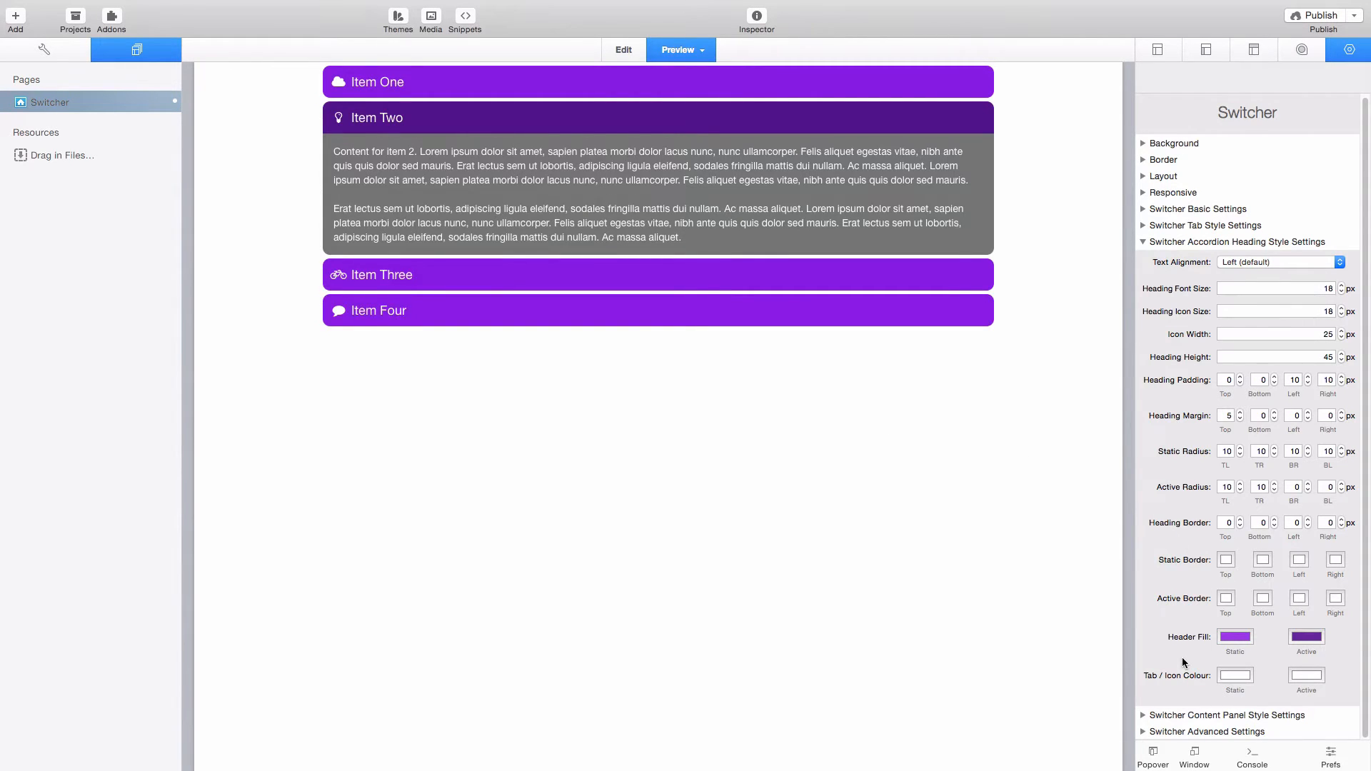
# - Set the accordion headings' static Header Fill to the Blueberry crayon colour
pyautogui.click(1237, 638)
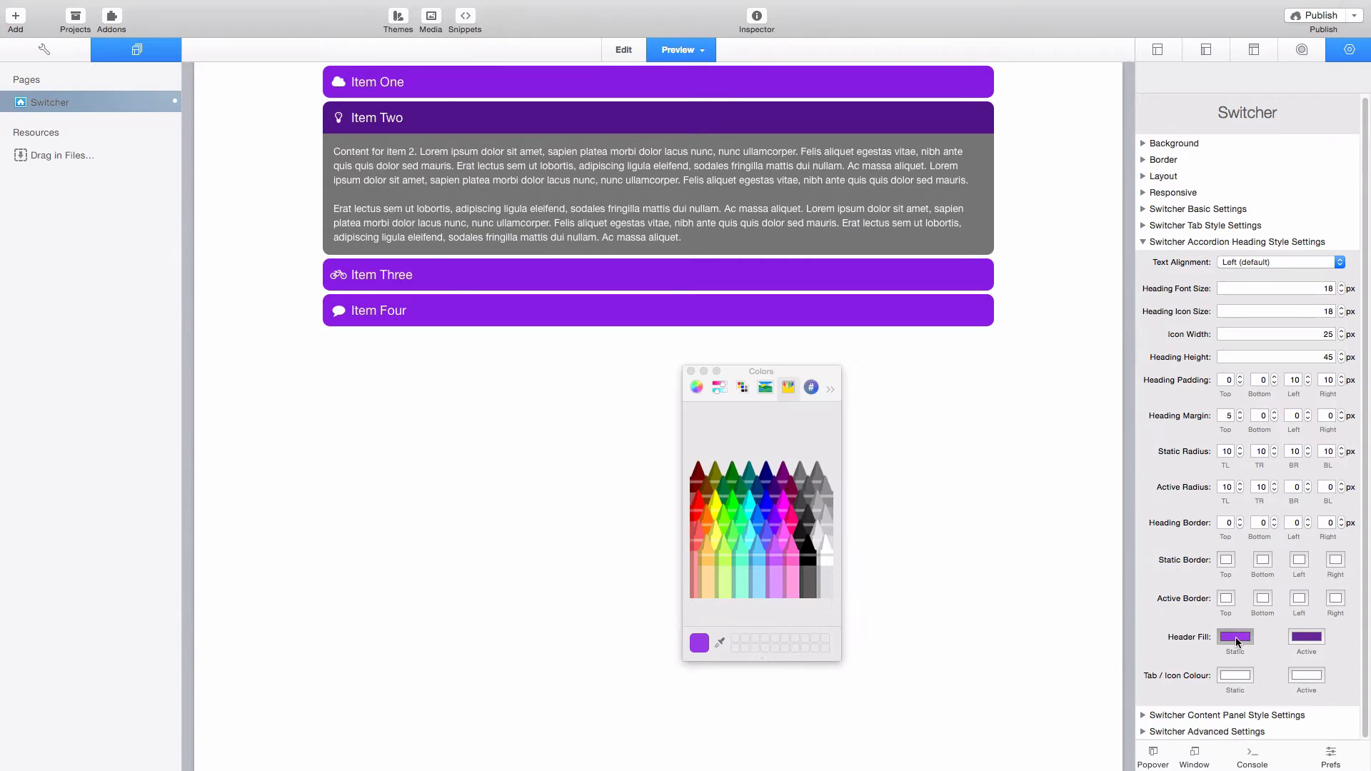
pyautogui.click(768, 507)
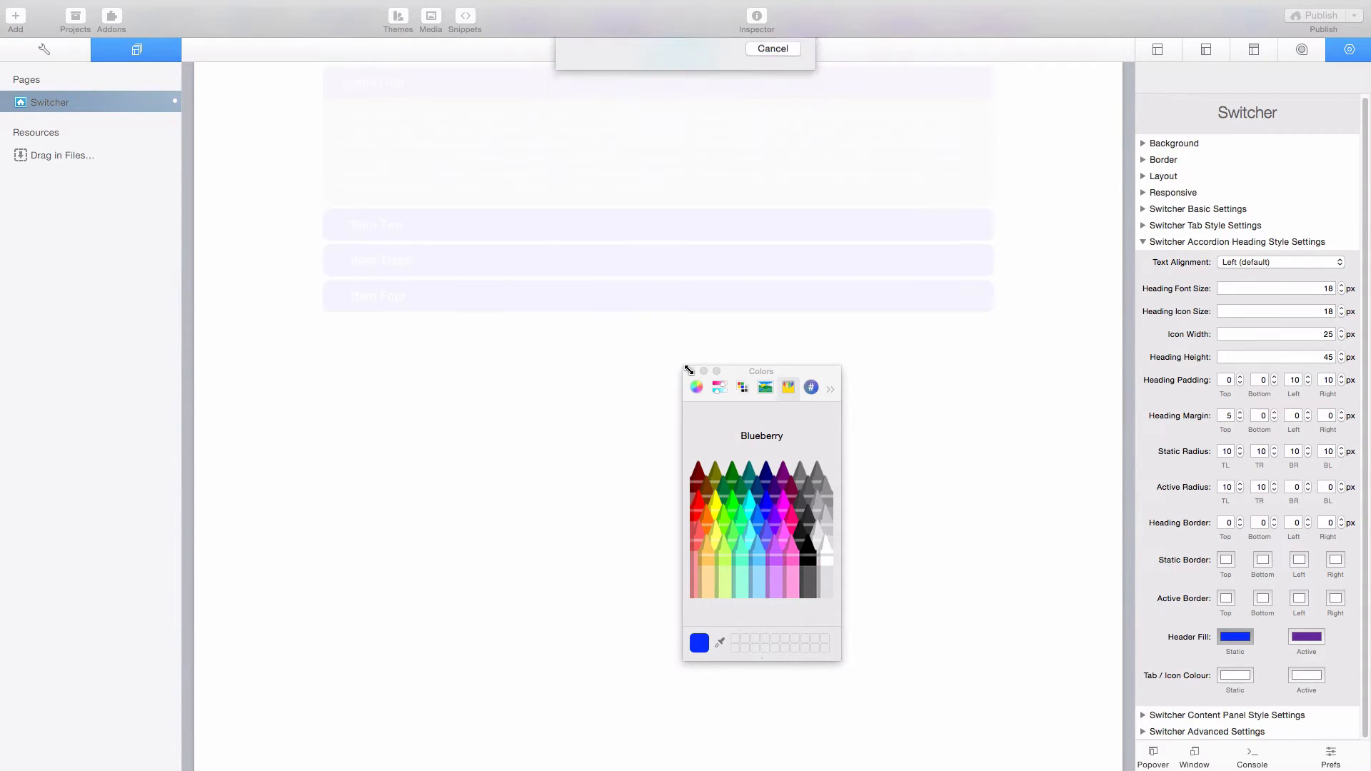
pyautogui.click(690, 372)
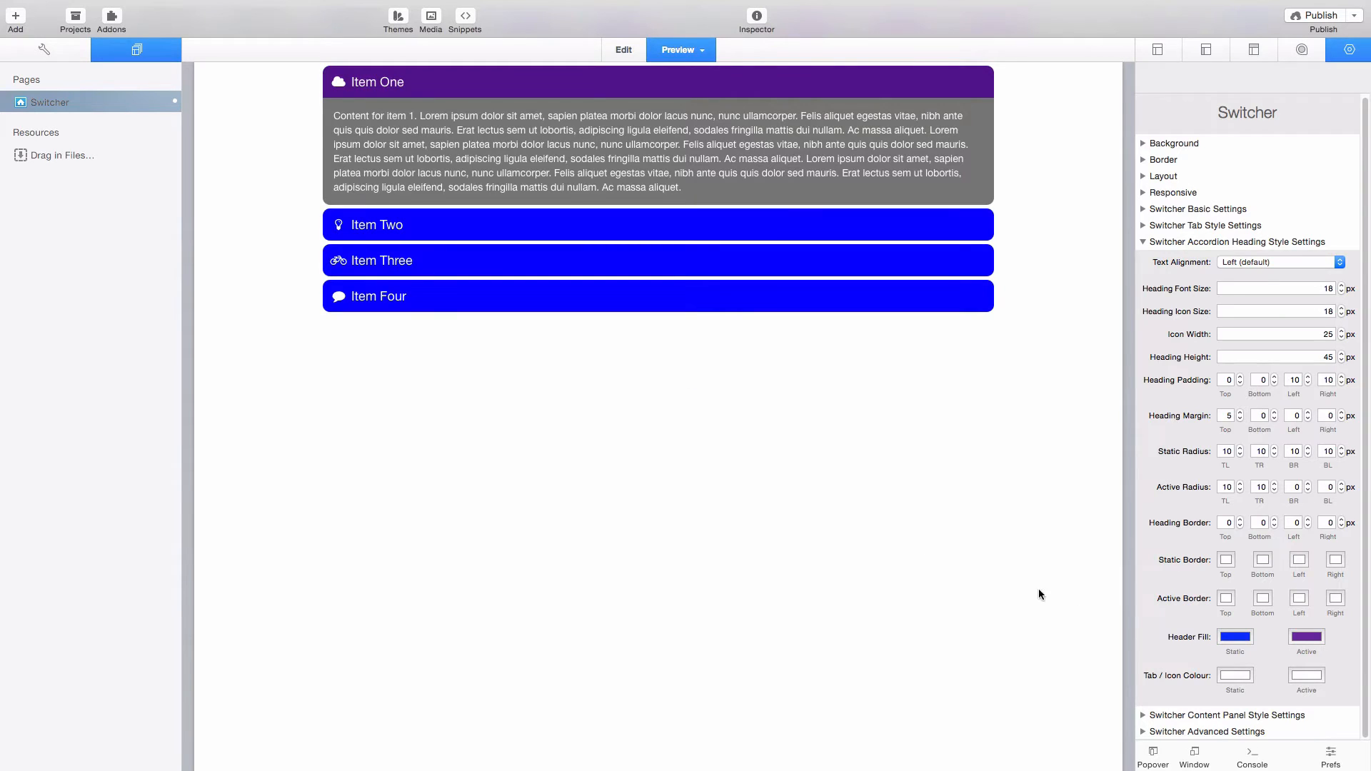
# - Set the accordion headings' active Header Fill to the Sky crayon colour, trying Aqua first
pyautogui.click(1308, 636)
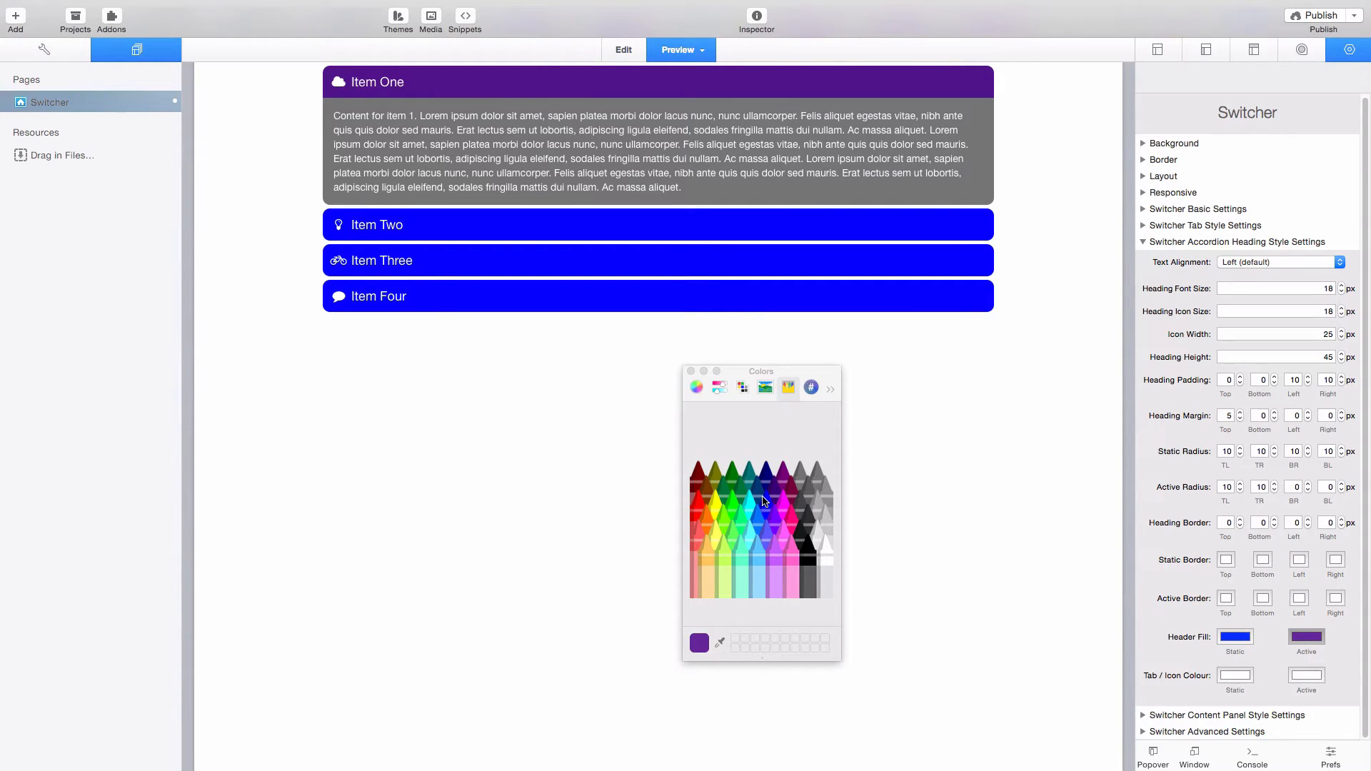
pyautogui.click(761, 519)
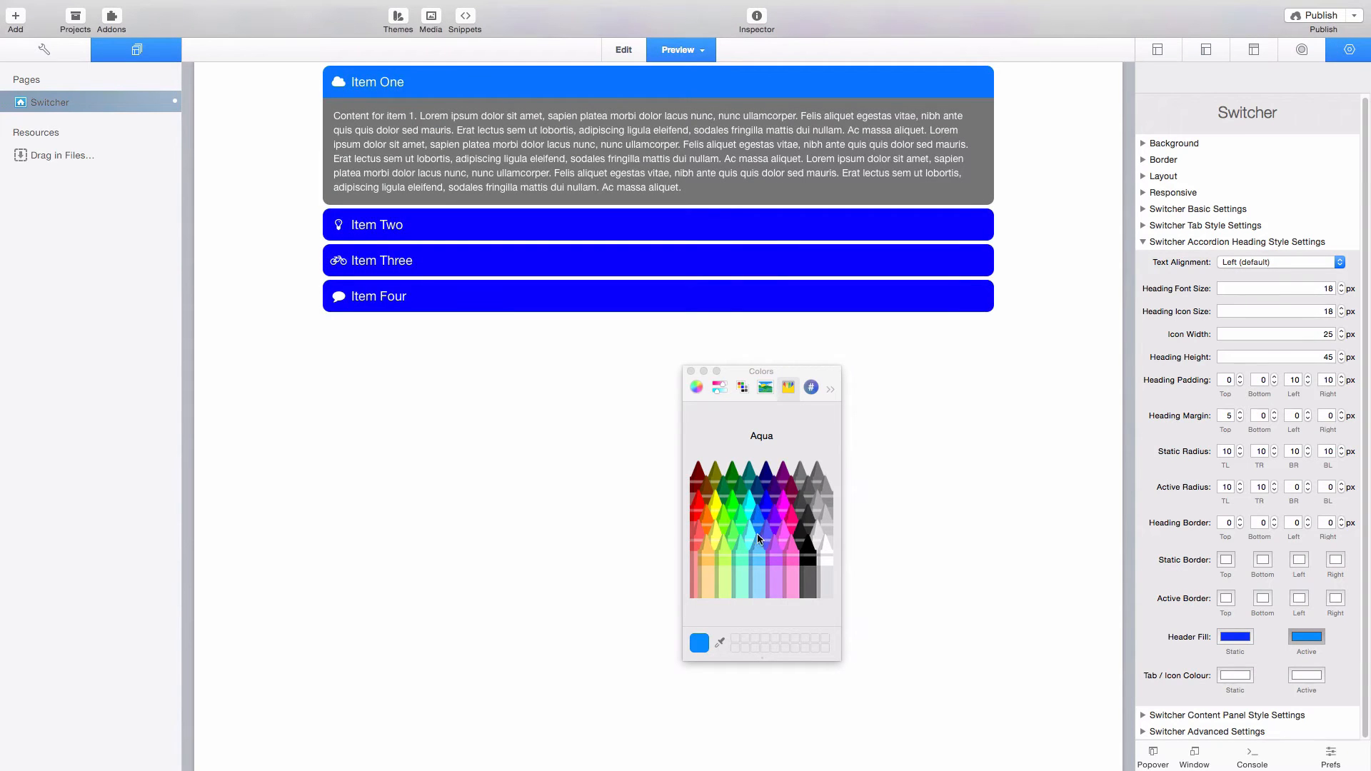
pyautogui.click(757, 544)
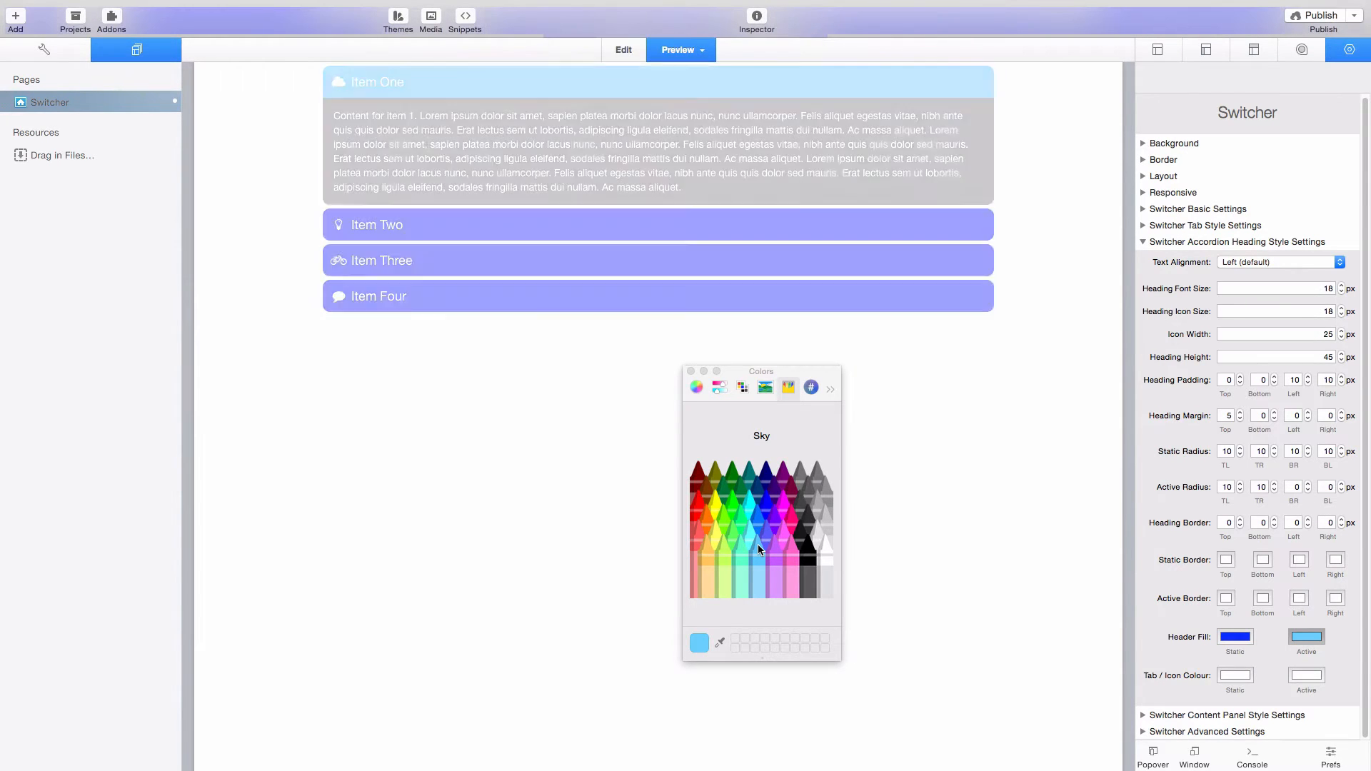
pyautogui.click(691, 372)
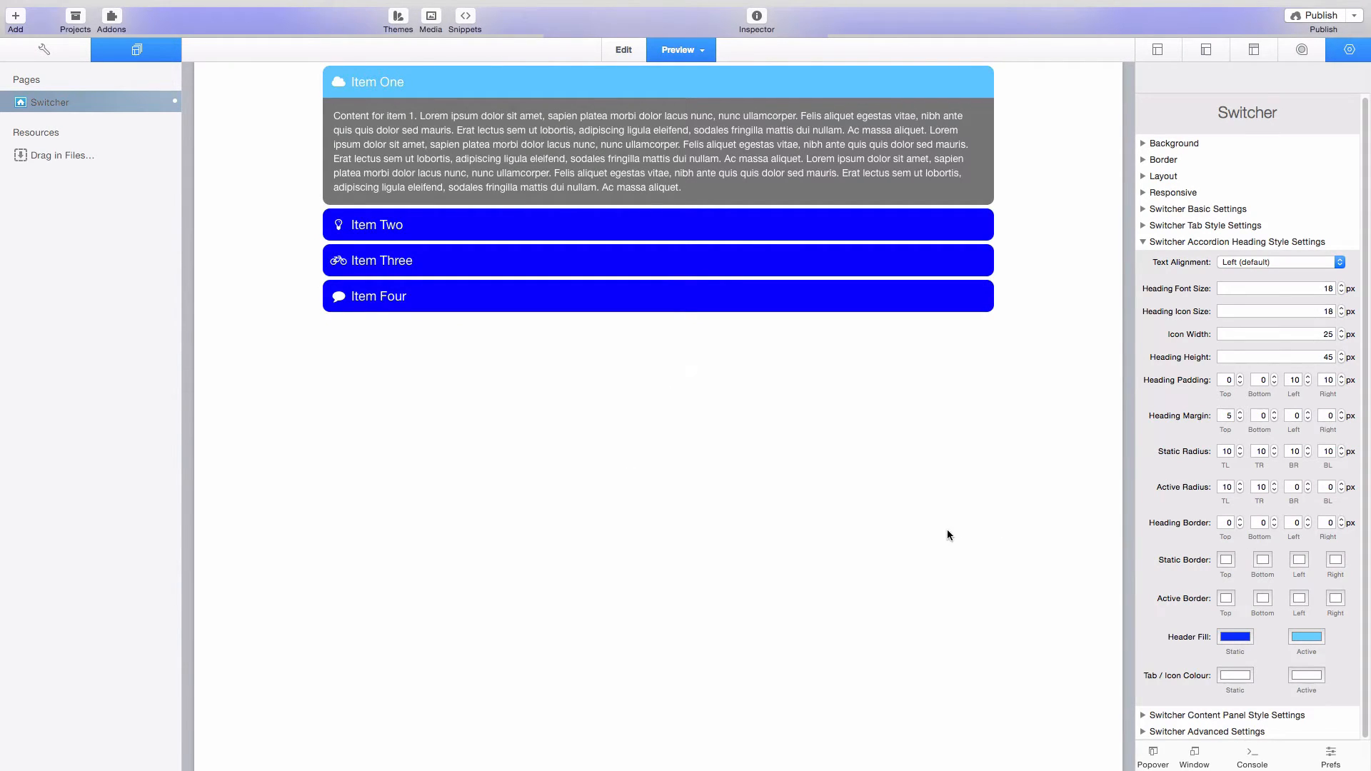
# - Check the new heading colours by expanding Items Two, Three and Four in the preview
pyautogui.click(743, 228)
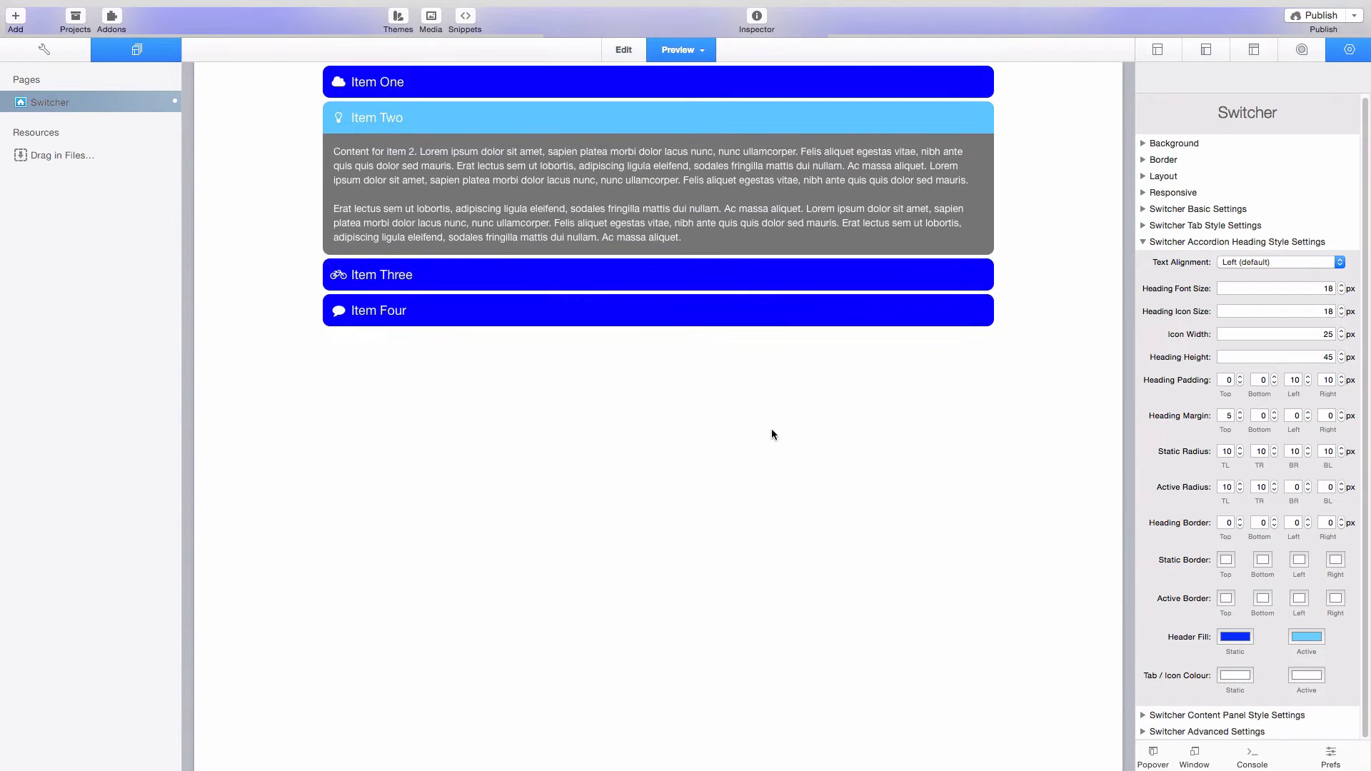
pyautogui.click(716, 277)
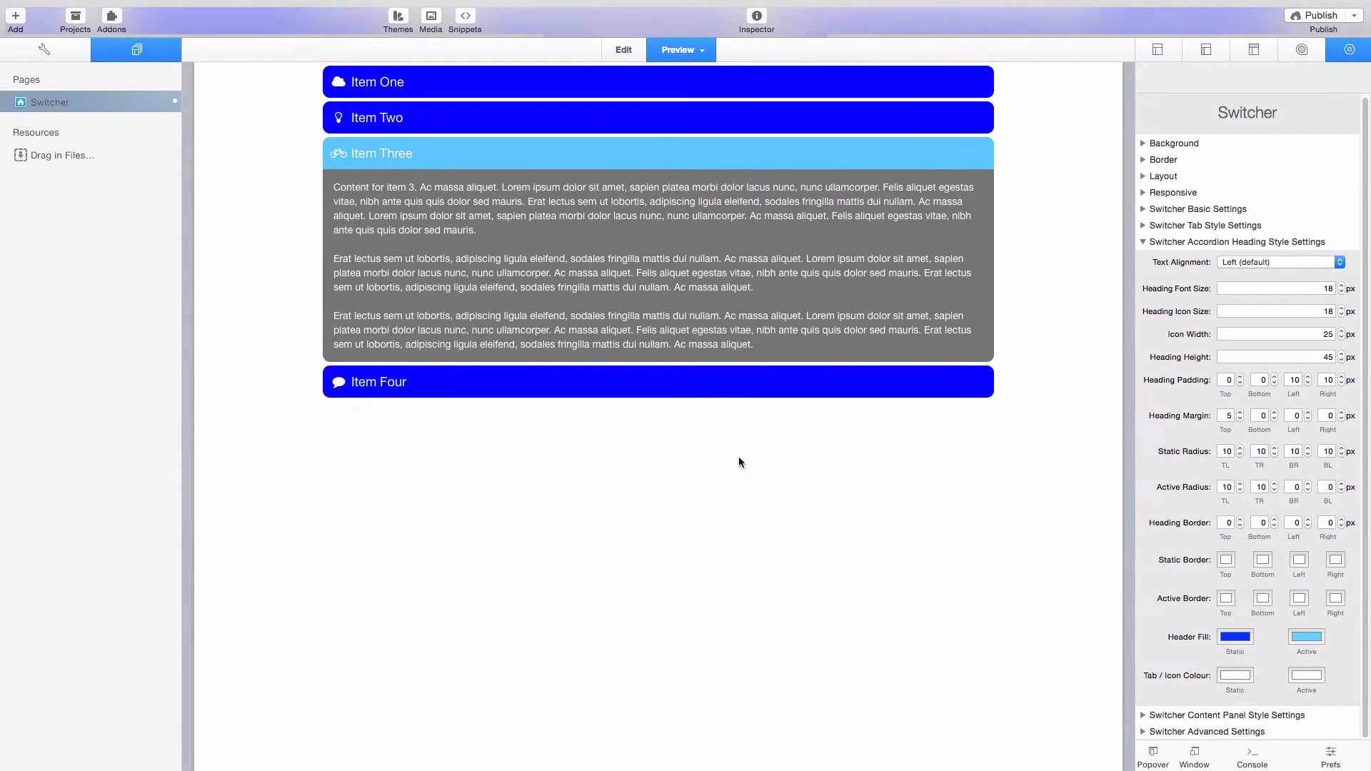
pyautogui.click(718, 384)
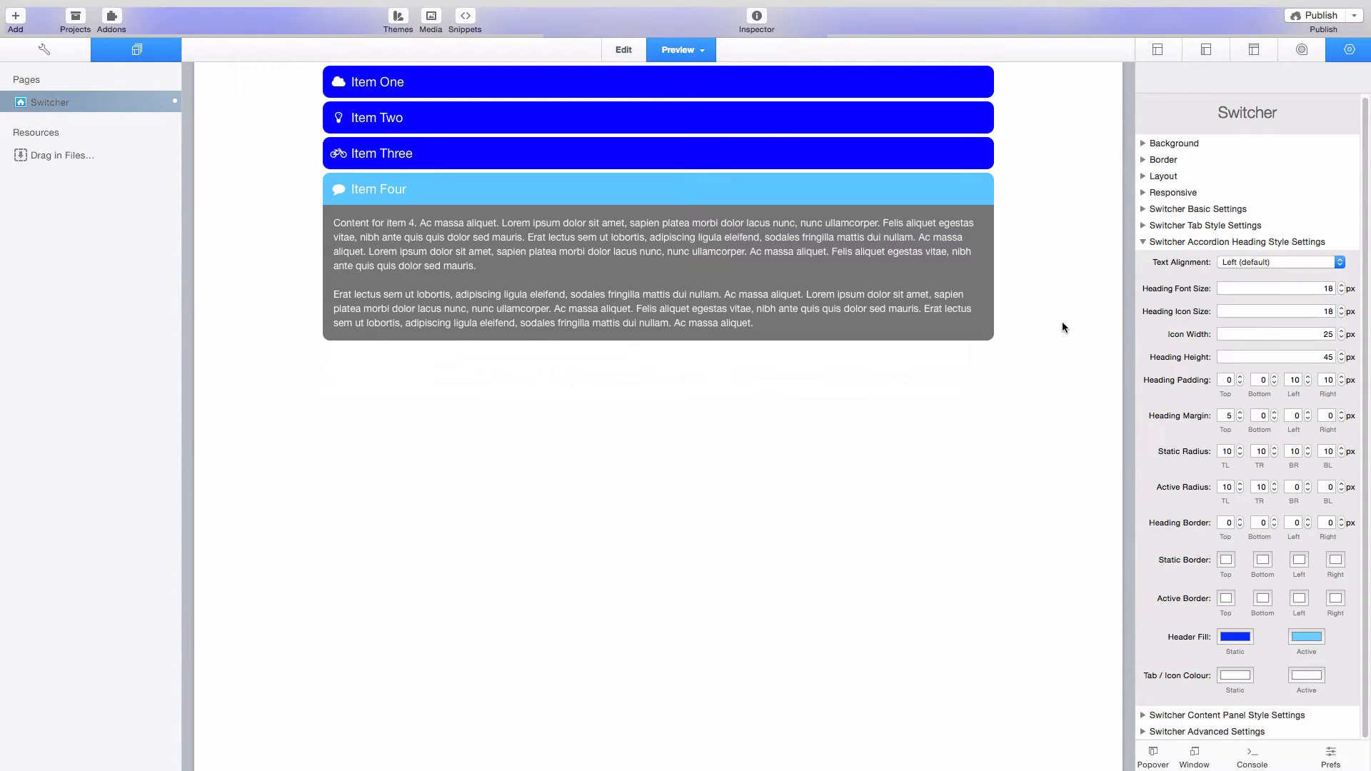
# - Show the tab style and basic settings and change the Switcher Type to Tabs
pyautogui.click(1144, 226)
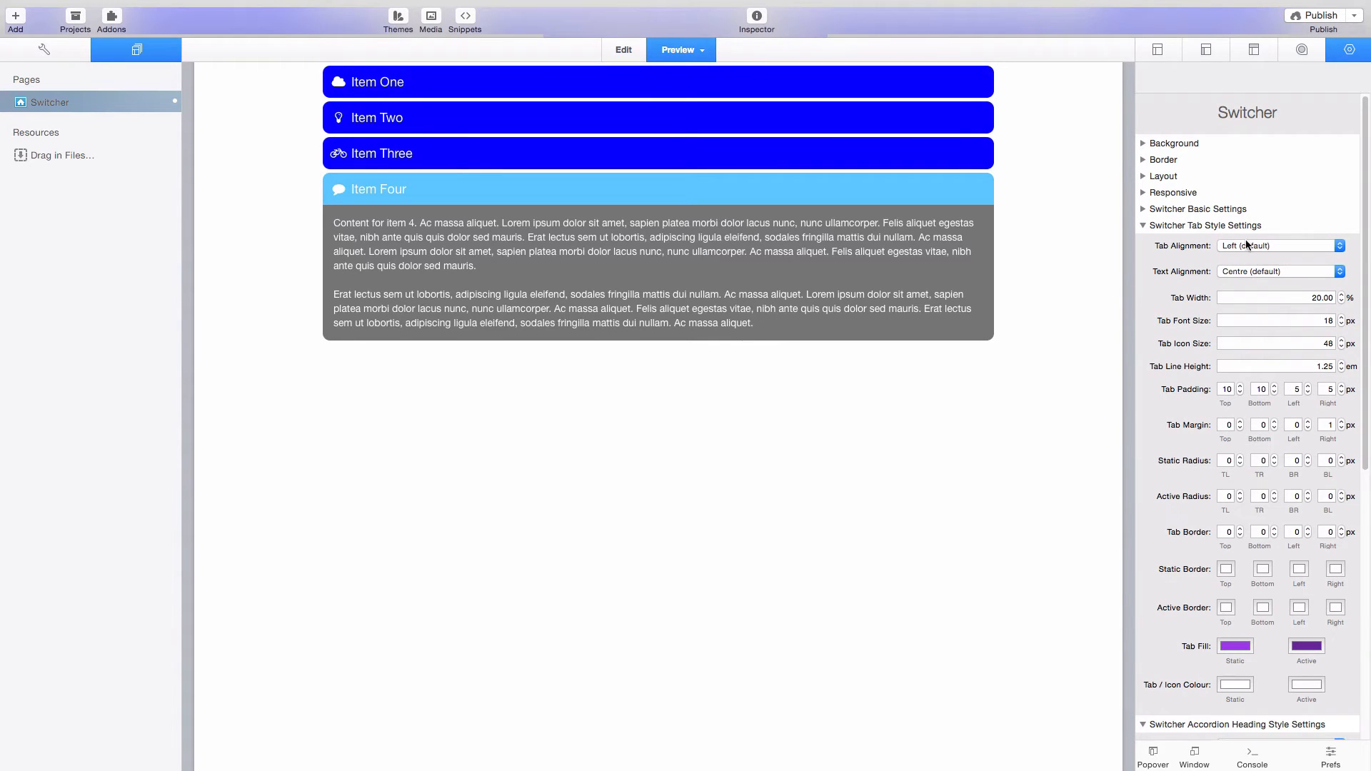
pyautogui.click(1144, 209)
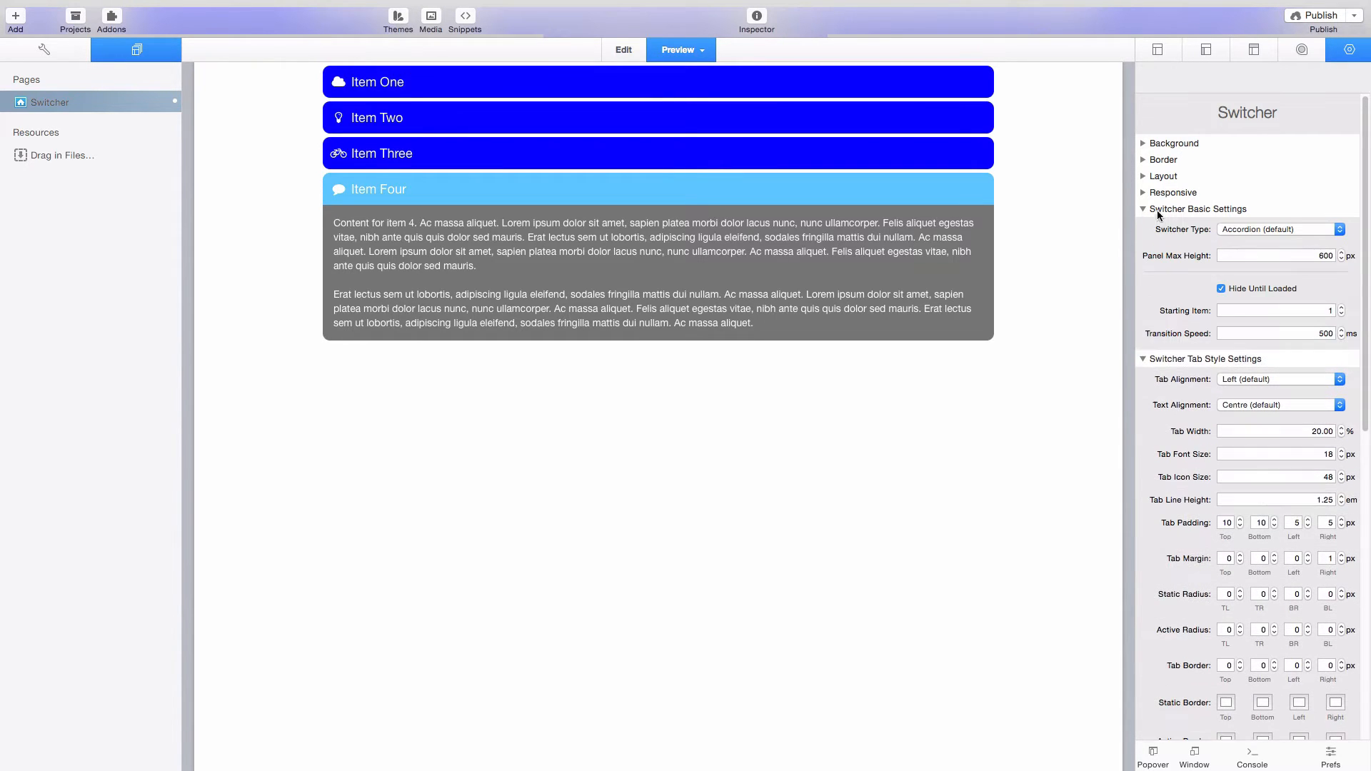
pyautogui.click(1274, 230)
pyautogui.click(1272, 241)
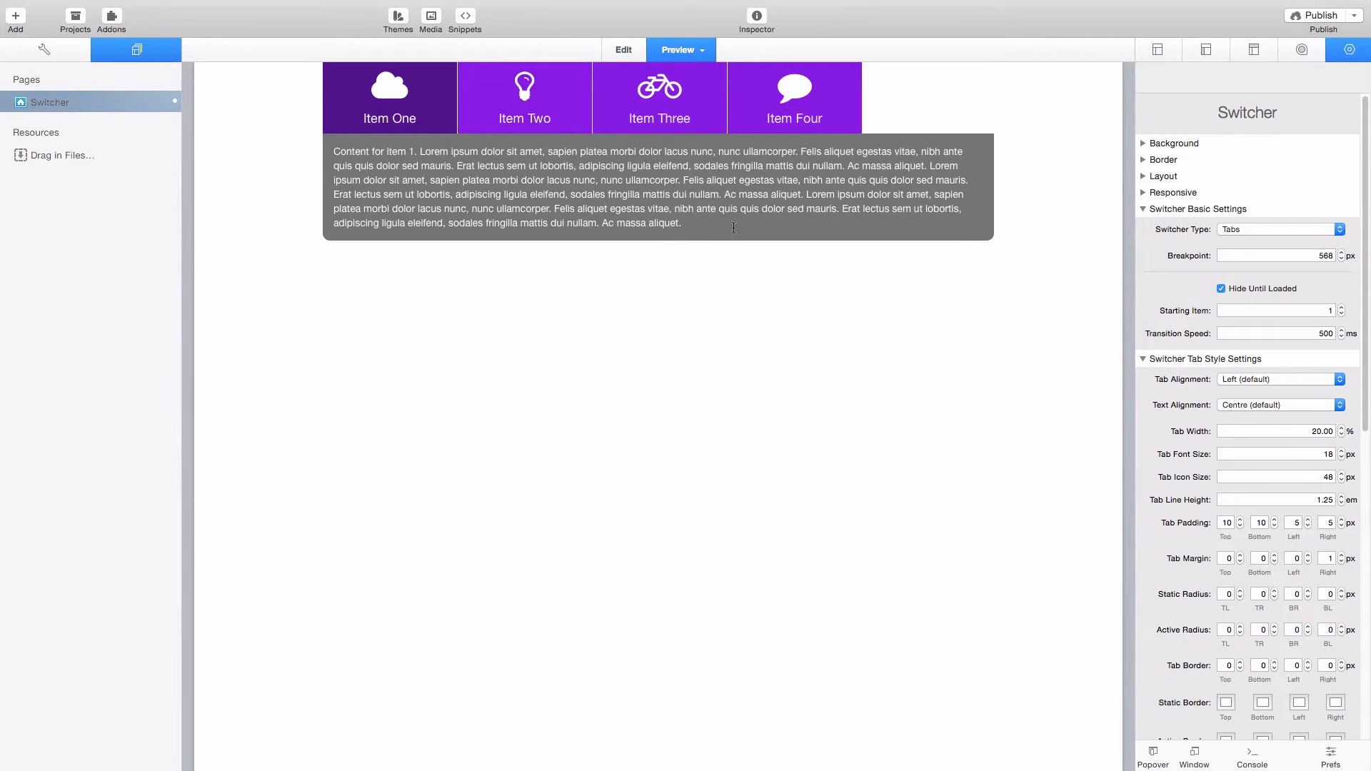
# - Review the content panel style settings, and collapse every Switcher settings group except the tab style settings
pyautogui.scroll(-10, 1215, 518)
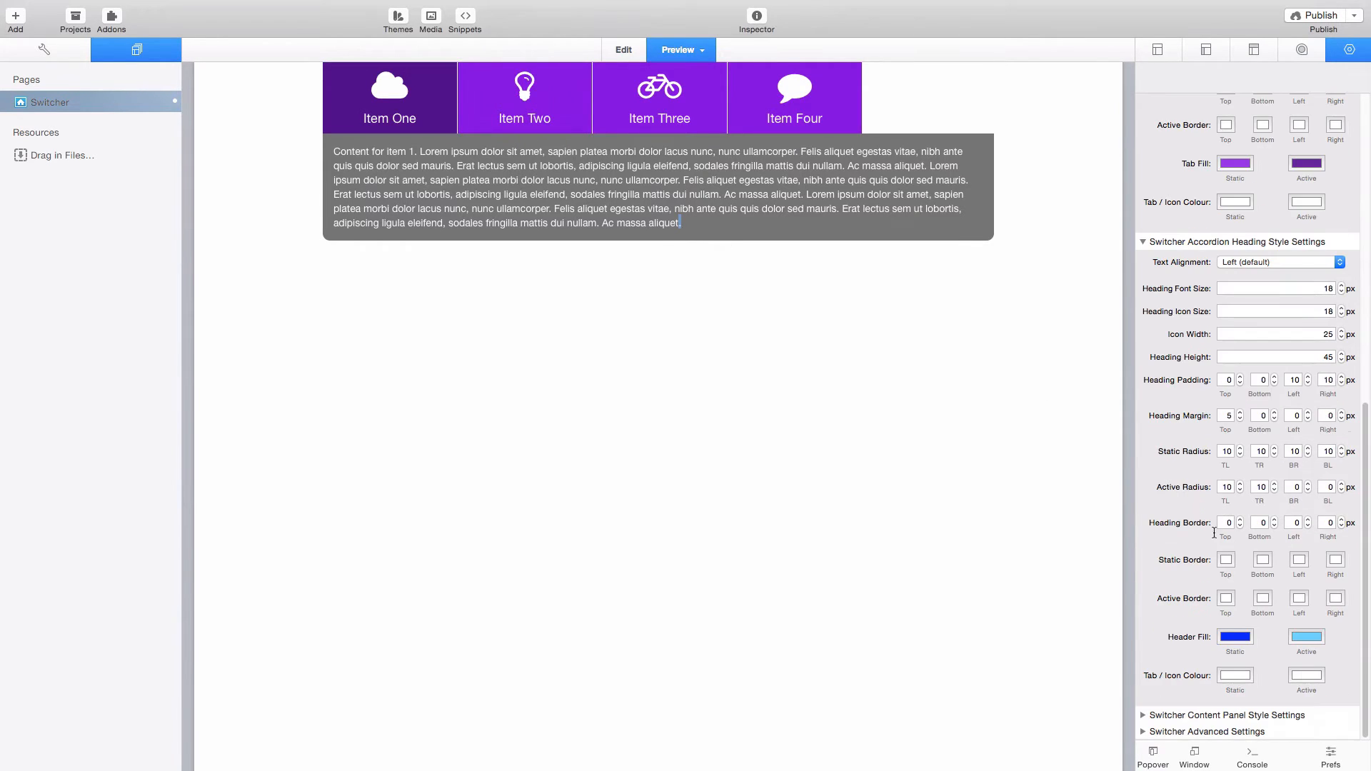
pyautogui.click(1143, 716)
pyautogui.scroll(-4, 1211, 648)
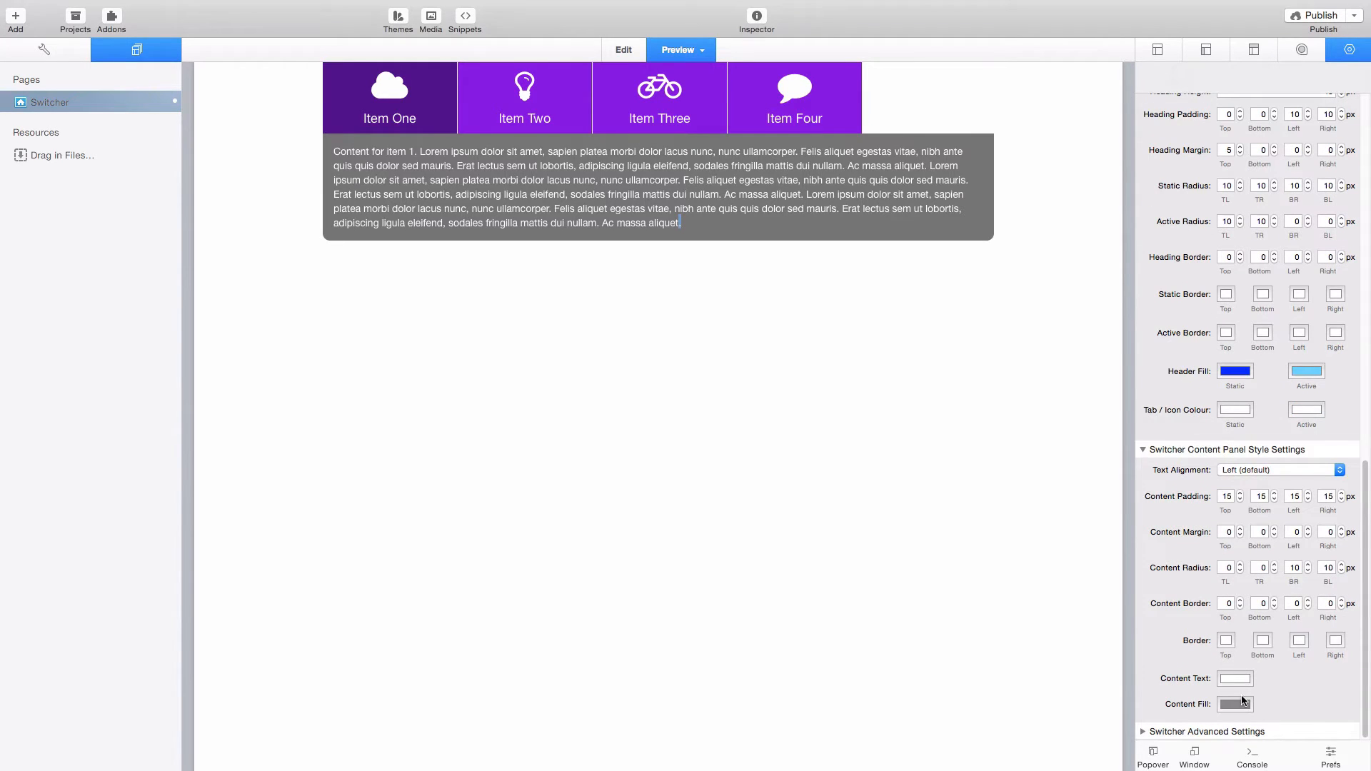
pyautogui.click(1143, 450)
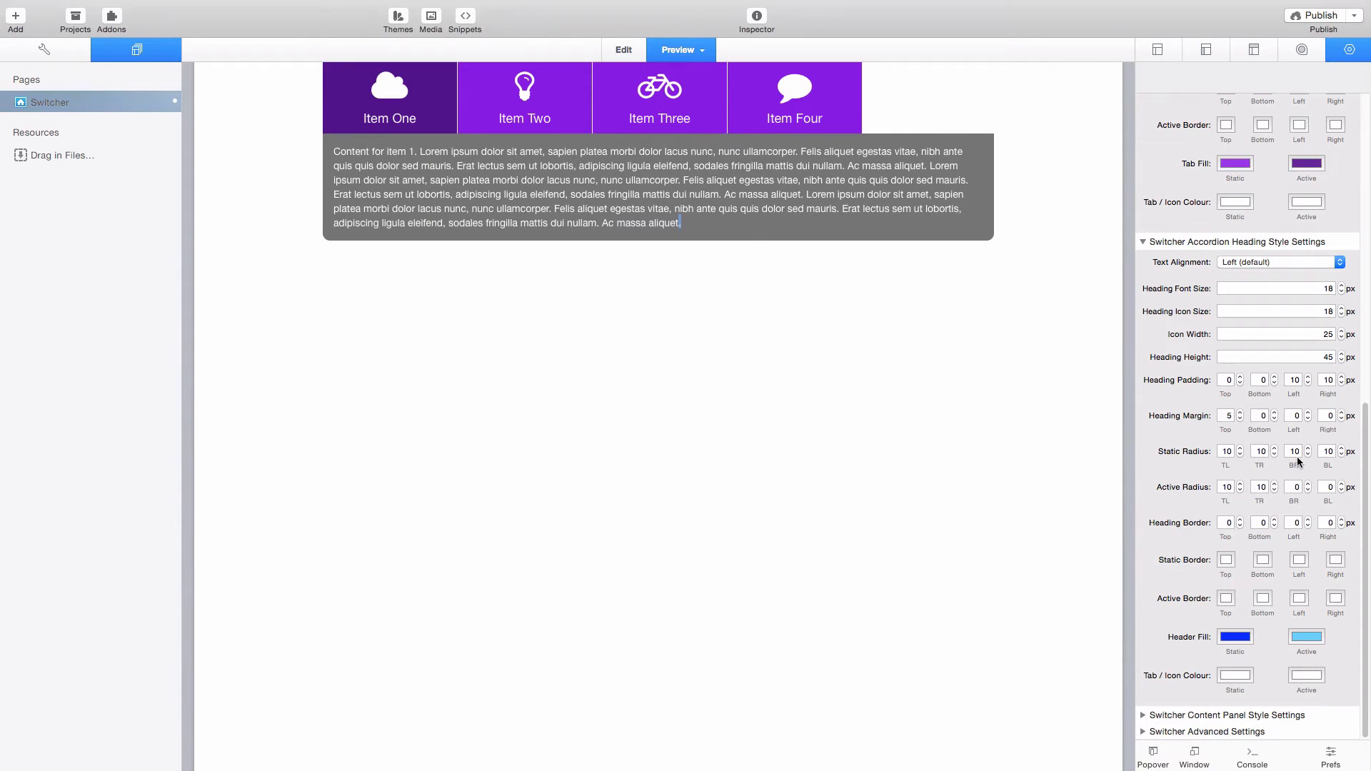
pyautogui.scroll(10, 1298, 461)
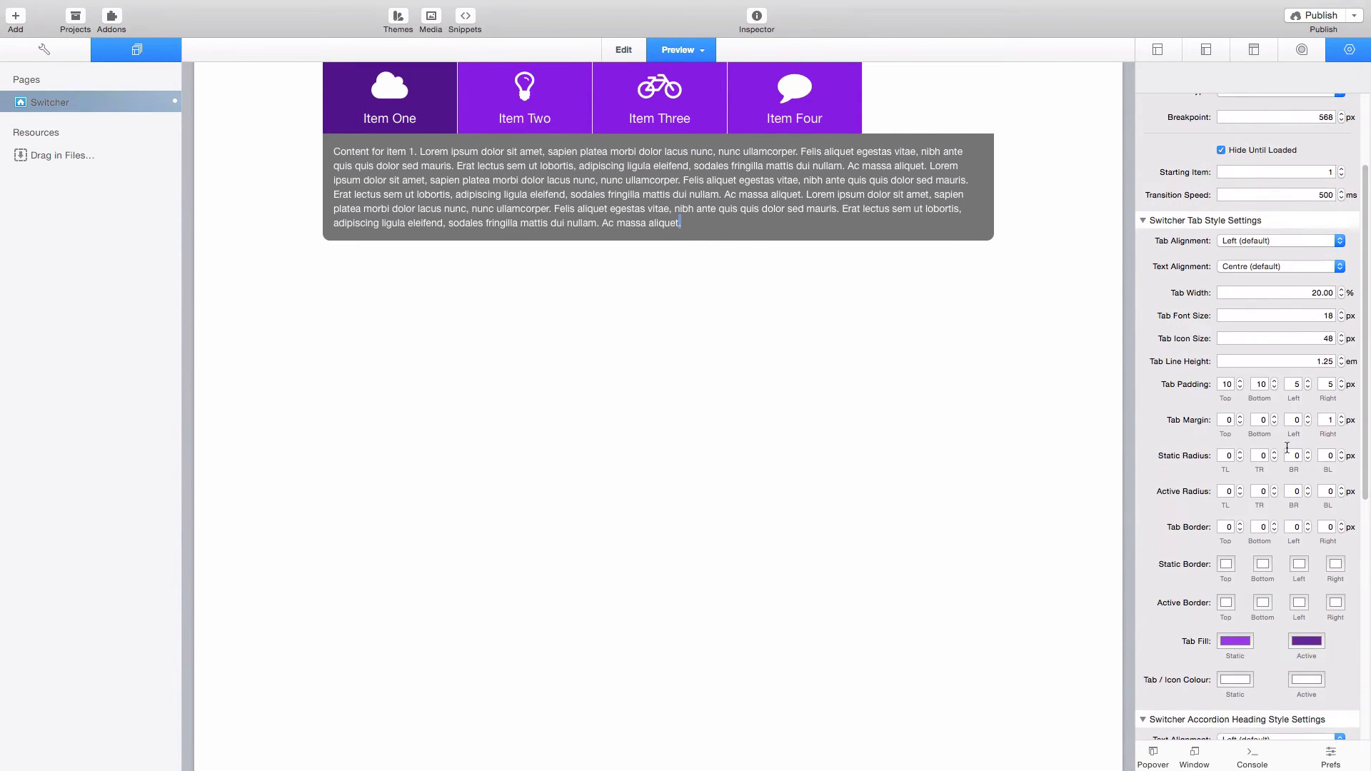
pyautogui.scroll(-10, 1196, 511)
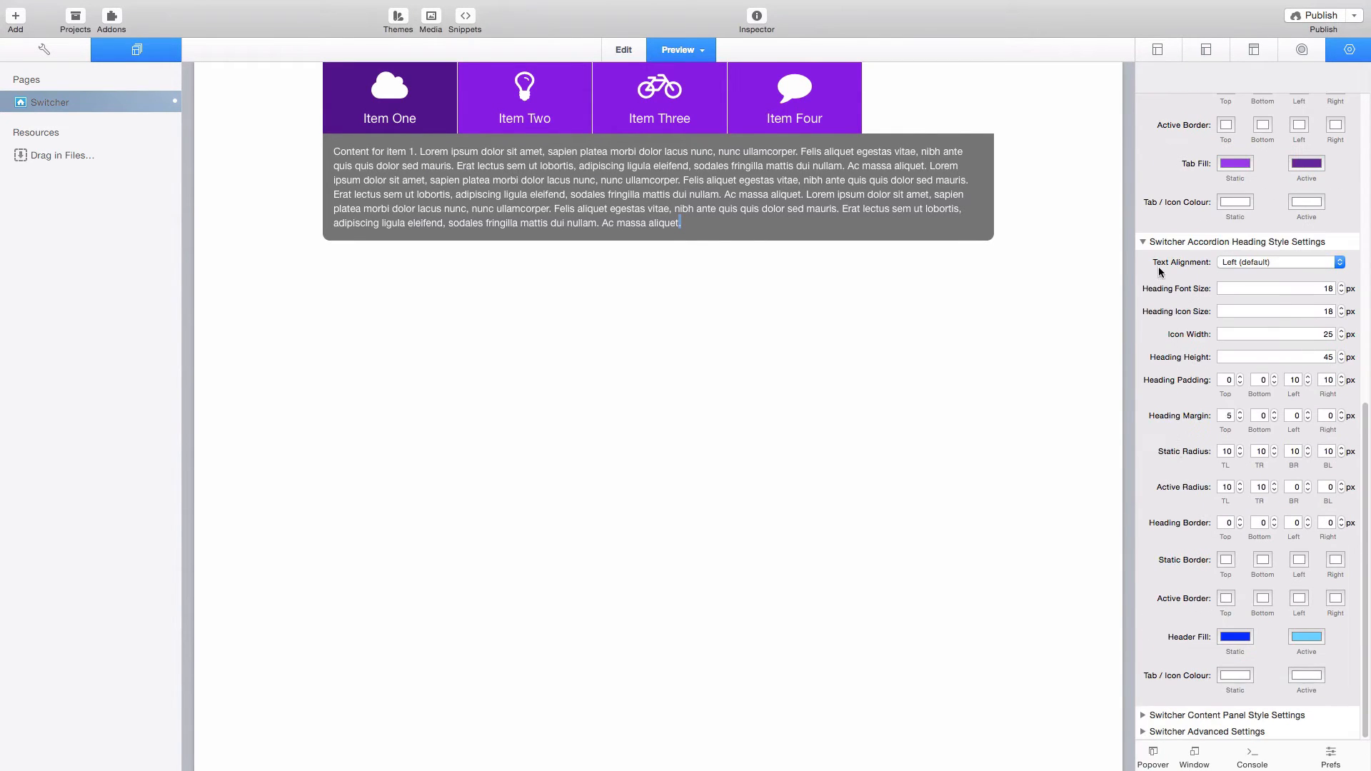
pyautogui.click(1144, 242)
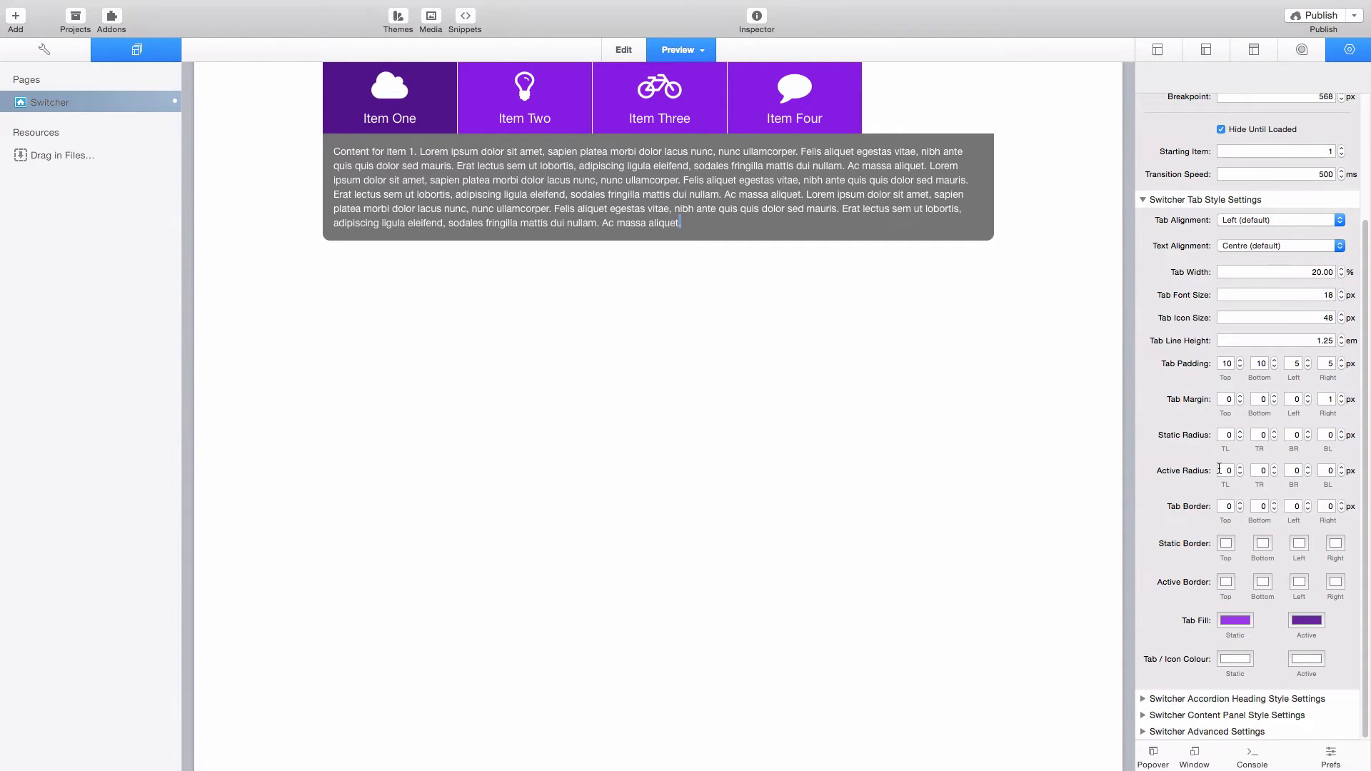
pyautogui.scroll(3, 1219, 469)
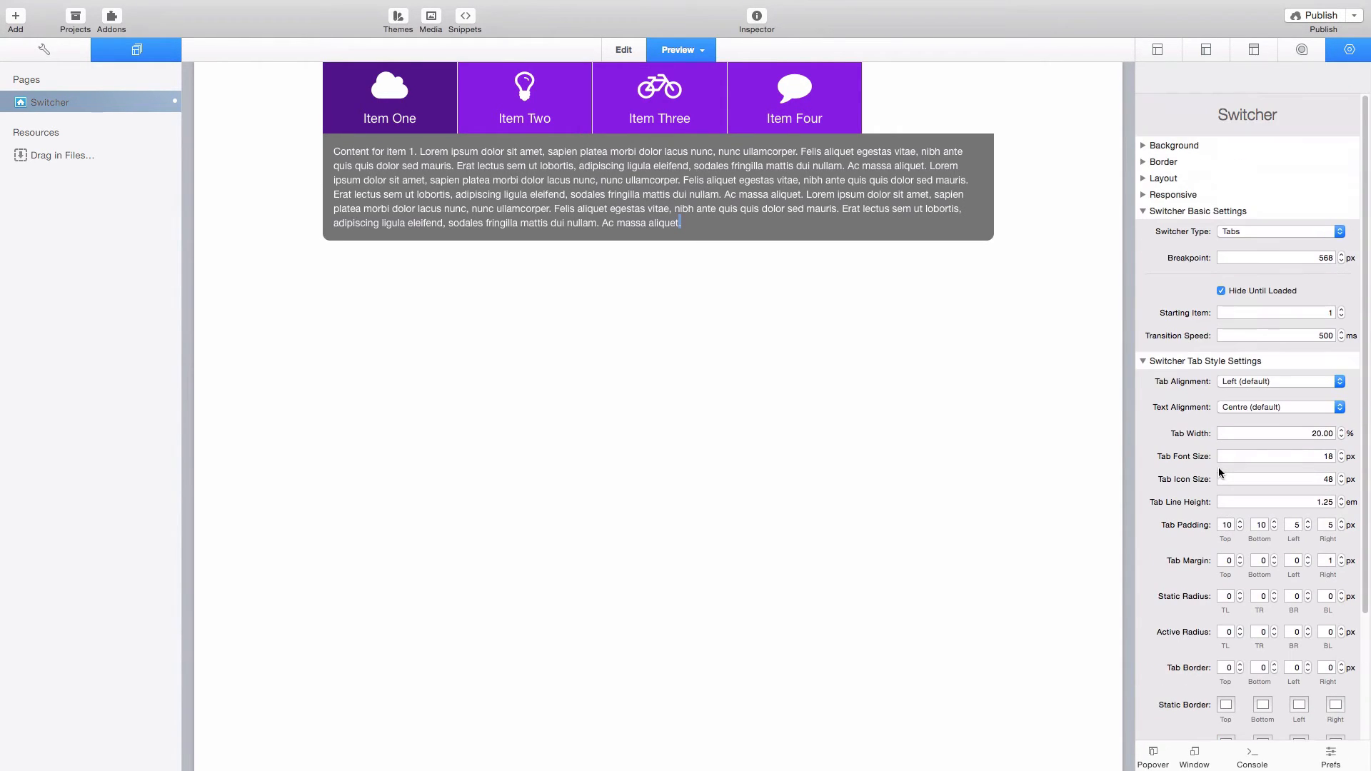
pyautogui.click(1143, 211)
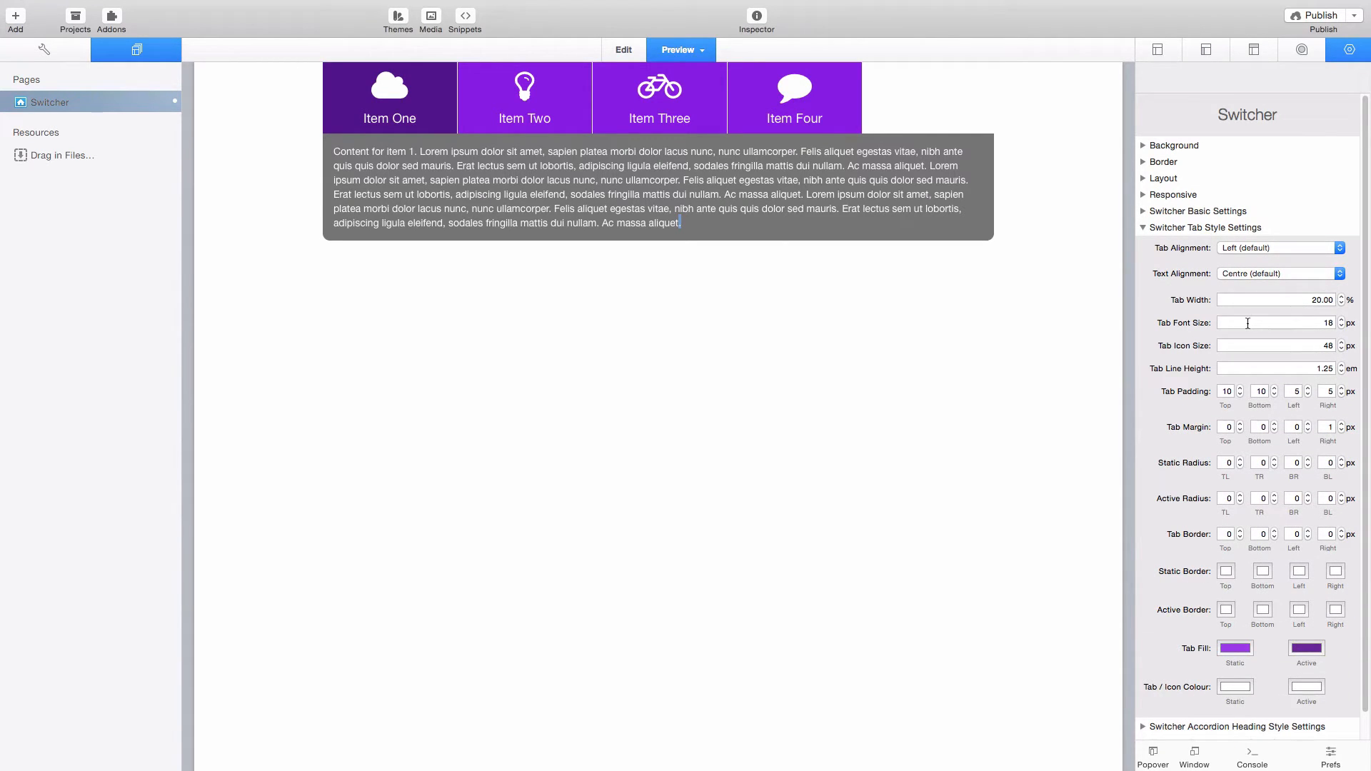
# - Set the Switcher's Tab Width to 15%
pyautogui.click(1317, 299)
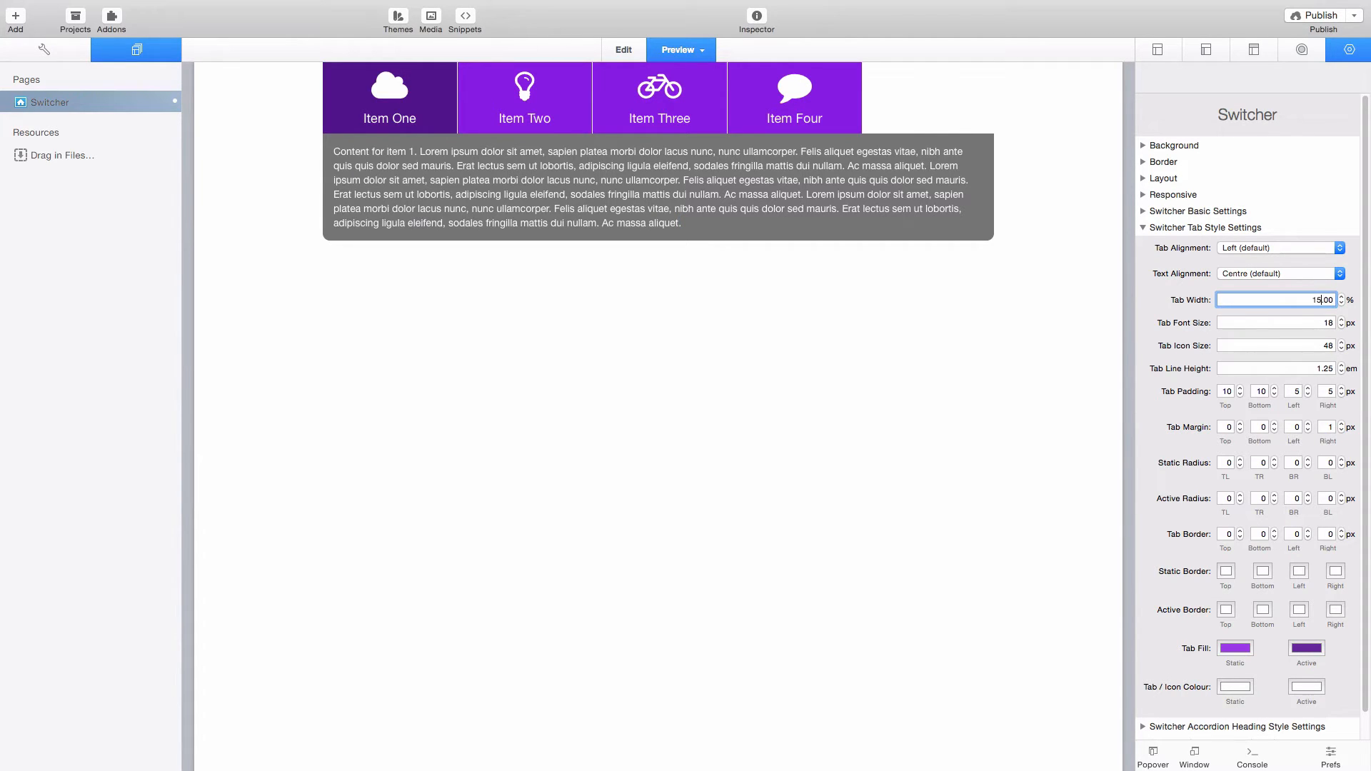
pyautogui.write('15')
pyautogui.press('Return')
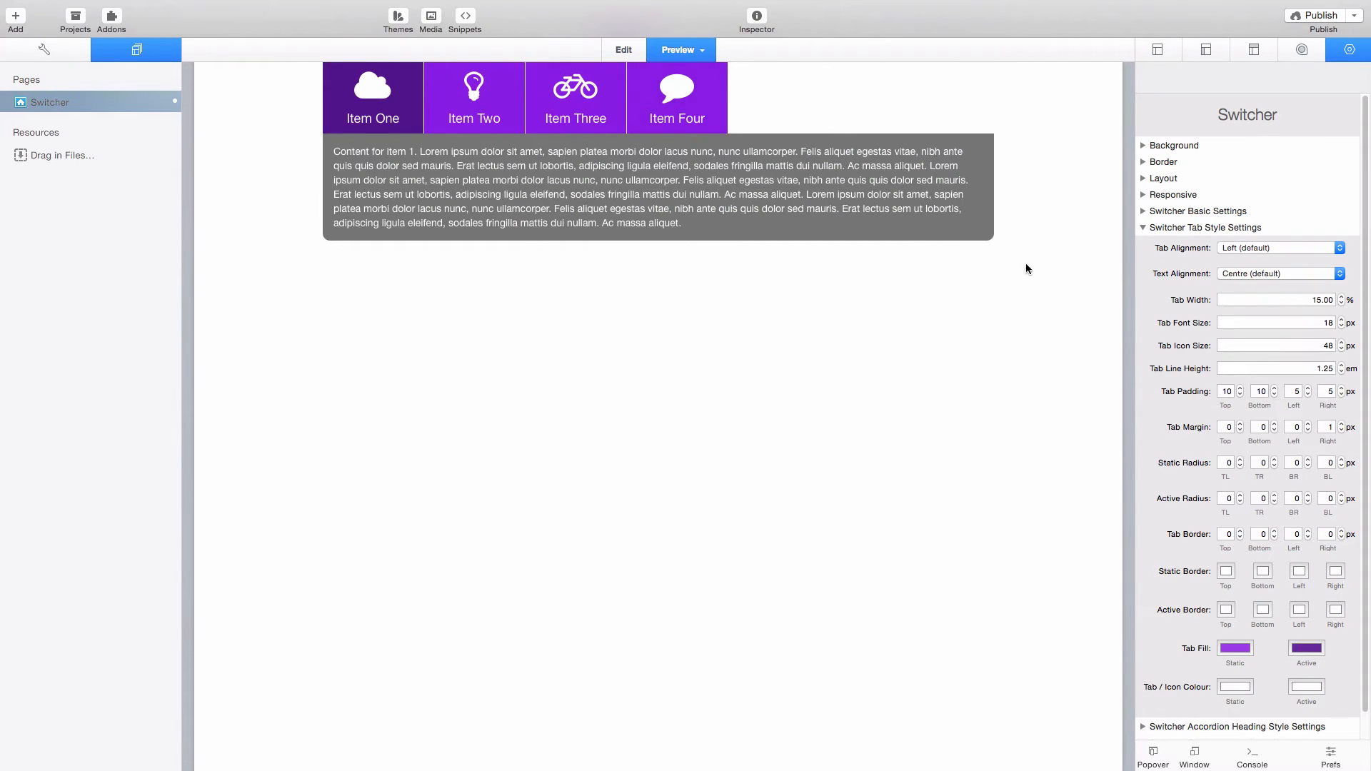
# - Try the Centre and Right options for Tab Alignment, and return it to Left (default)
pyautogui.click(1262, 250)
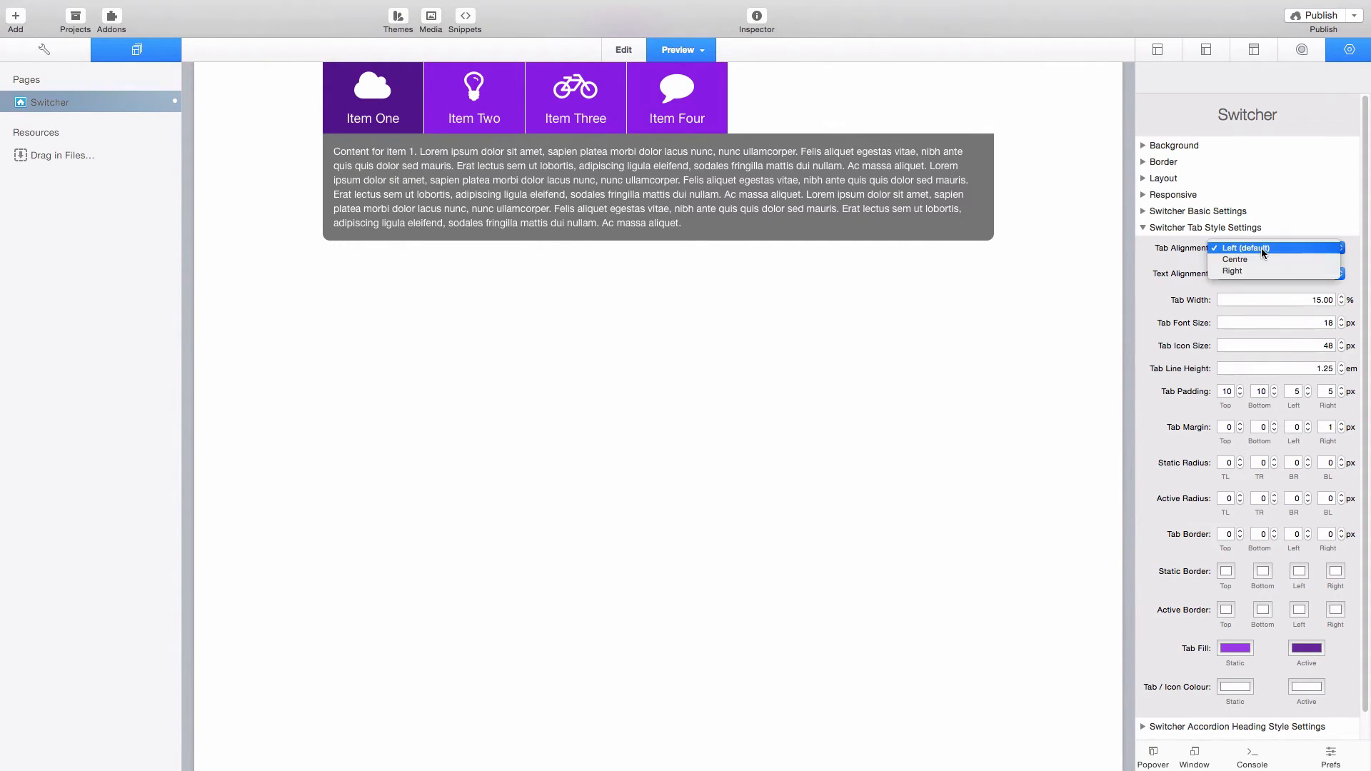
pyautogui.click(1263, 259)
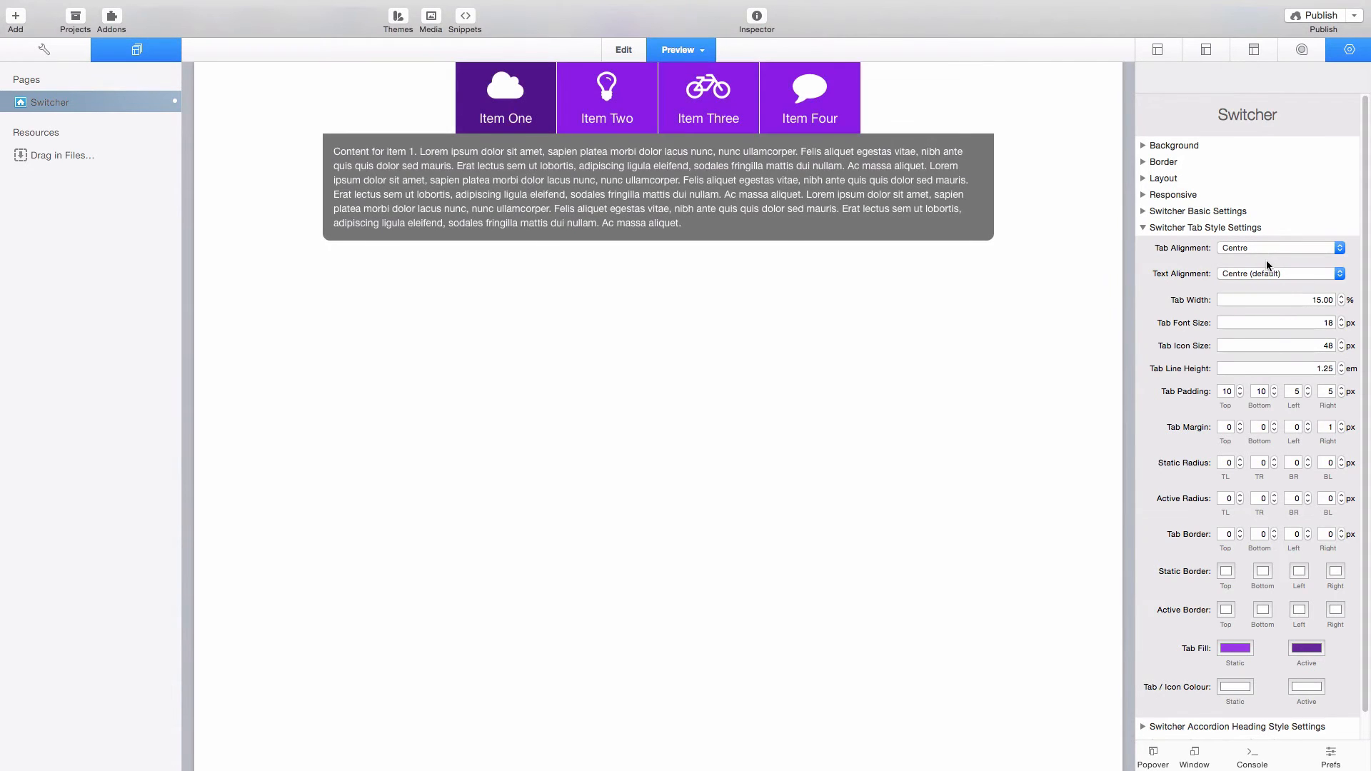
pyautogui.click(1270, 249)
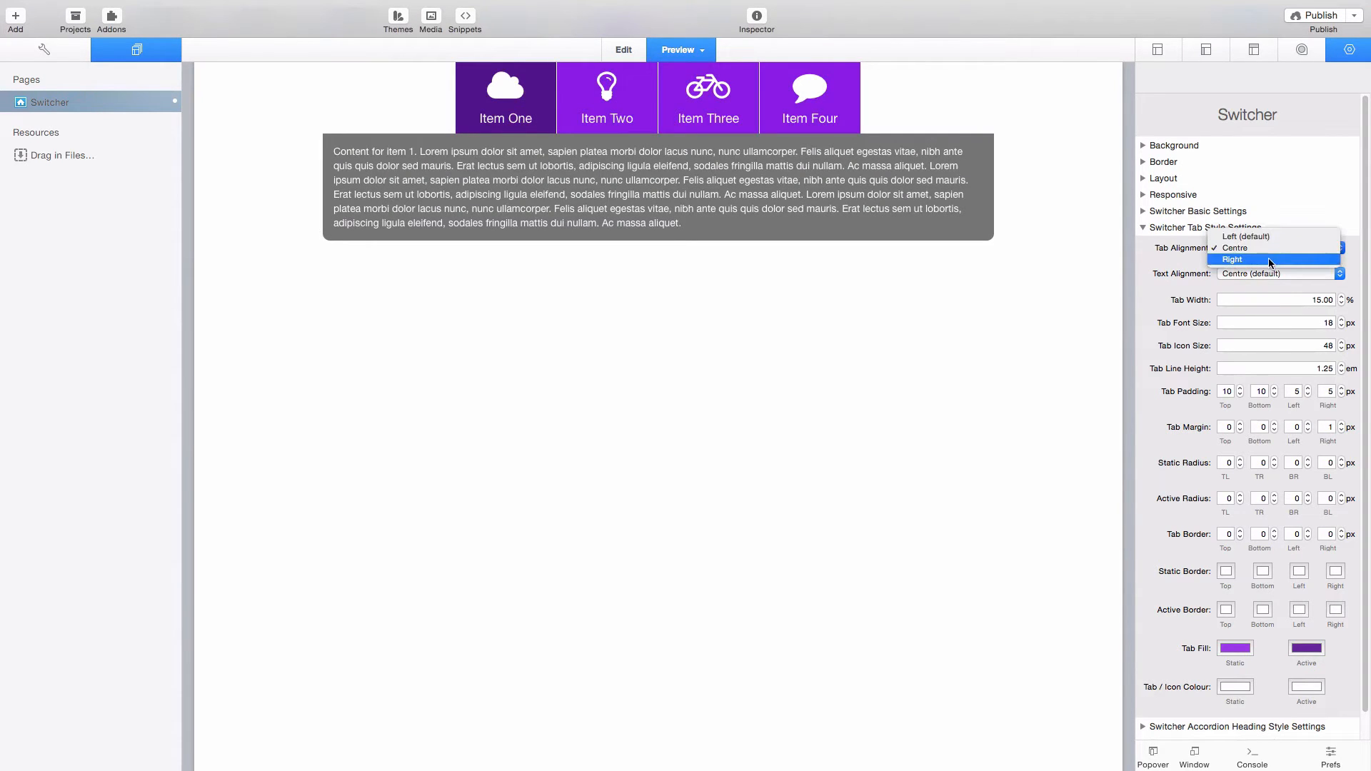
pyautogui.click(1268, 259)
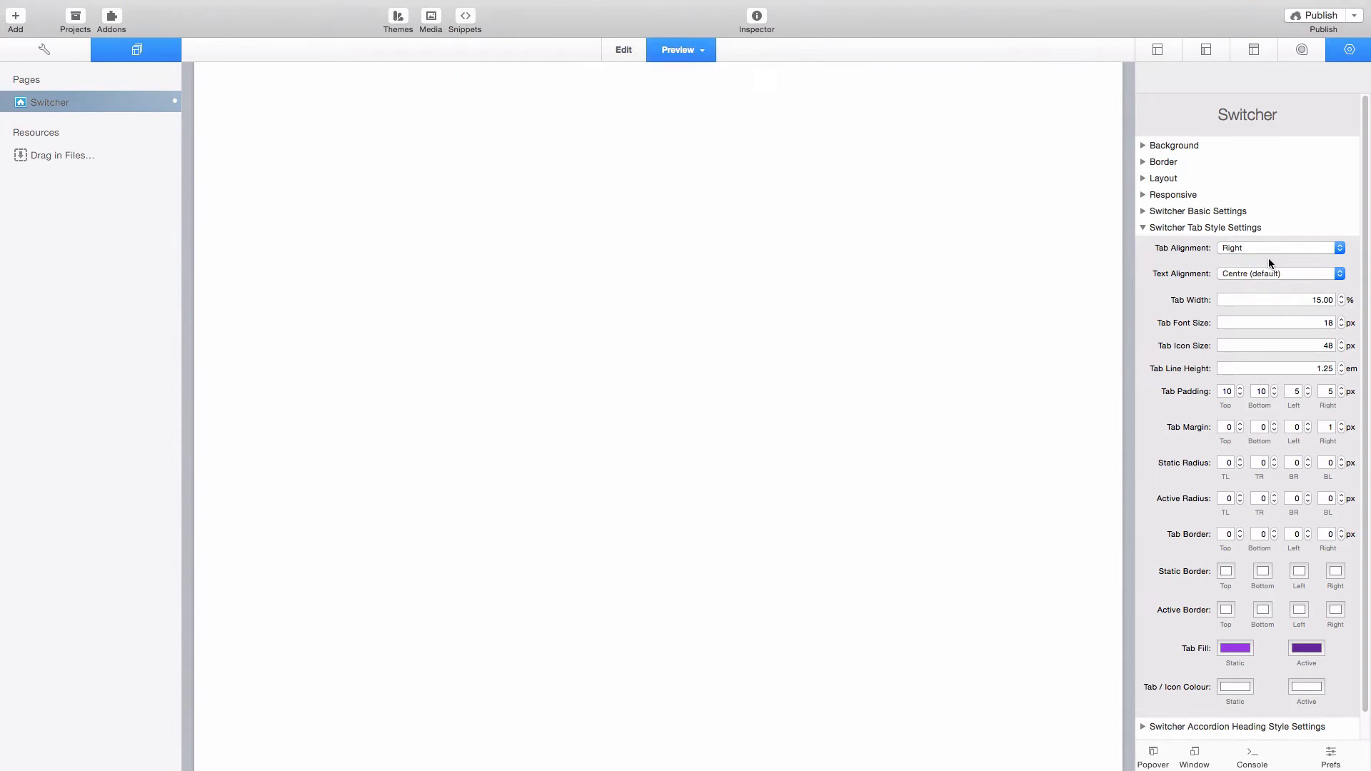
pyautogui.click(1269, 247)
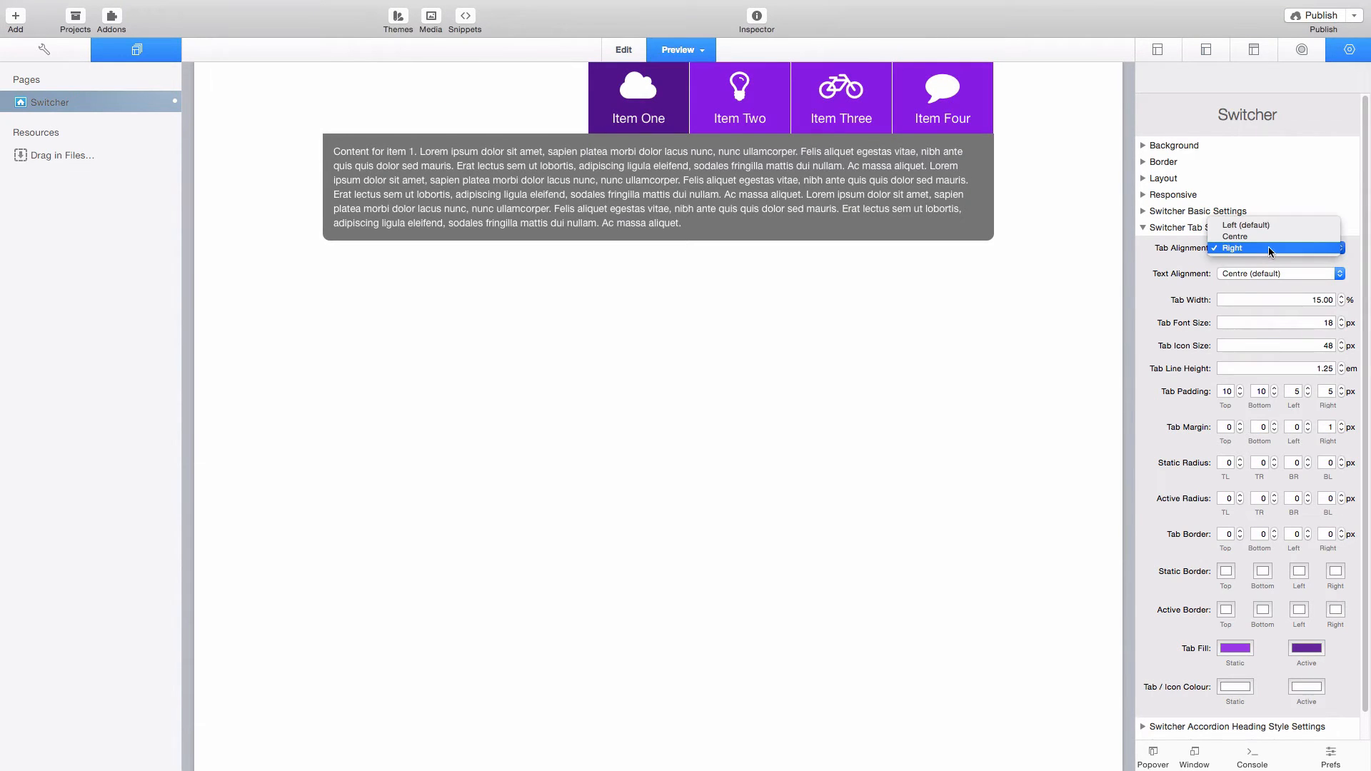
pyautogui.click(1266, 225)
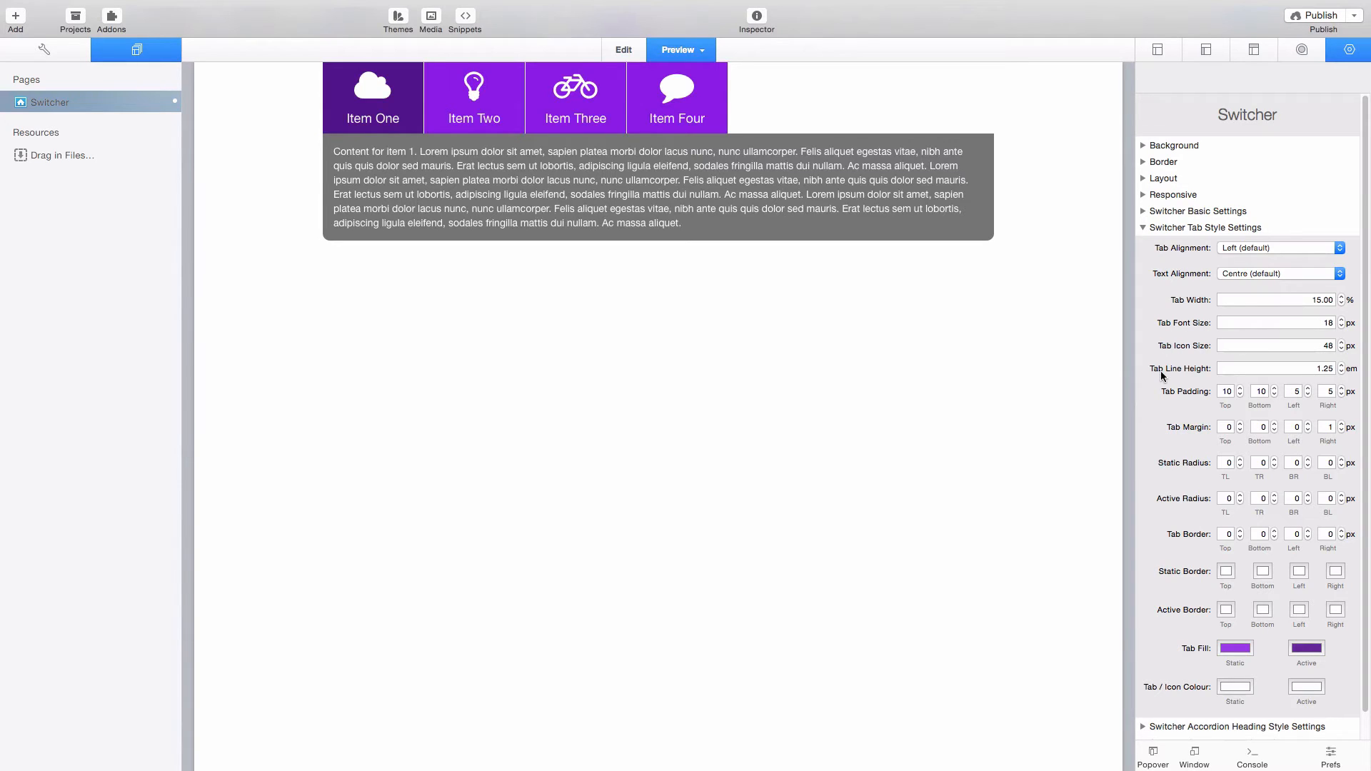
# - Set the active Tab Fill to the Nickel crayon colour, leaving the static Tab Fill as it is
pyautogui.scroll(-1, 1157, 393)
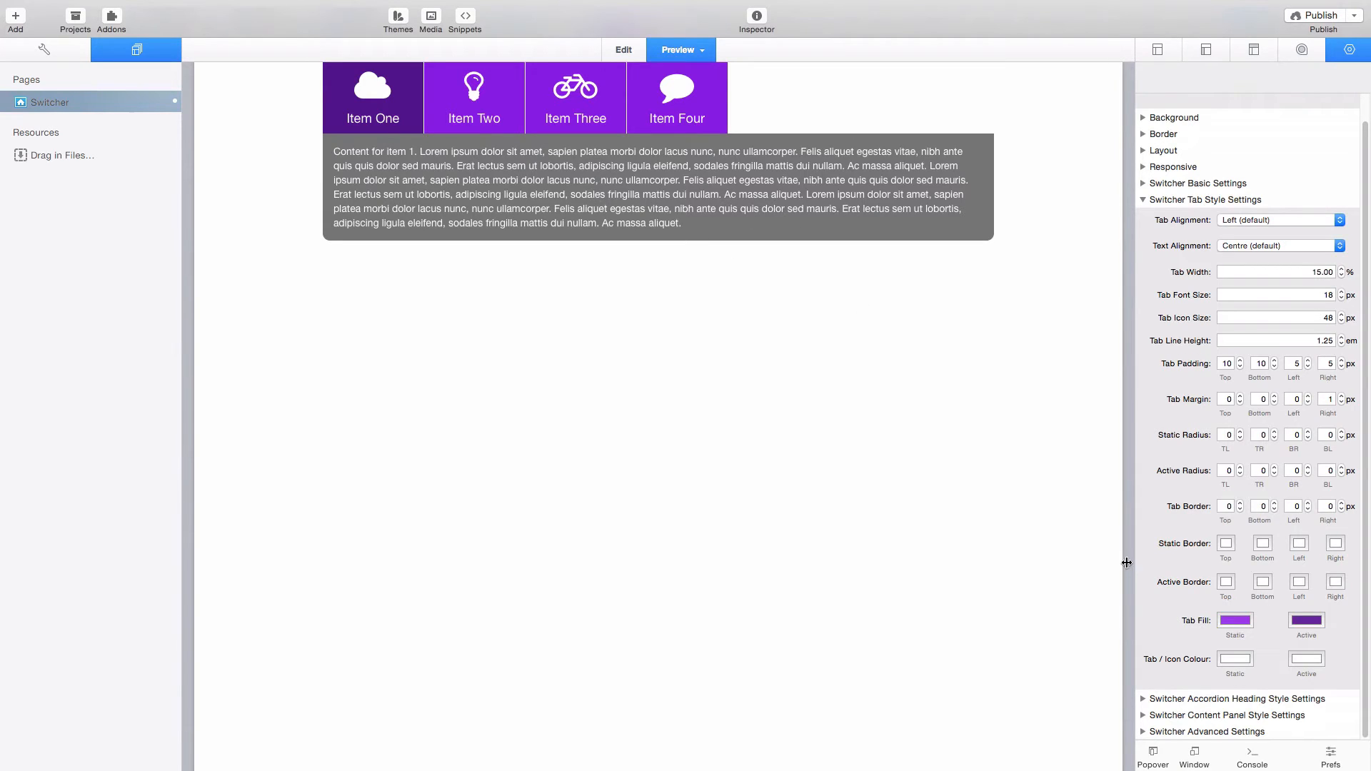
pyautogui.click(1236, 621)
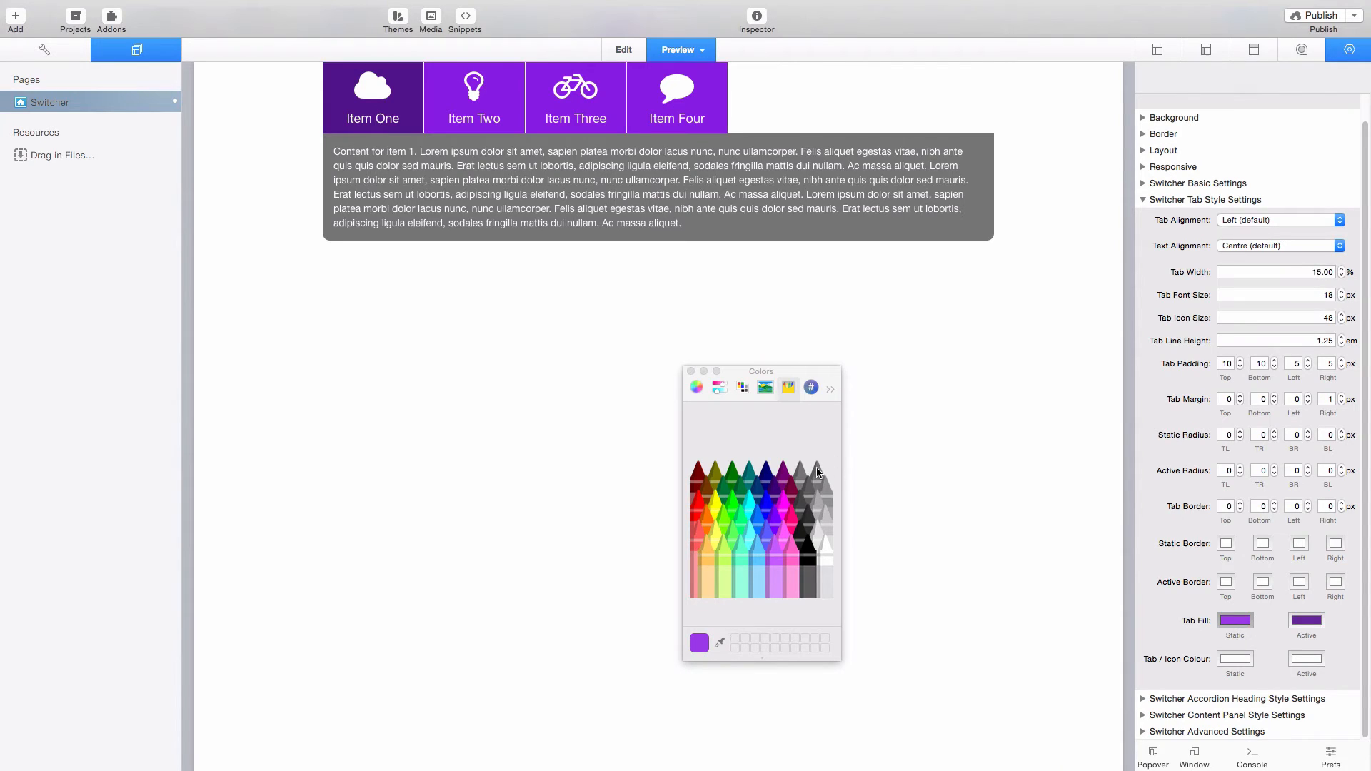
pyautogui.click(690, 372)
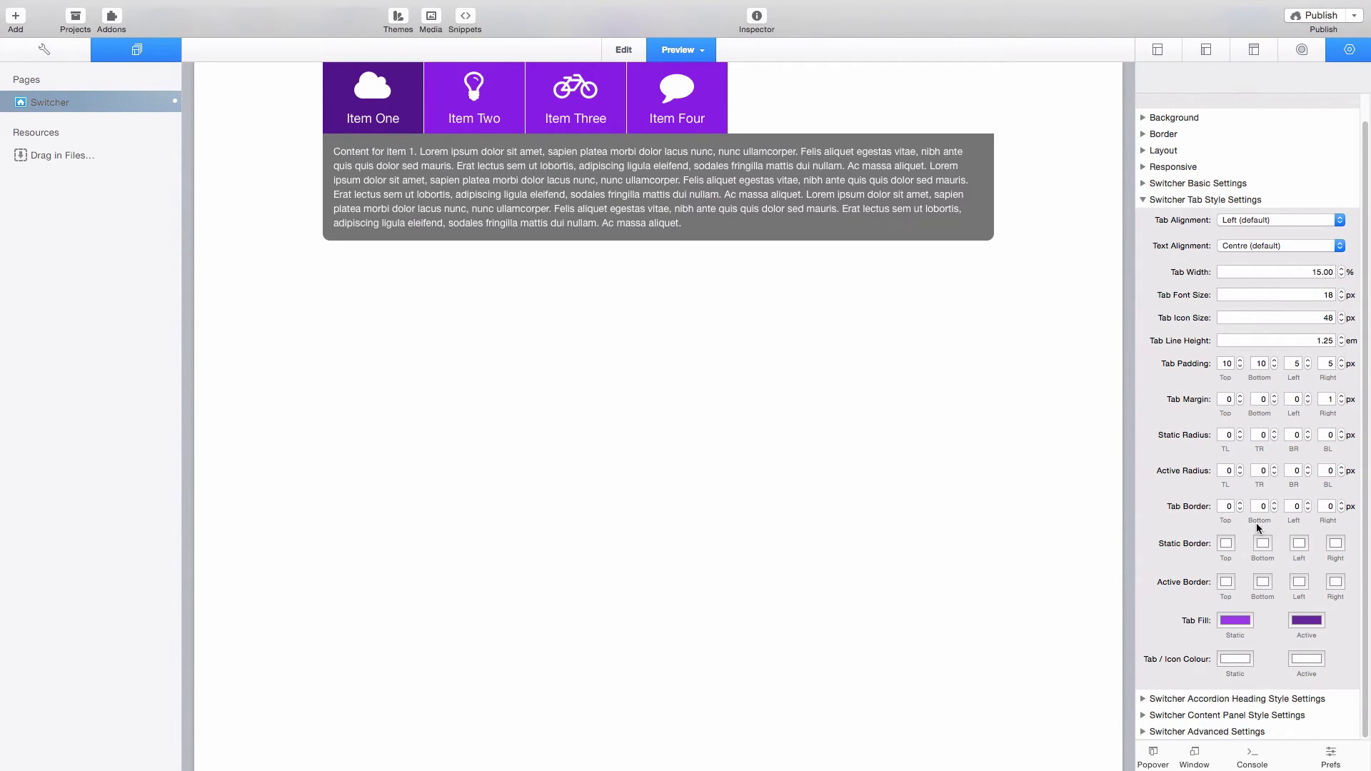
pyautogui.click(1306, 620)
pyautogui.click(819, 471)
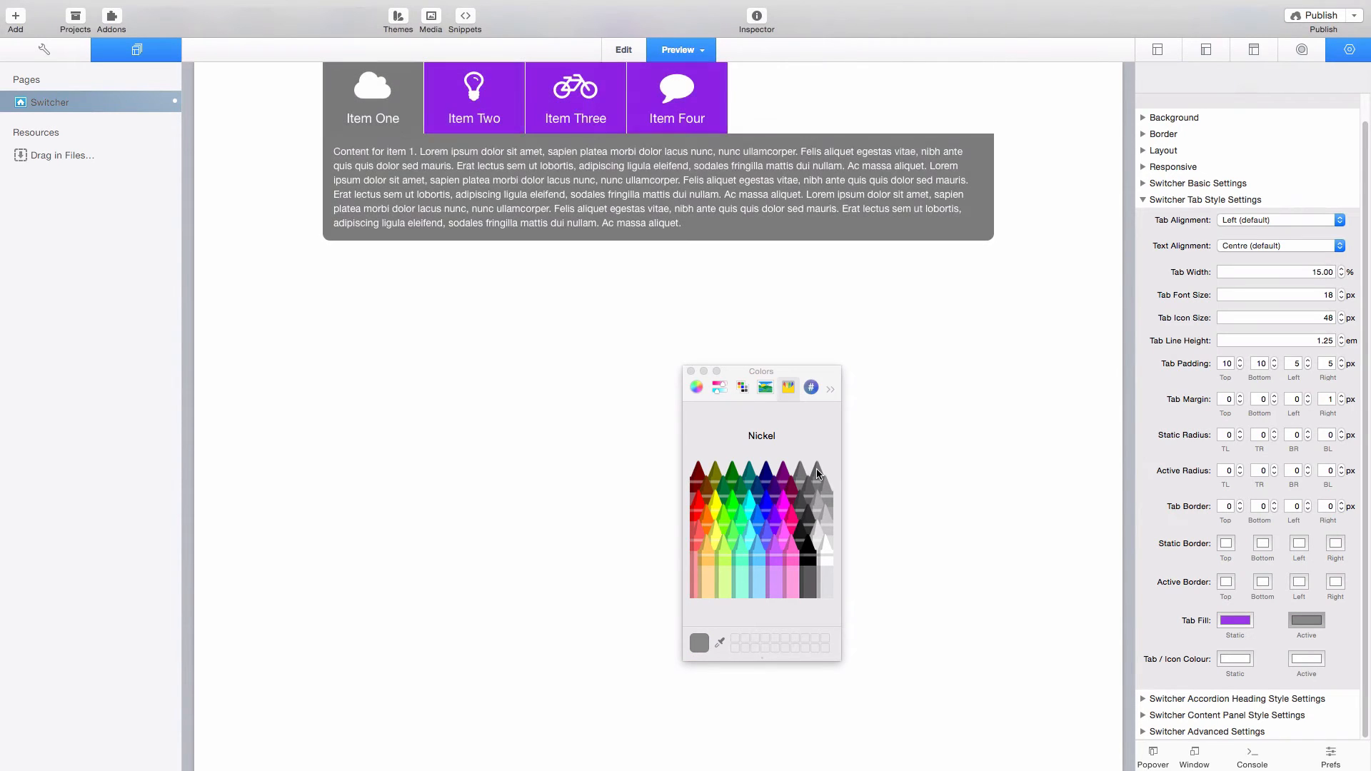
# - Close the colour picker and set the tabs' Active Radius to 20 px at TL and TR
pyautogui.click(691, 372)
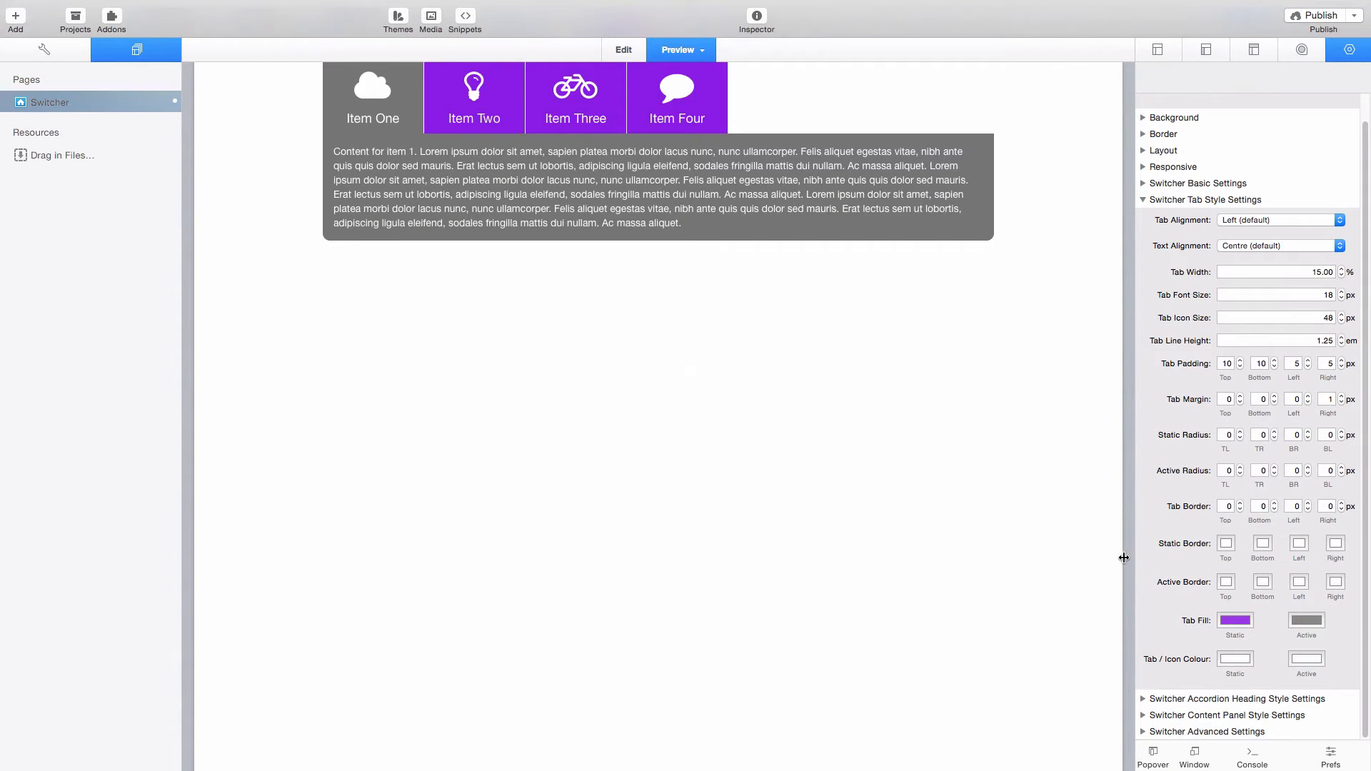
pyautogui.click(1227, 470)
pyautogui.press('Return')
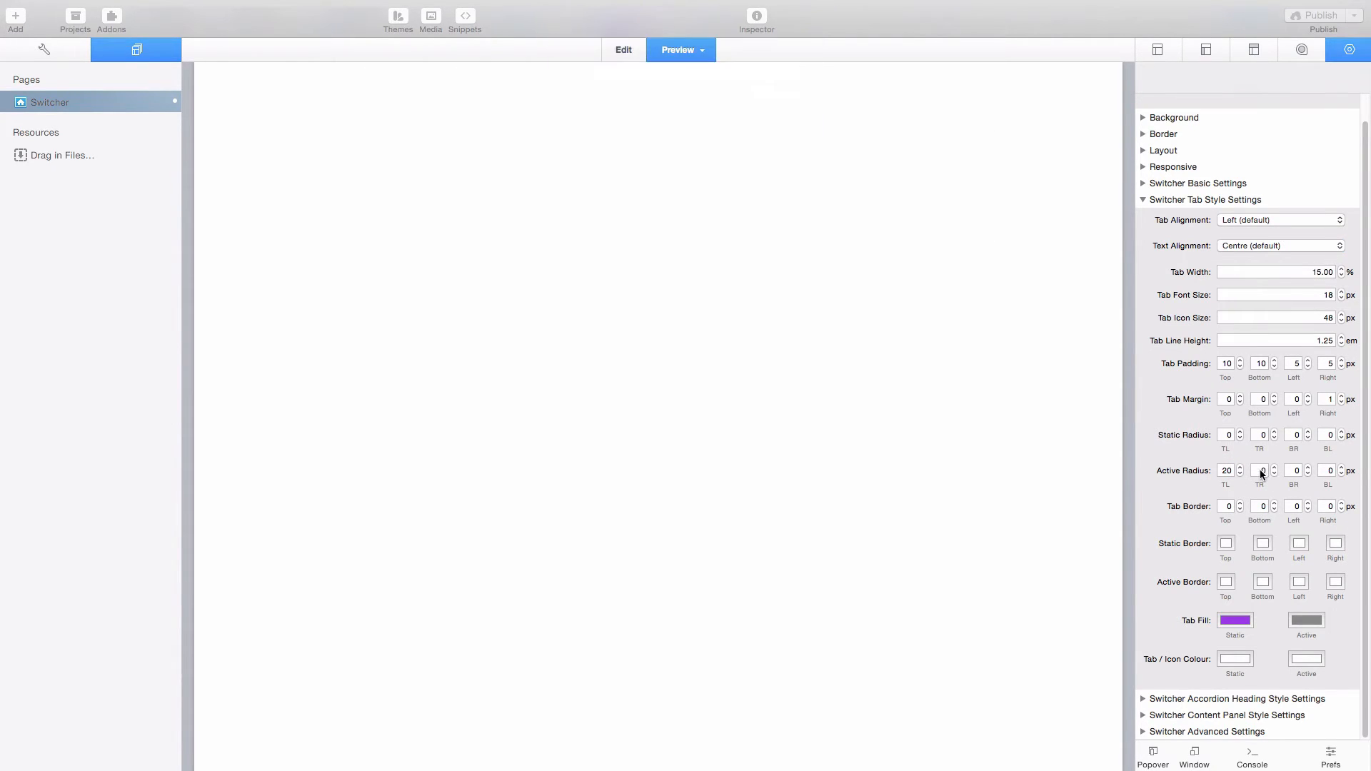
pyautogui.click(1262, 471)
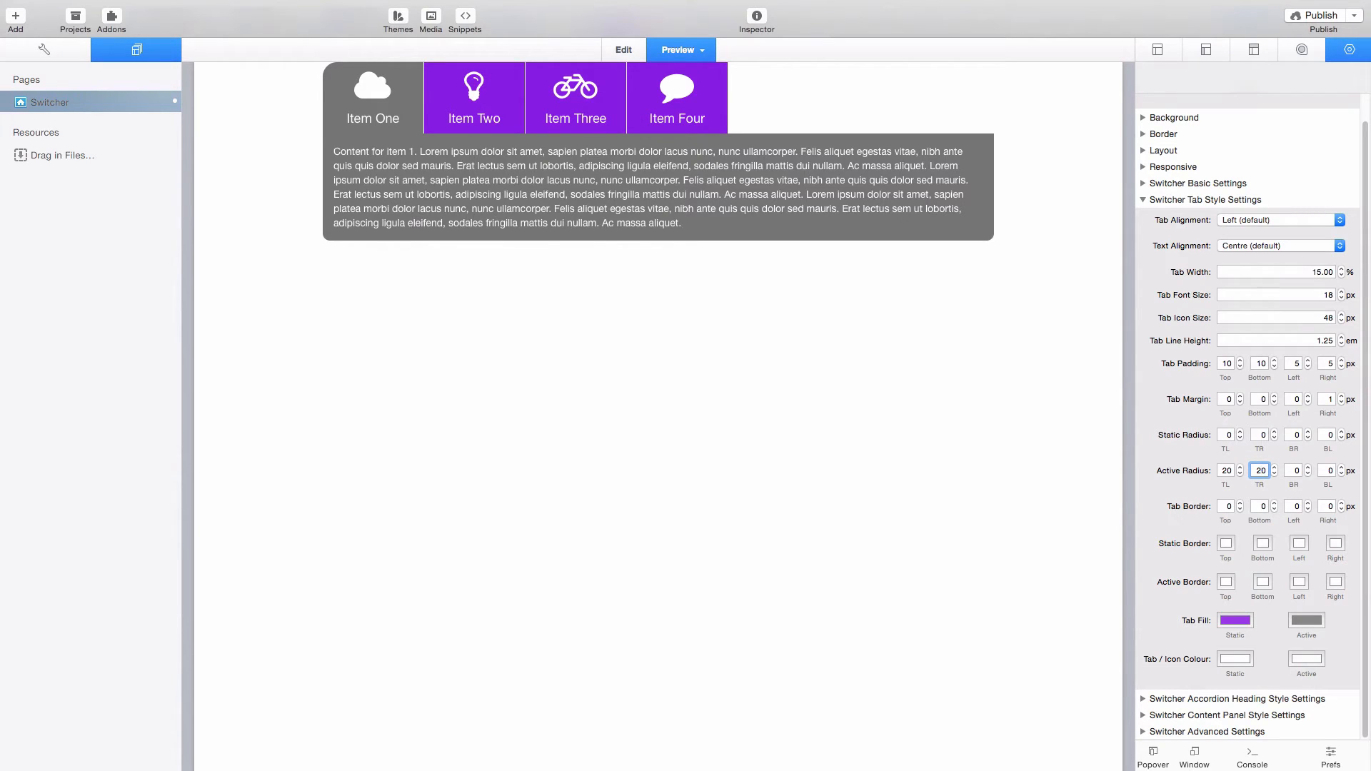
pyautogui.write('20')
pyautogui.press('Return')
# - Set the right Tab Margin to 10 px
pyautogui.click(1332, 400)
pyautogui.write('1')
pyautogui.press('Return')
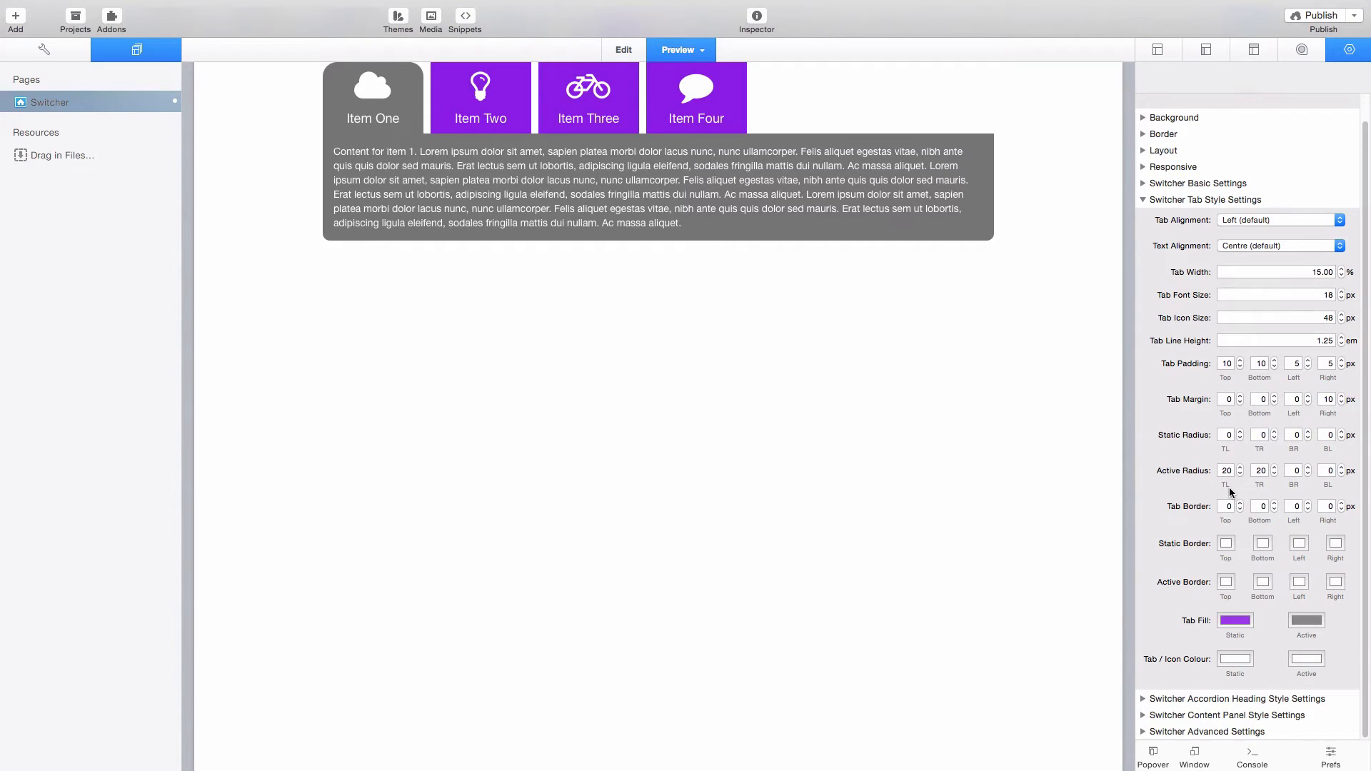
# - Try a Static Radius of 5 px at TL and TR for the tabs
pyautogui.click(1227, 436)
pyautogui.write('5')
pyautogui.press('Return')
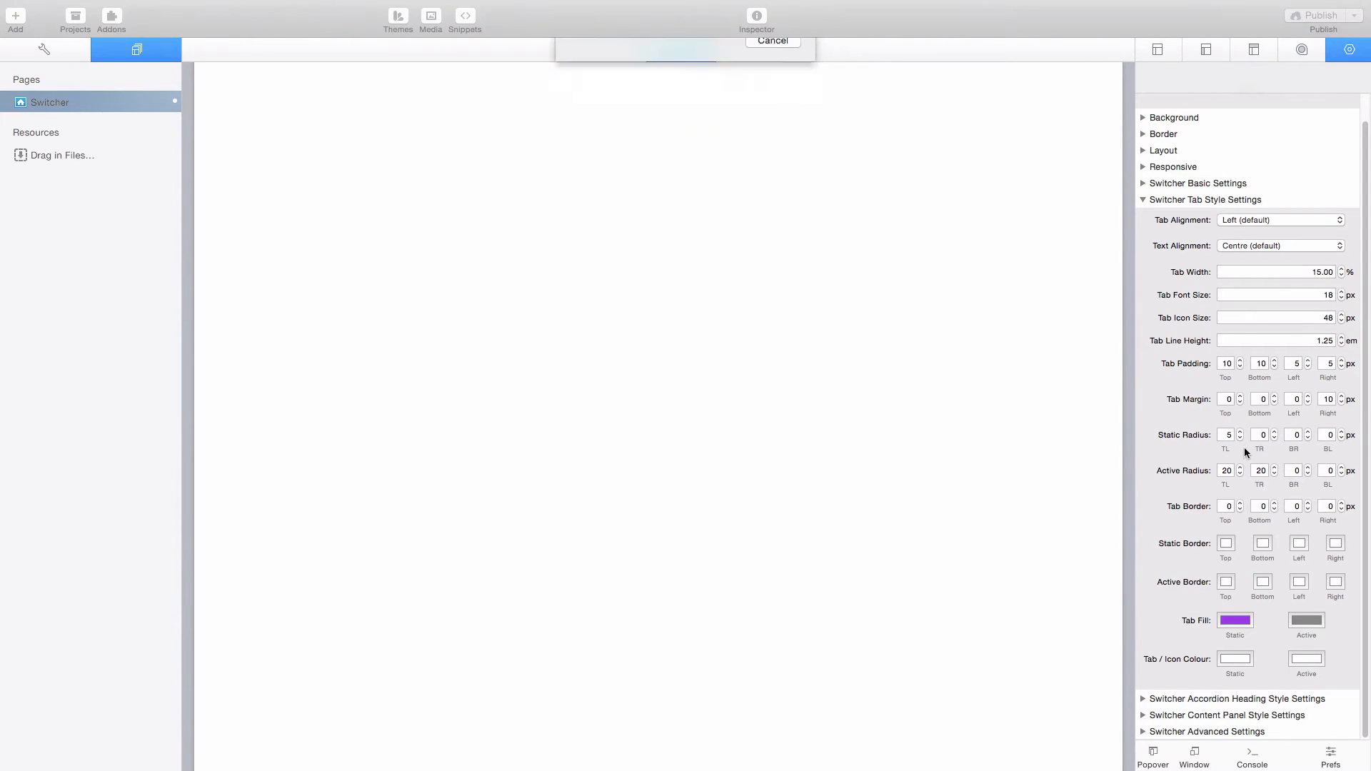
pyautogui.click(1262, 434)
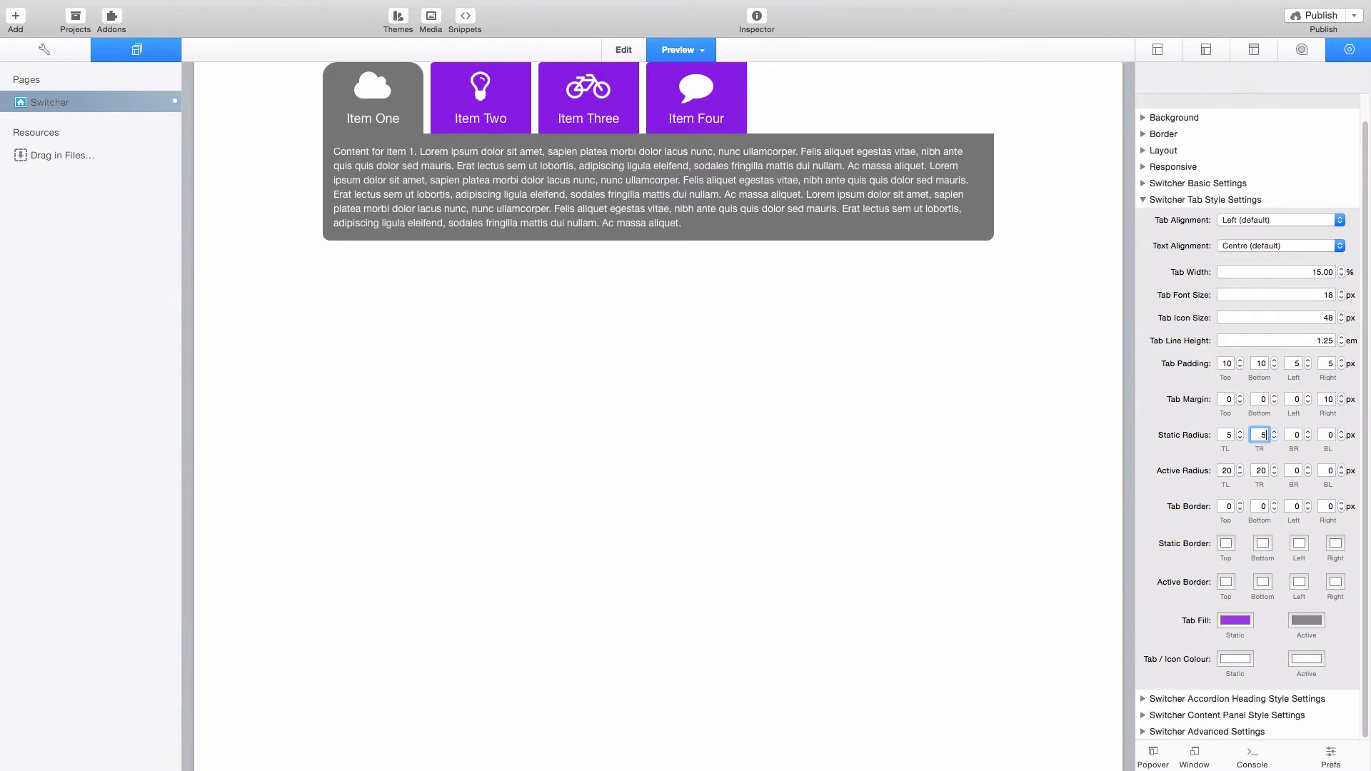
pyautogui.press('Return')
# - Set the tabs' Static Radius to 10 px at both TR and TL
pyautogui.doubleClick(1261, 435)
pyautogui.write('10')
pyautogui.press('Return')
pyautogui.doubleClick(1228, 435)
pyautogui.press('Return')
# - Expand the content panel style settings and set the TR Content Radius to 10 px
pyautogui.click(1143, 716)
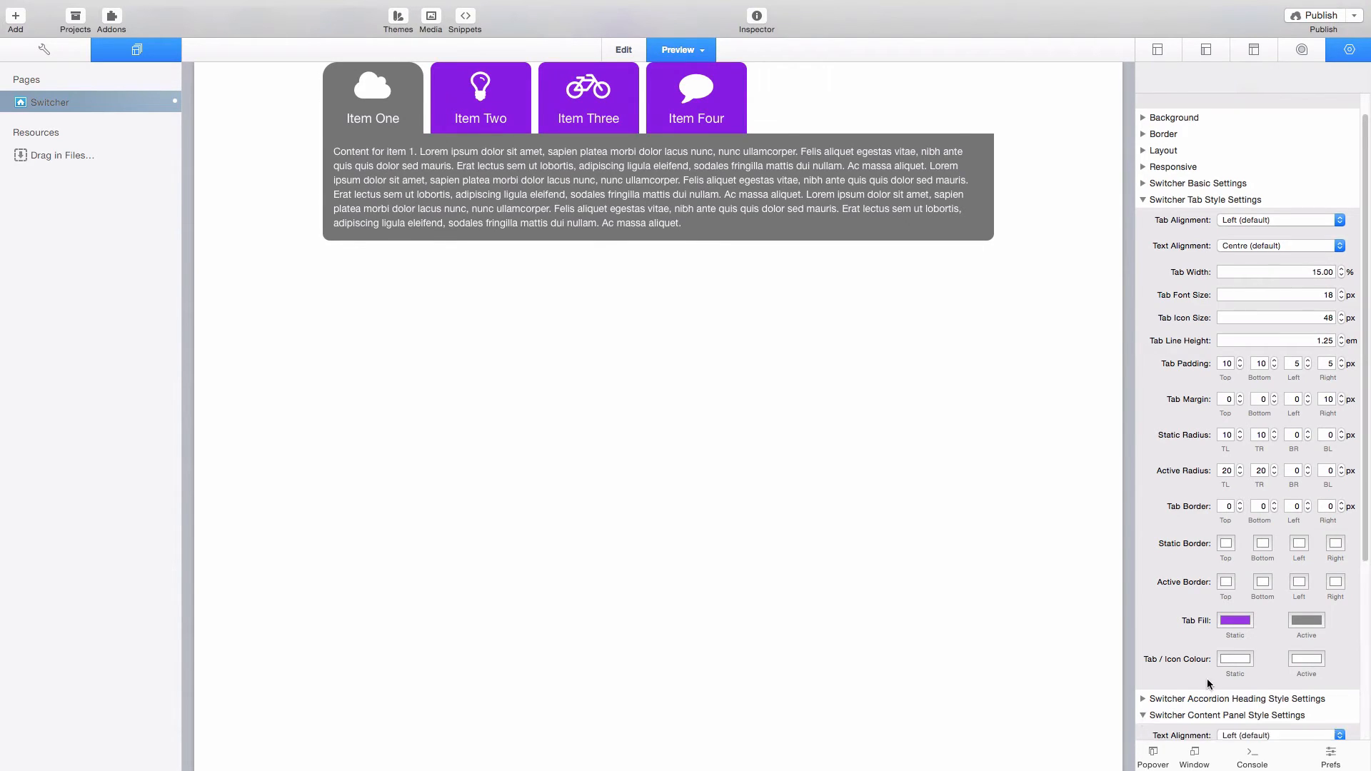
pyautogui.scroll(-5, 1209, 684)
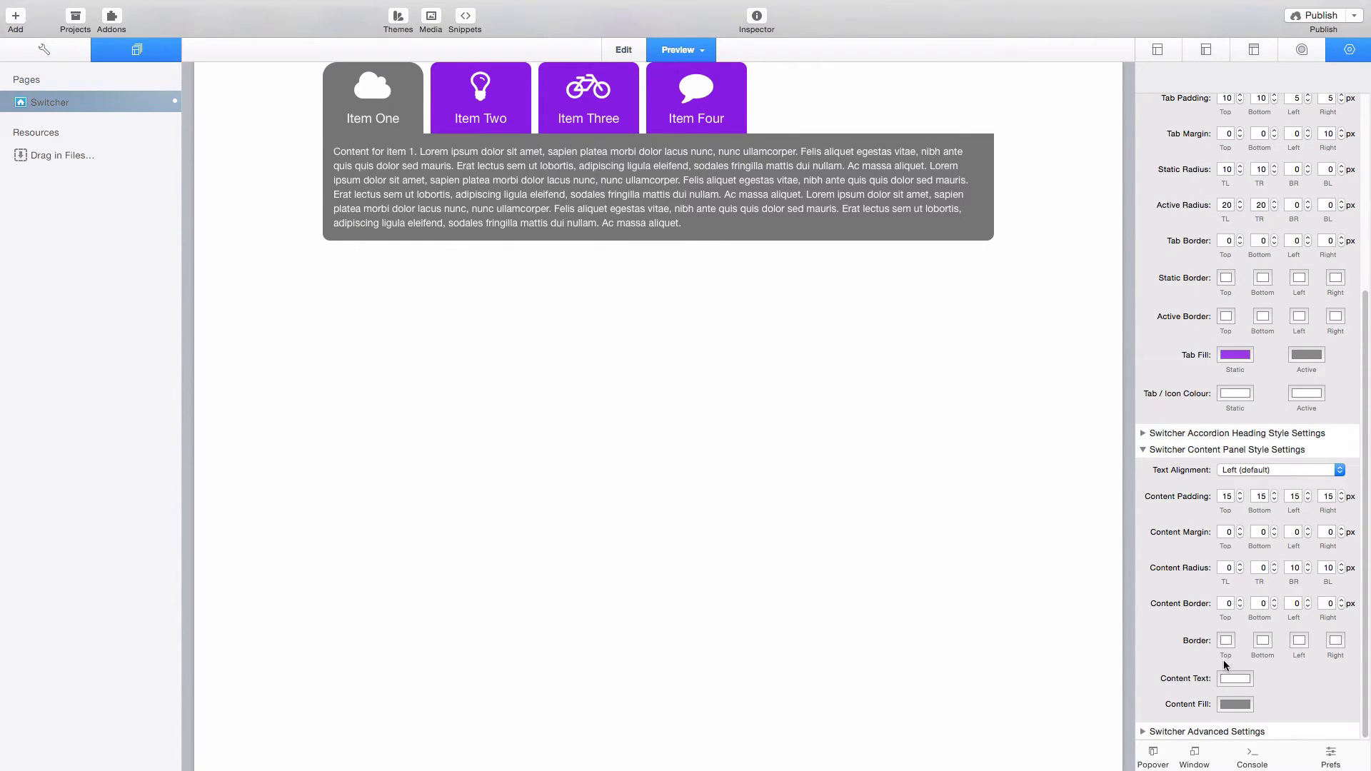
pyautogui.click(1262, 567)
pyautogui.write('1')
pyautogui.press('Return')
# - Preview the content of the Item Two, Item Three and Item Four tabs
pyautogui.click(500, 127)
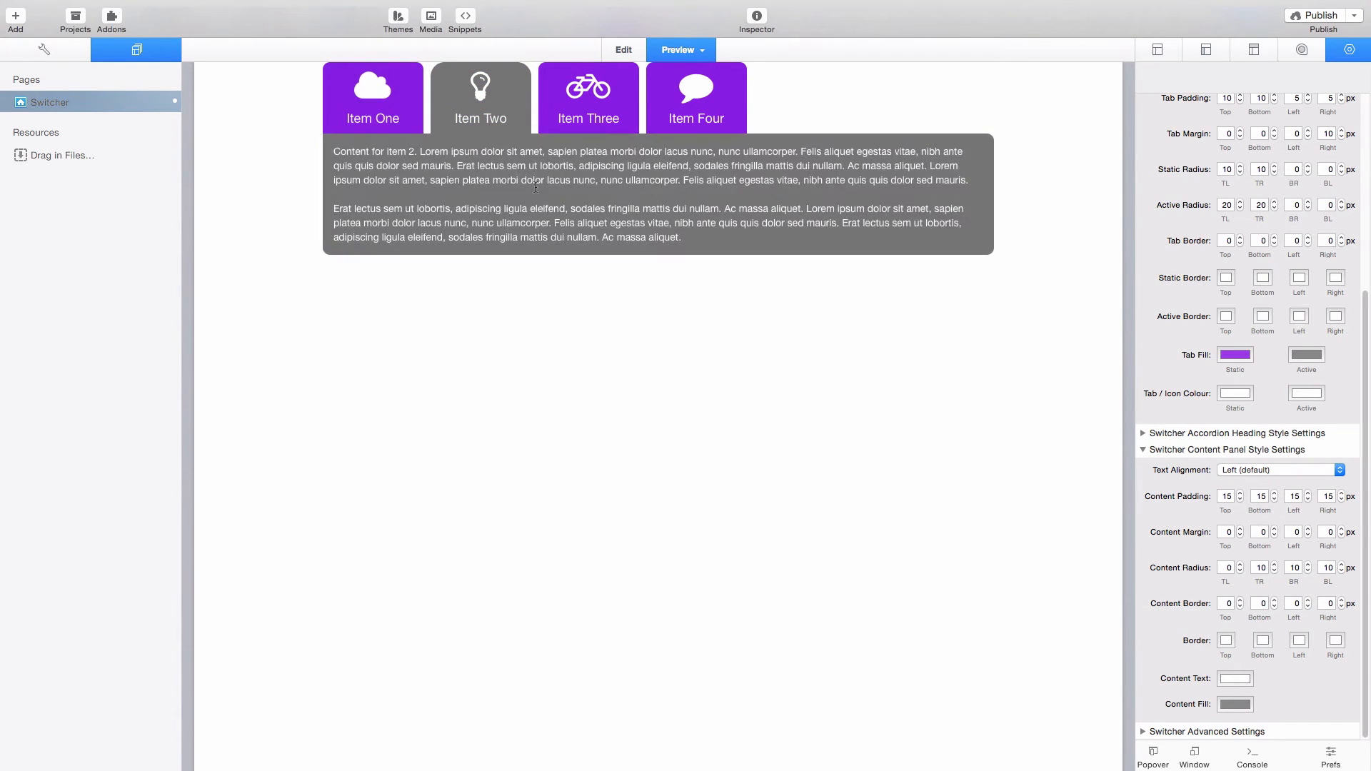
pyautogui.click(600, 89)
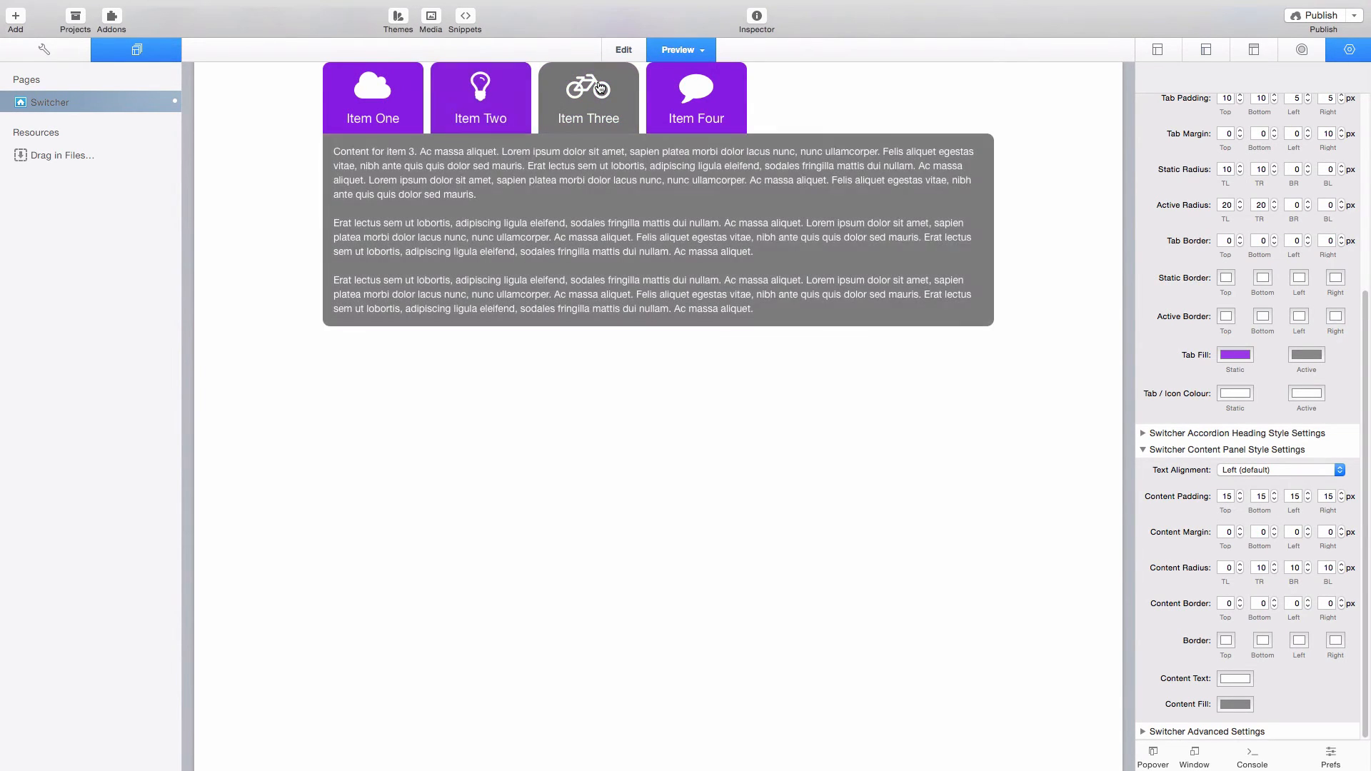
pyautogui.click(709, 98)
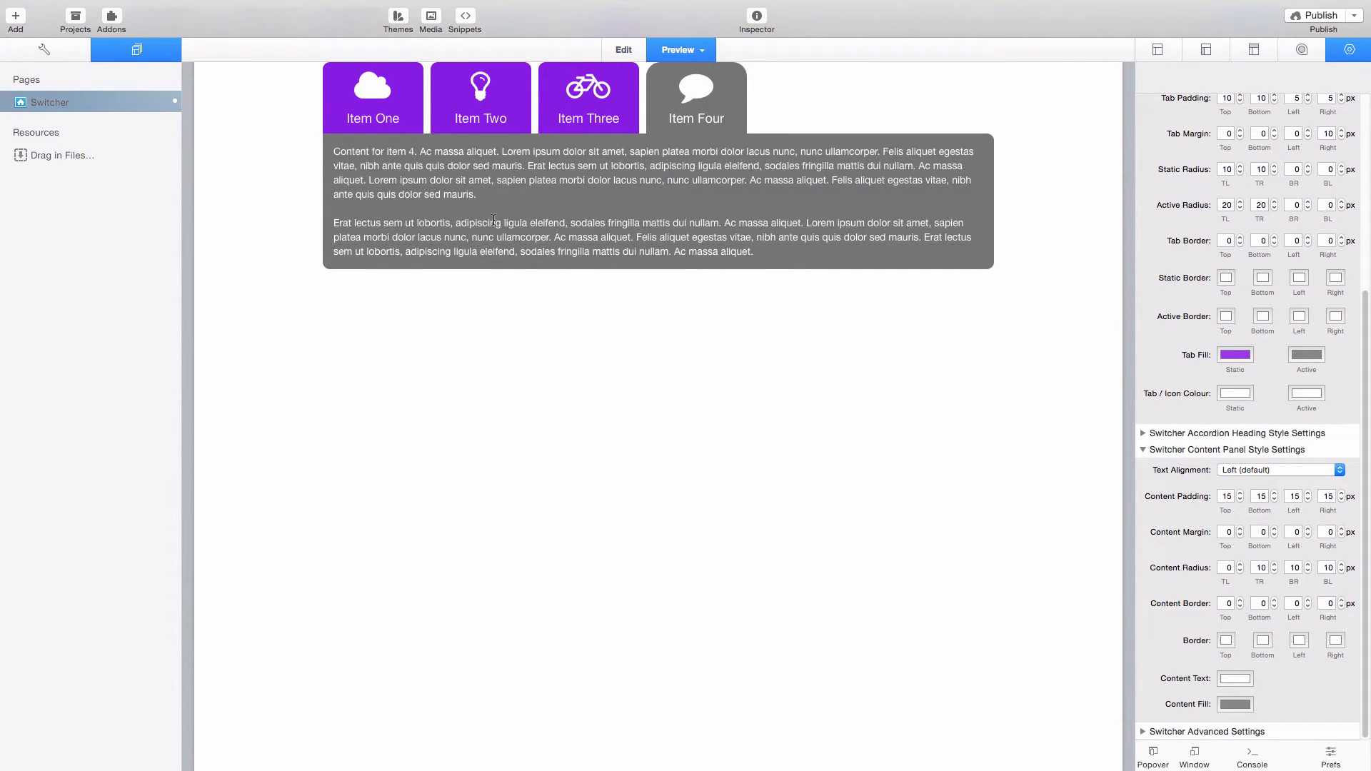
pyautogui.scroll(10, 1209, 447)
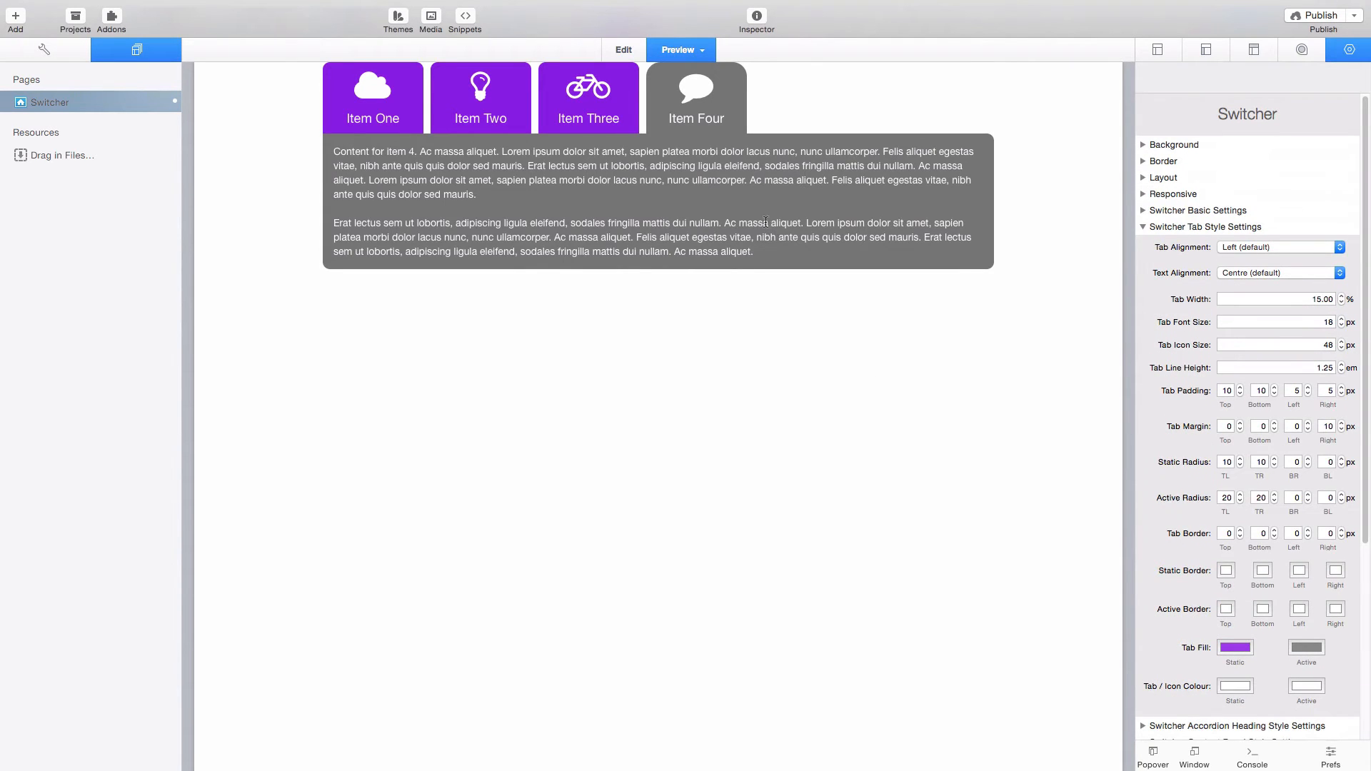
# - Set the top Content Padding to 25 px and check the spacing on another tab
pyautogui.scroll(-5, 1220, 490)
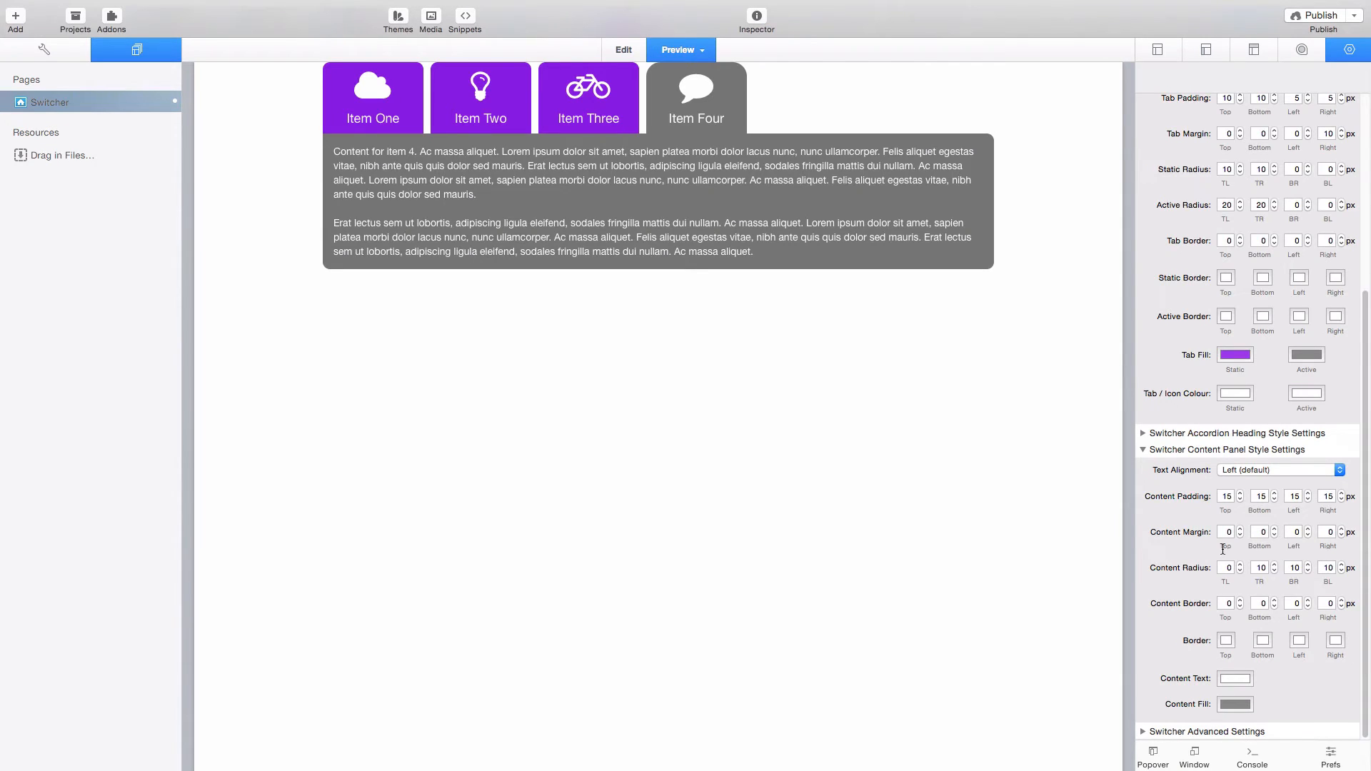
pyautogui.click(1228, 495)
pyautogui.press('Return')
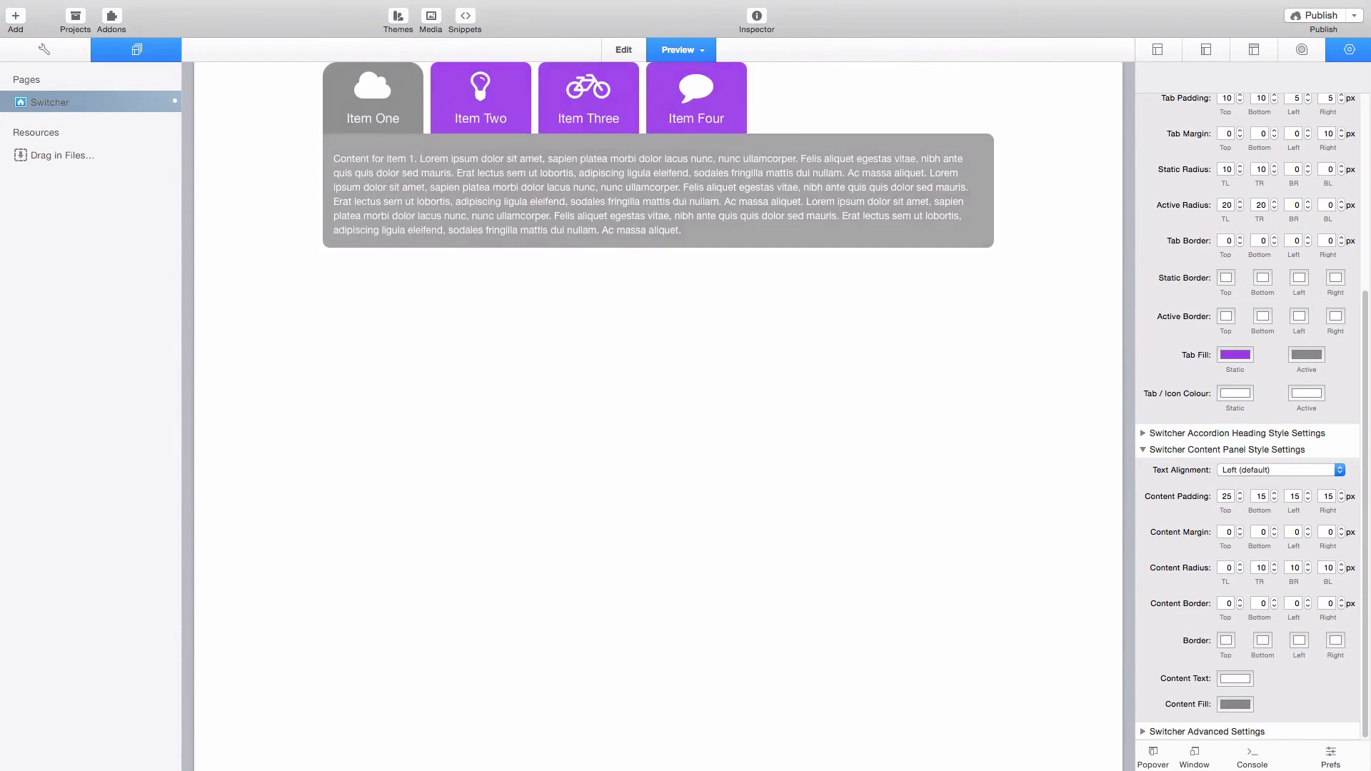
pyautogui.click(493, 128)
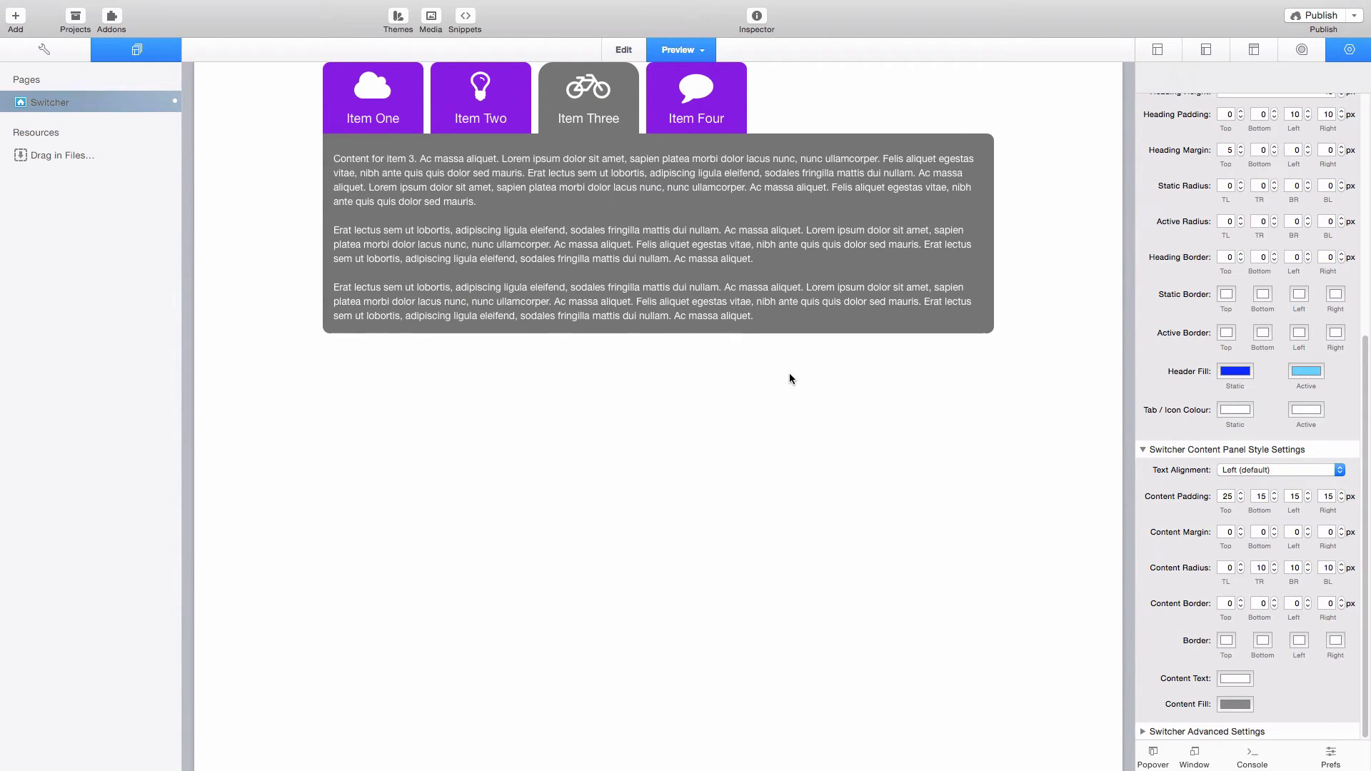
# - Return to editing and add a new Switcher stack from the library above the existing one
pyautogui.press('super+r')
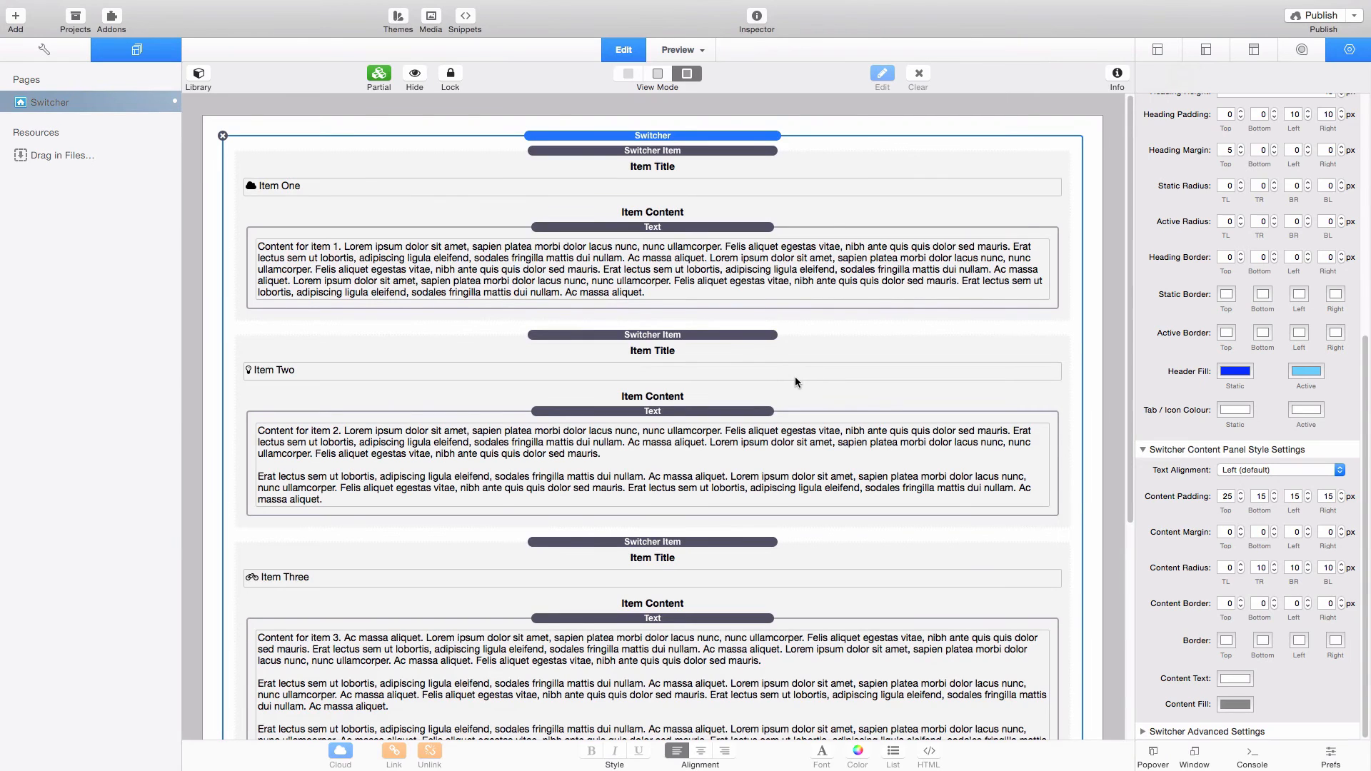
pyautogui.click(201, 72)
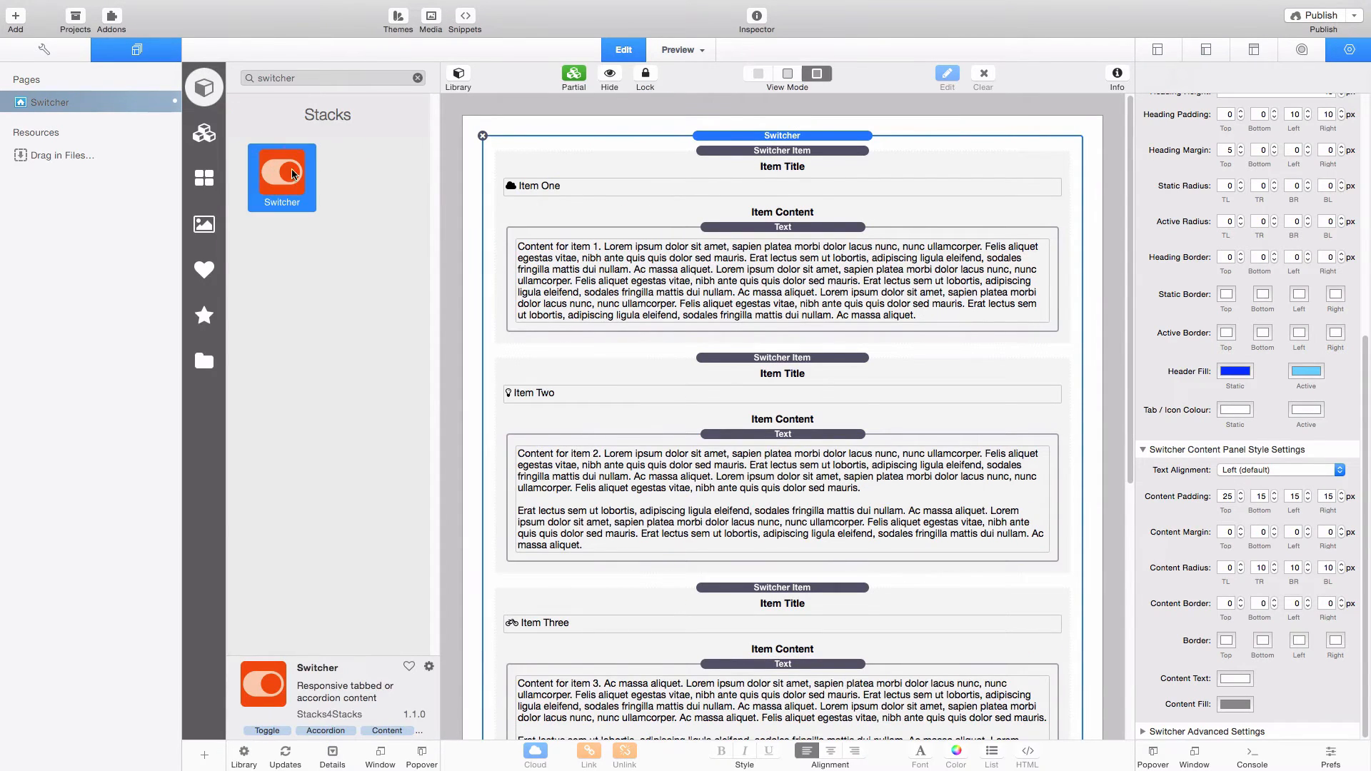
pyautogui.moveTo(293, 174); pyautogui.dragTo(580, 110)
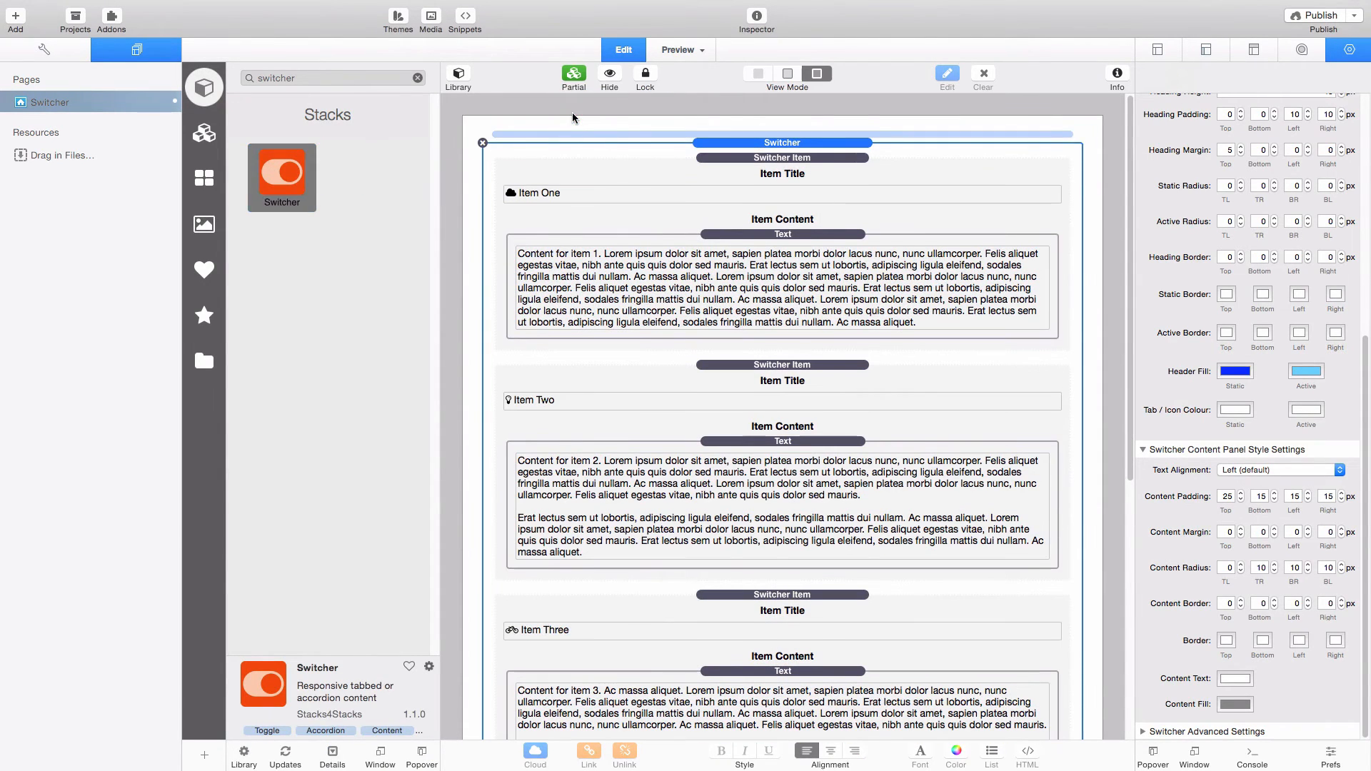
pyautogui.click(457, 77)
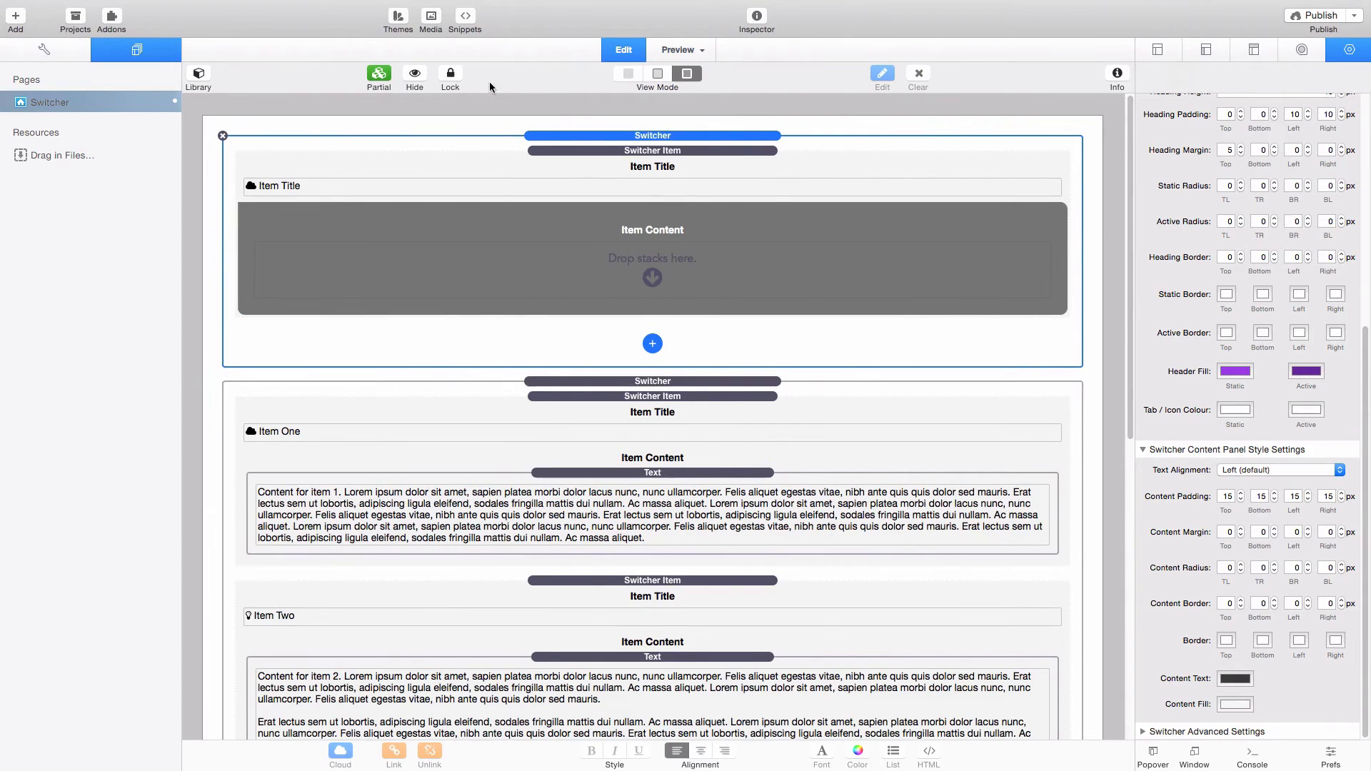
# - Try the Tabs option for the new Switcher's type, and return it to Accordion (default)
pyautogui.scroll(10, 1280, 353)
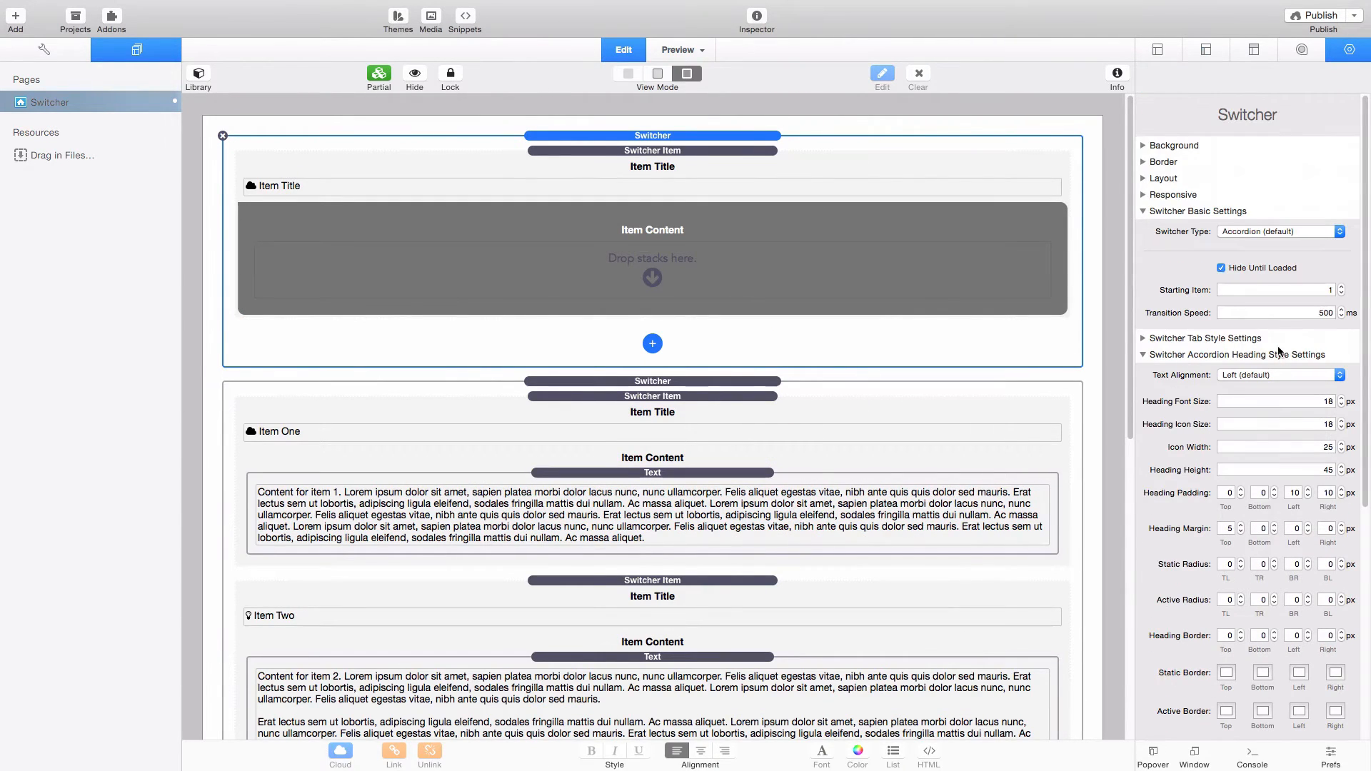
pyautogui.click(1253, 230)
pyautogui.click(1257, 243)
pyautogui.click(1257, 233)
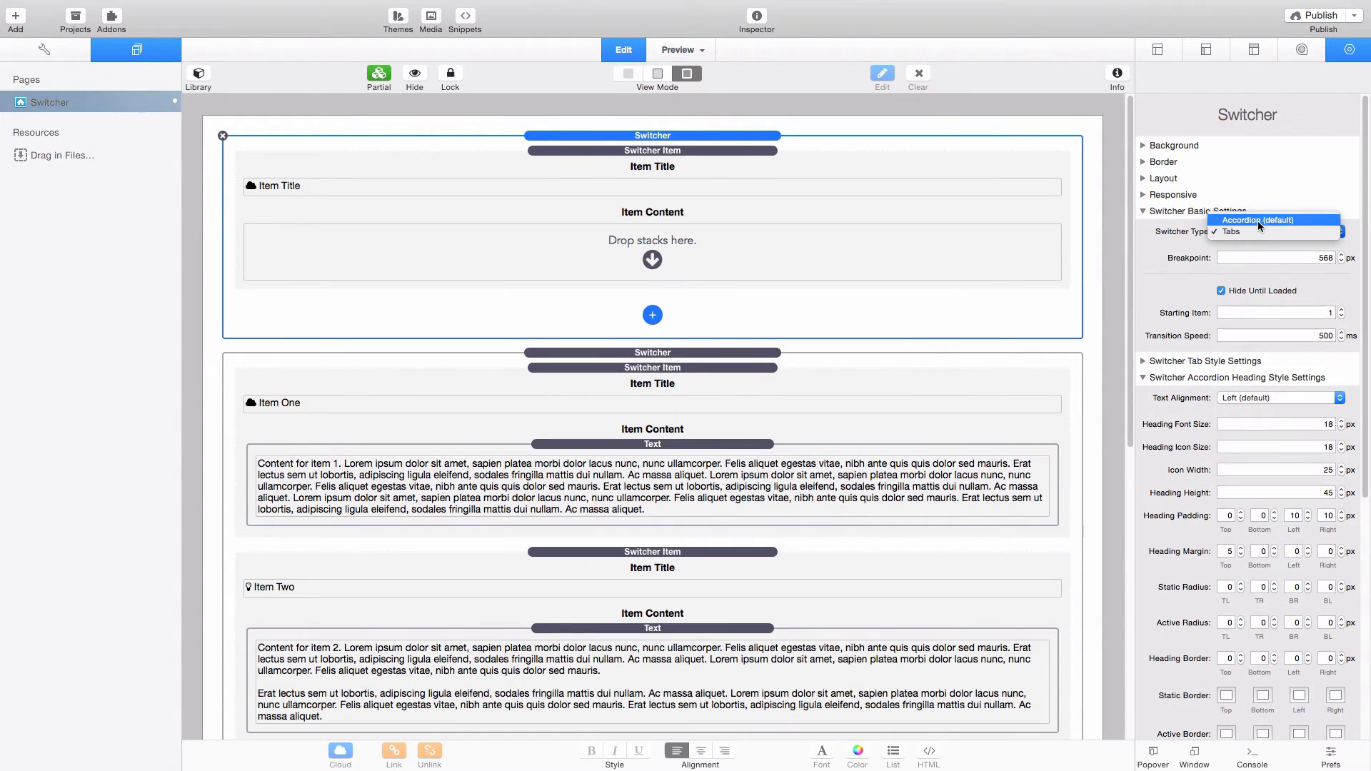
pyautogui.click(1258, 221)
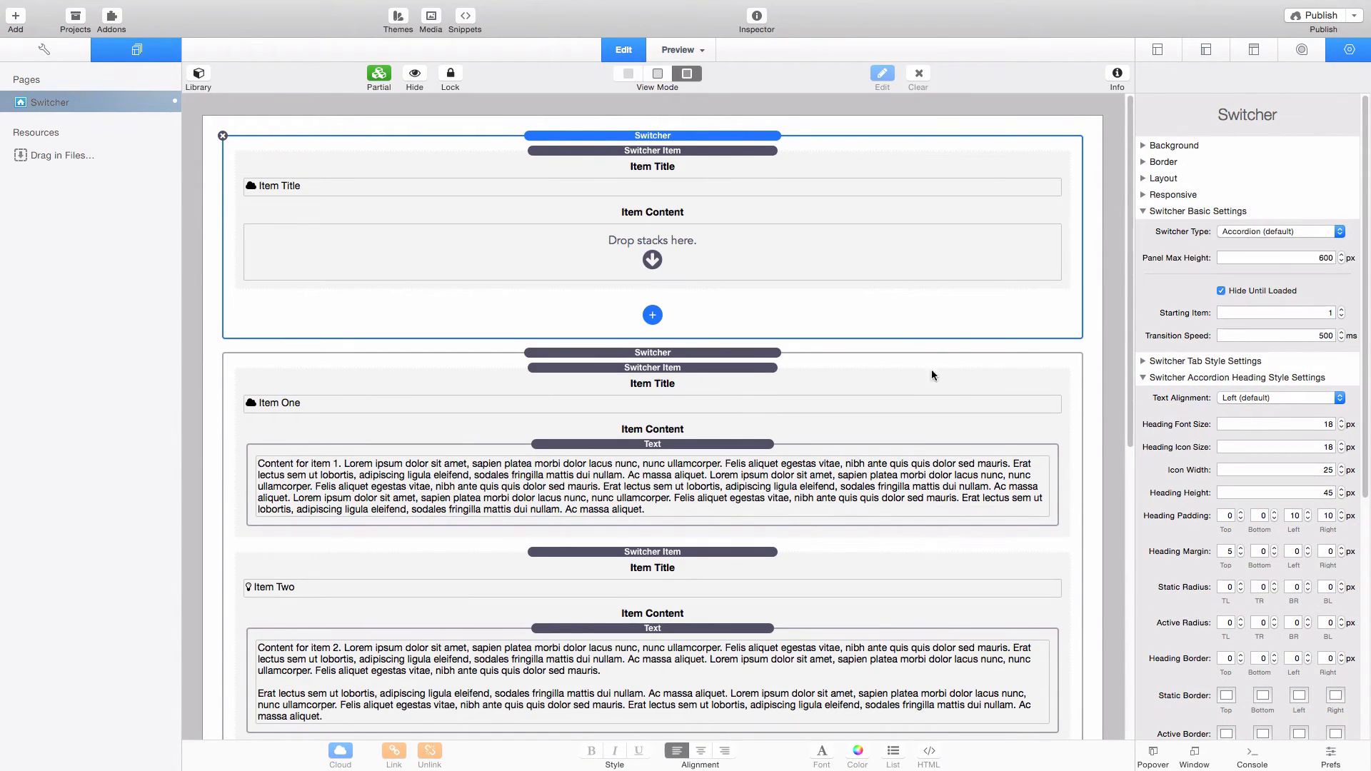
# - Move the Item One text stack into the new Switcher's item content, and delete the original Switcher
pyautogui.click(695, 445)
pyautogui.moveTo(696, 445); pyautogui.dragTo(688, 277)
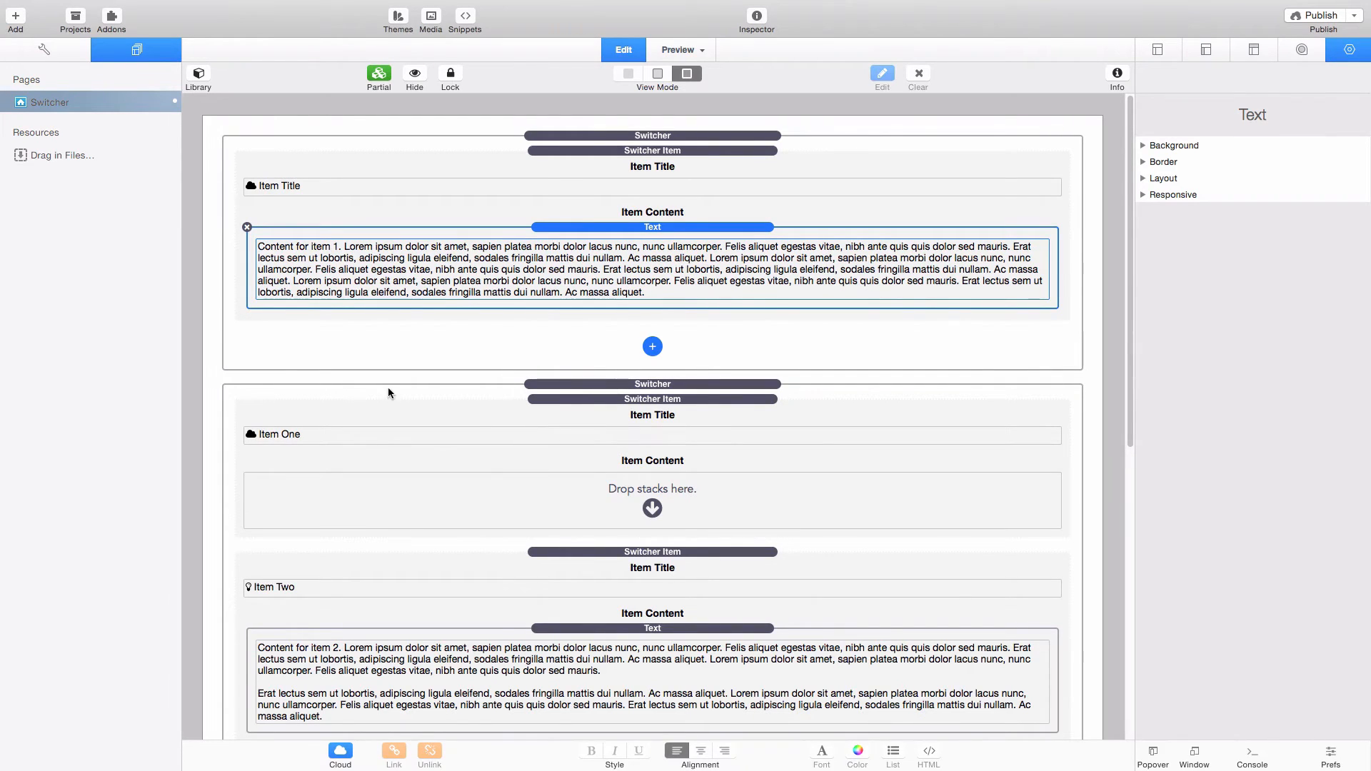
pyautogui.click(350, 393)
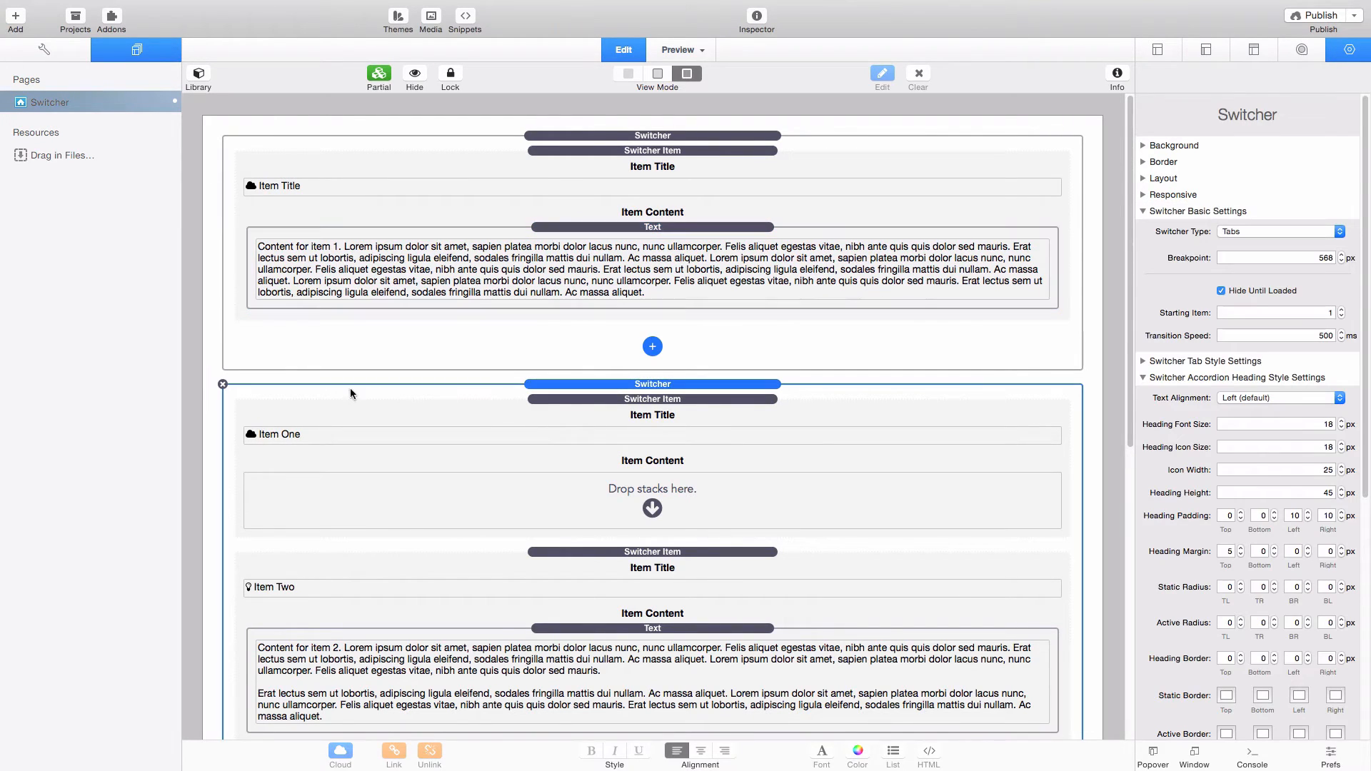
pyautogui.click(224, 385)
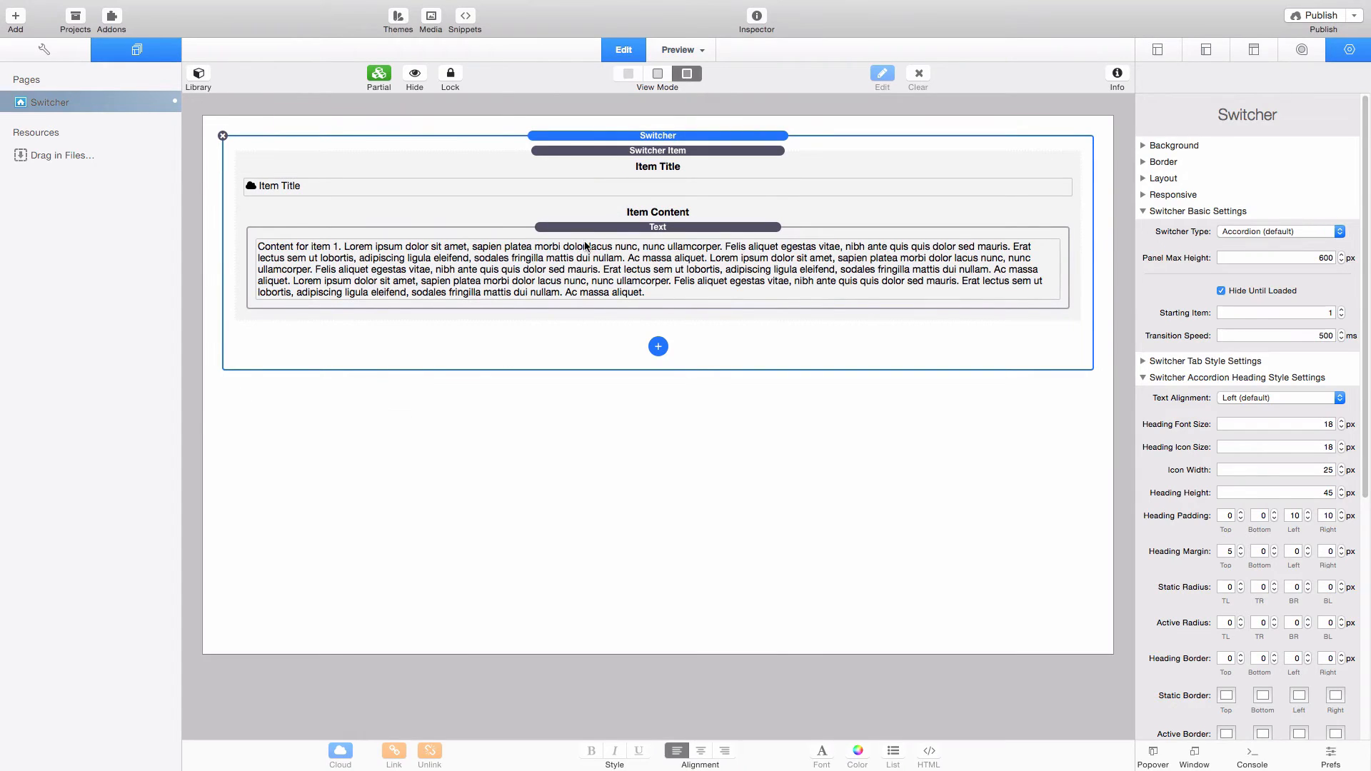
# - Duplicate the Switcher Item with its text until the Switcher holds four items
pyautogui.click(597, 151)
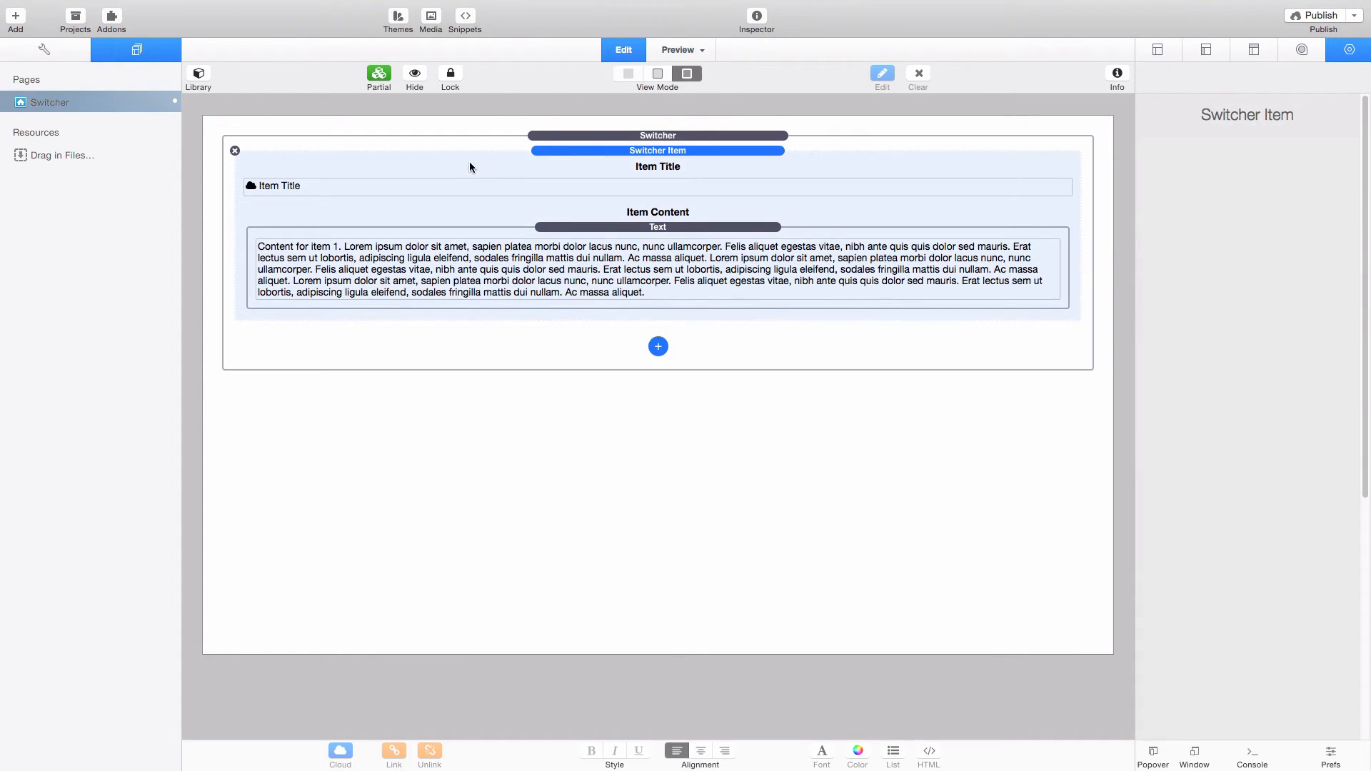
pyautogui.moveTo(470, 167); pyautogui.dragTo(448, 329)
pyautogui.click(451, 352)
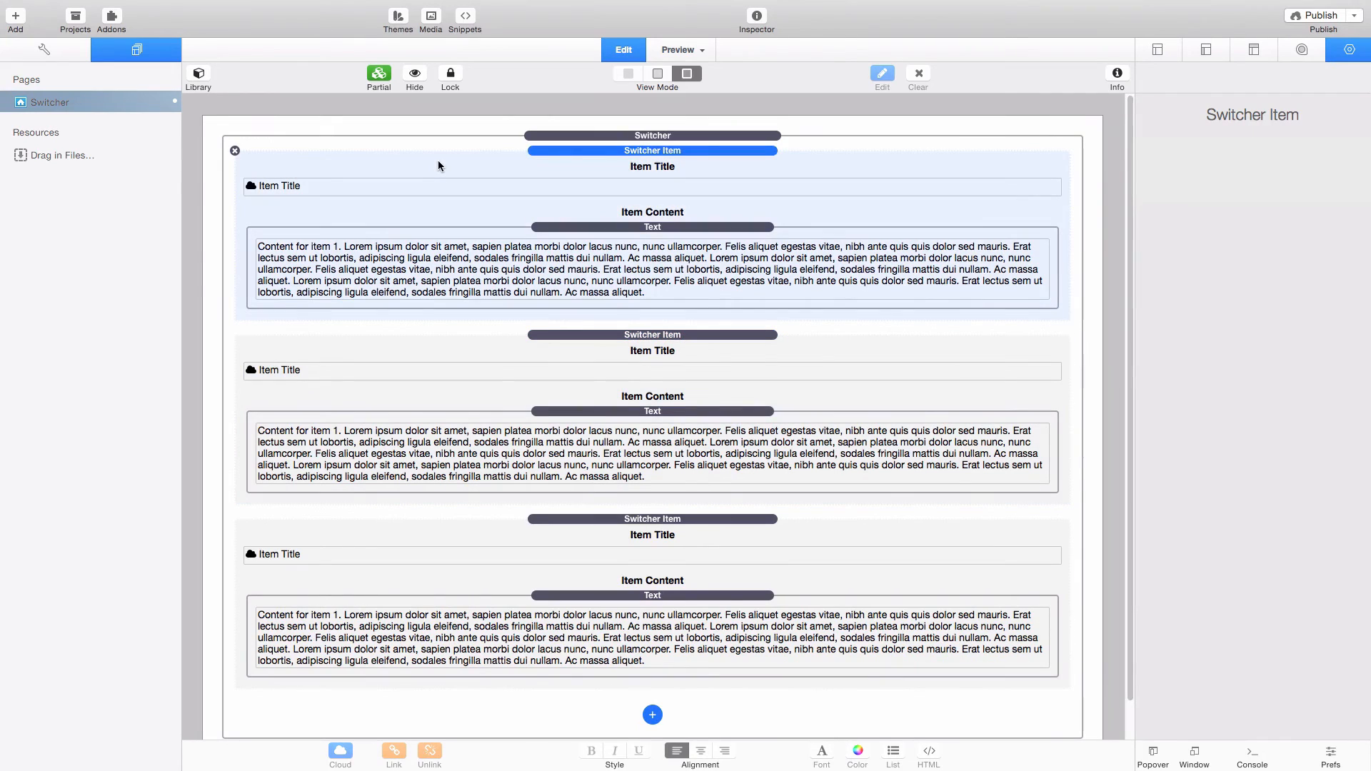
pyautogui.moveTo(438, 166); pyautogui.dragTo(438, 150)
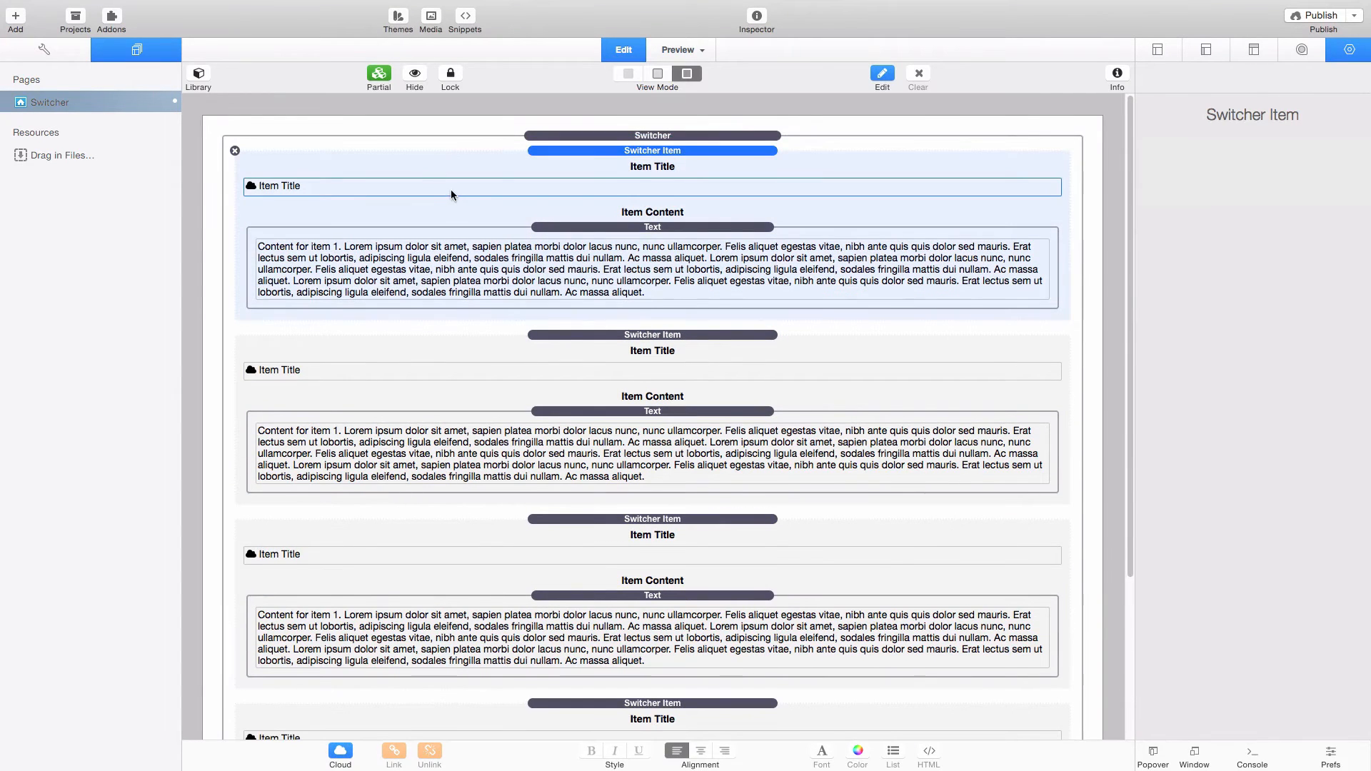
# - Preview the accordion by opening its second and third items, and return to editing
pyautogui.press('super+r')
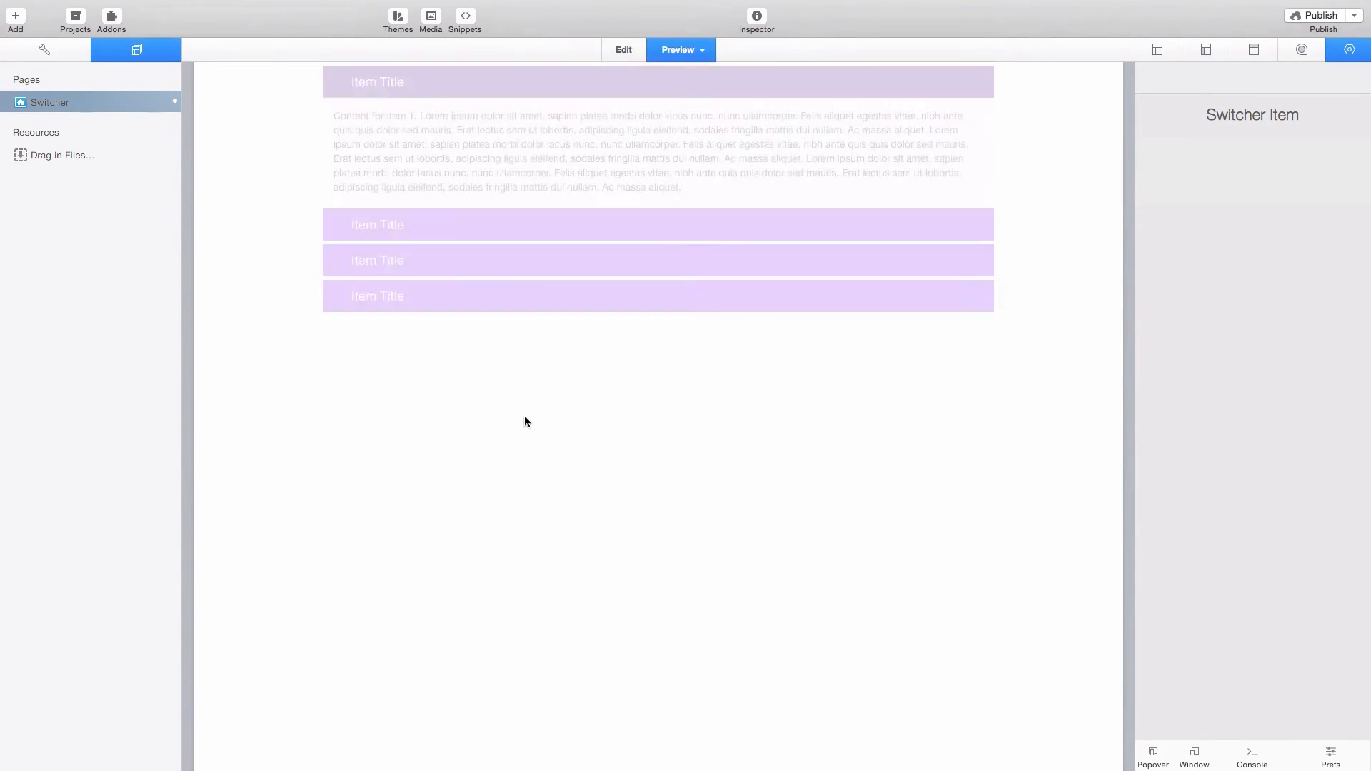
pyautogui.click(652, 215)
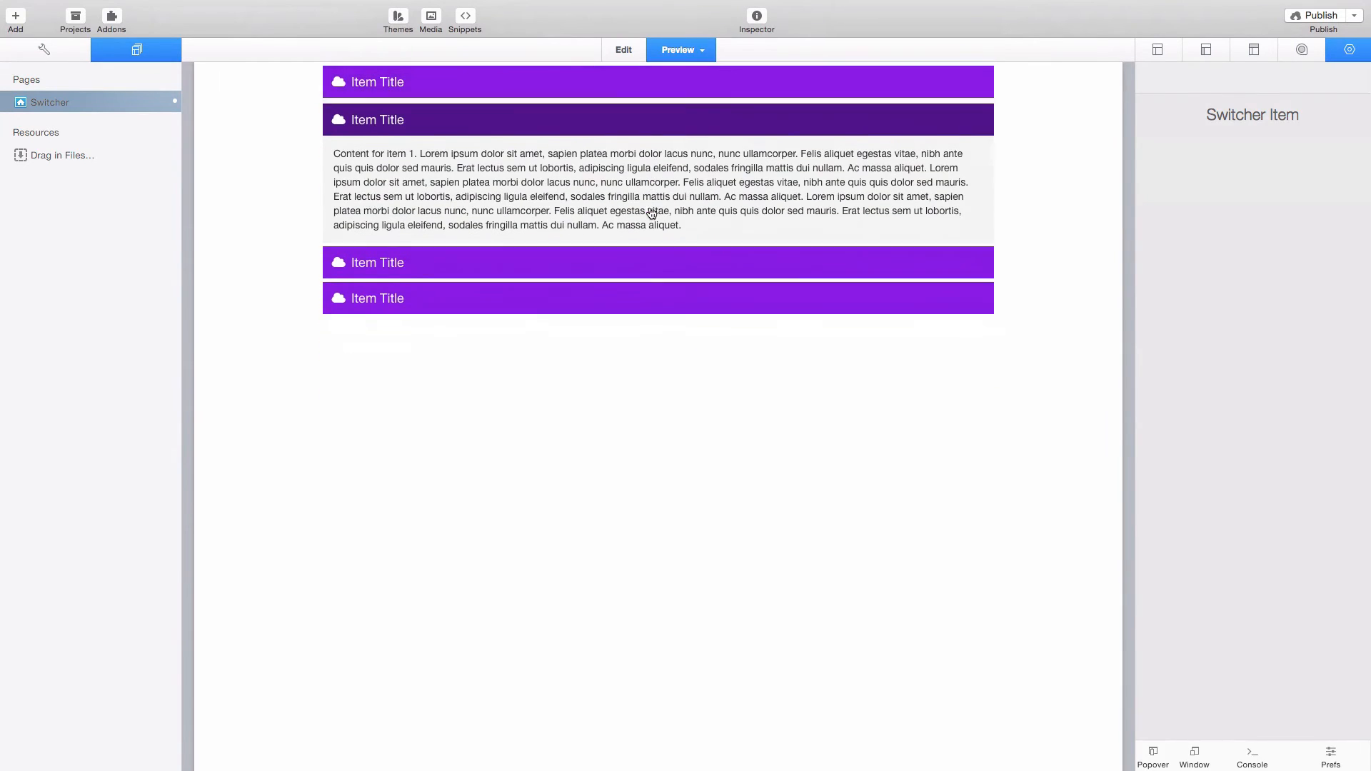
pyautogui.click(649, 261)
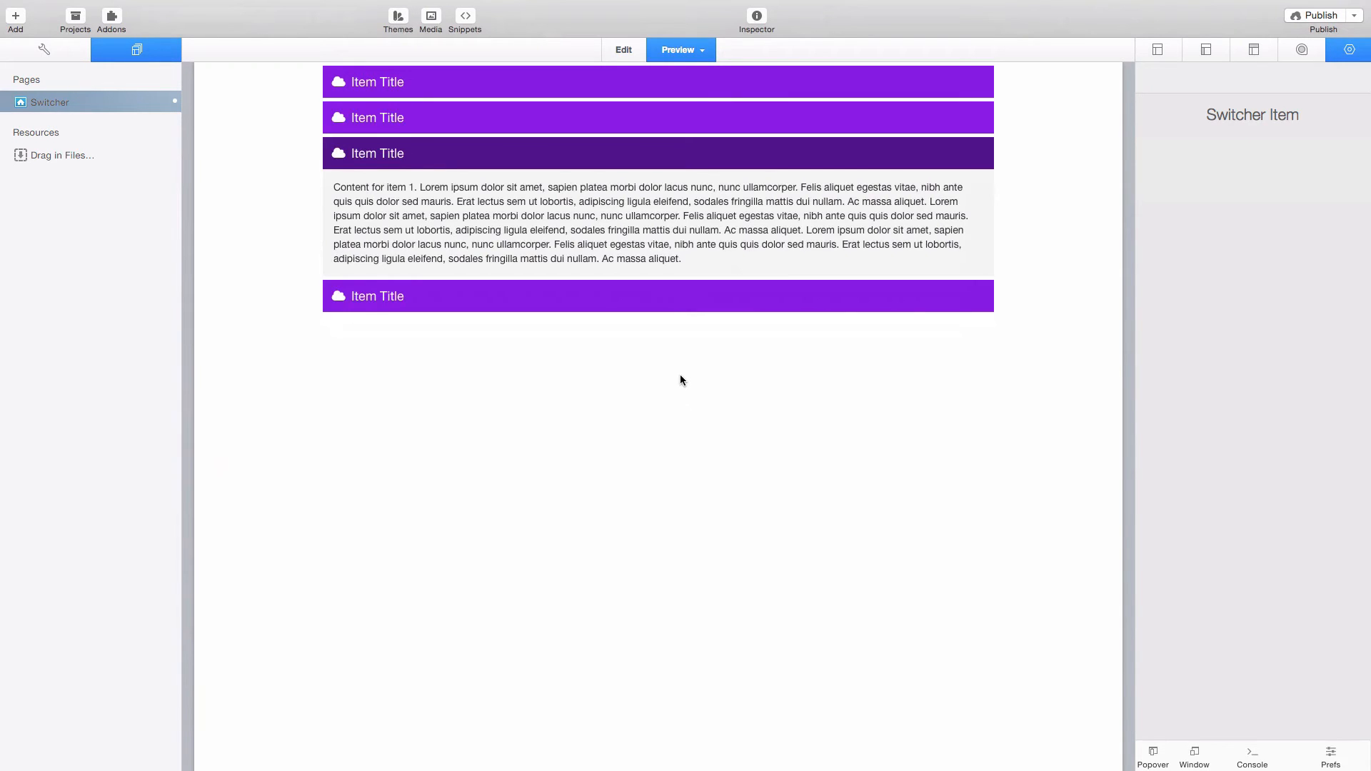
pyautogui.press('super+r')
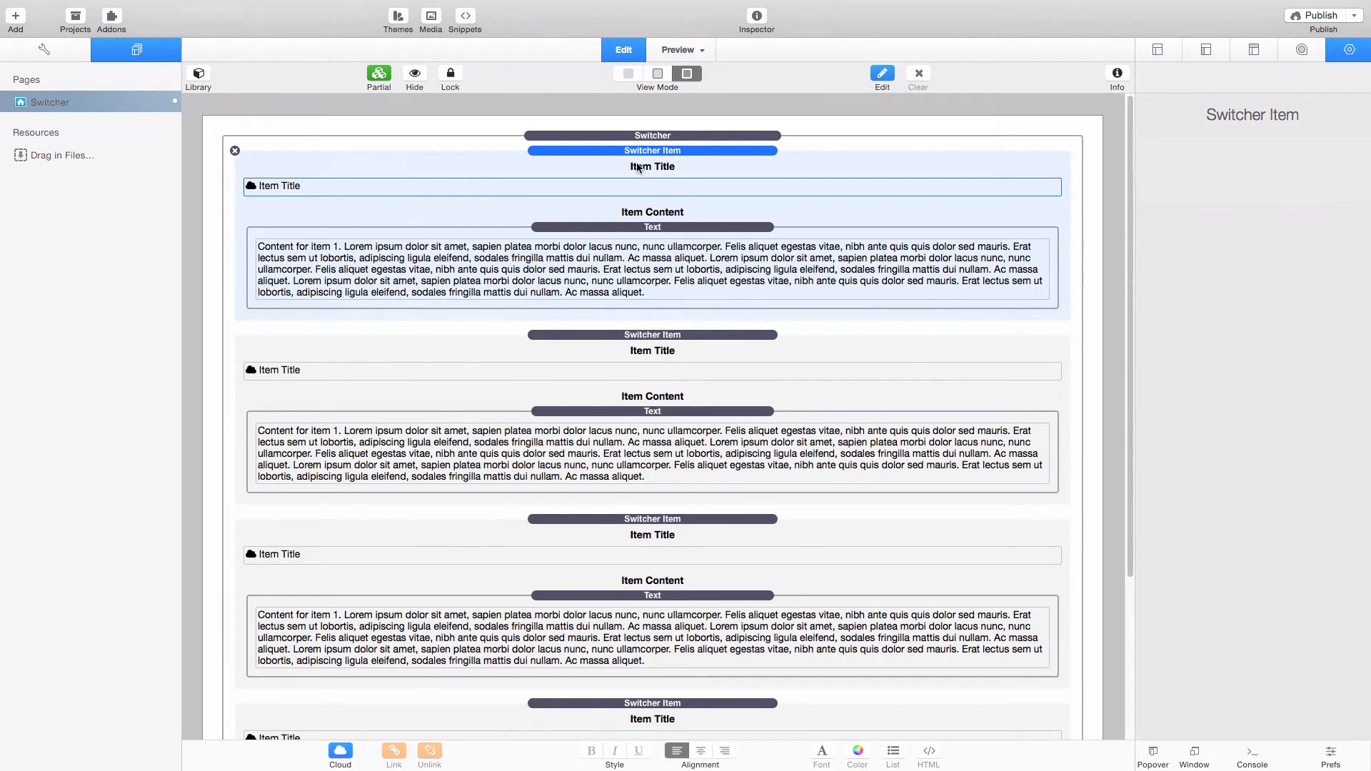
# - Add a 2 Columns stack above the Switcher and set its column split to 64.76%
pyautogui.click(622, 138)
pyautogui.click(651, 140)
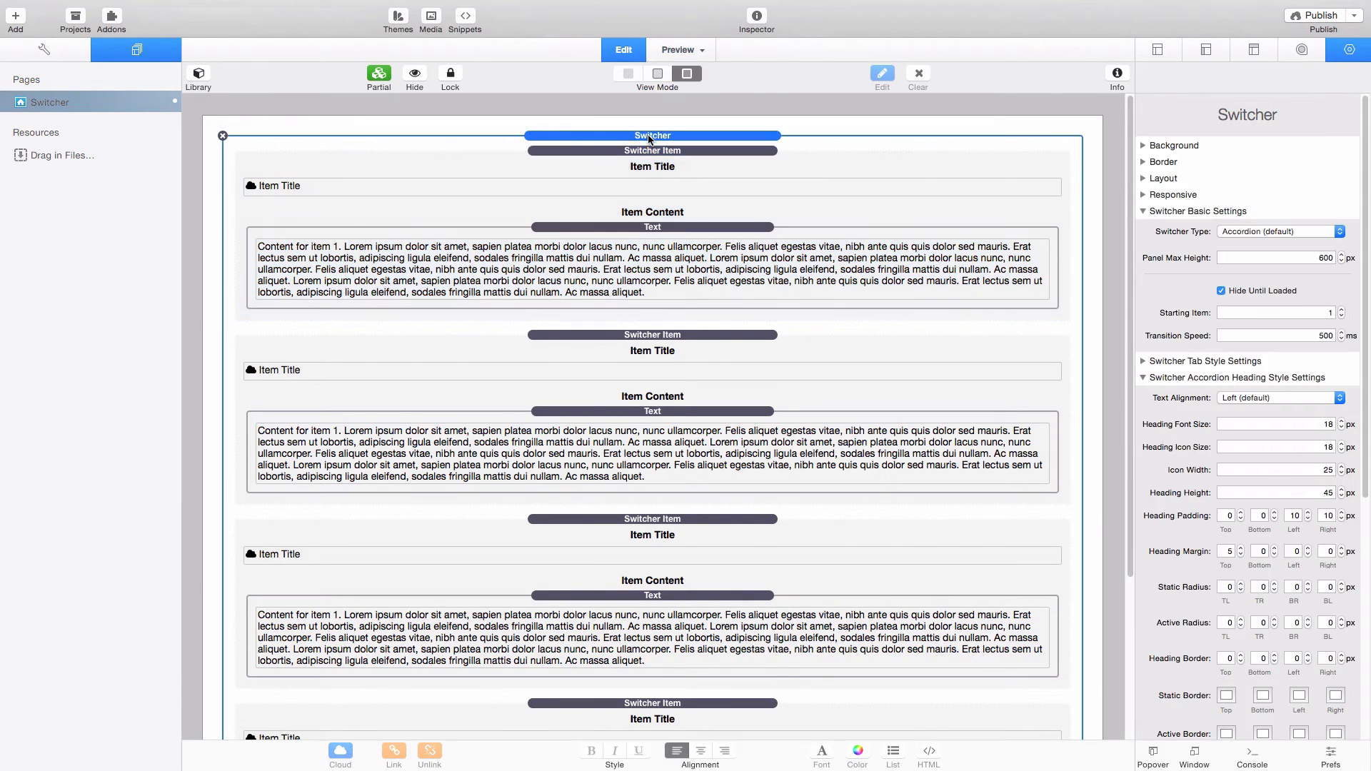
pyautogui.click(197, 74)
pyautogui.click(417, 78)
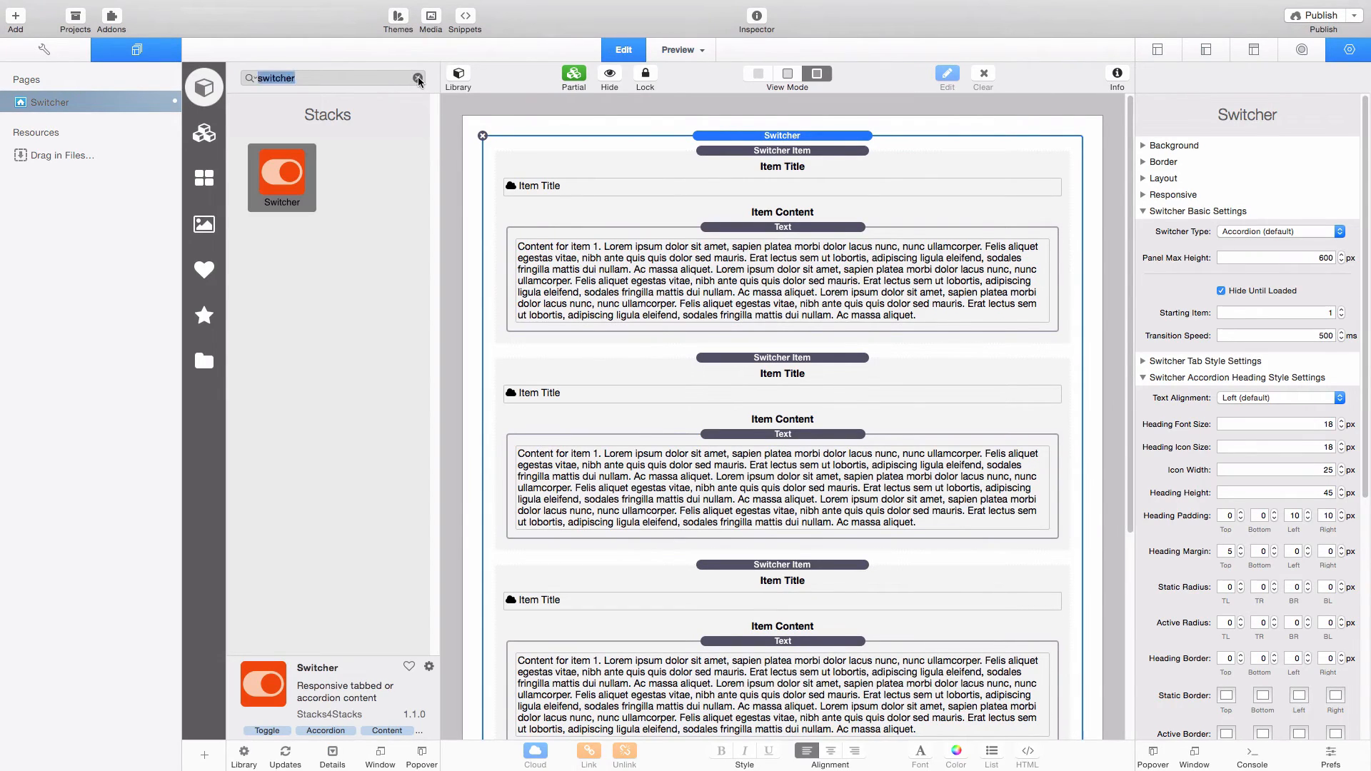
pyautogui.scroll(-3, 374, 282)
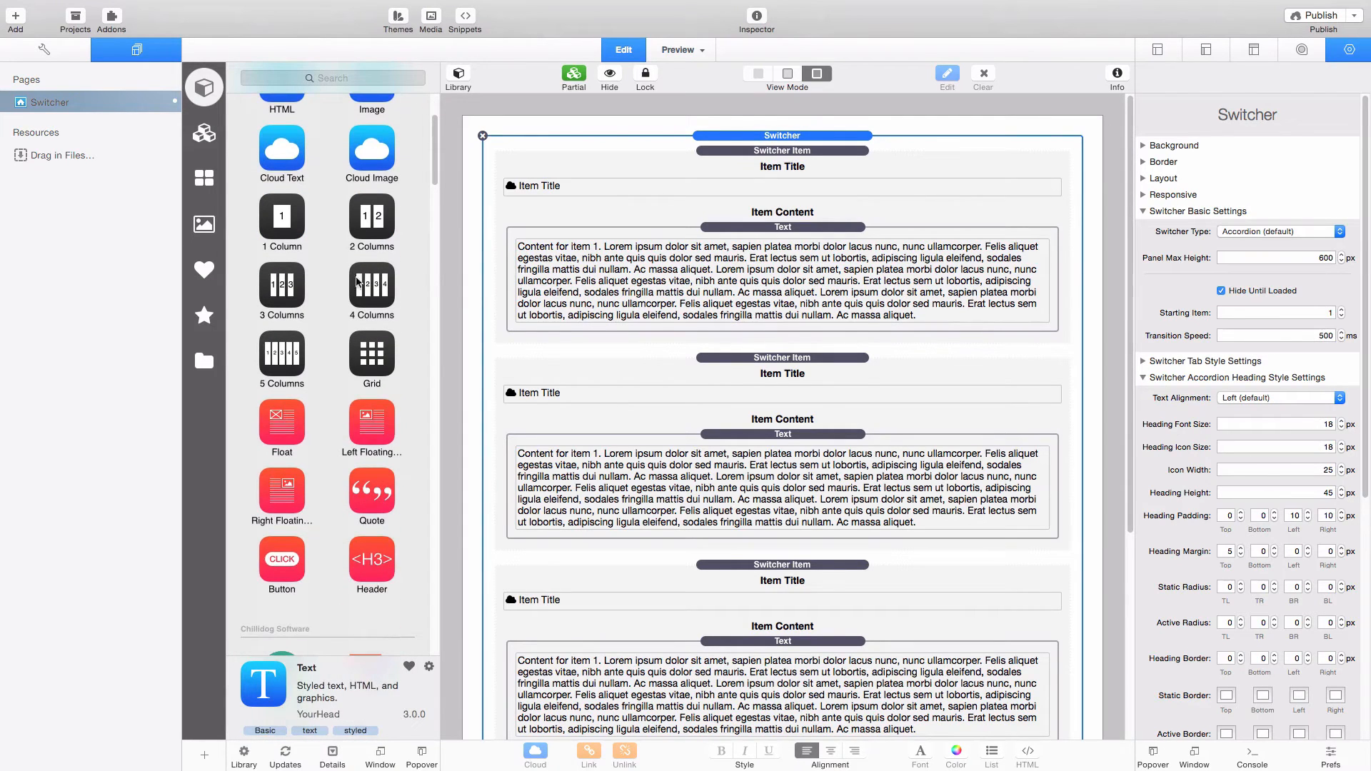
pyautogui.moveTo(375, 222); pyautogui.dragTo(638, 130)
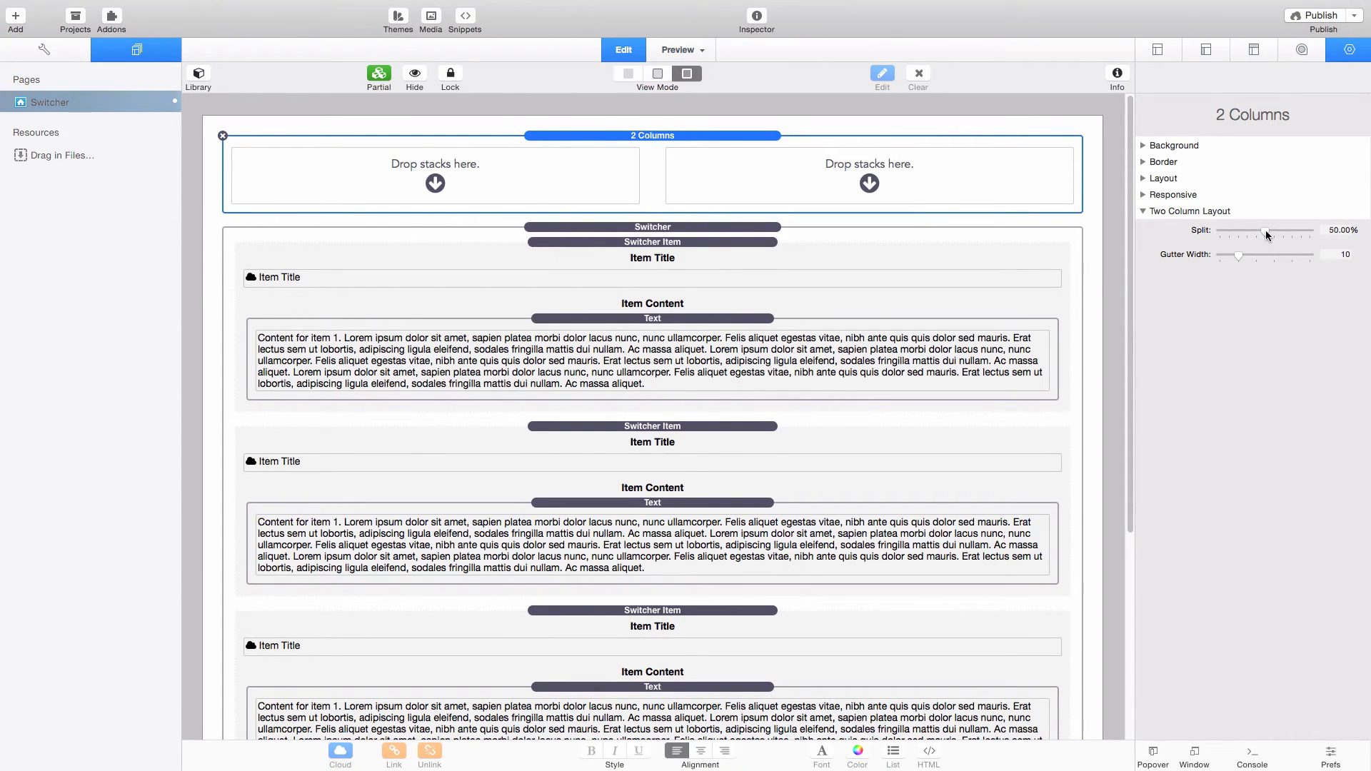
pyautogui.moveTo(1266, 231); pyautogui.dragTo(1289, 234)
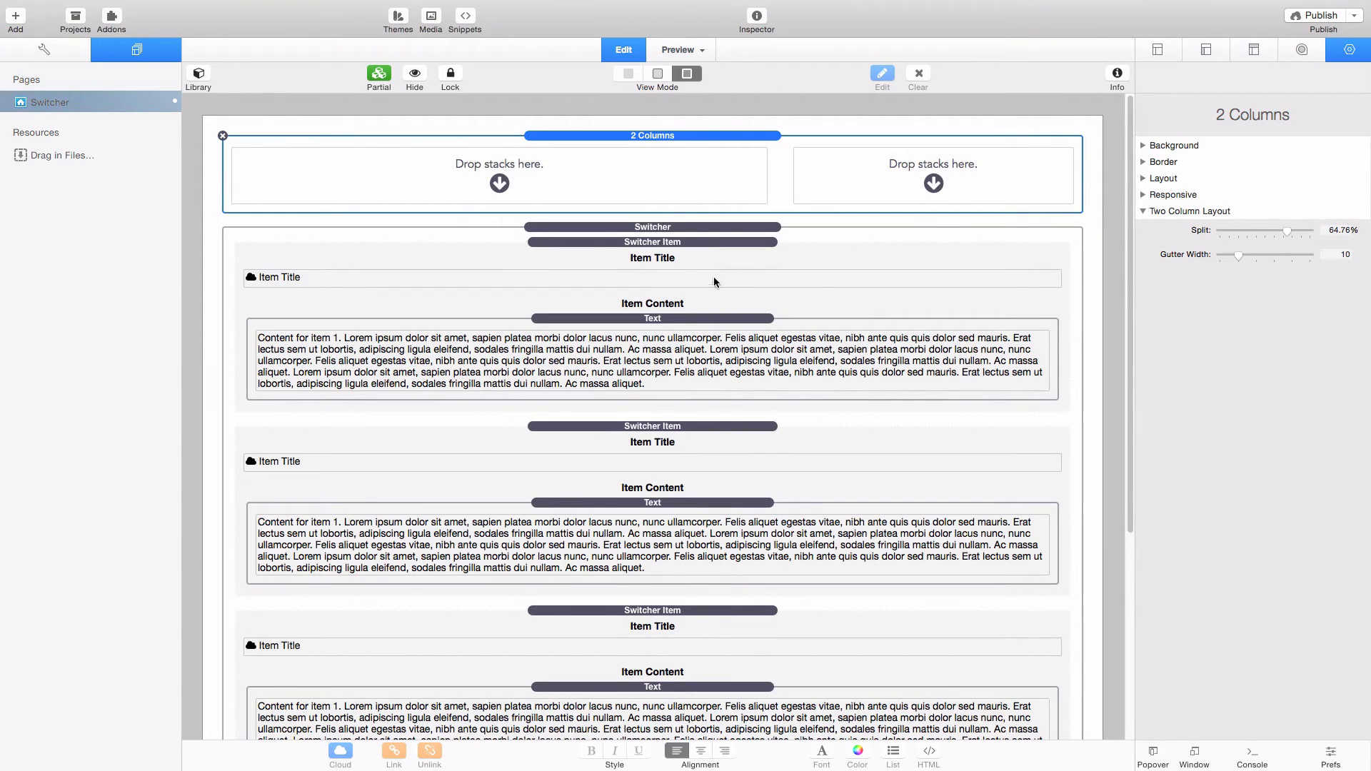
# - Move the Switcher into the wider column and add an HTML stack to the narrower column
pyautogui.click(672, 227)
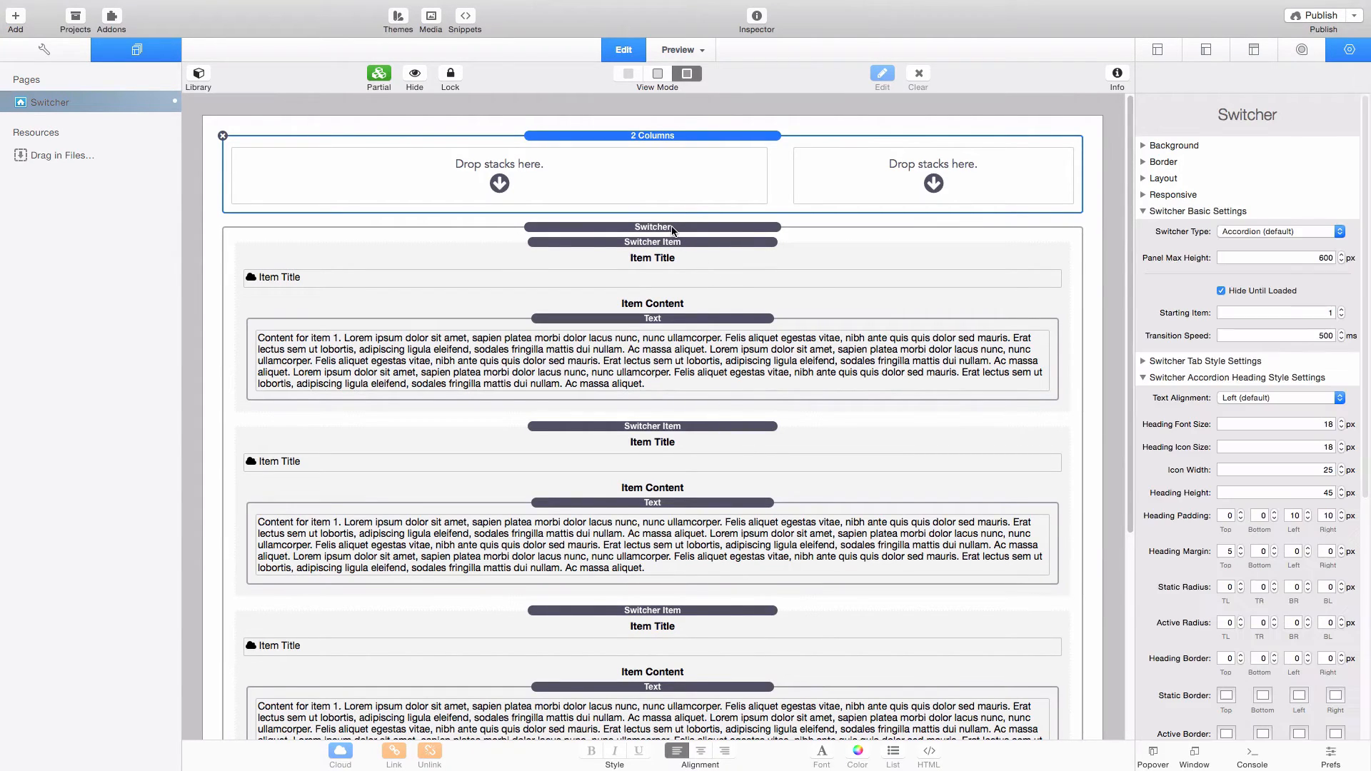
pyautogui.moveTo(671, 227); pyautogui.dragTo(547, 173)
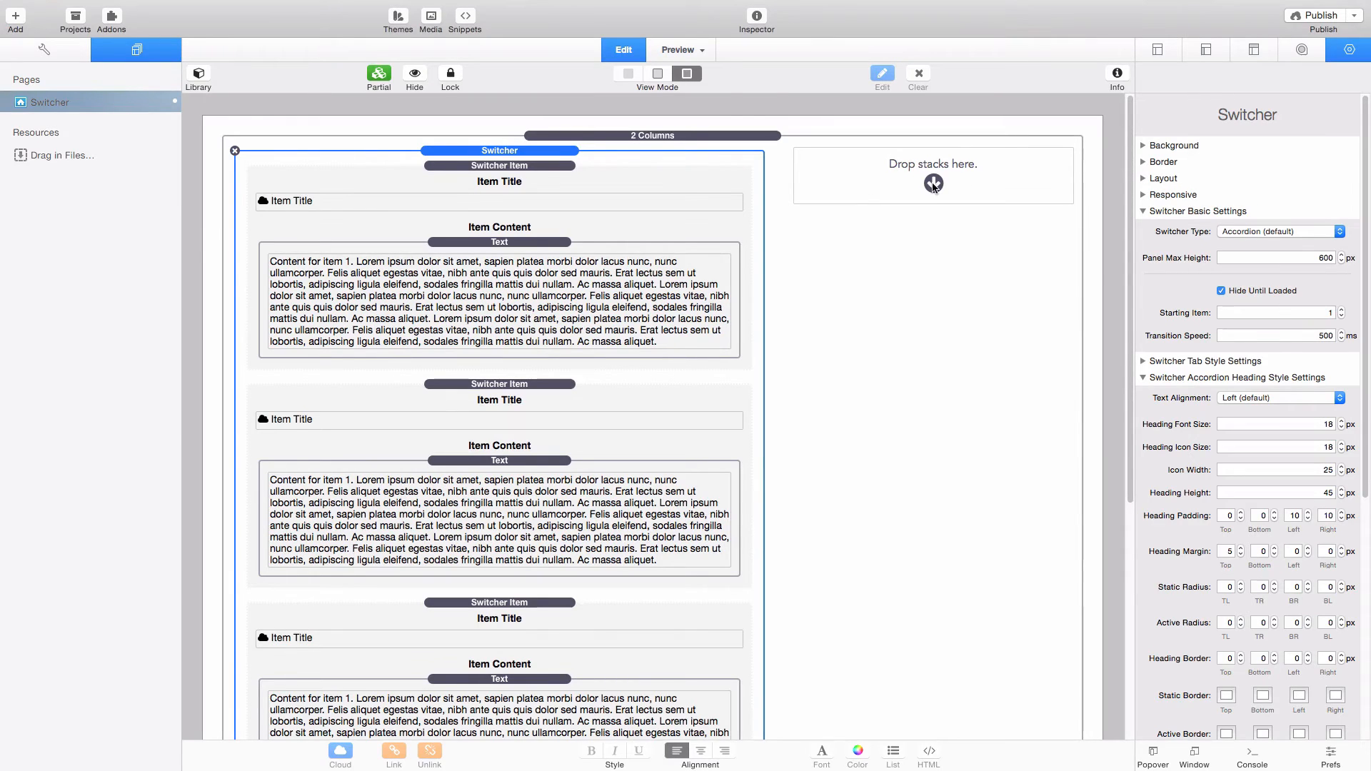
pyautogui.click(200, 75)
pyautogui.scroll(3, 325, 363)
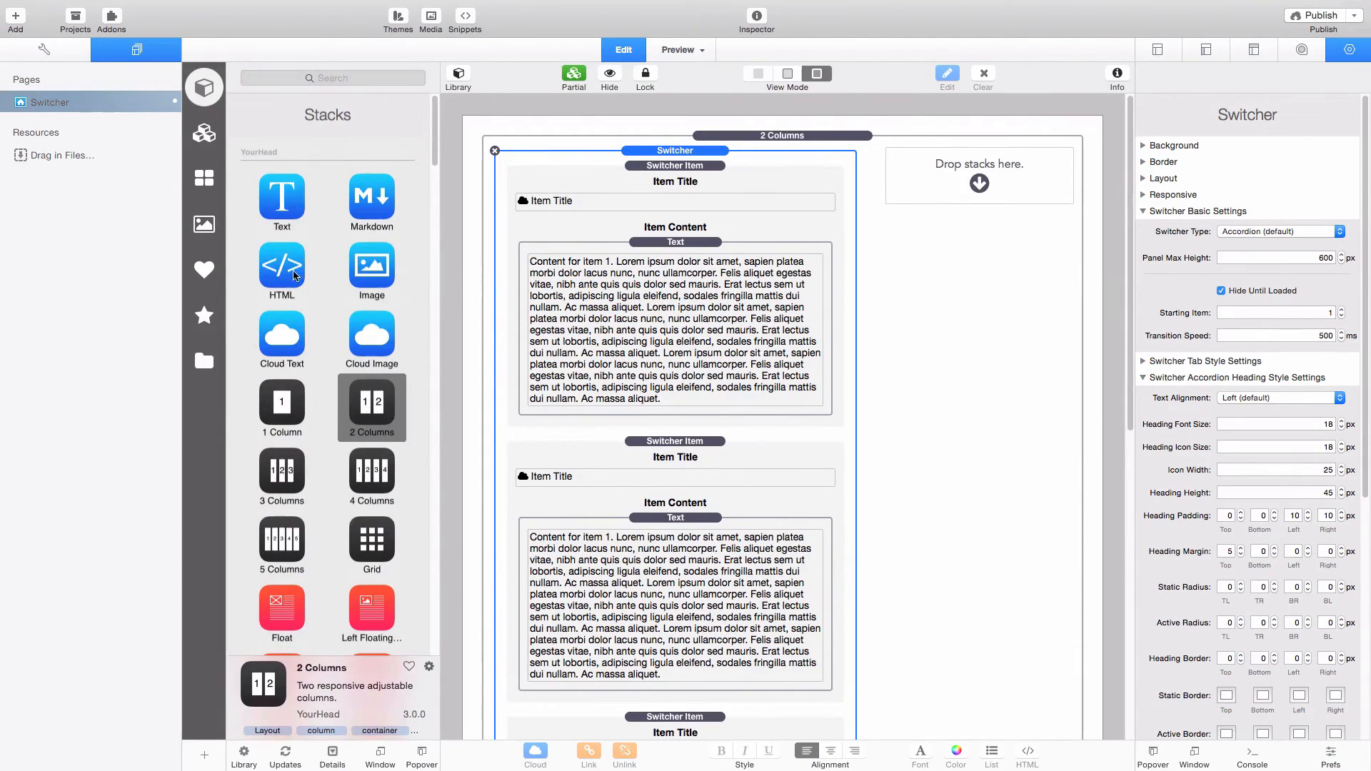
pyautogui.moveTo(294, 276); pyautogui.dragTo(943, 187)
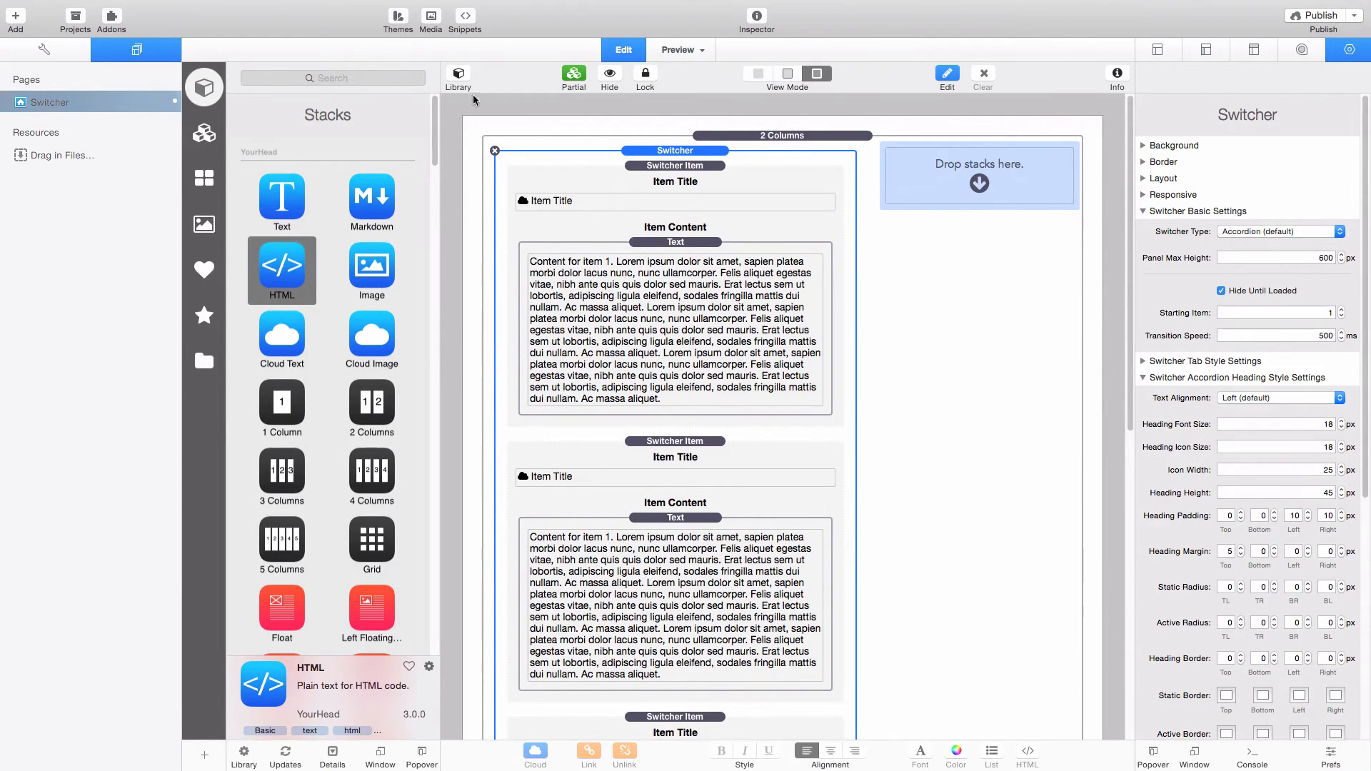
pyautogui.click(458, 76)
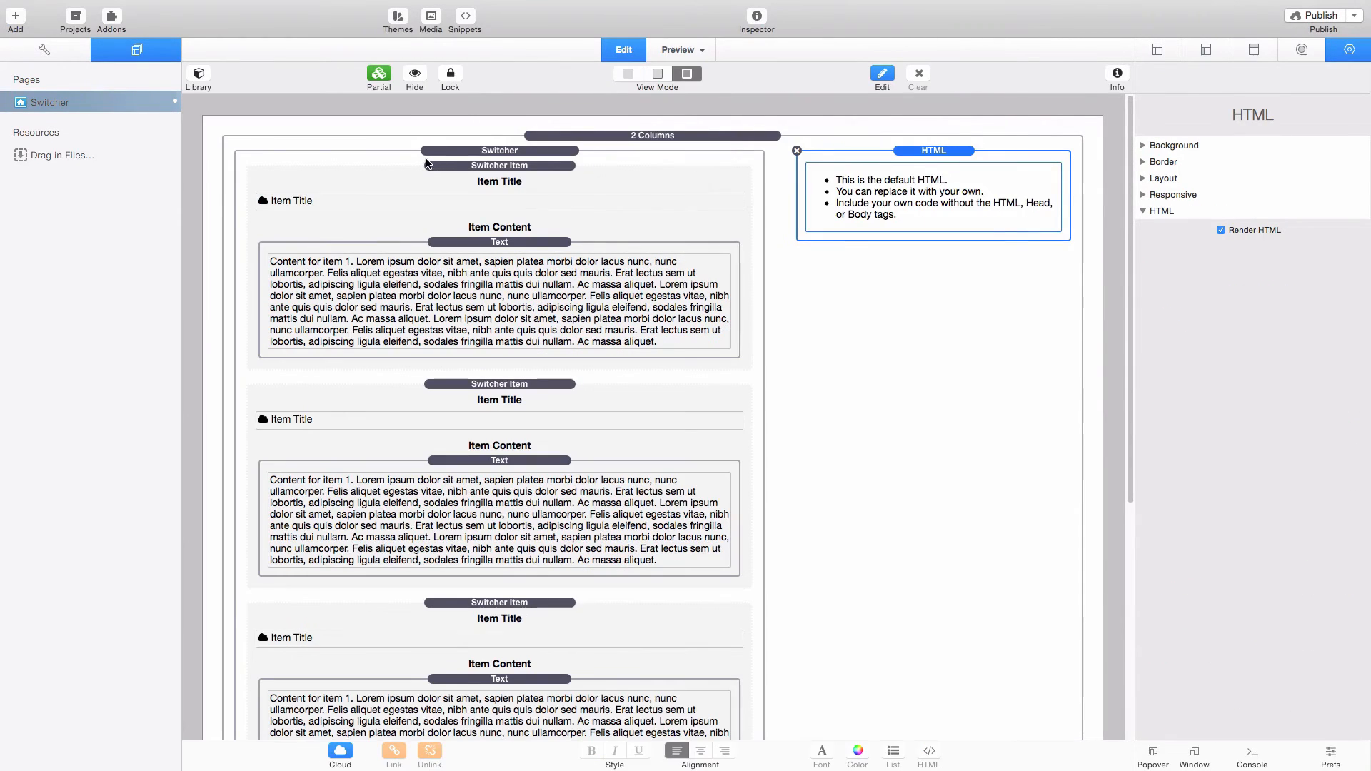
# - Enable Clone Accordion Headings in the Switcher's advanced settings, keeping #mydiv as the Cloned To target
pyautogui.click(494, 152)
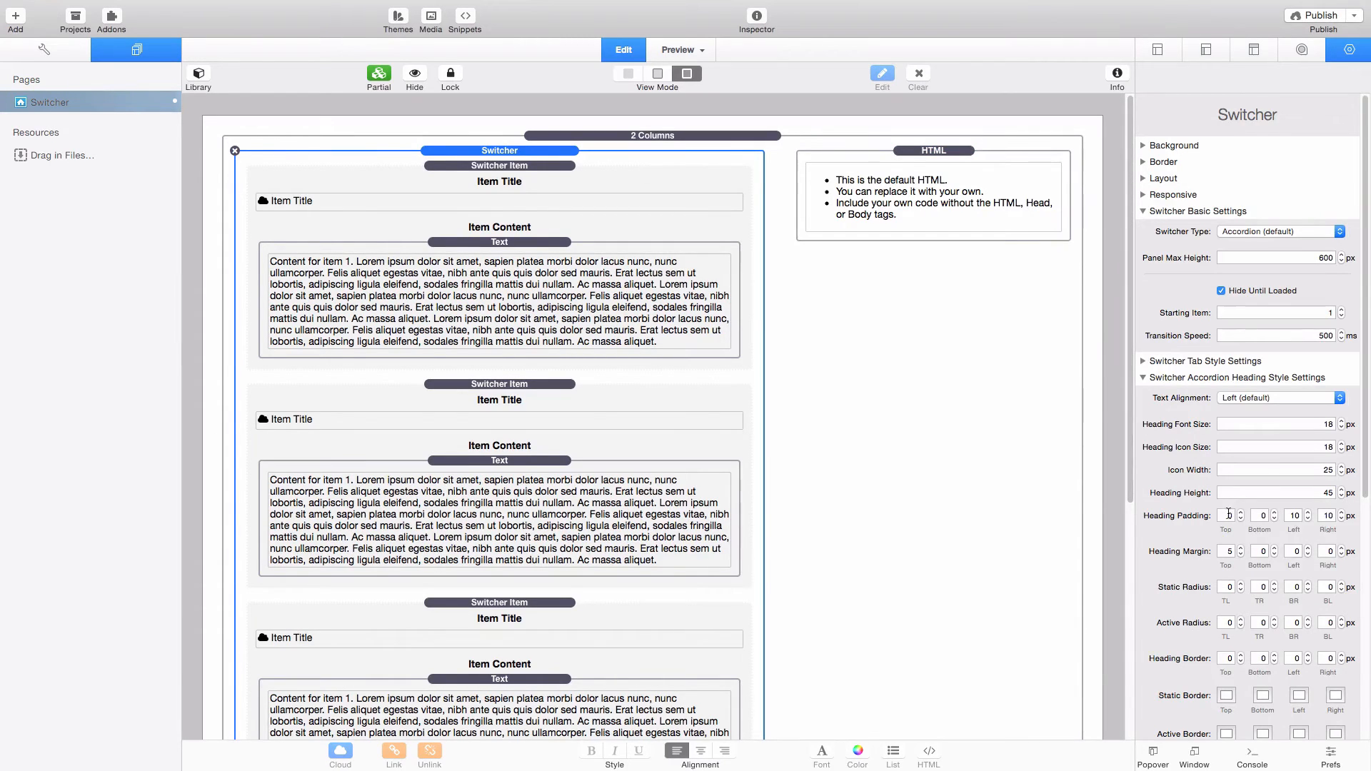
pyautogui.scroll(-10, 1229, 514)
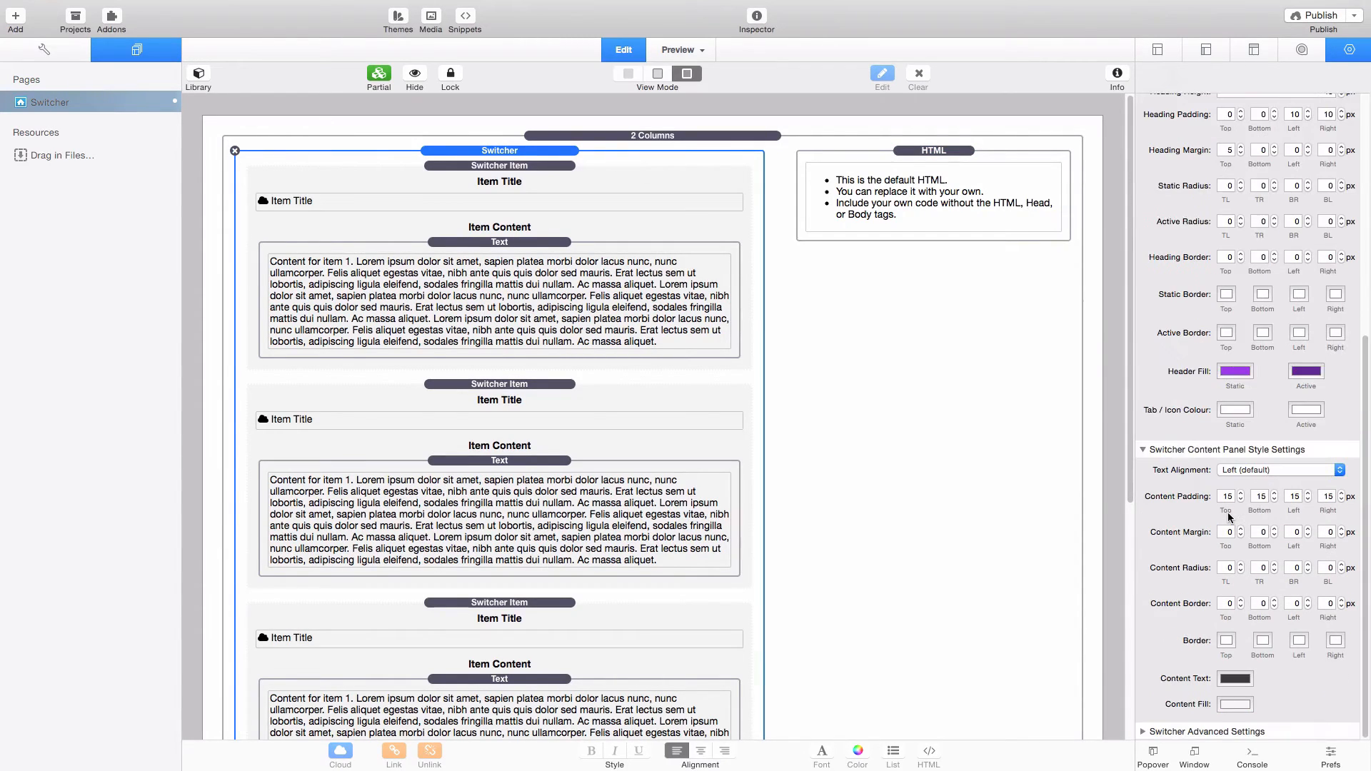
pyautogui.click(1143, 732)
pyautogui.scroll(-1, 1215, 671)
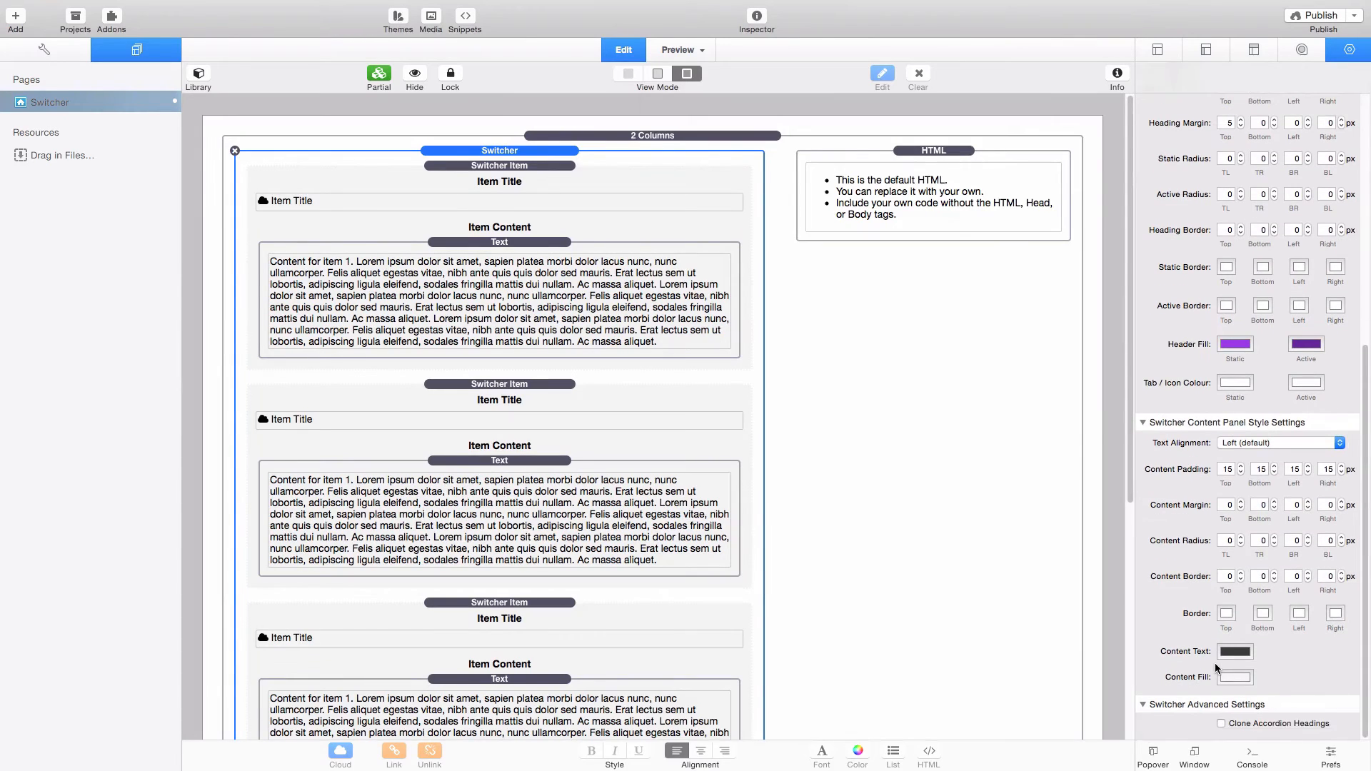
pyautogui.click(1222, 725)
pyautogui.scroll(-1, 1187, 725)
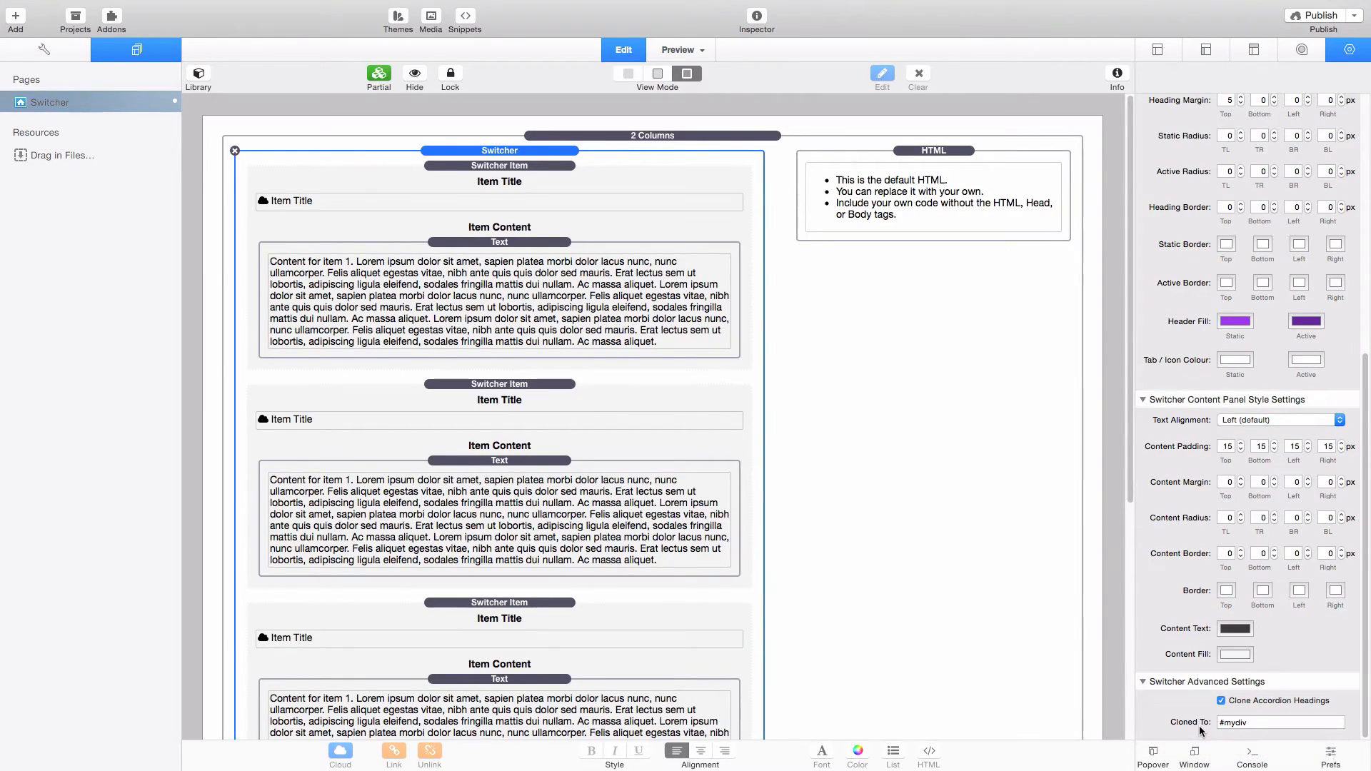
pyautogui.click(1249, 723)
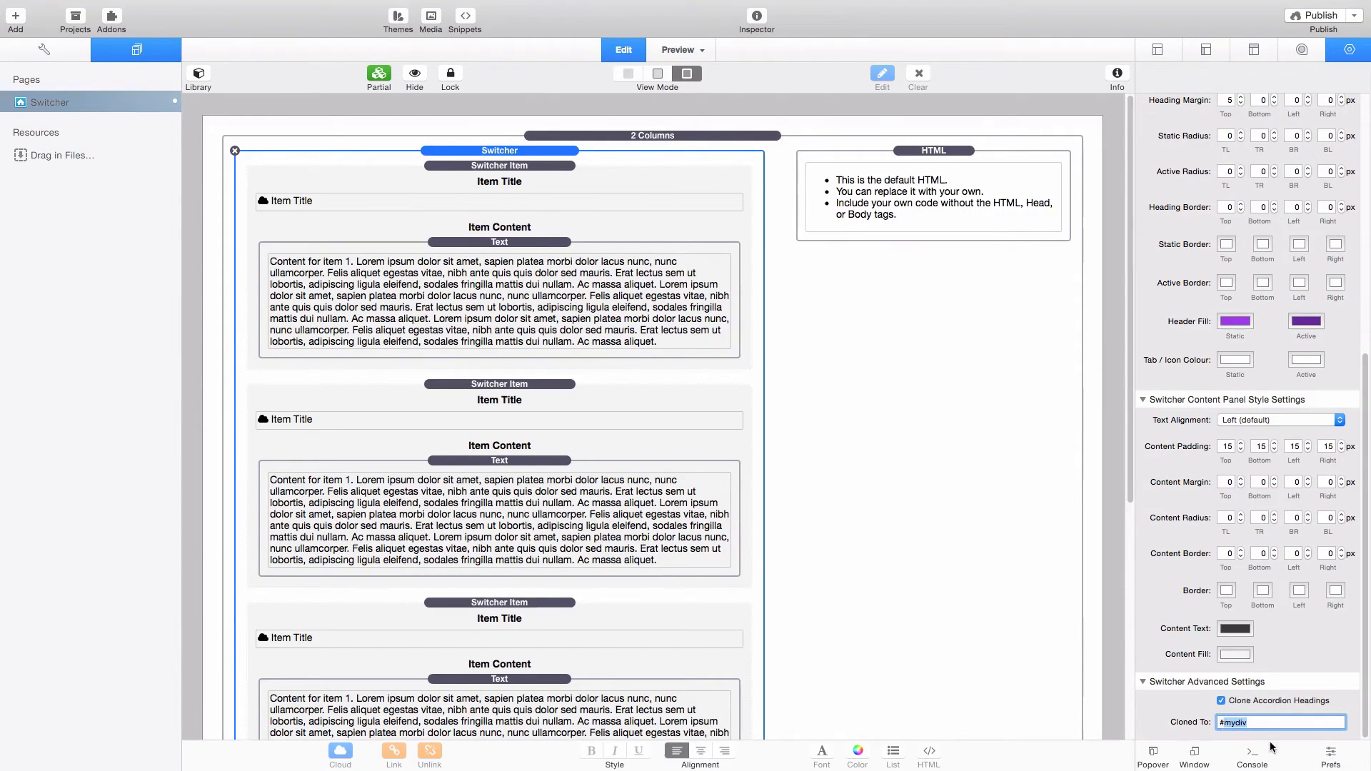
# - Replace the HTML stack's default code with an empty div whose id is "mydiv", and preview the page
pyautogui.click(909, 199)
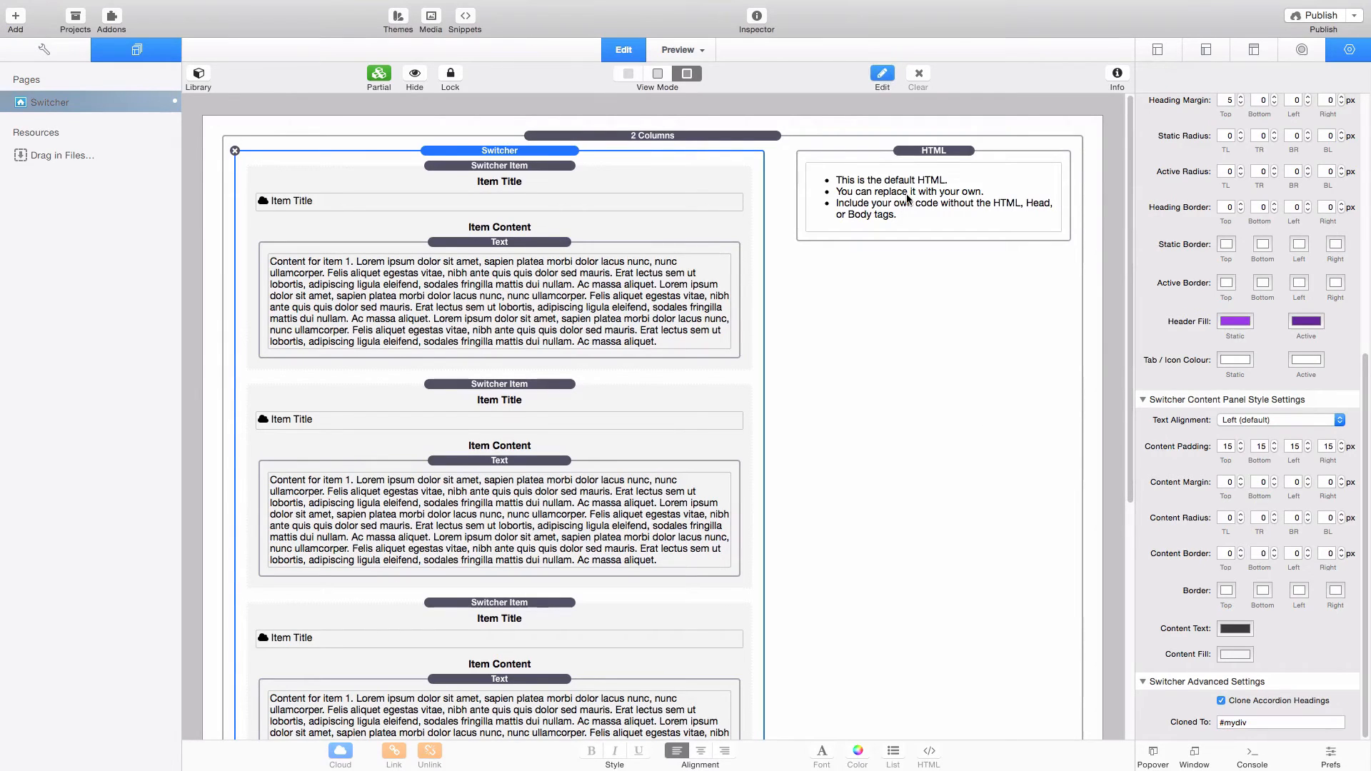
pyautogui.doubleClick(909, 199)
pyautogui.moveTo(867, 239); pyautogui.dragTo(815, 188)
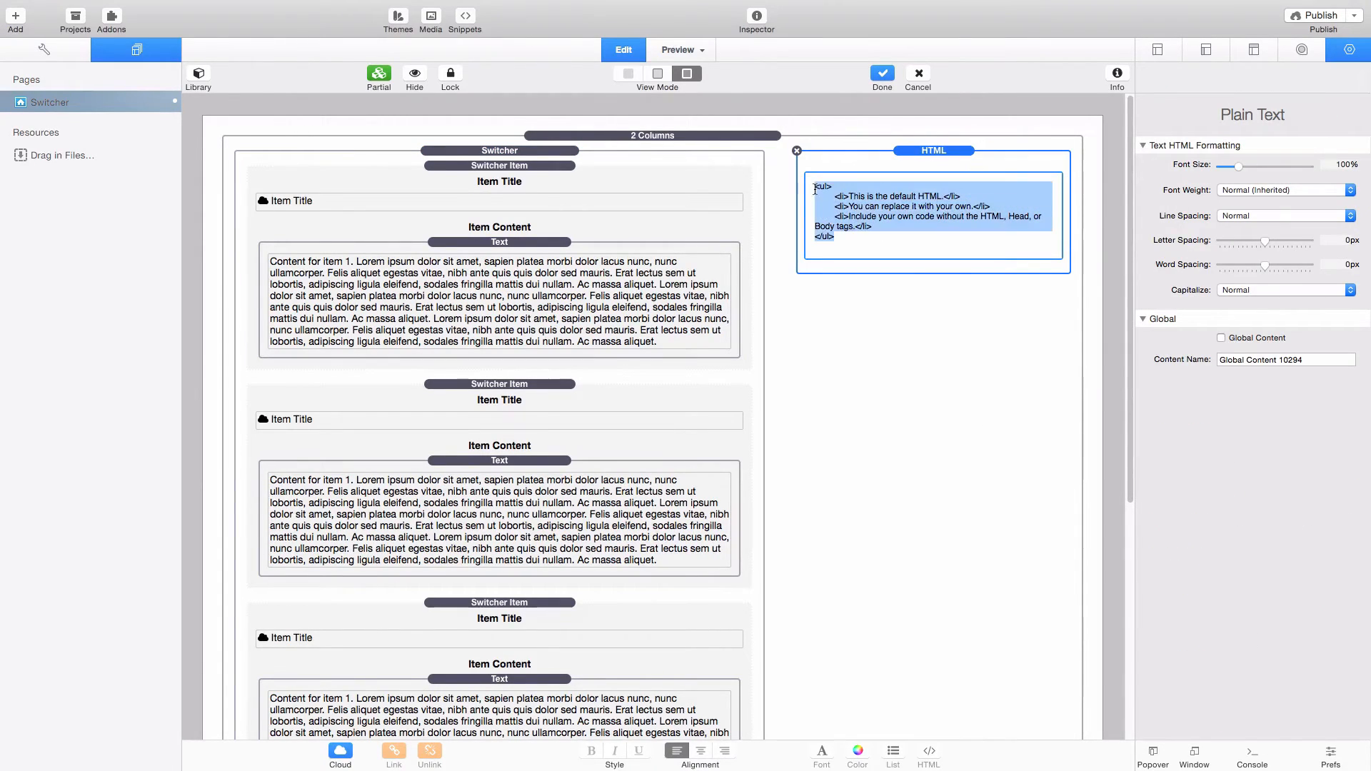
pyautogui.write('<d')
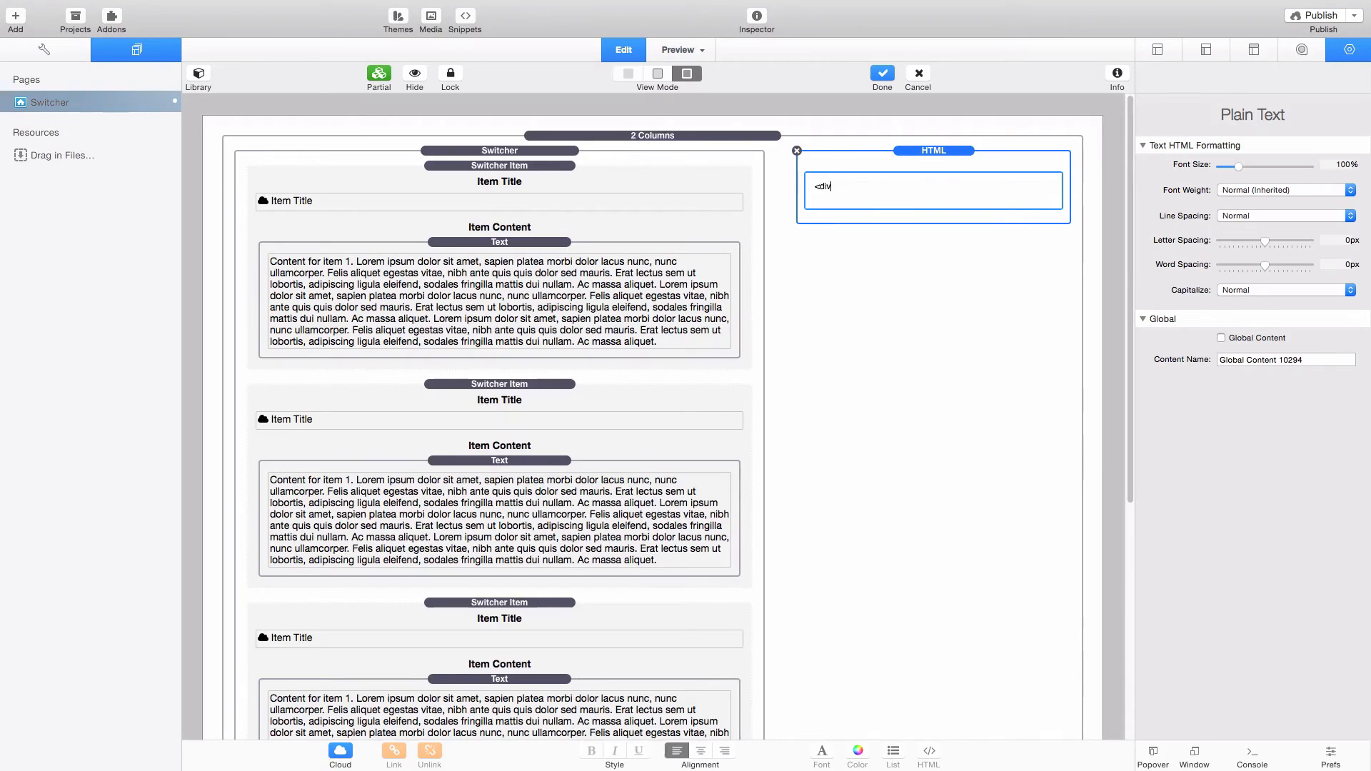
pyautogui.write('iv></div>')
pyautogui.click(836, 186)
pyautogui.write('id=""mydiv')
pyautogui.click(856, 307)
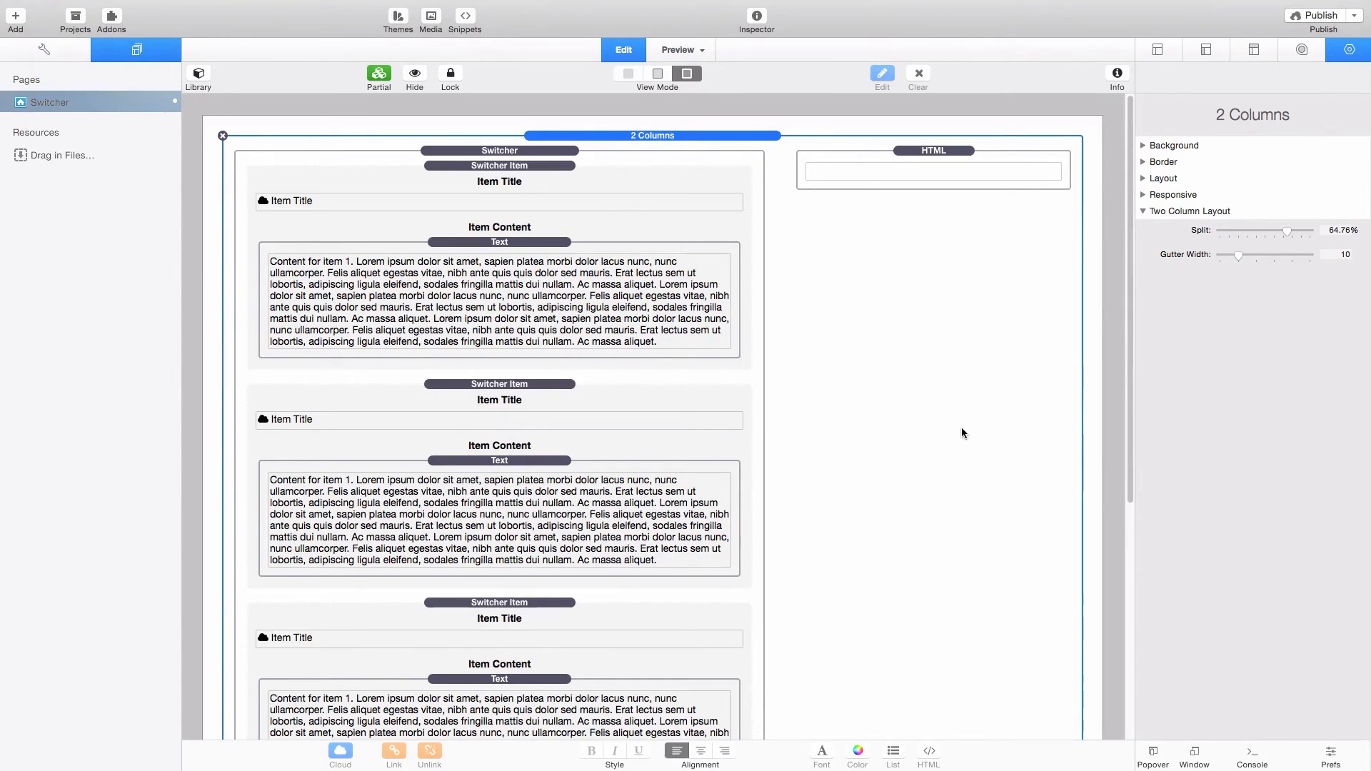
pyautogui.press('super+r')
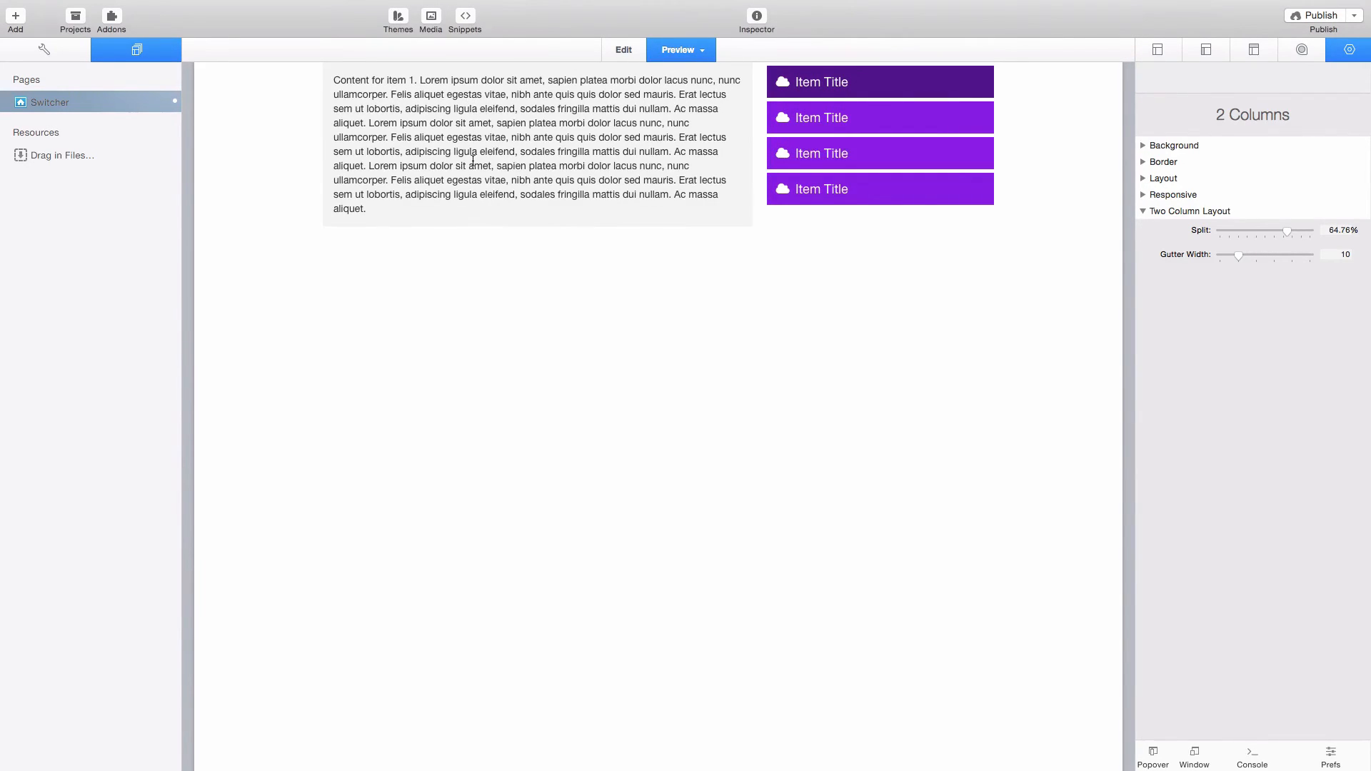
pyautogui.press('super+r')
# - Change the opening of the second Switcher Item's text to "Content for item 2"
pyautogui.scroll(-2, 351, 431)
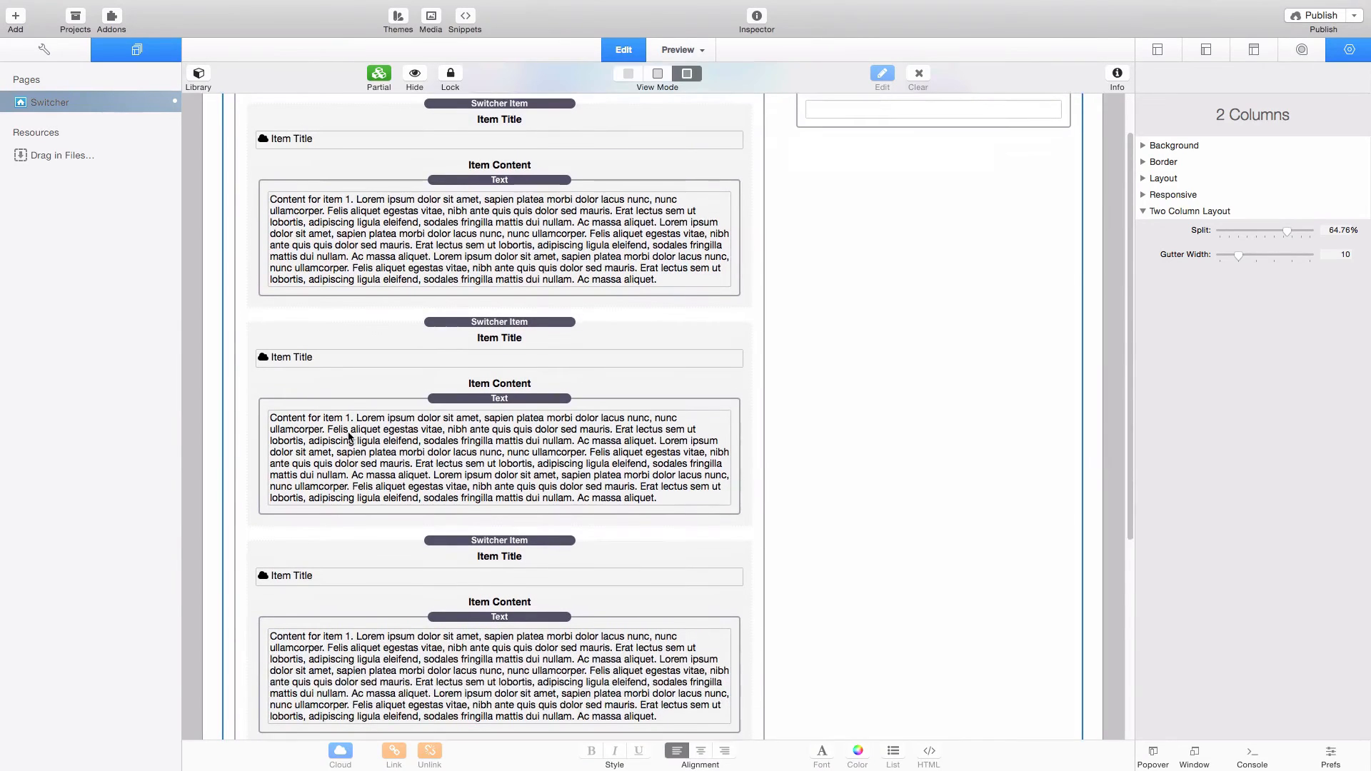
pyautogui.doubleClick(349, 433)
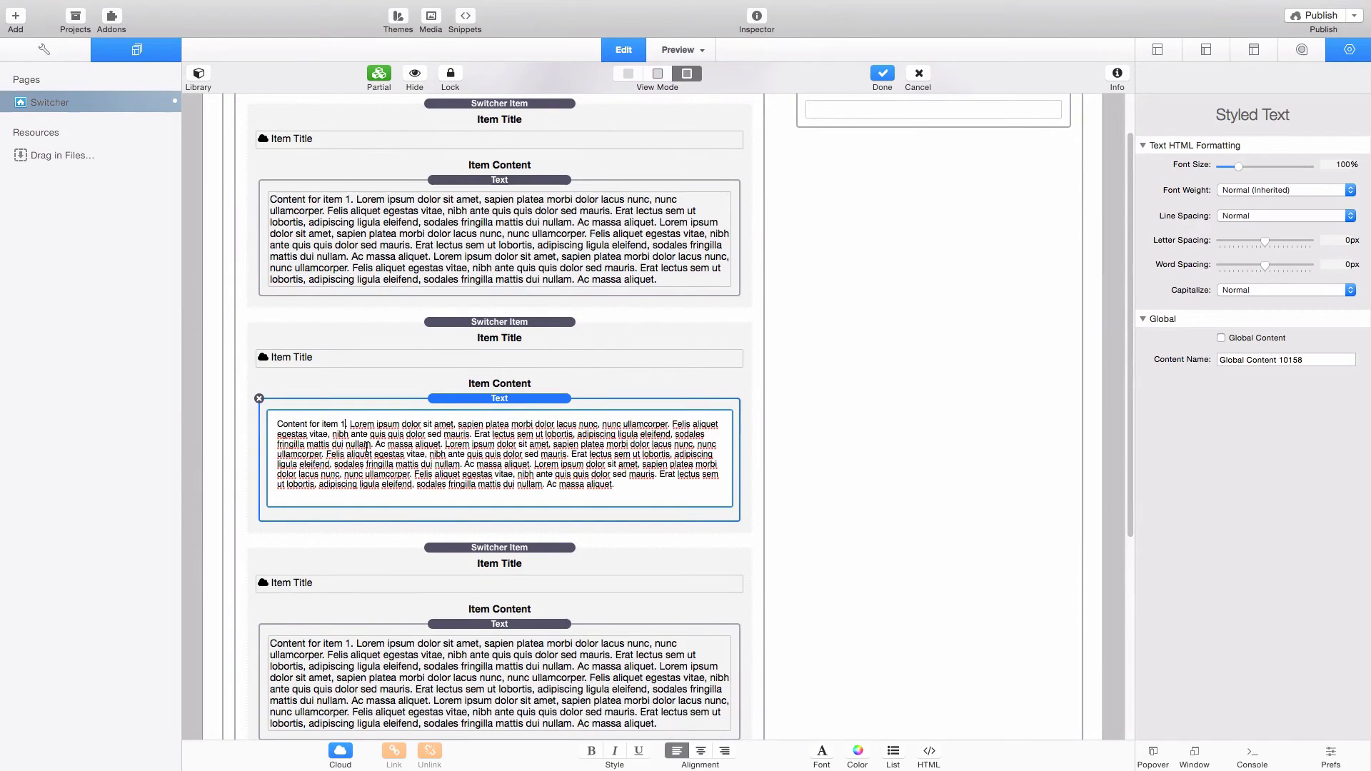
pyautogui.press('BackSpace')
pyautogui.write('2')
pyautogui.click(217, 469)
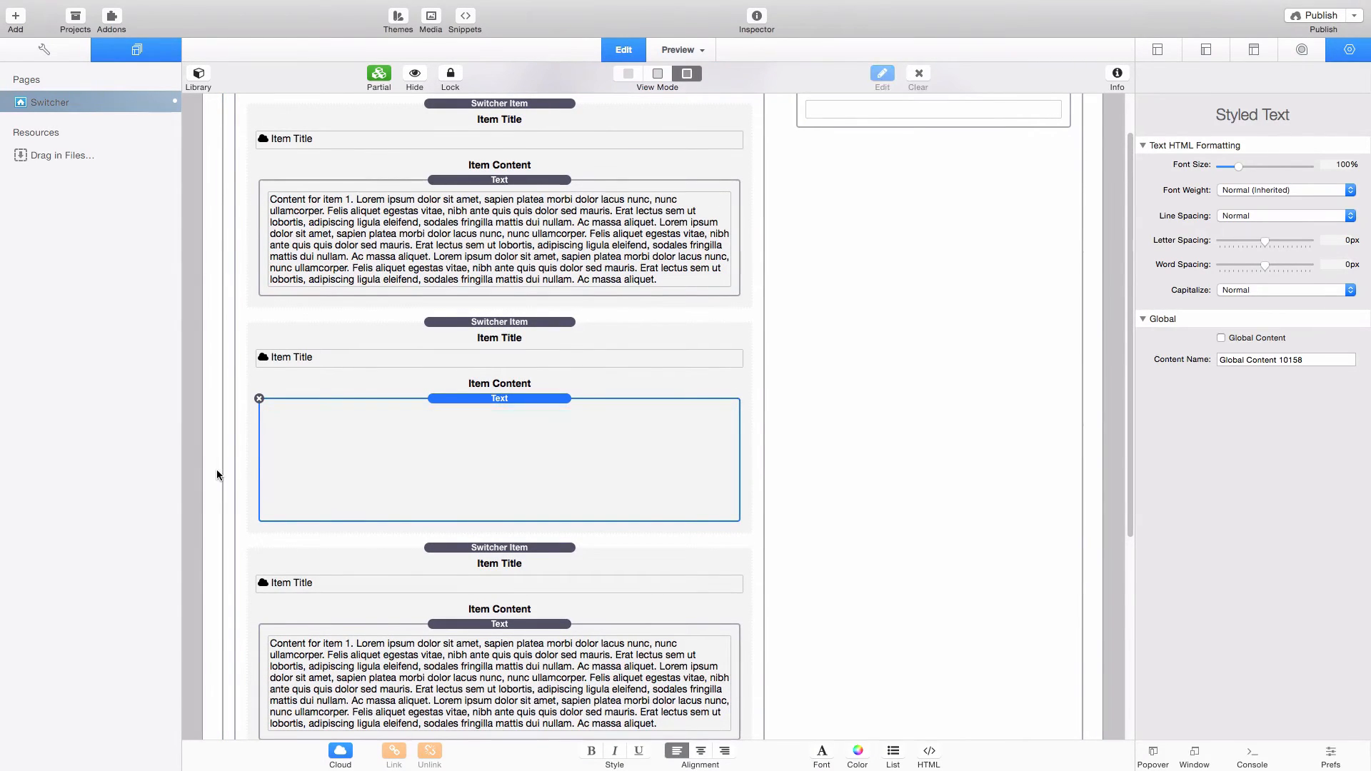
# - Change the opening of the third Switcher Item's text to "Content for item 3"
pyautogui.scroll(-5, 319, 421)
pyautogui.doubleClick(319, 422)
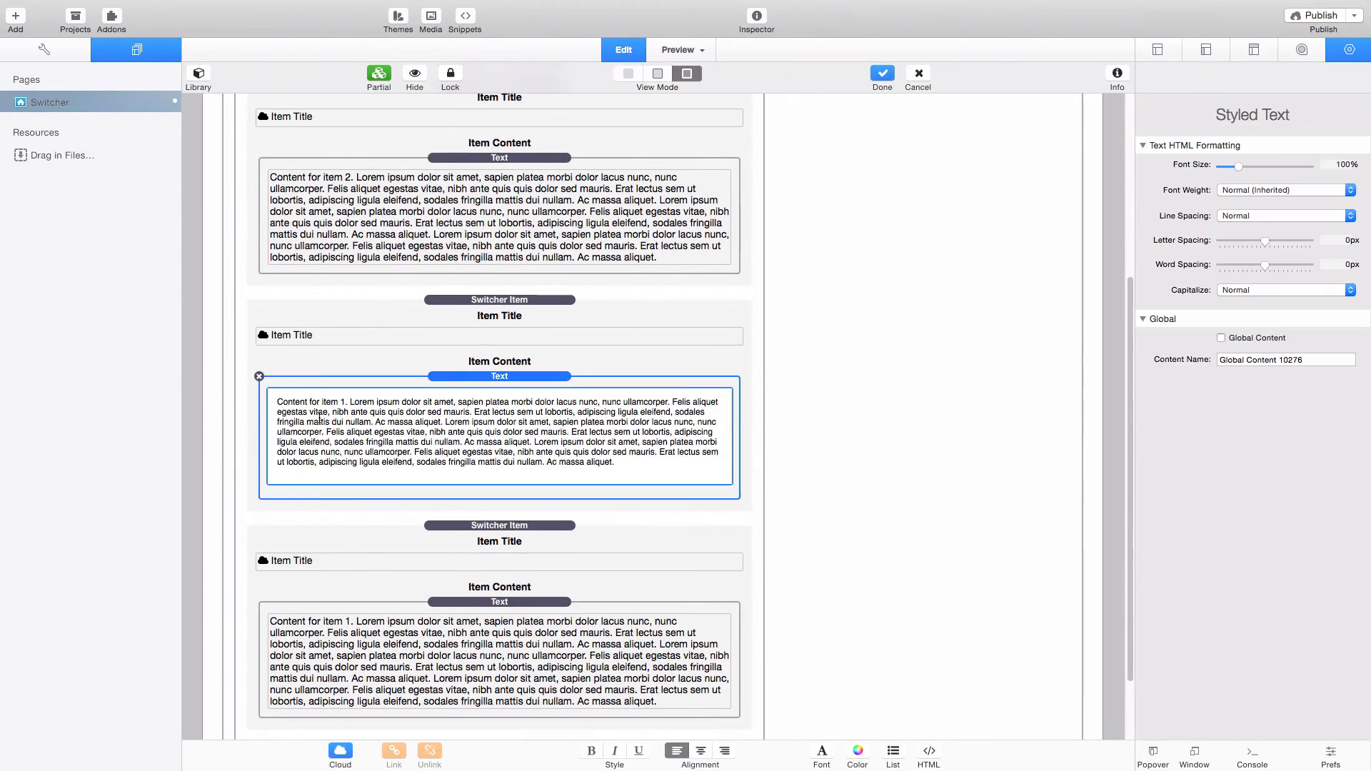
pyautogui.click(347, 398)
pyautogui.press('BackSpace')
pyautogui.write('2')
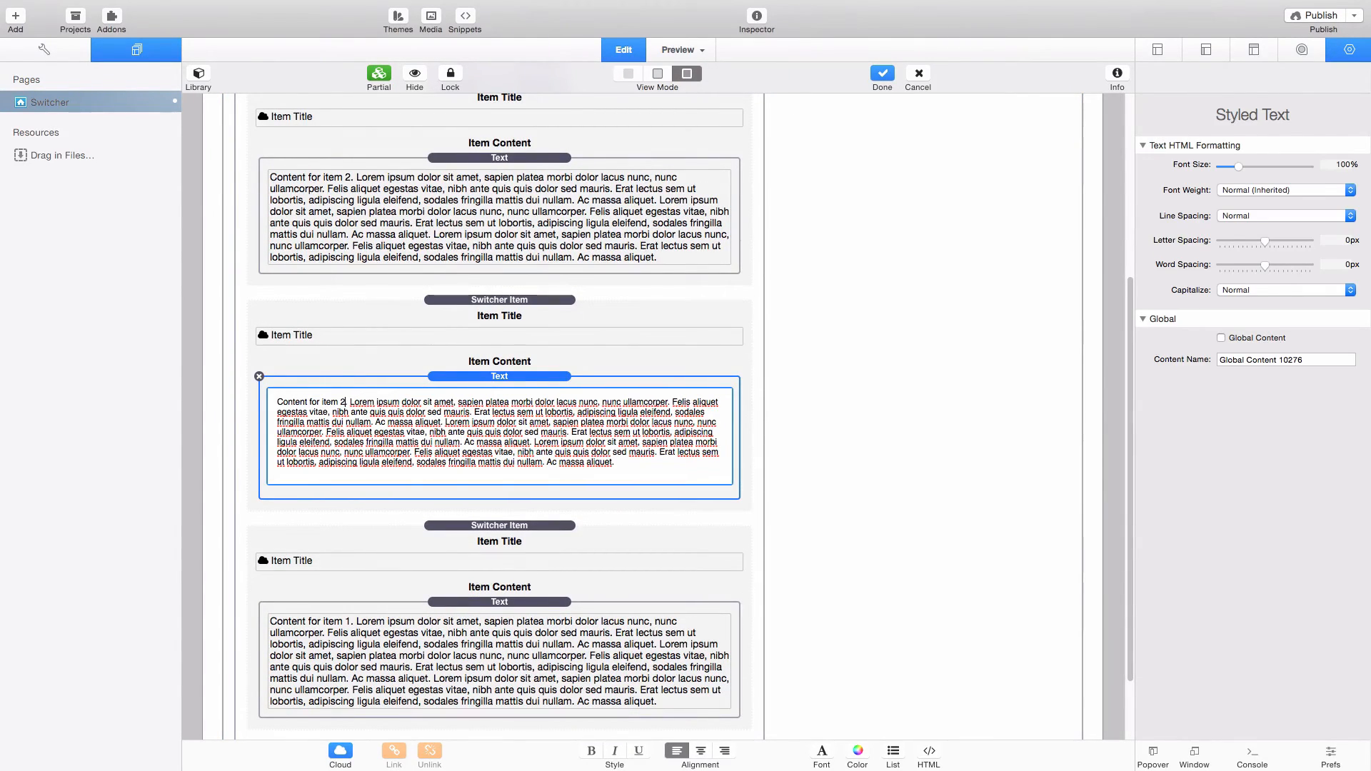
pyautogui.scroll(-3, 258, 465)
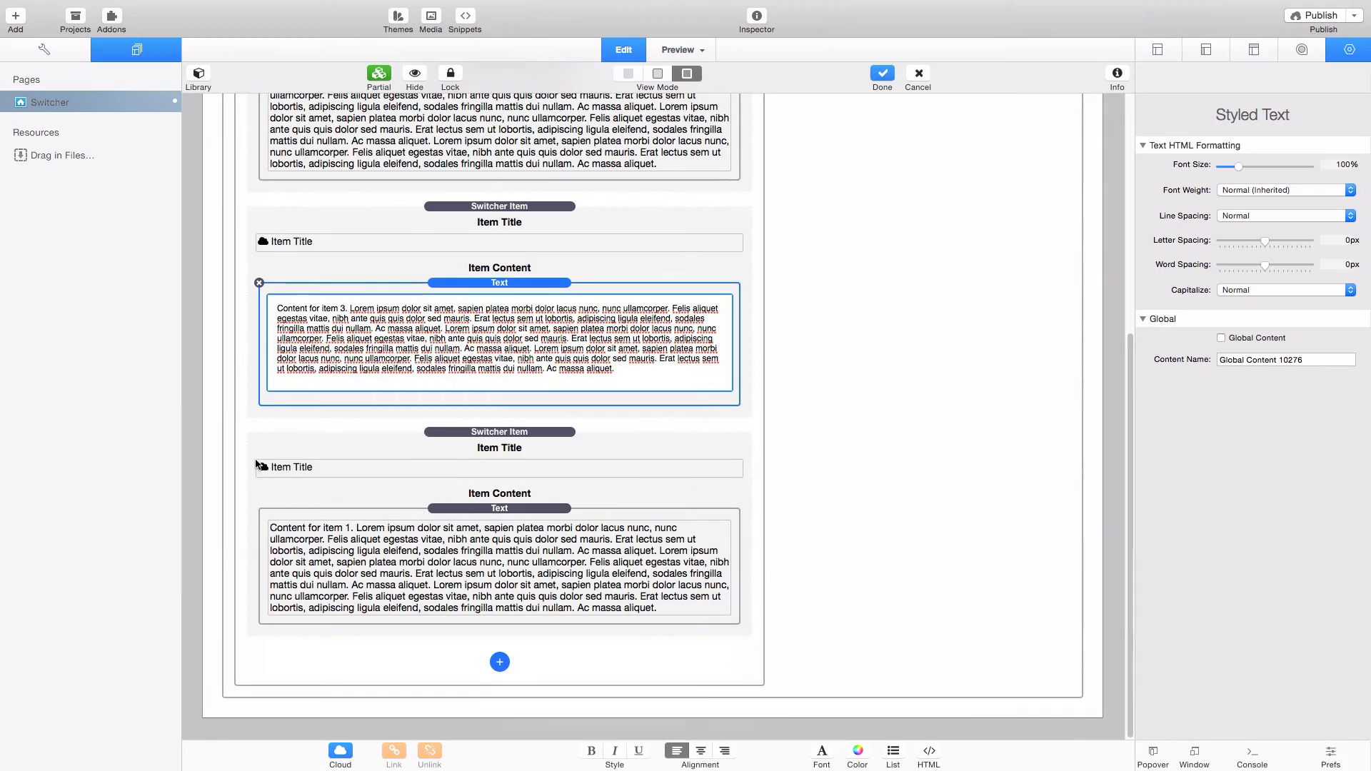
# - Change the opening of the fourth Switcher Item's text to "Content for item 4"
pyautogui.doubleClick(318, 542)
pyautogui.click(347, 535)
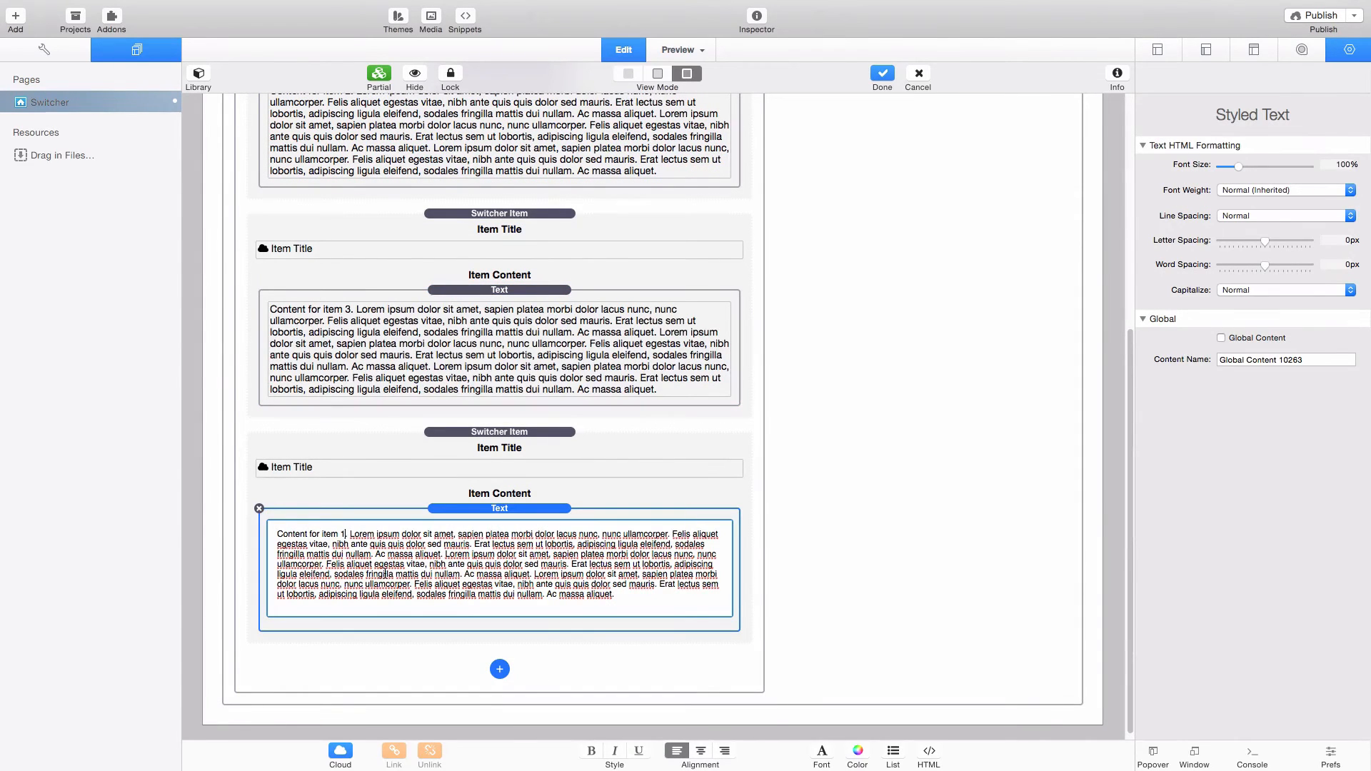
pyautogui.press('BackSpace')
pyautogui.write('4')
pyautogui.click(211, 471)
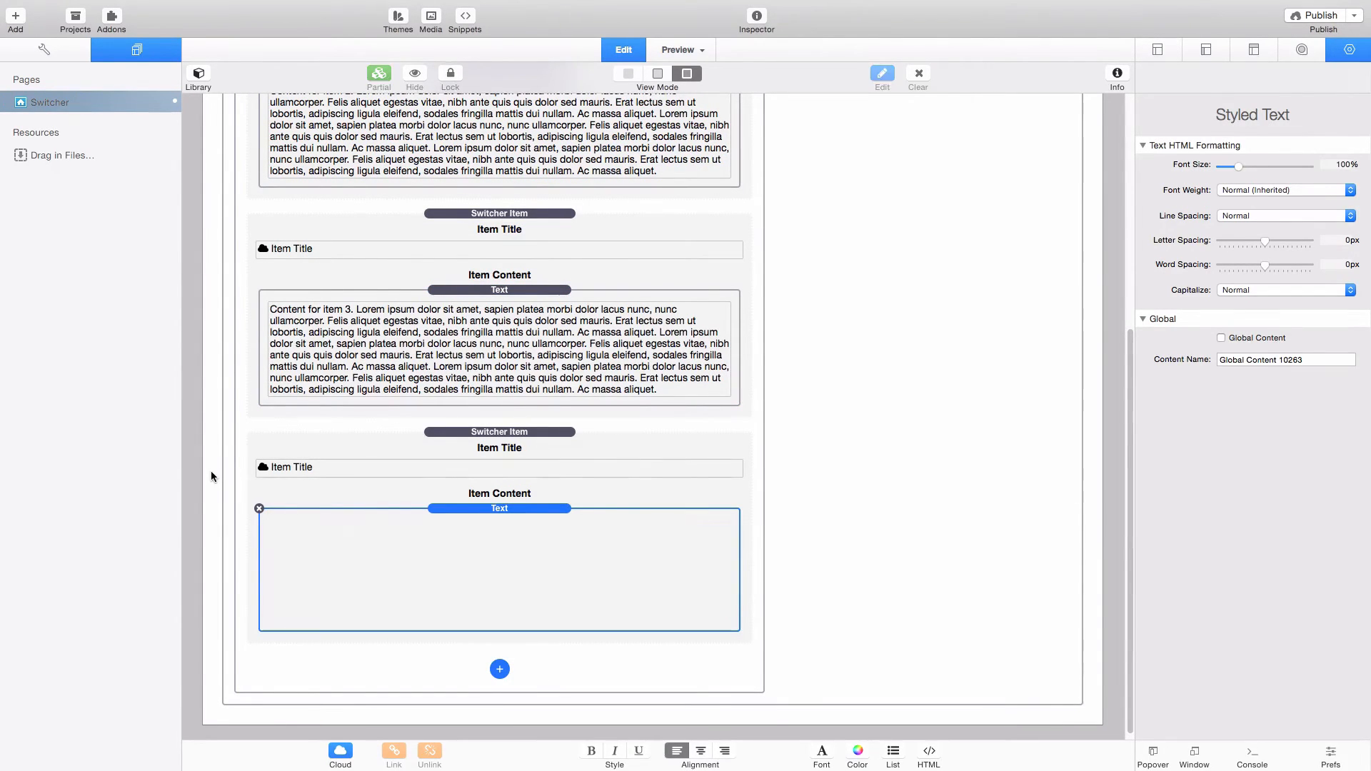
# - Preview the page and switch between all four items using the cloned headings beside the content
pyautogui.press('super+r')
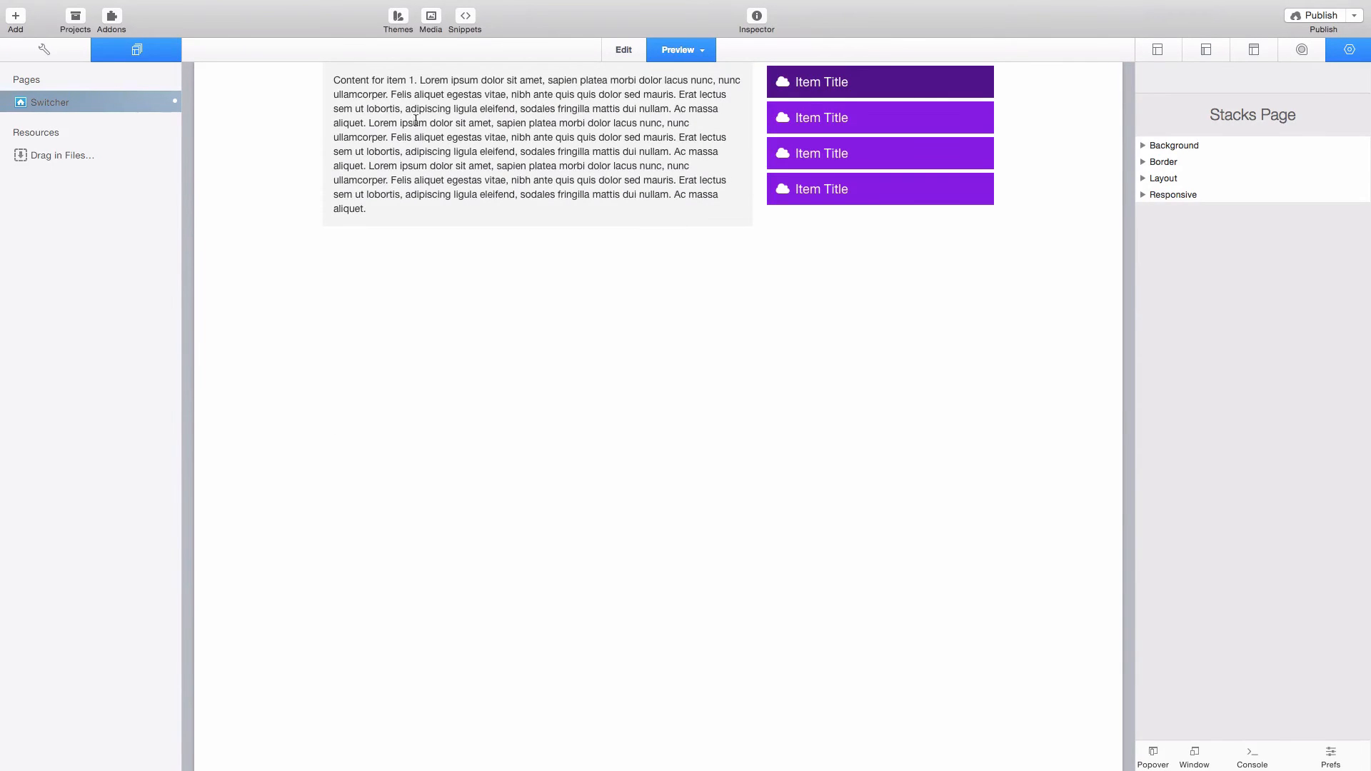
pyautogui.click(830, 125)
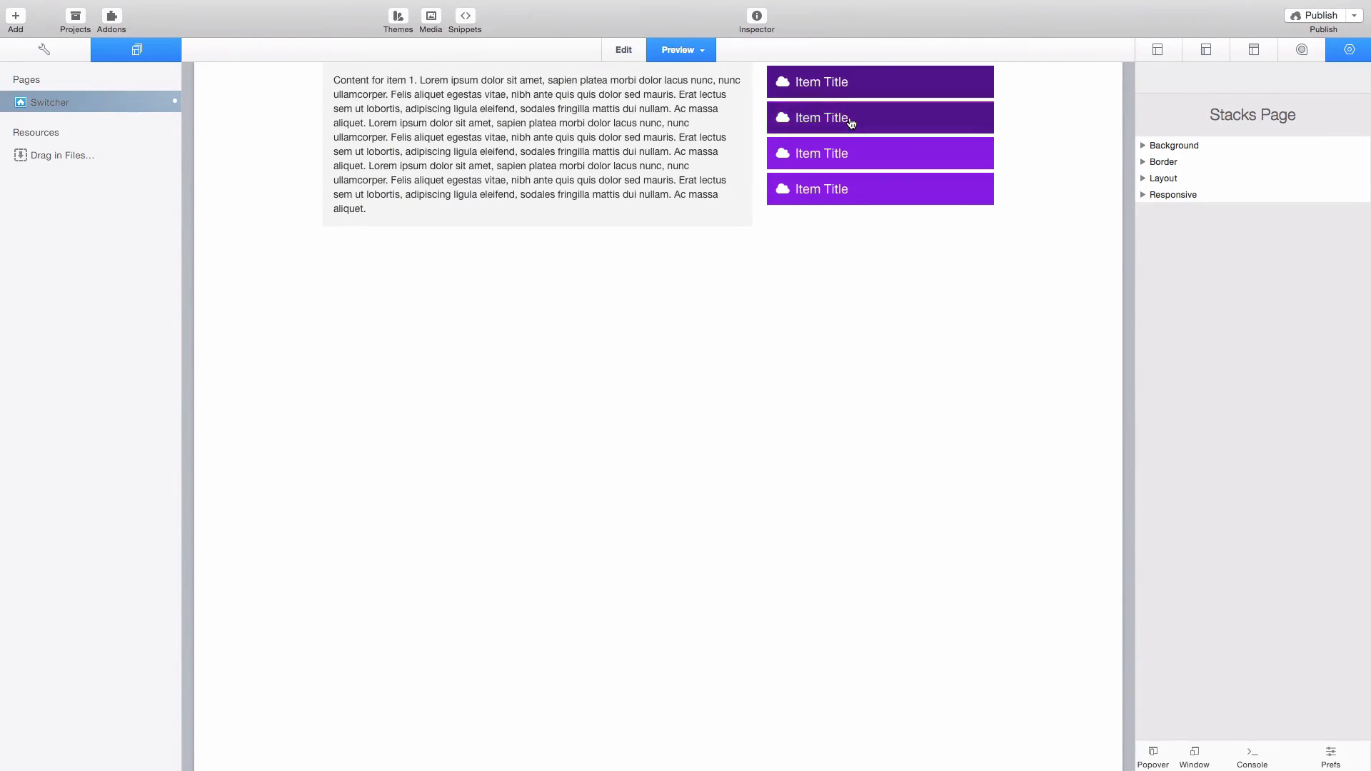
pyautogui.click(919, 154)
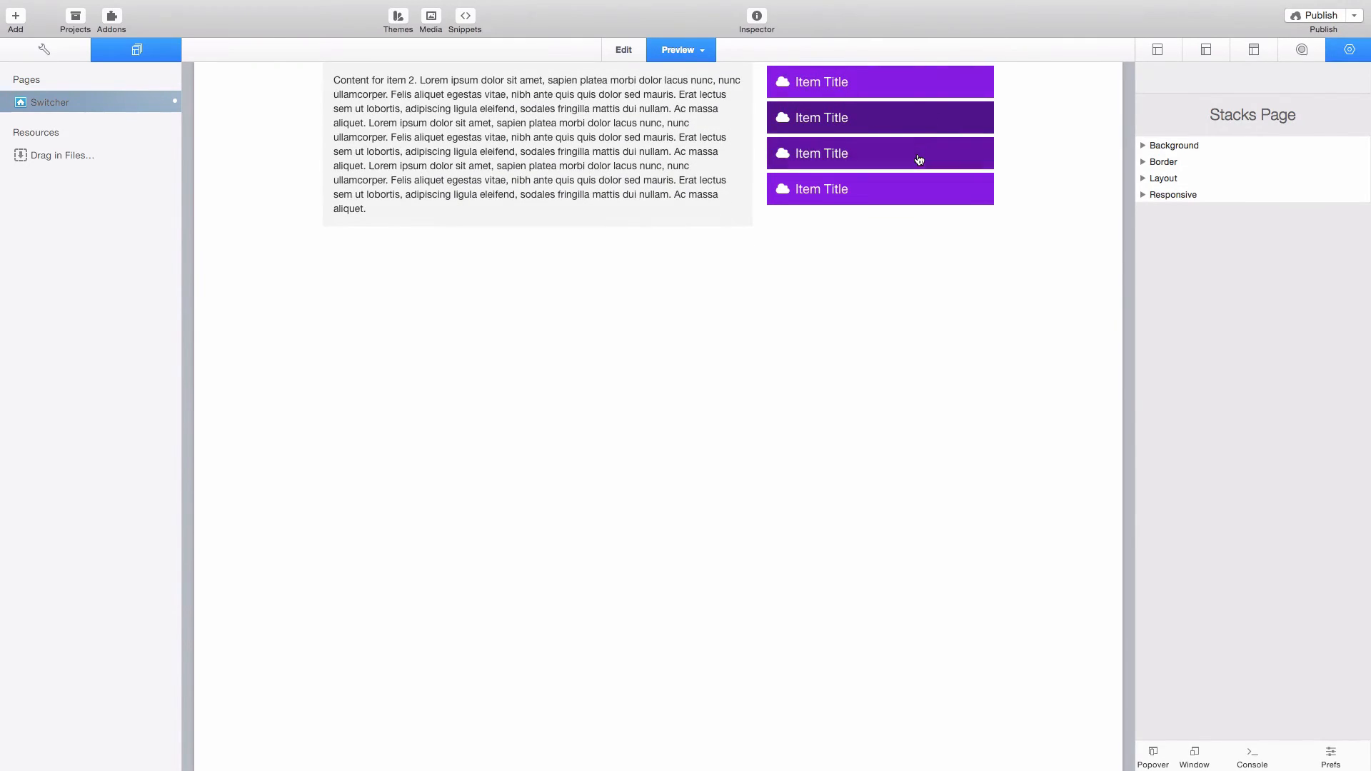
pyautogui.click(931, 189)
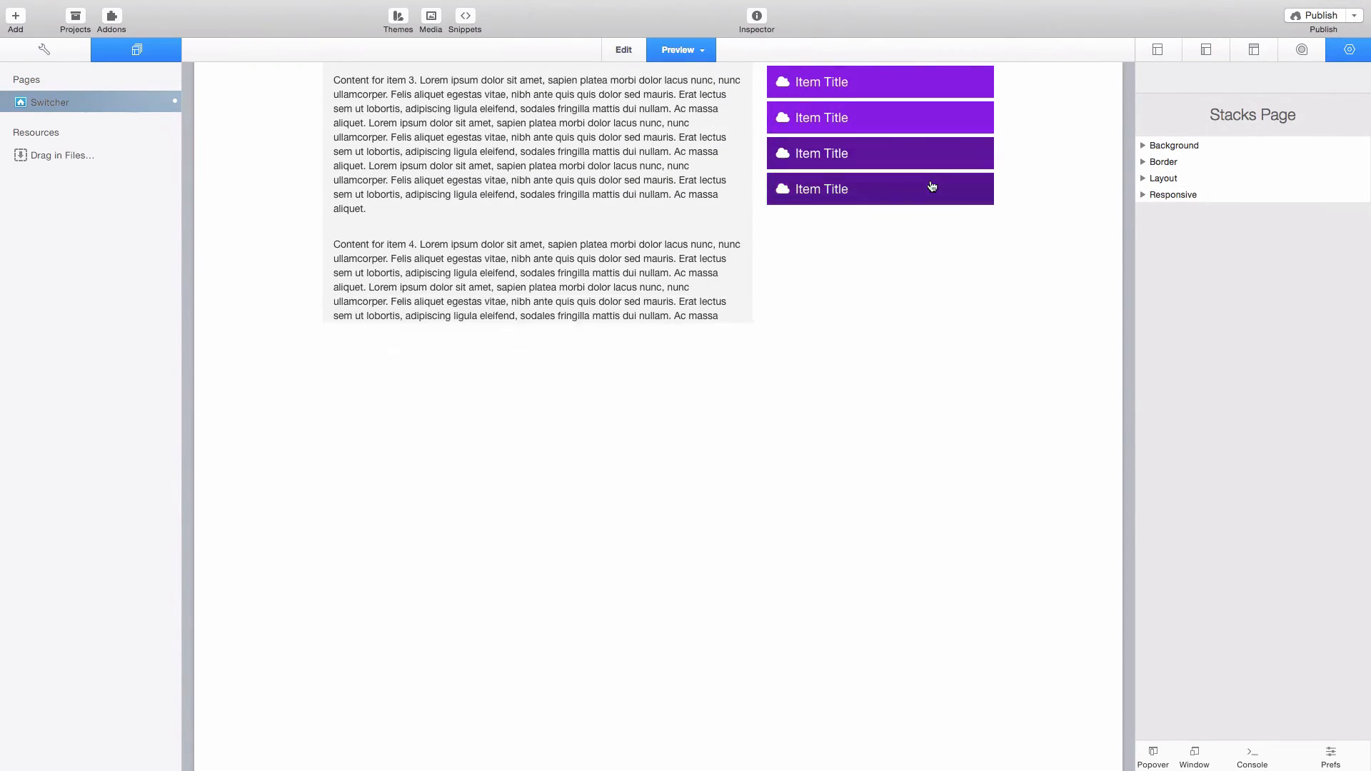
pyautogui.click(850, 121)
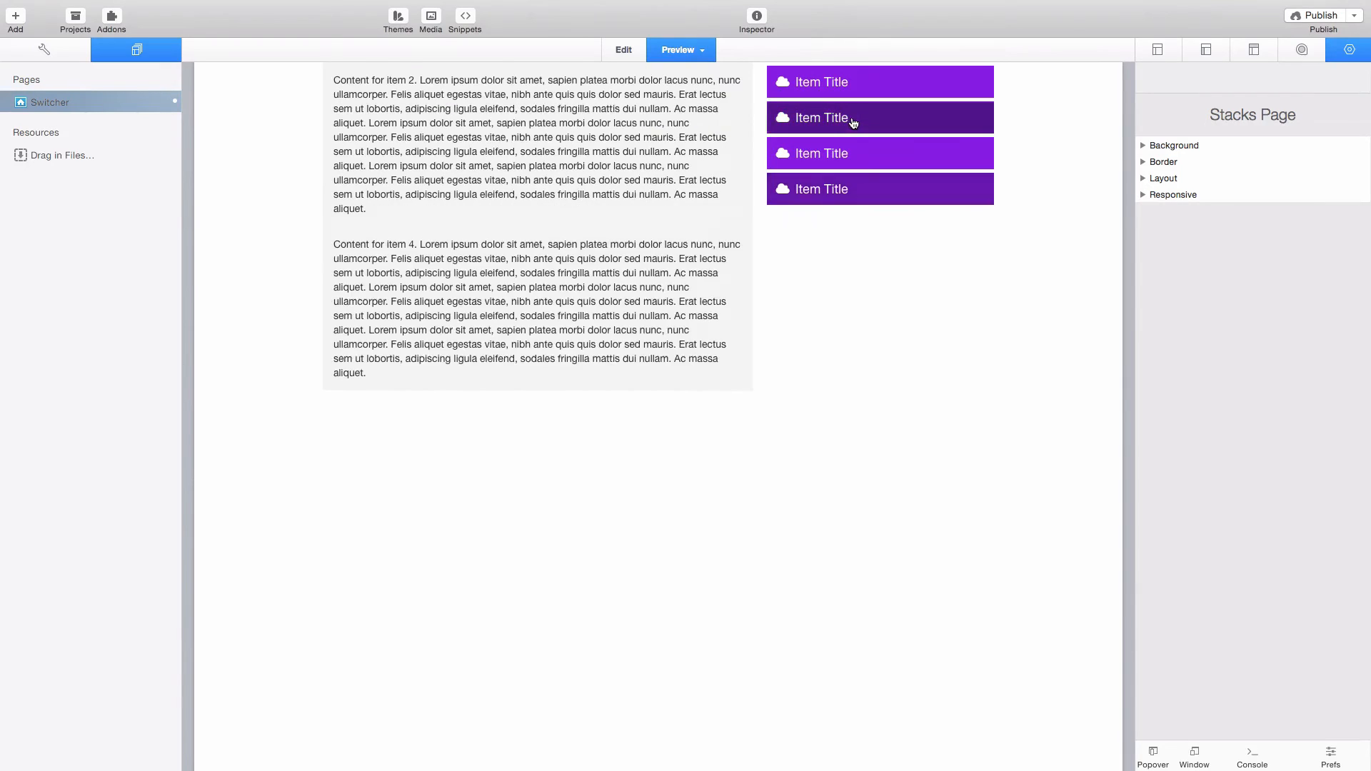
pyautogui.click(888, 83)
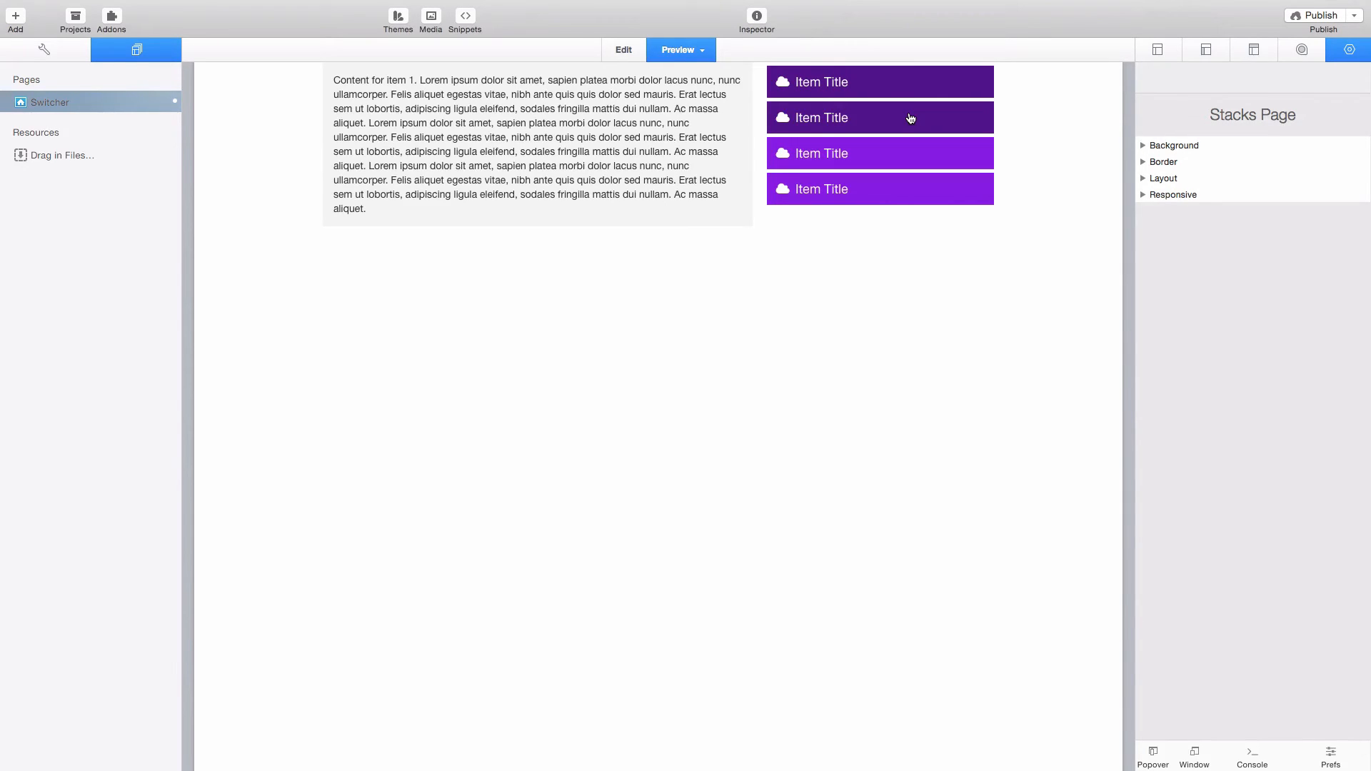
# - Apply the Black & White 6.1 theme to the page
pyautogui.click(395, 20)
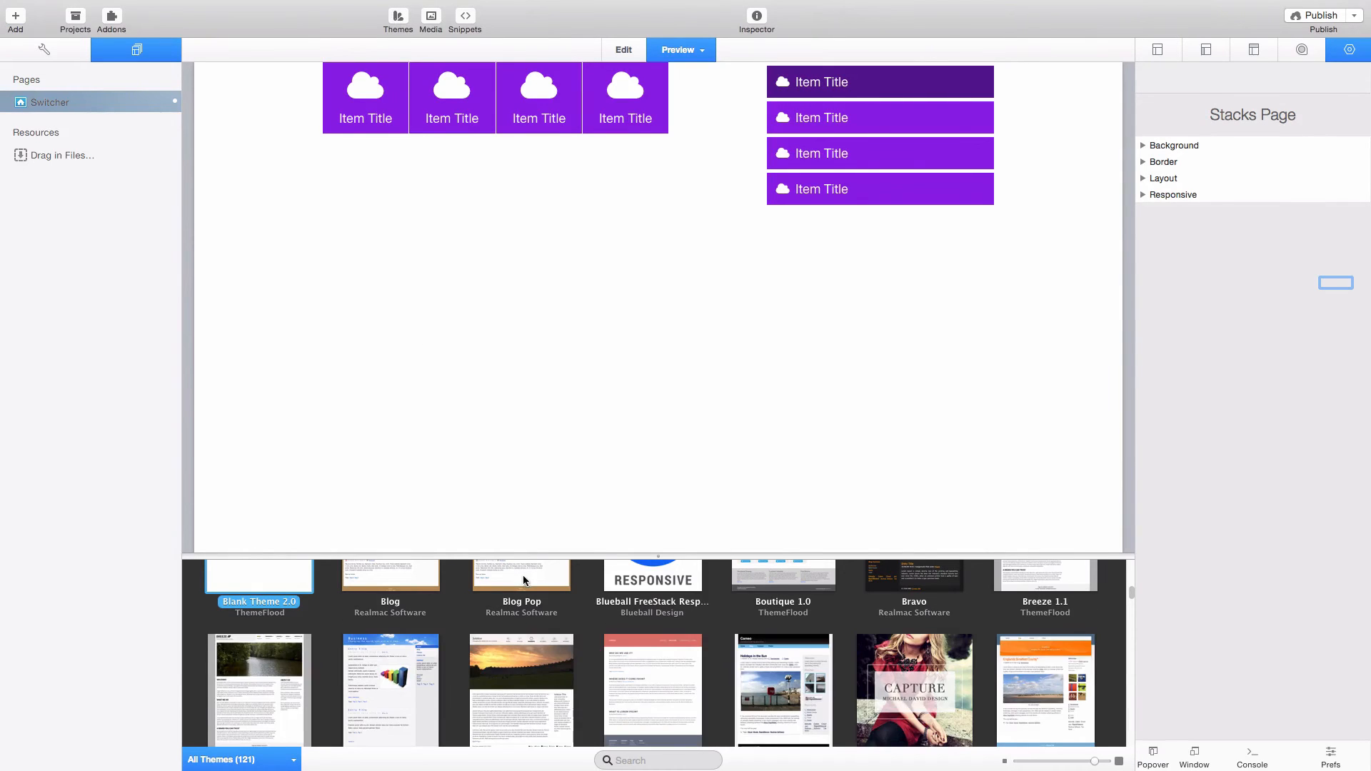
pyautogui.scroll(3, 526, 582)
pyautogui.scroll(3, 526, 582)
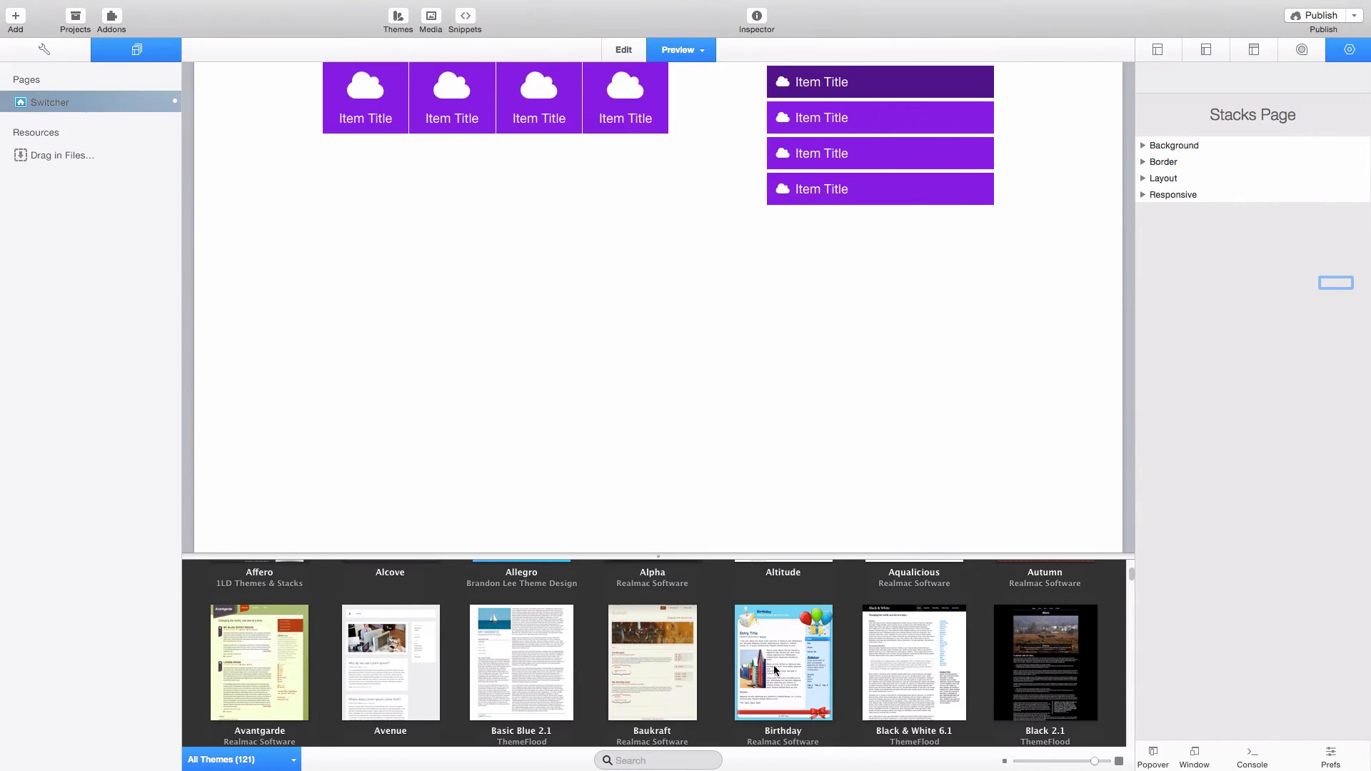
pyautogui.click(900, 682)
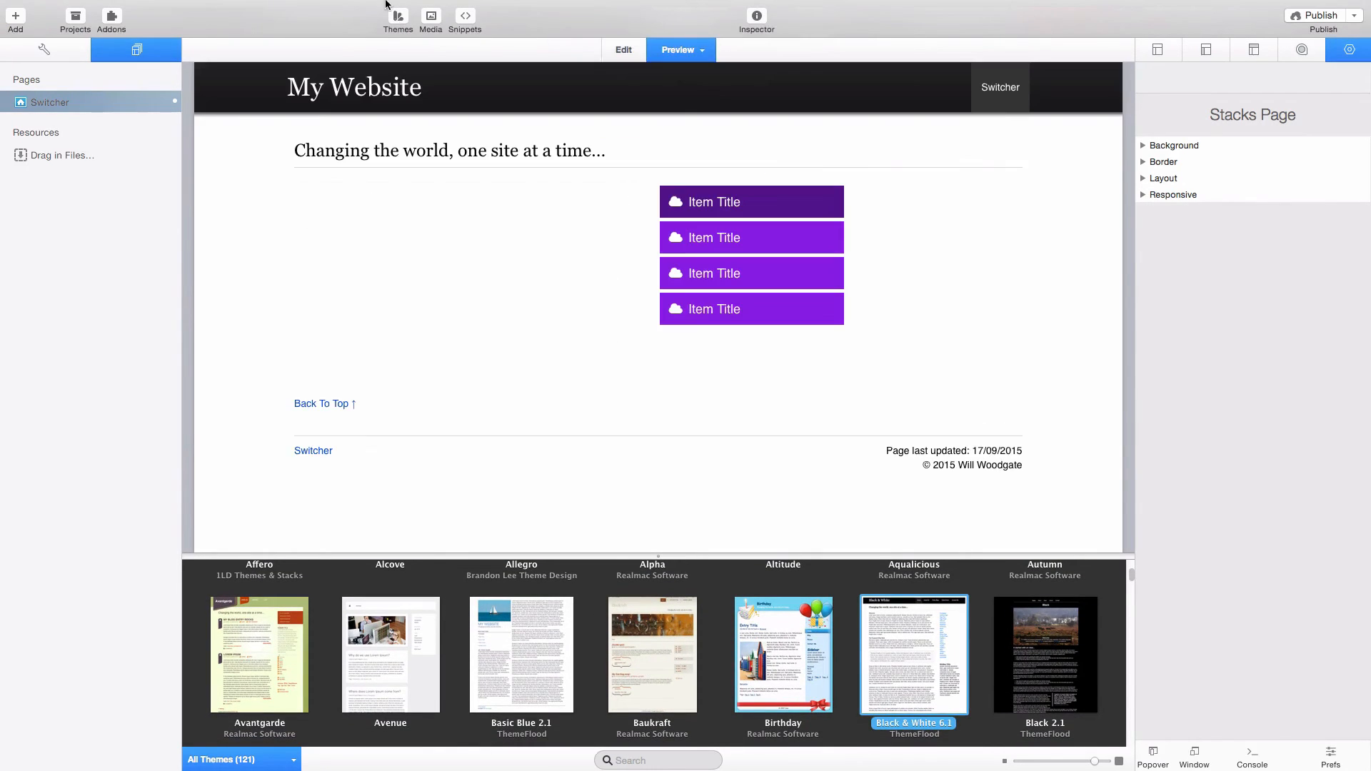
pyautogui.click(403, 22)
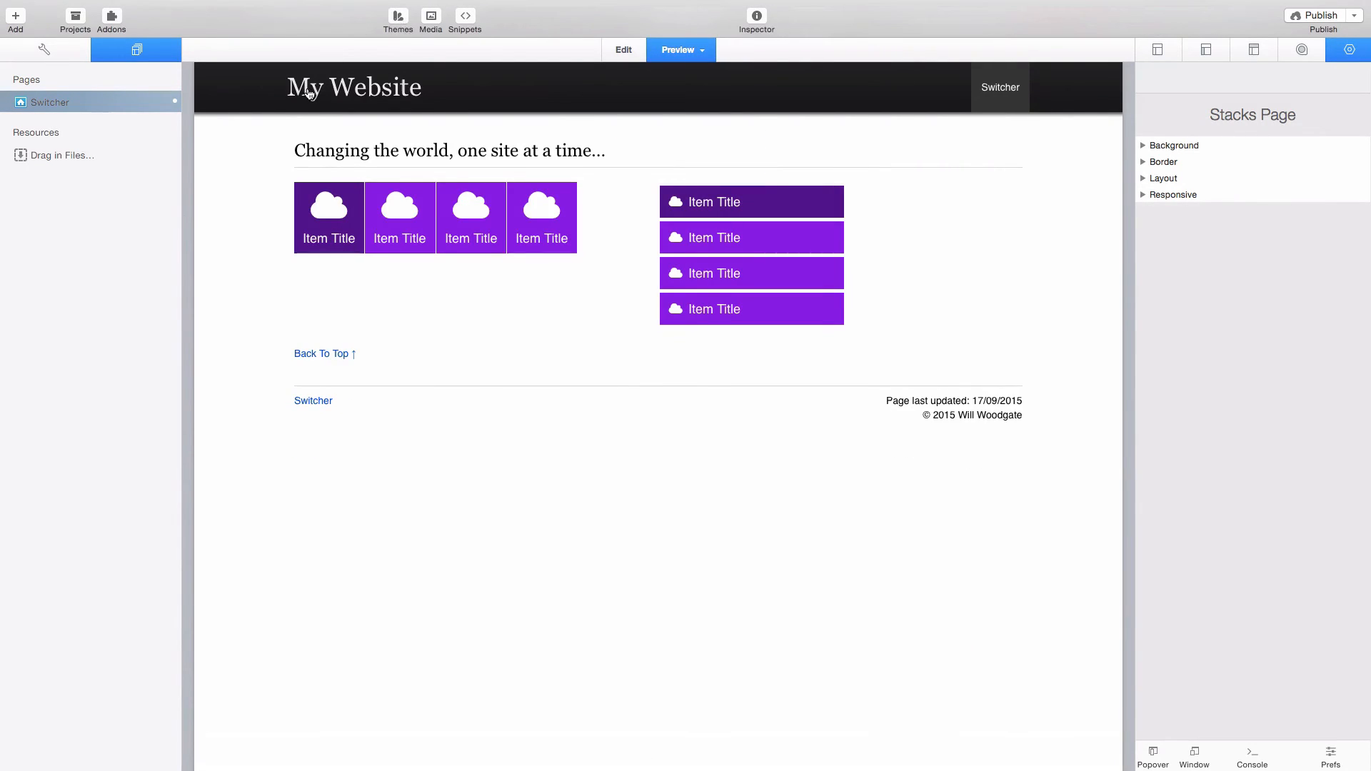
# - Return to editing and move the Switcher stack out of the 2 Columns stack to the position above it
pyautogui.press('super+r')
pyautogui.scroll(6, 838, 267)
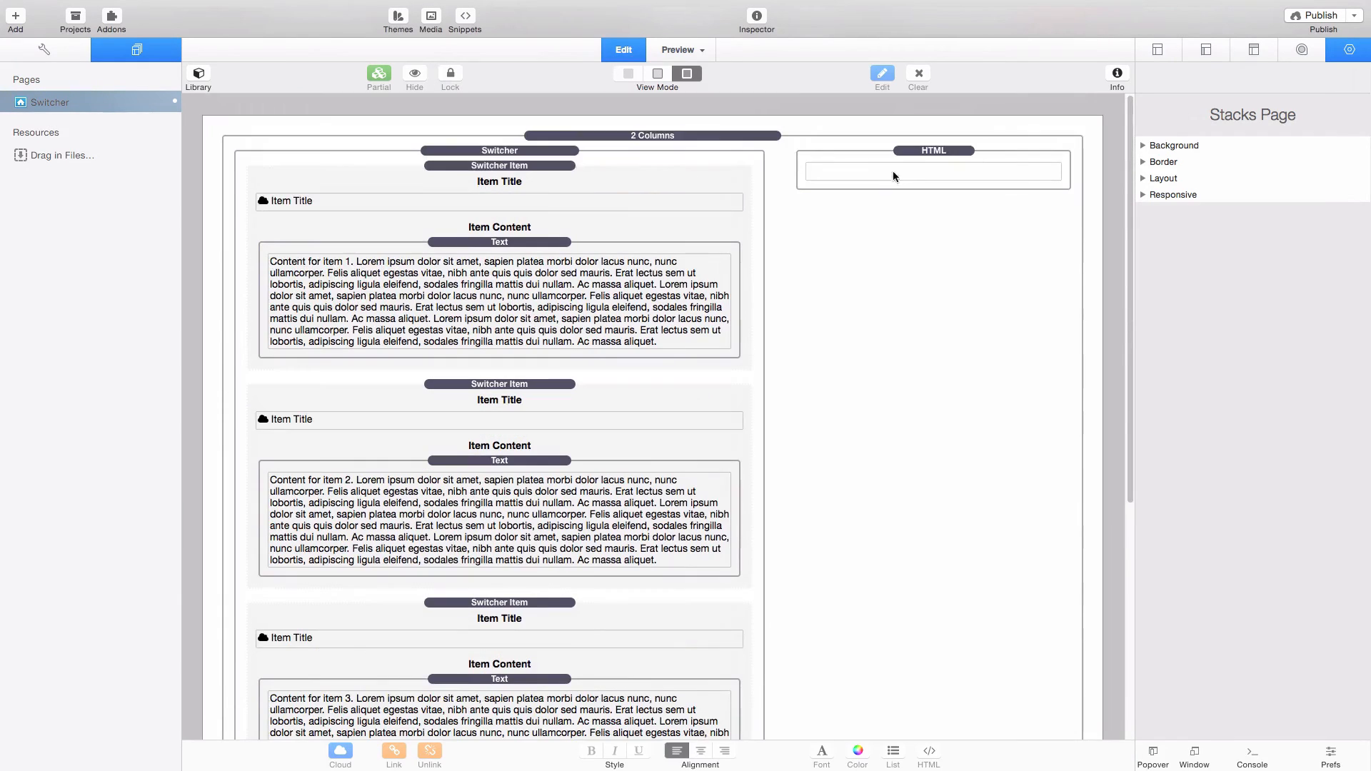
pyautogui.click(537, 152)
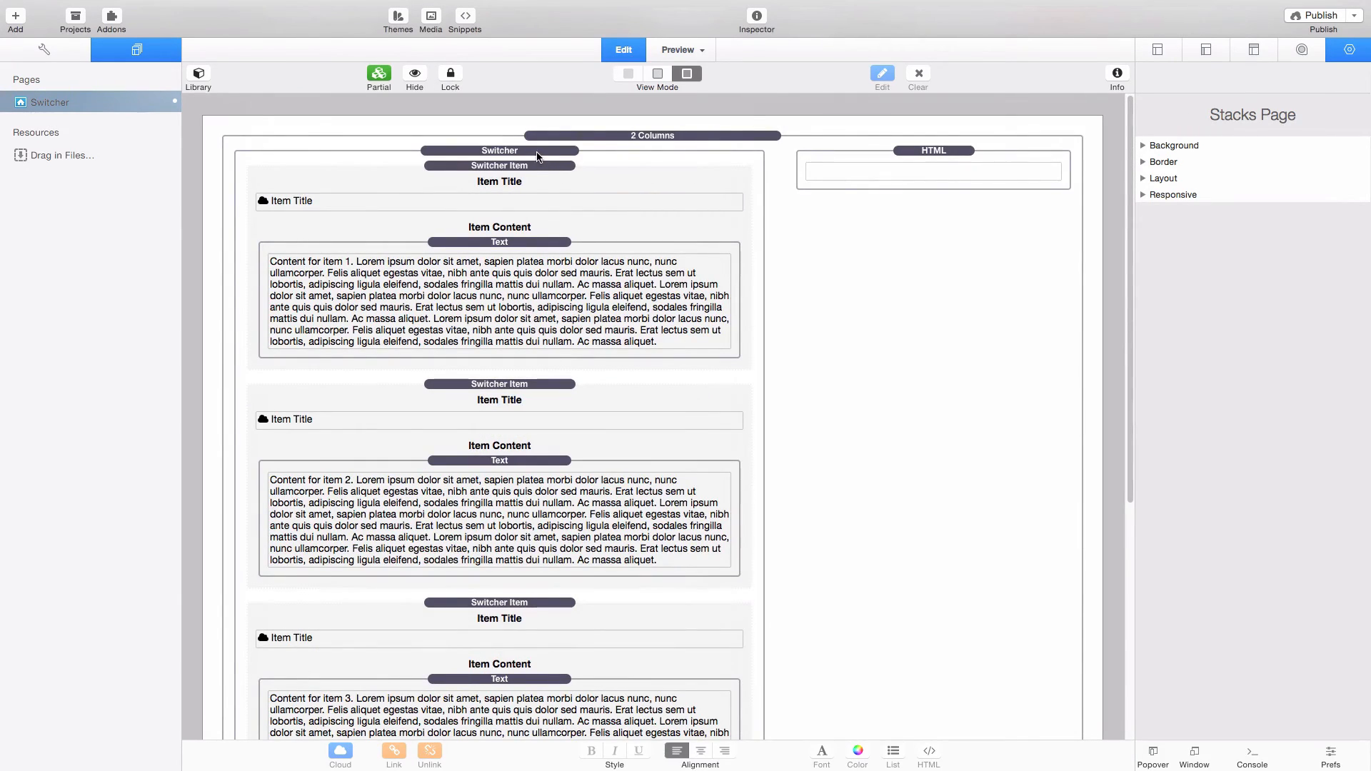
pyautogui.click(588, 129)
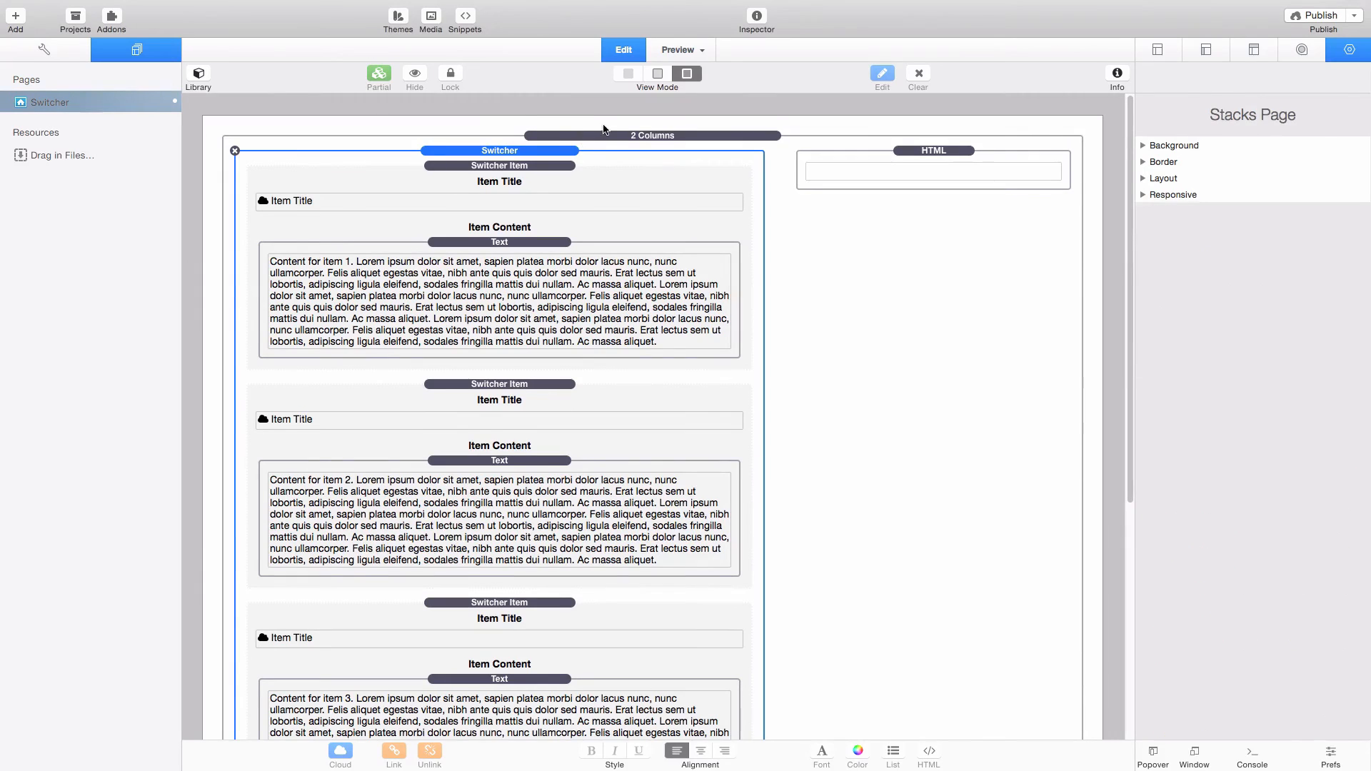
pyautogui.moveTo(603, 124); pyautogui.dragTo(602, 125)
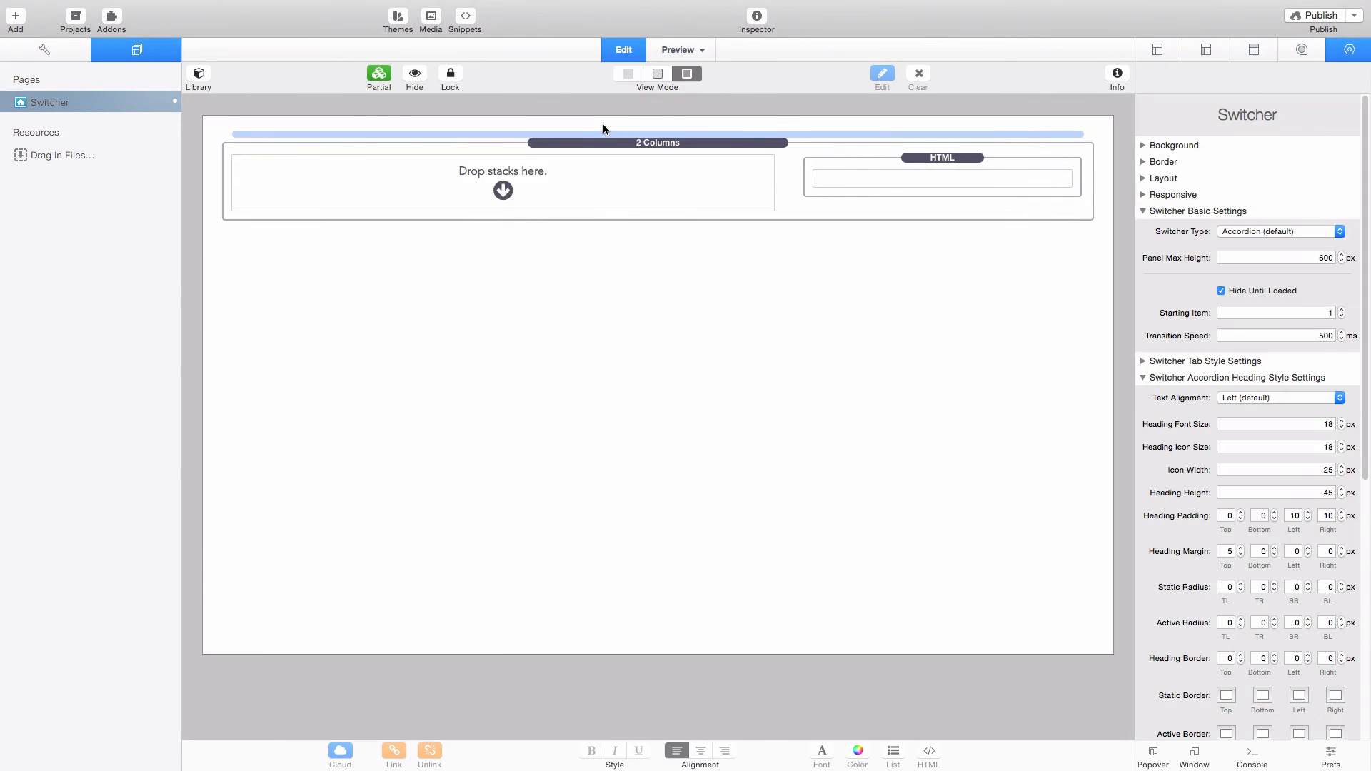
# - Cut the <div id="mydiv"></div> code from the HTML stack and delete the 2 Columns stack
pyautogui.scroll(-2, 808, 379)
pyautogui.scroll(-4, 810, 383)
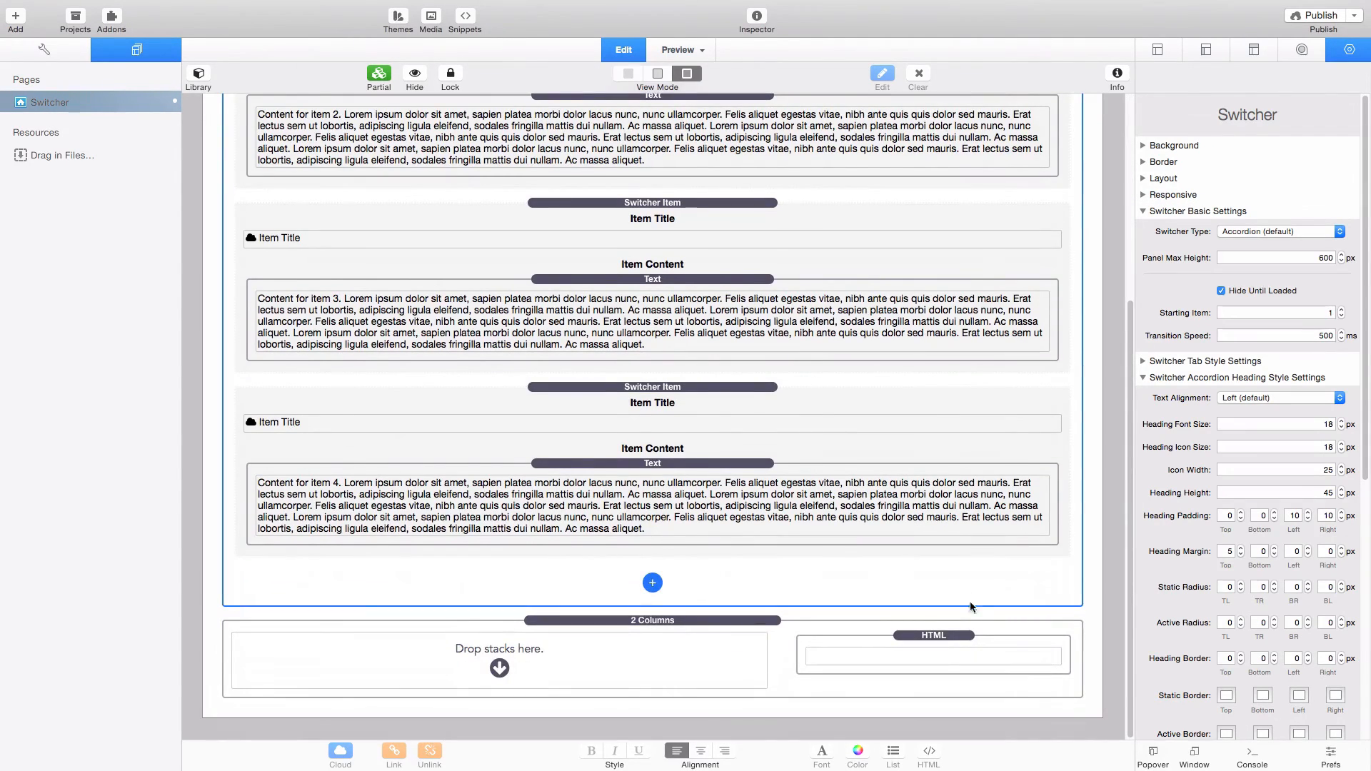
pyautogui.doubleClick(940, 655)
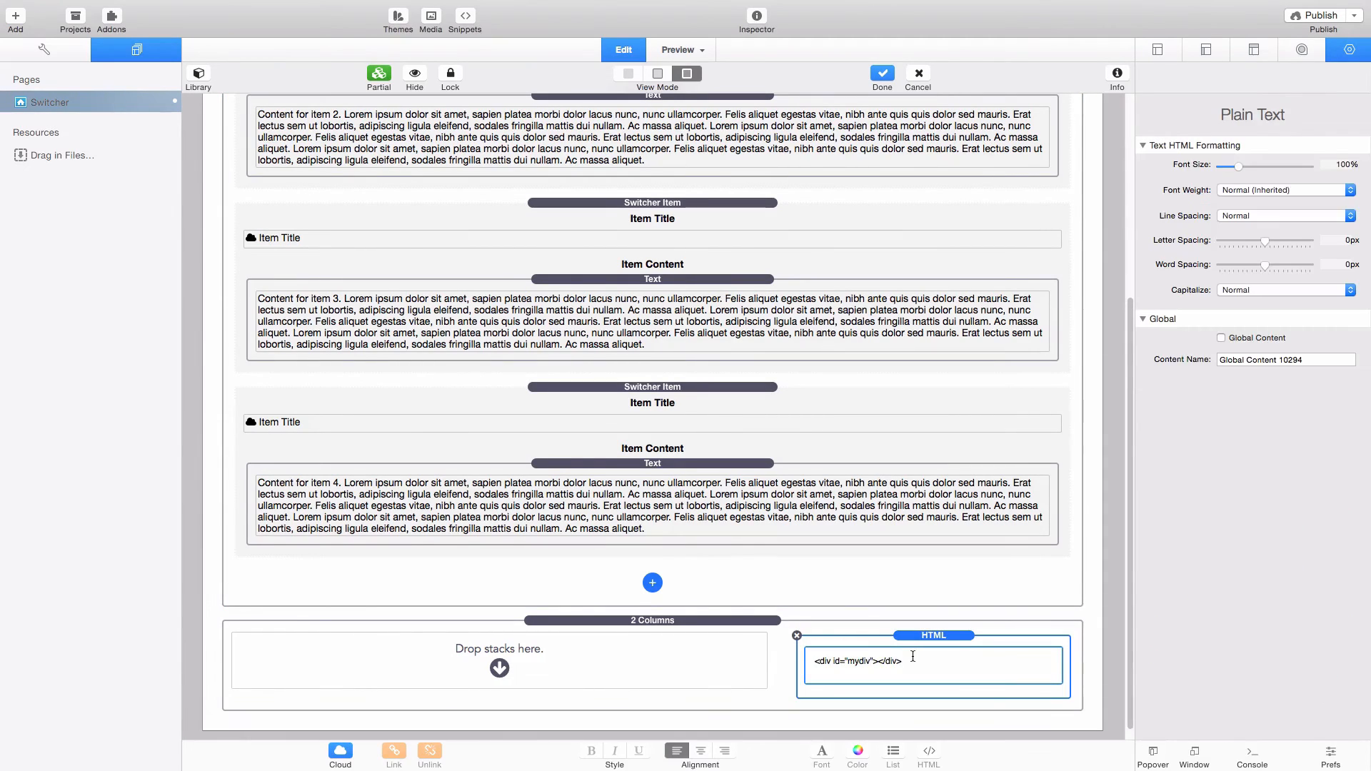
pyautogui.moveTo(905, 661); pyautogui.dragTo(790, 663)
pyautogui.press('super+c')
pyautogui.press('BackSpace')
pyautogui.click(766, 721)
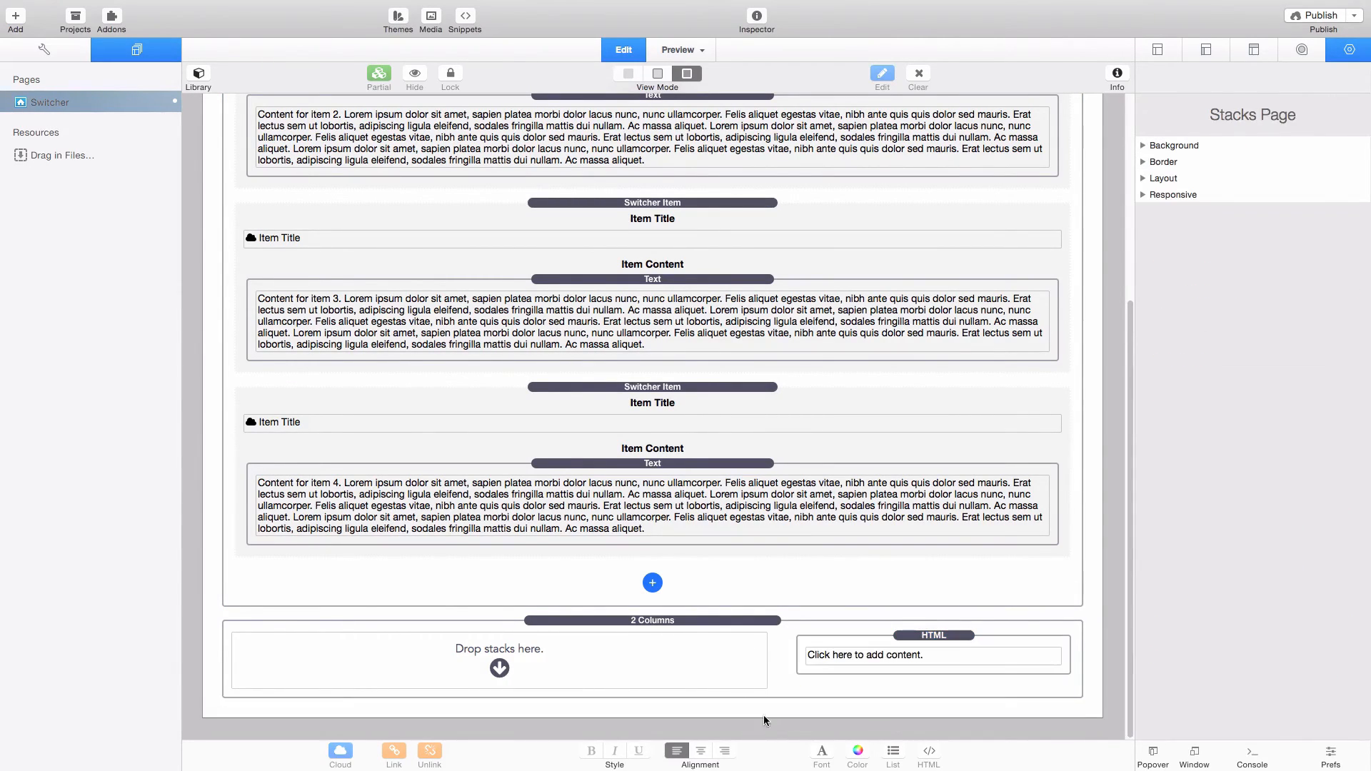
pyautogui.click(696, 622)
pyautogui.press('BackSpace')
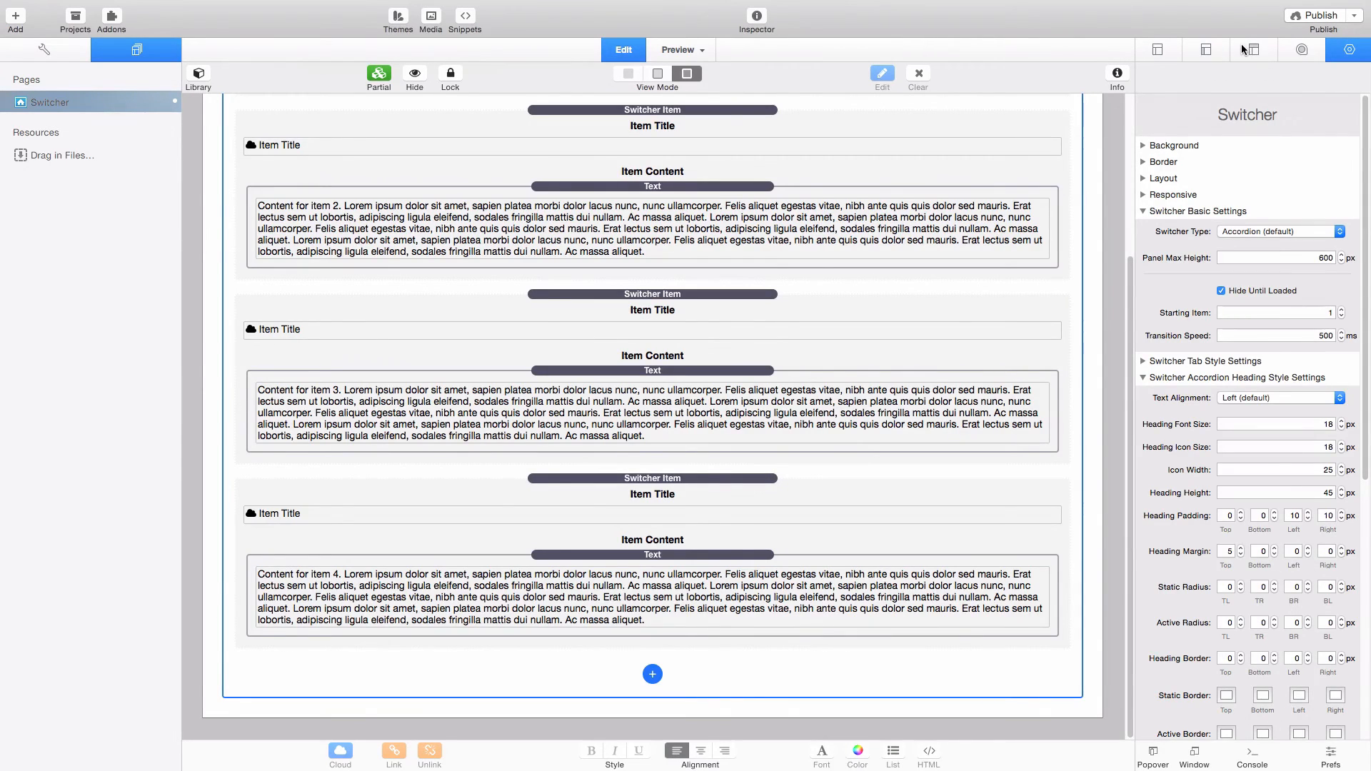
# - Paste the <div id="mydiv"></div> code into the page sidebar content
pyautogui.click(1210, 50)
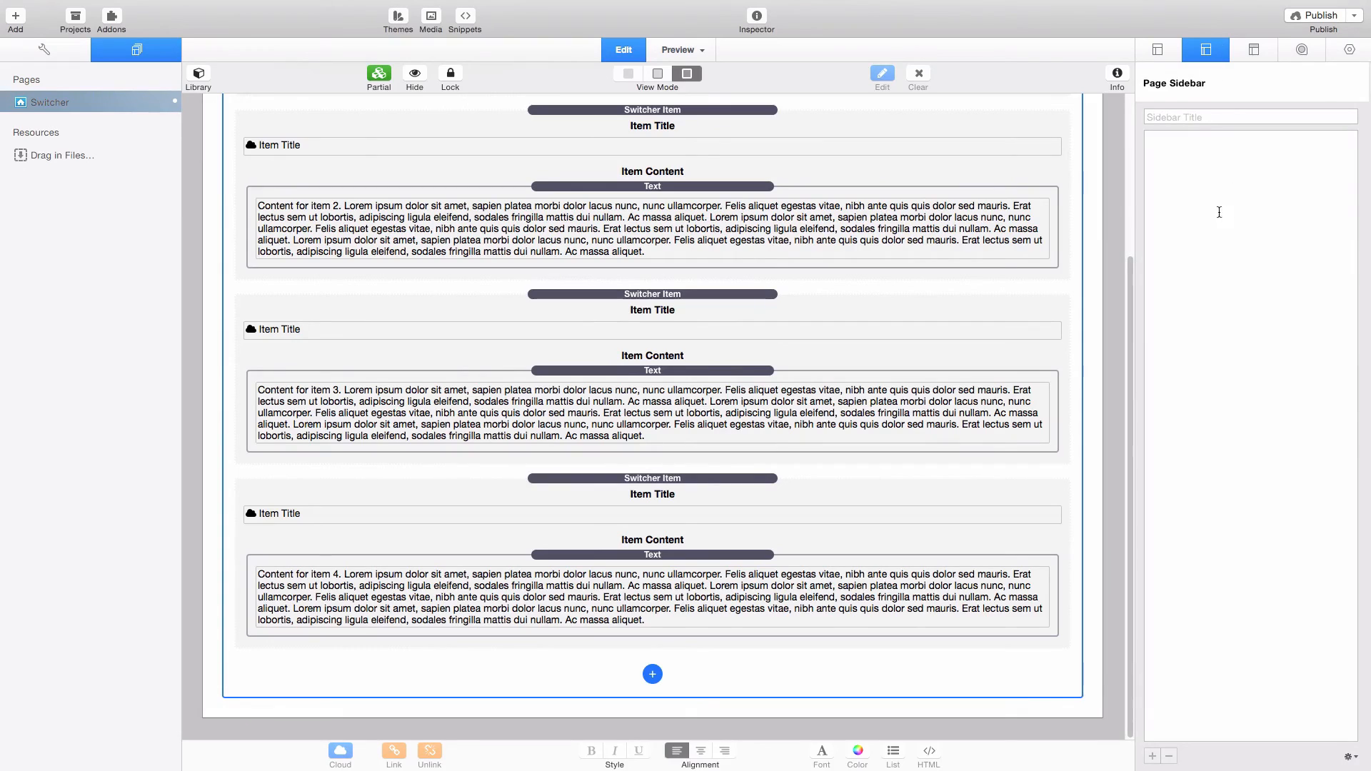
pyautogui.click(1219, 212)
pyautogui.press('super+v')
pyautogui.click(1094, 490)
# - Preview the page with the inspector hidden and switch through all four items using the headings cloned into the sidebar
pyautogui.press('super+r')
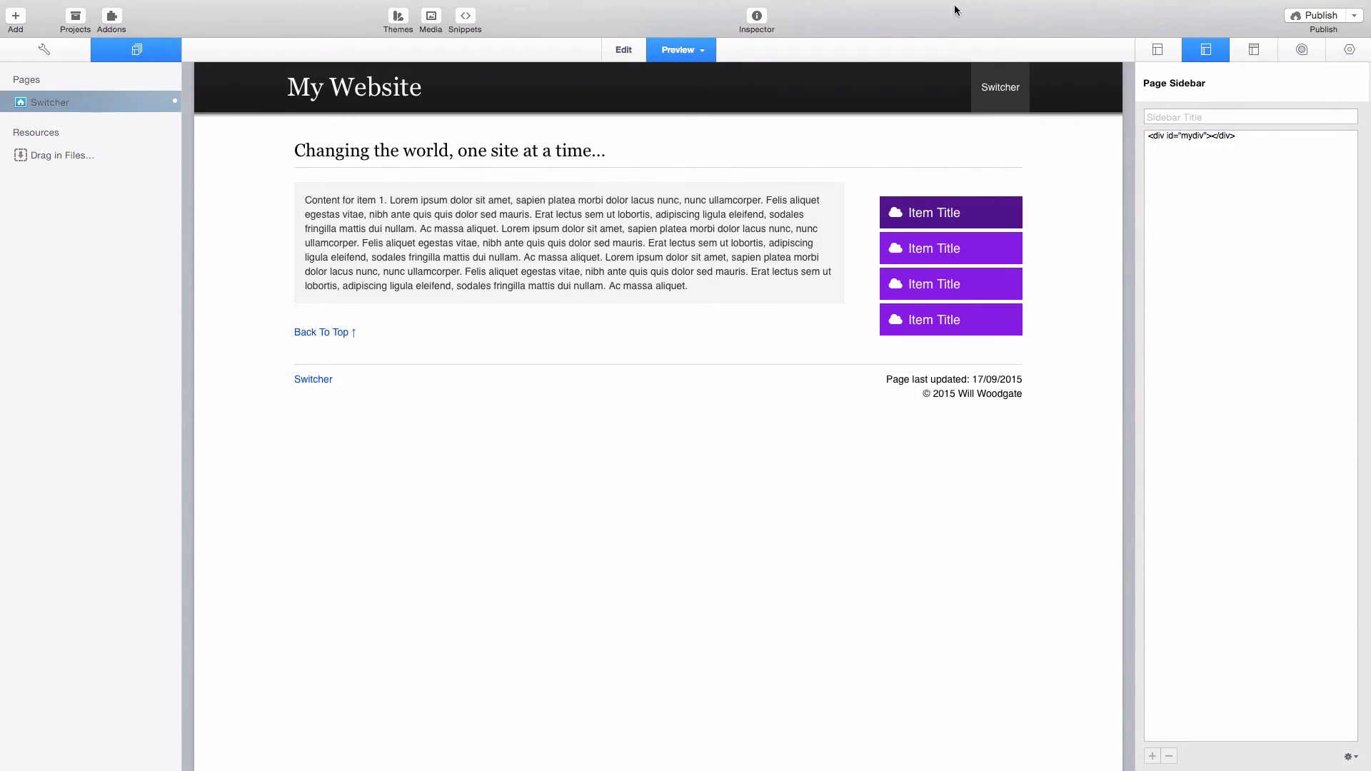
pyautogui.click(394, 18)
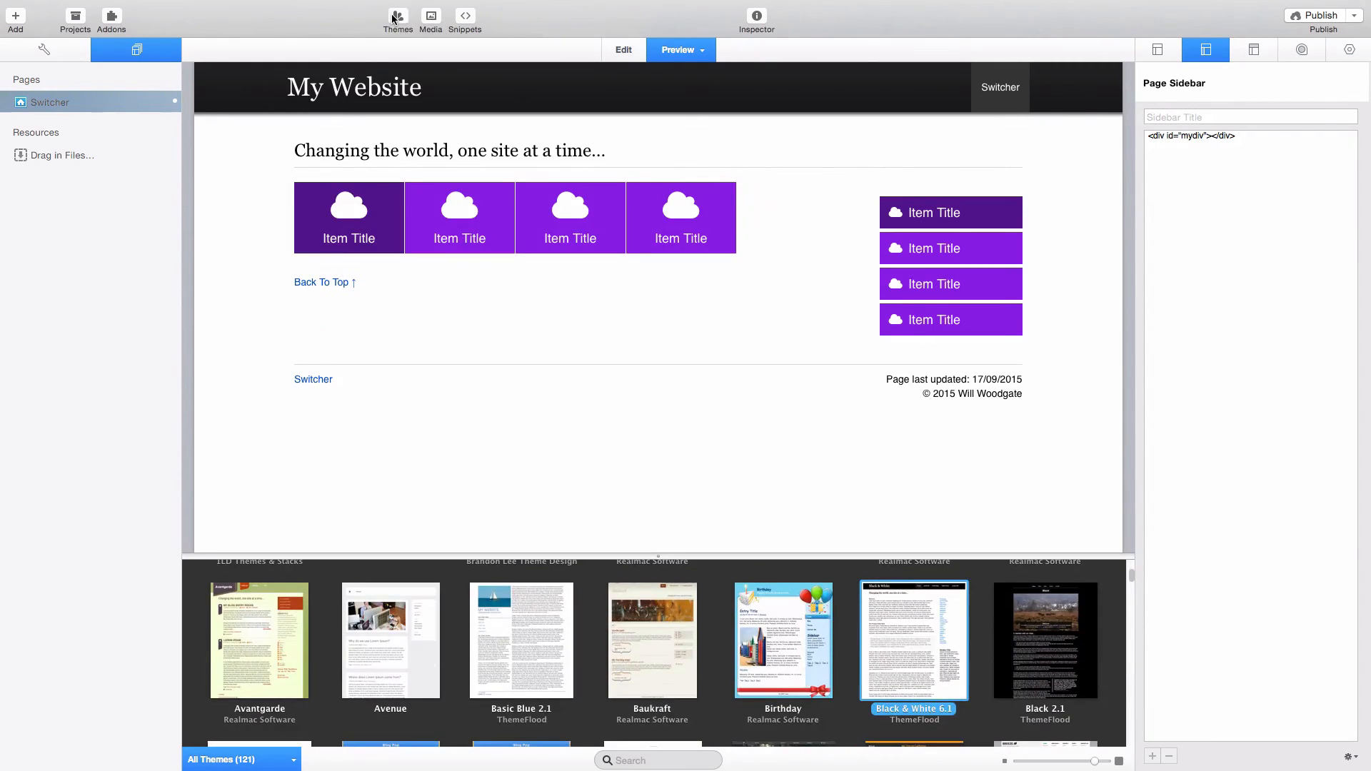
pyautogui.click(395, 18)
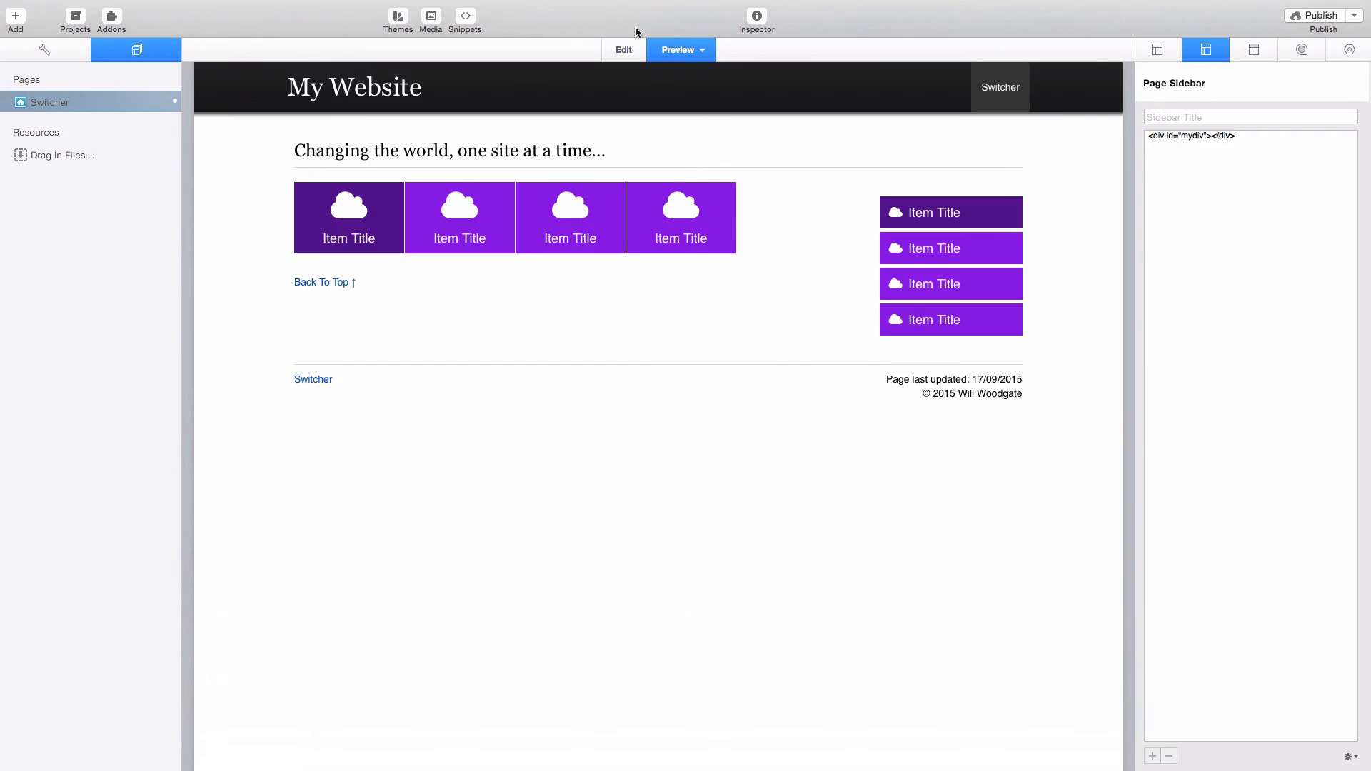
pyautogui.click(756, 15)
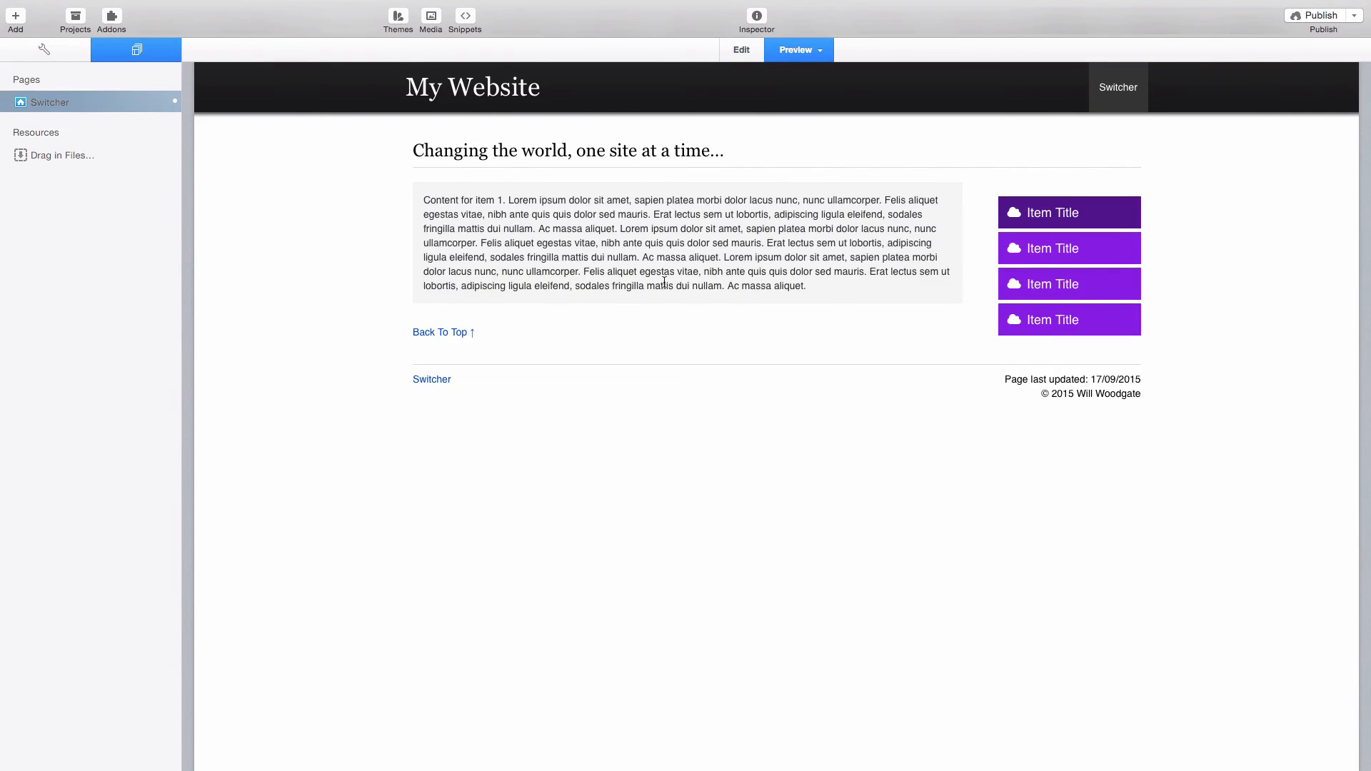
pyautogui.moveTo(838, 296); pyautogui.dragTo(424, 203)
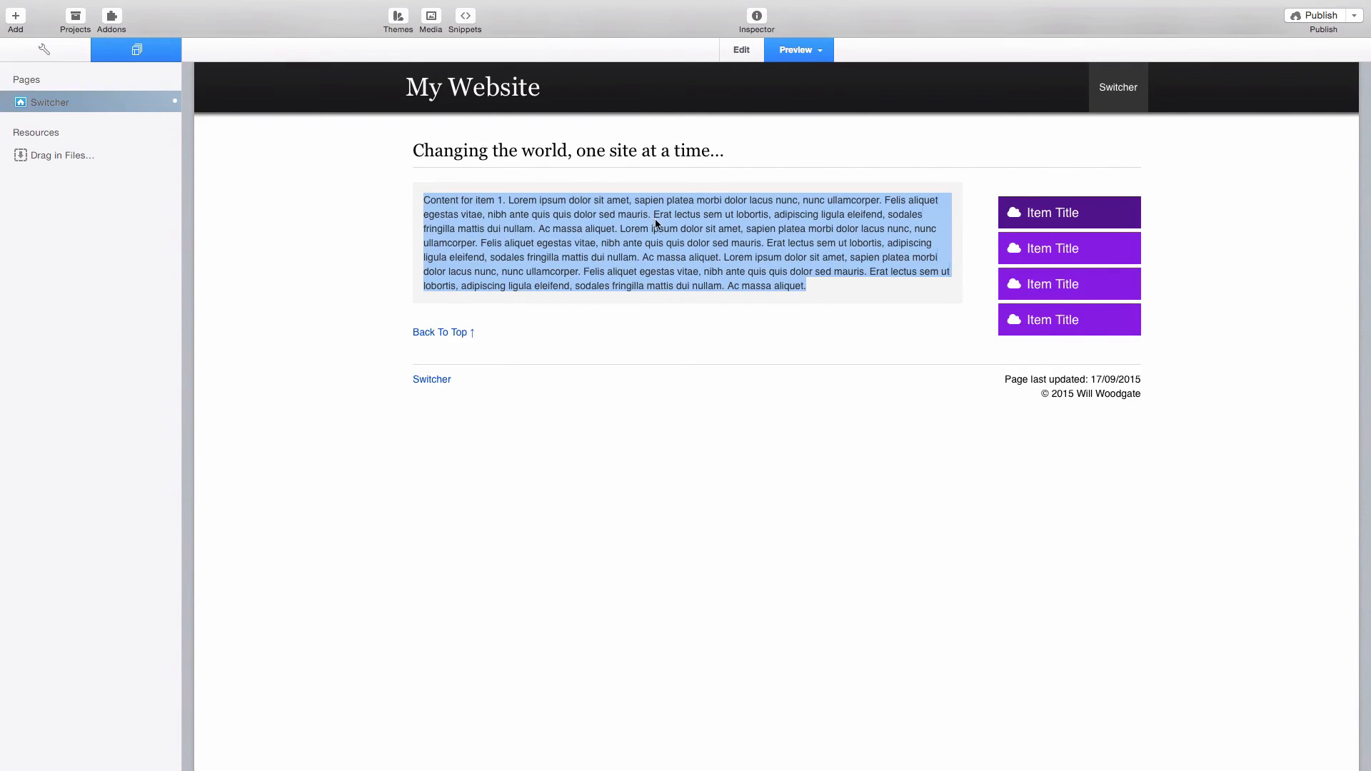
pyautogui.click(791, 437)
pyautogui.click(1048, 249)
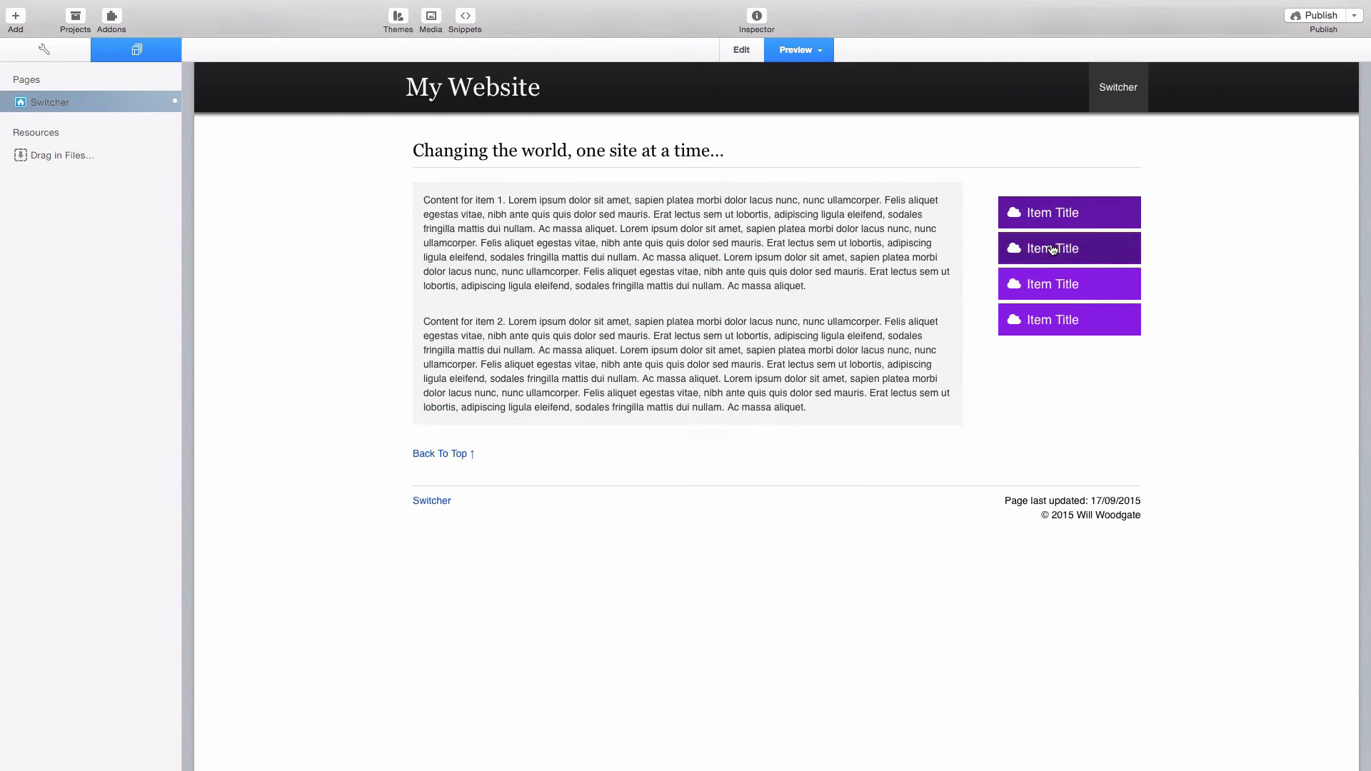
pyautogui.click(1096, 287)
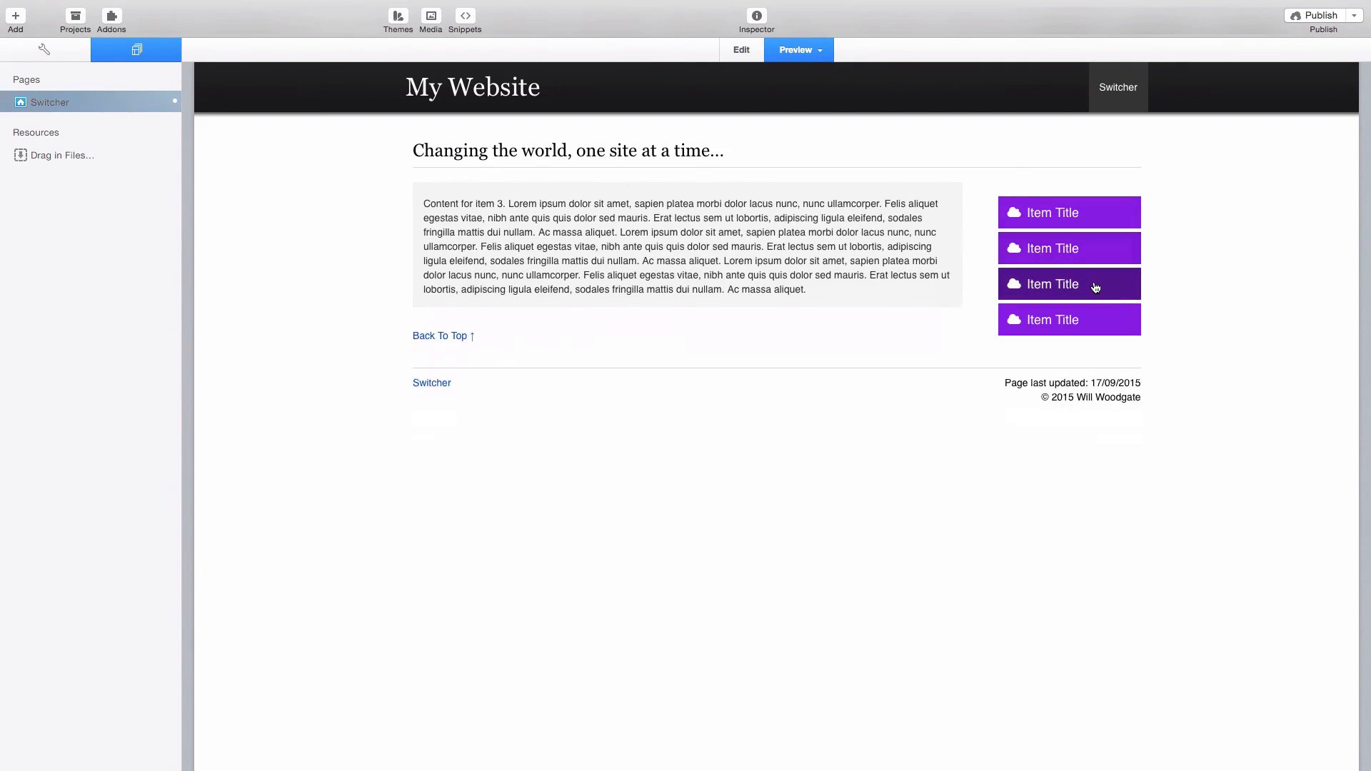
pyautogui.click(1085, 320)
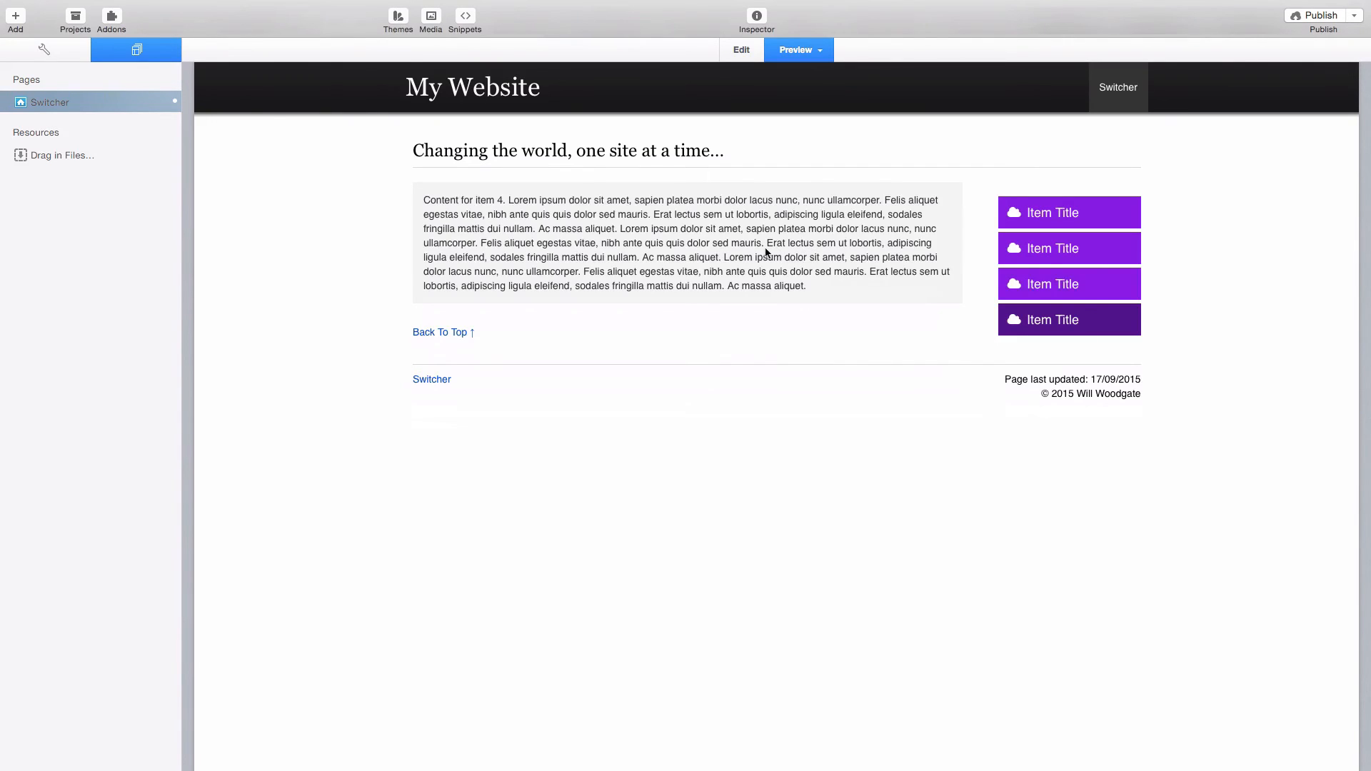
pyautogui.click(1030, 213)
# - Return to editing, show the Switcher stack's settings and collapse all of its expanded settings groups
pyautogui.press('super+r')
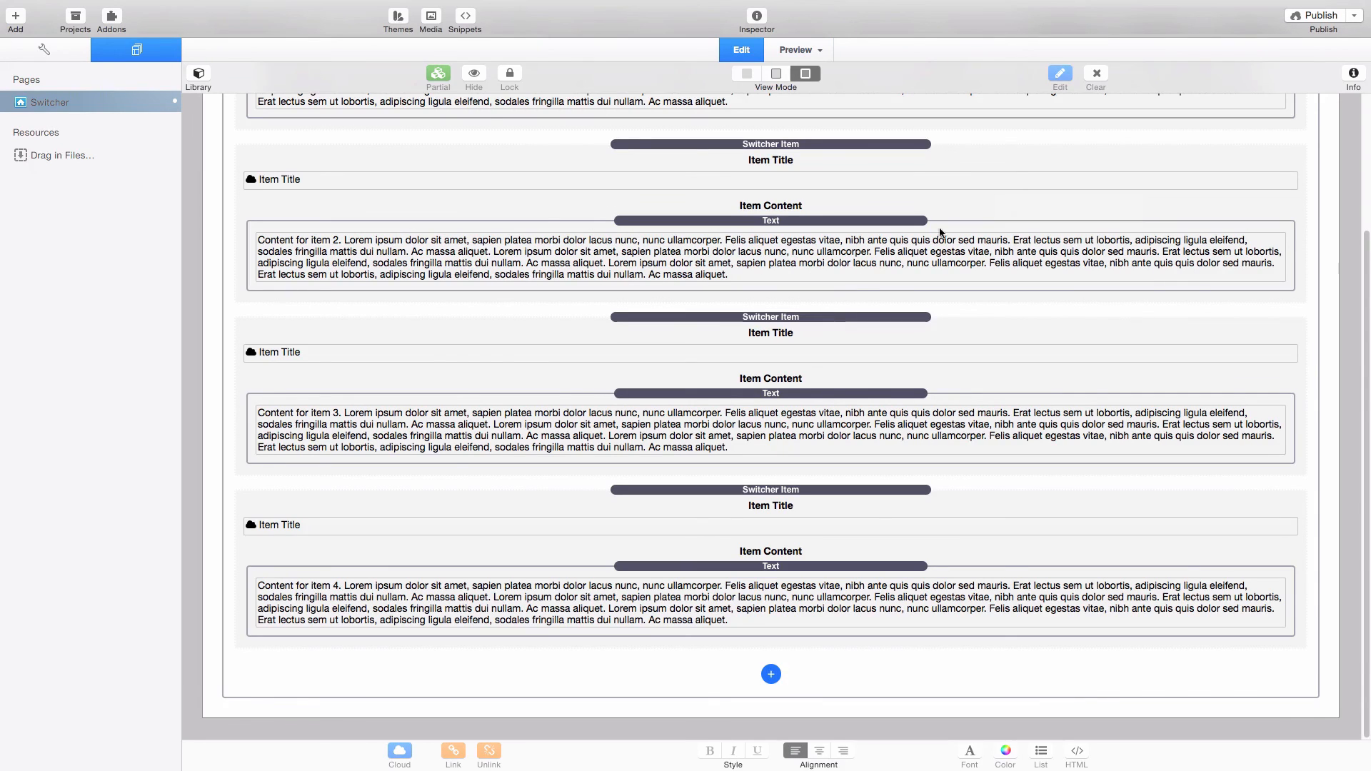
pyautogui.click(1354, 73)
pyautogui.scroll(5, 903, 266)
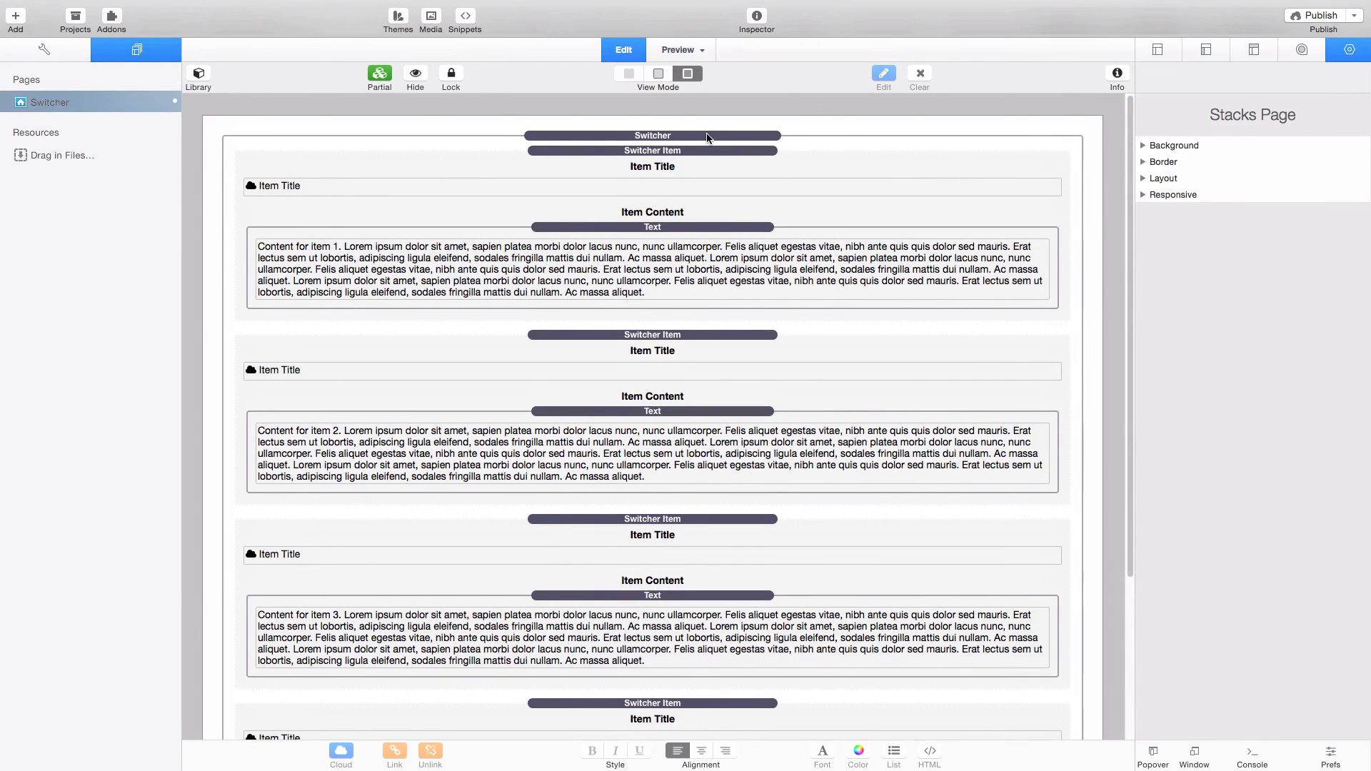
pyautogui.click(691, 135)
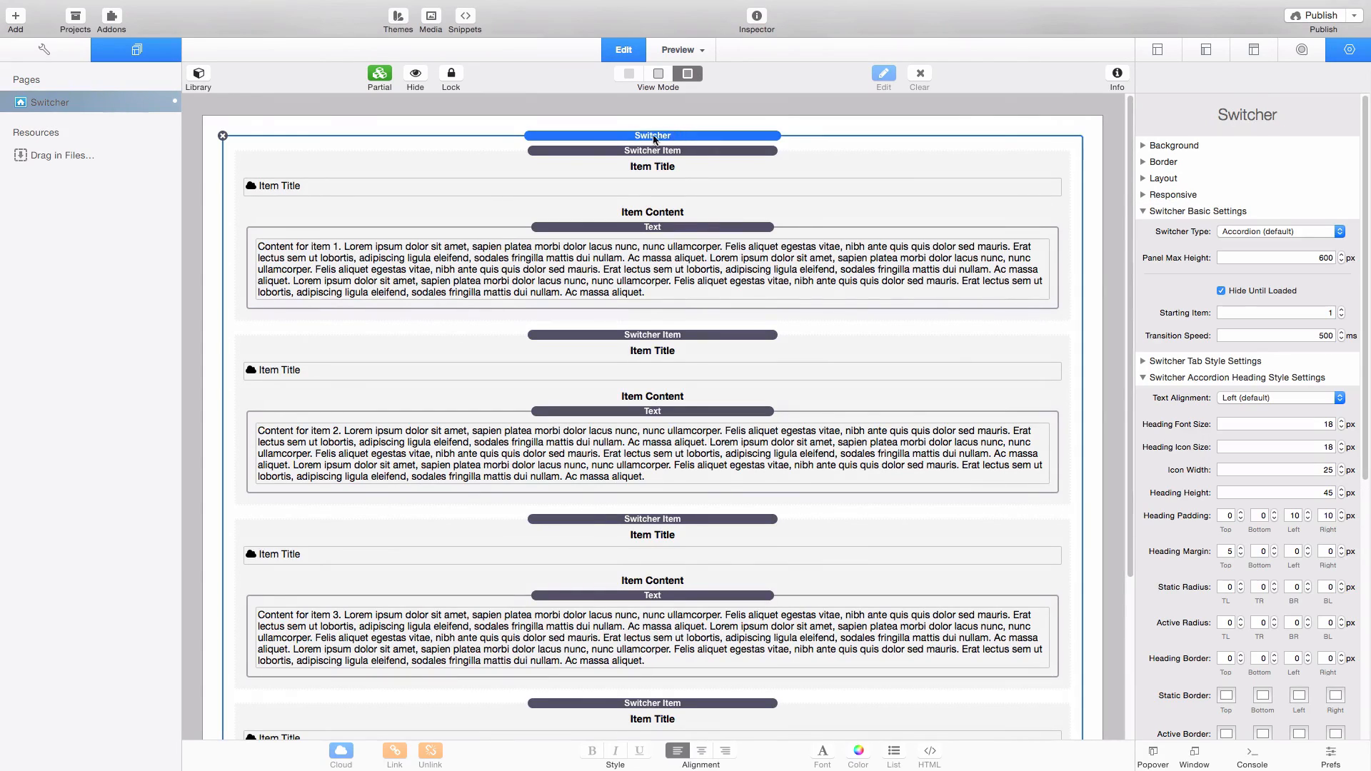
pyautogui.click(1144, 380)
pyautogui.click(1144, 397)
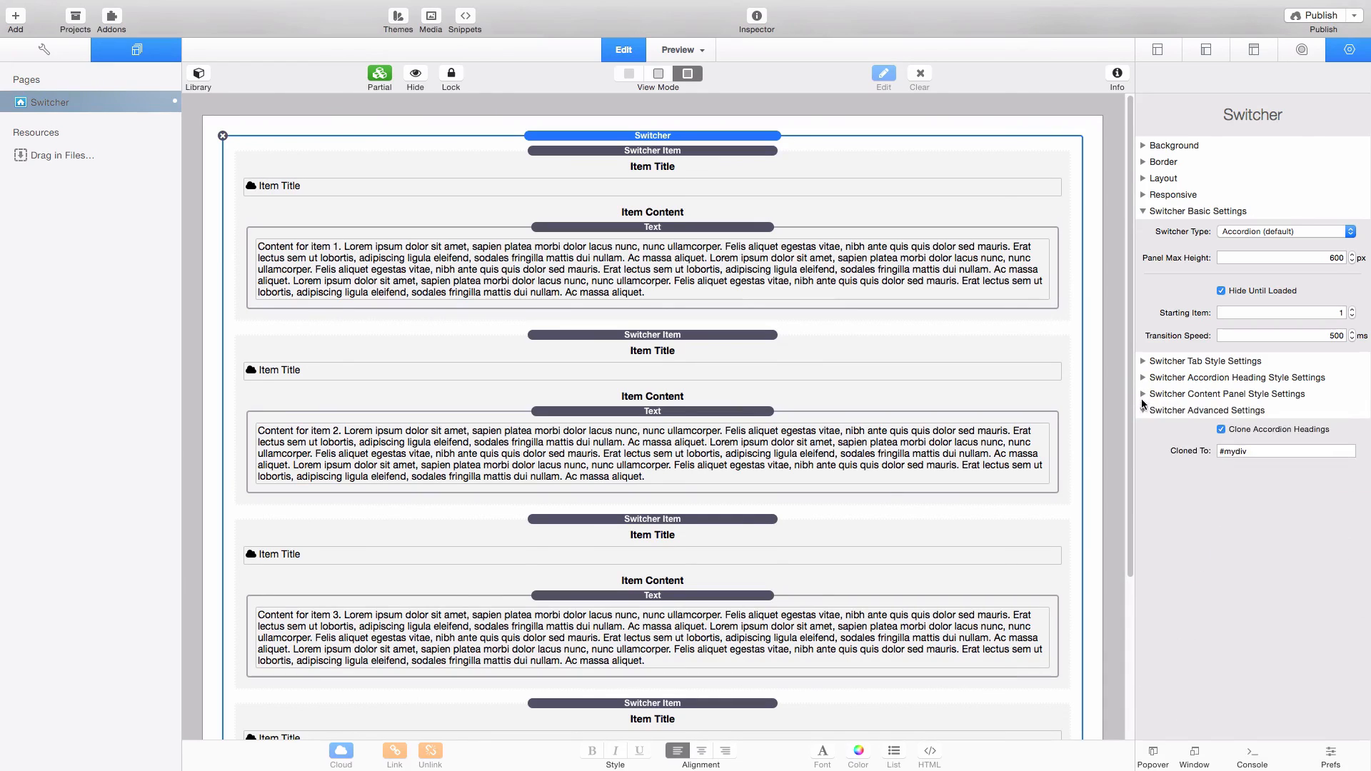
pyautogui.click(1143, 411)
pyautogui.click(1143, 212)
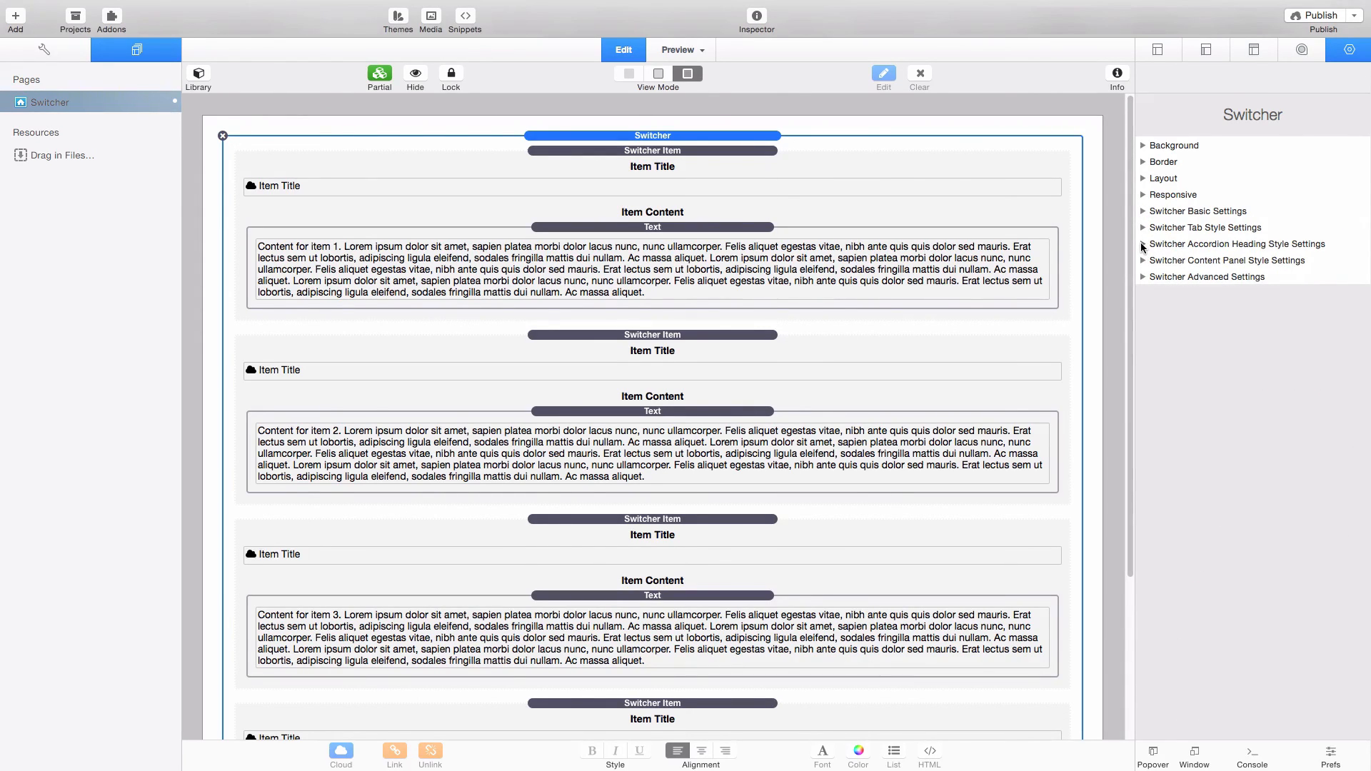
# - Set the active Header Fill colour of the Switcher's accordion headings to magenta
pyautogui.click(1144, 245)
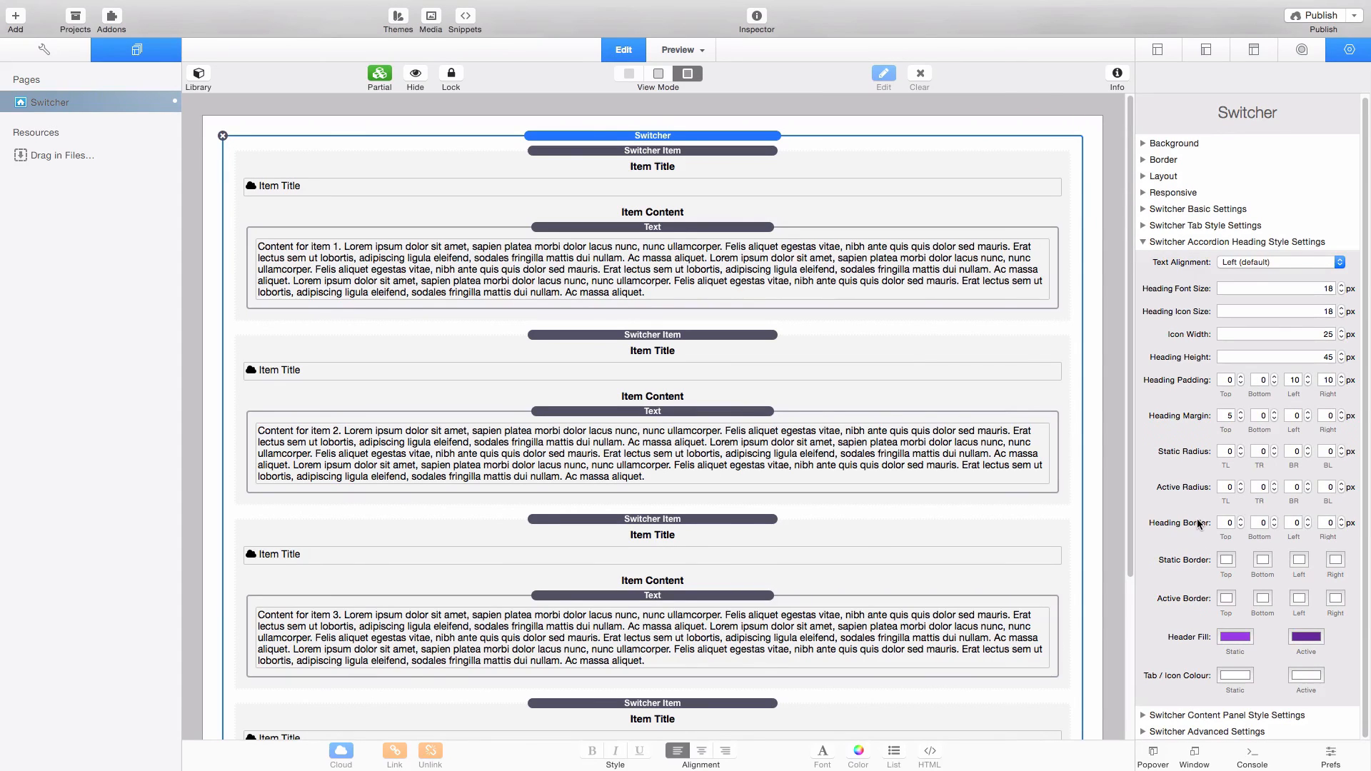
pyautogui.click(1309, 638)
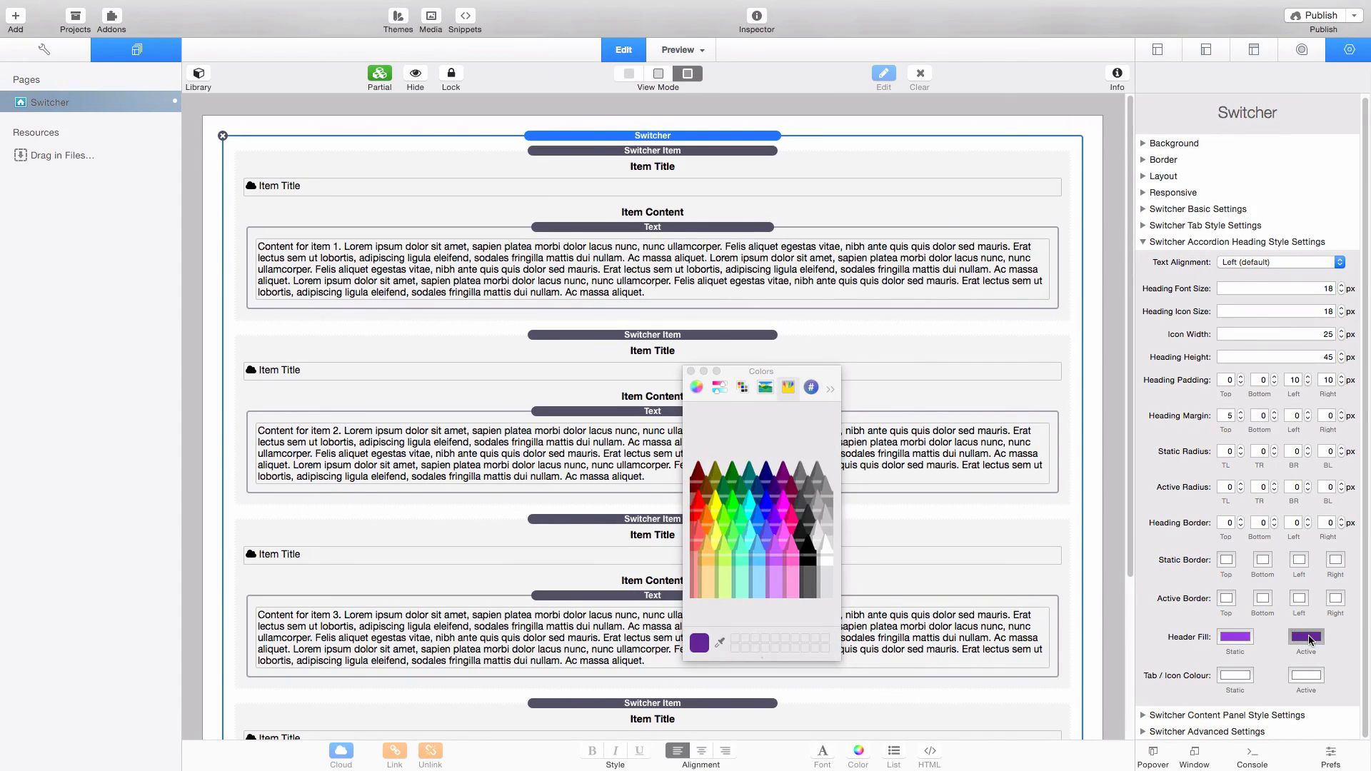
pyautogui.click(784, 508)
pyautogui.click(691, 371)
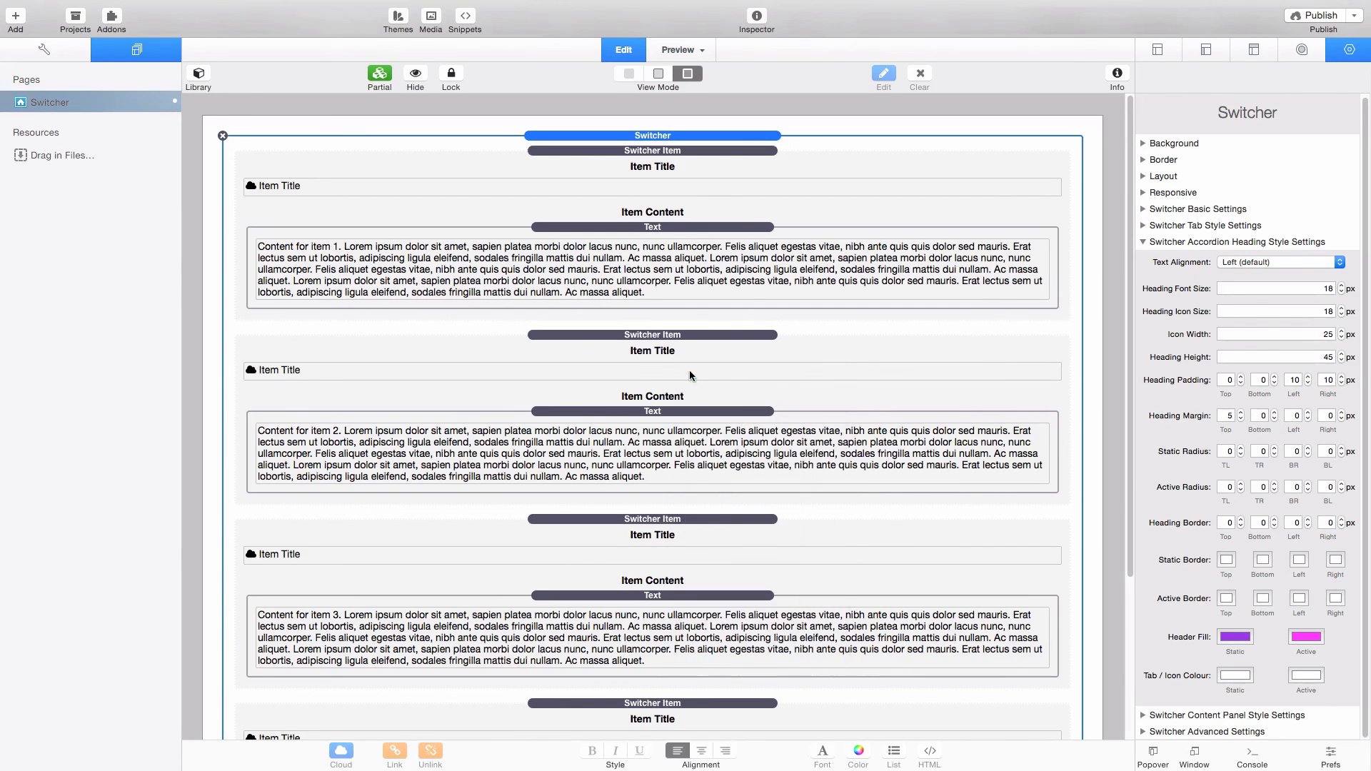
# - Preview the page and switch to the second, third and fourth items to check the active heading colour
pyautogui.press('super+r')
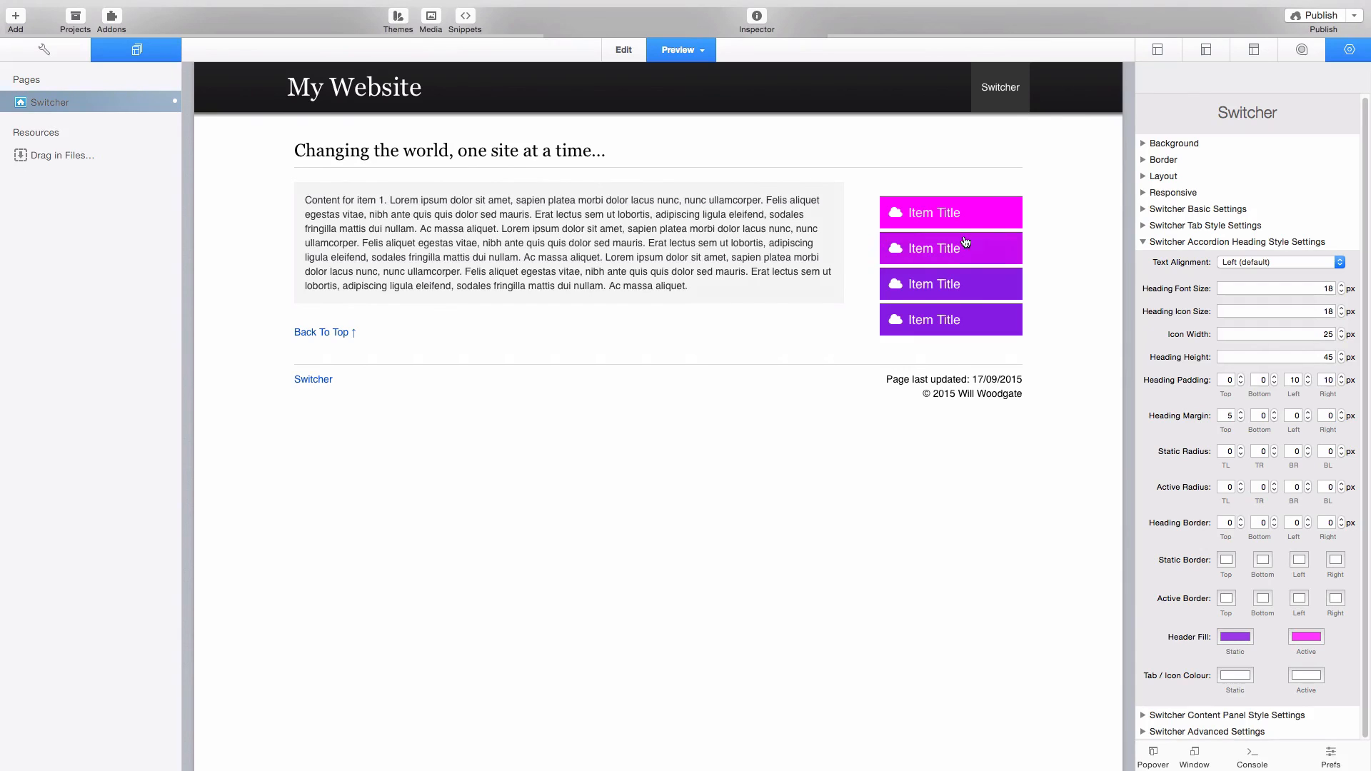
pyautogui.click(964, 248)
pyautogui.click(994, 286)
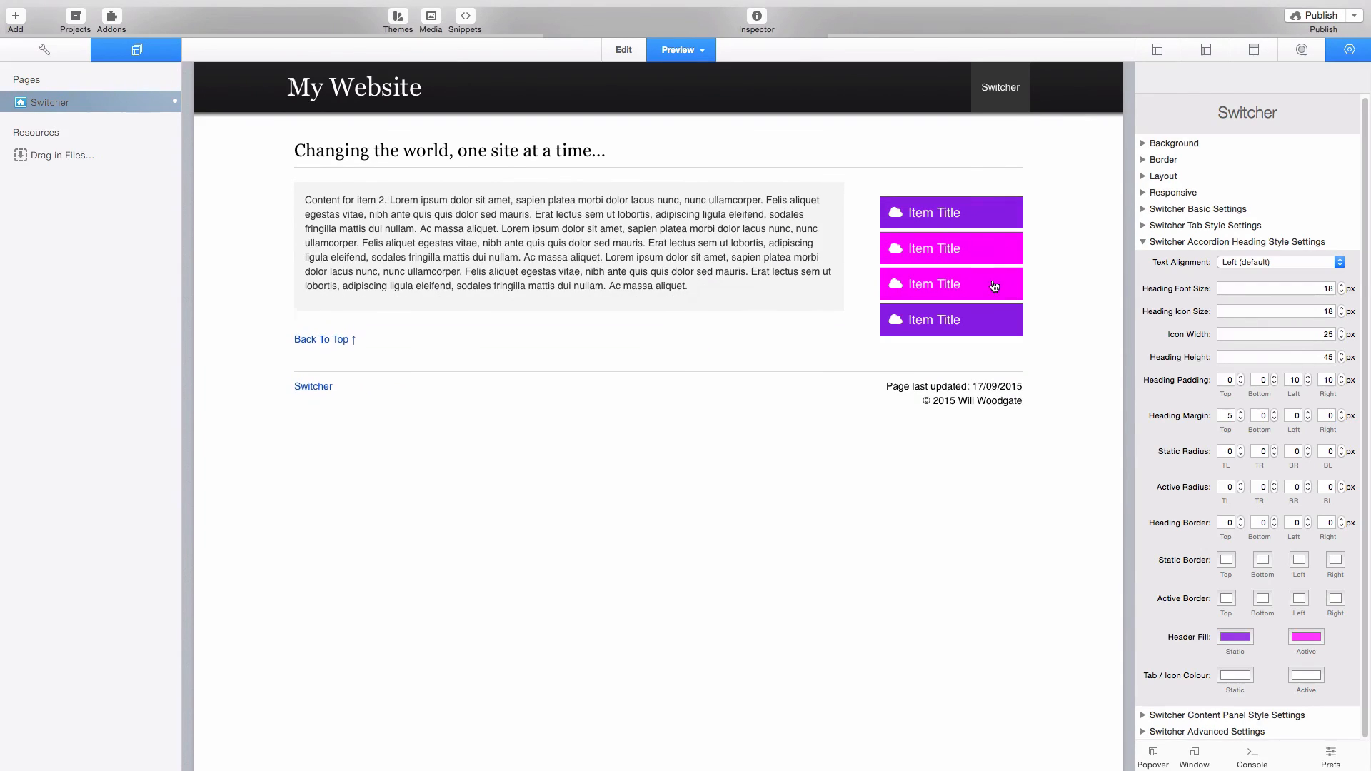
pyautogui.click(986, 326)
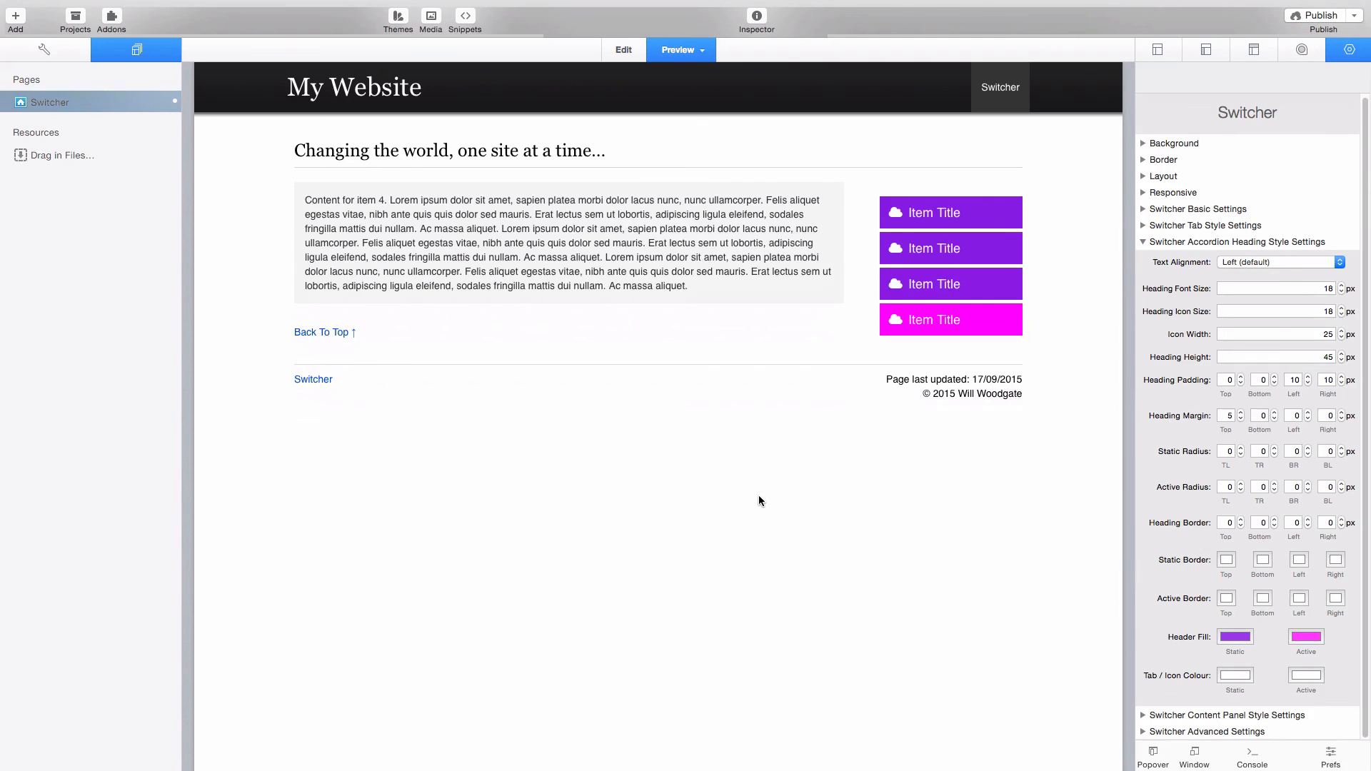
# - Look at the first item's Text stack in edit mode, and preview the page again with the second item open
pyautogui.press('super+r')
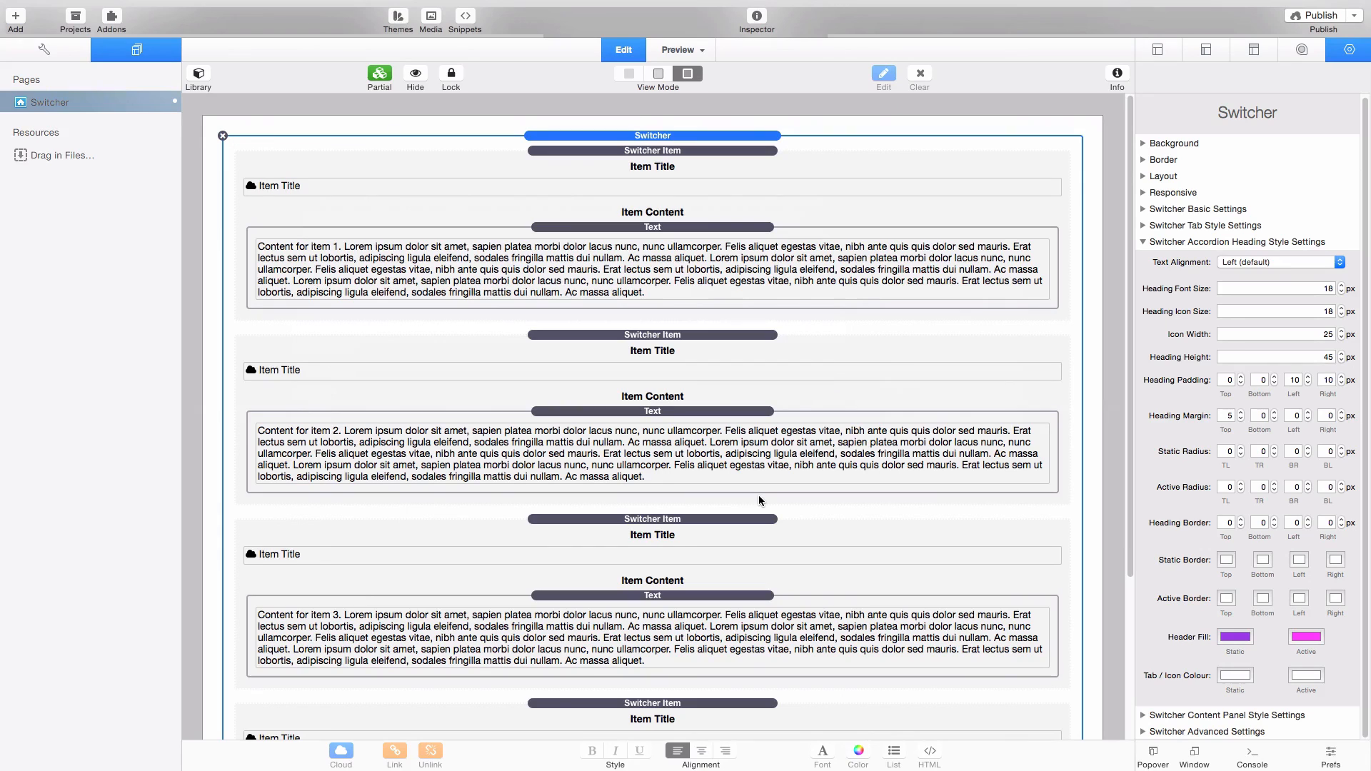
pyautogui.click(626, 225)
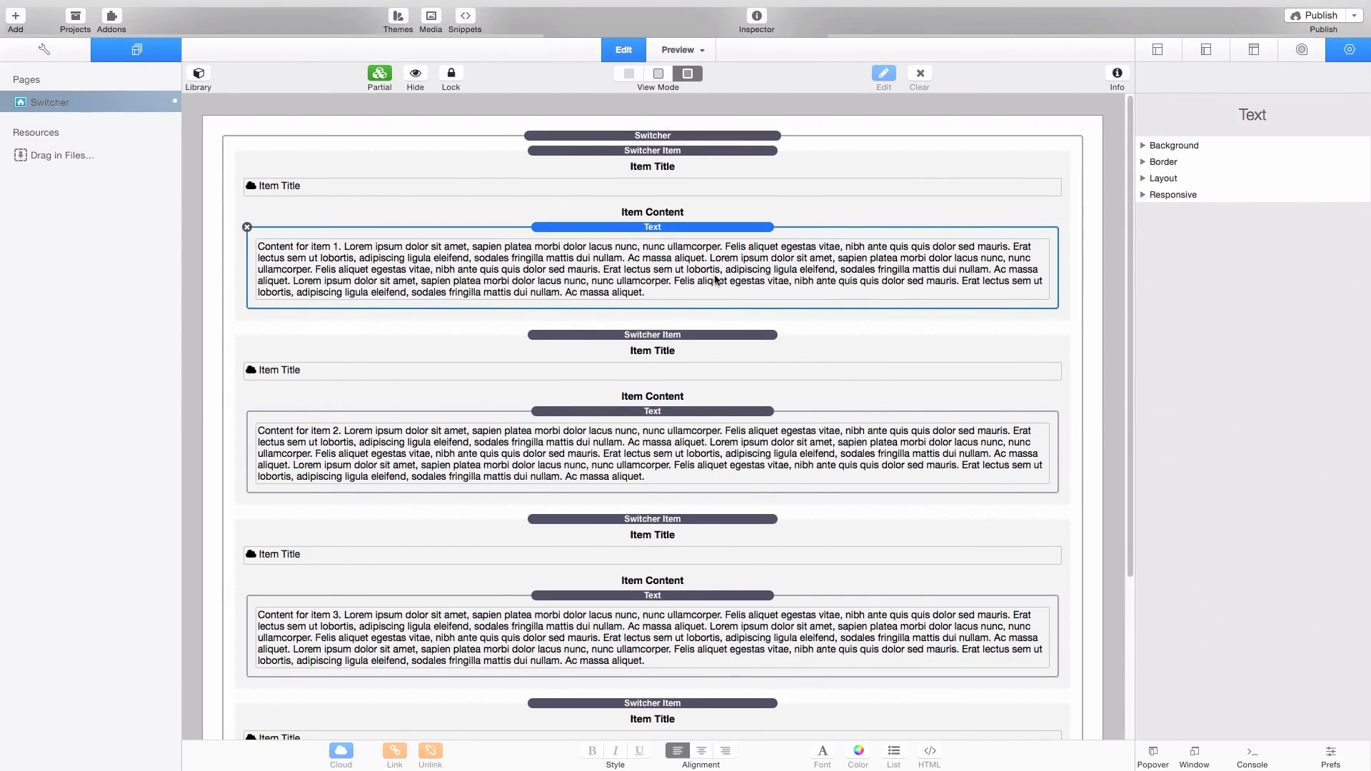
pyautogui.press('super+r')
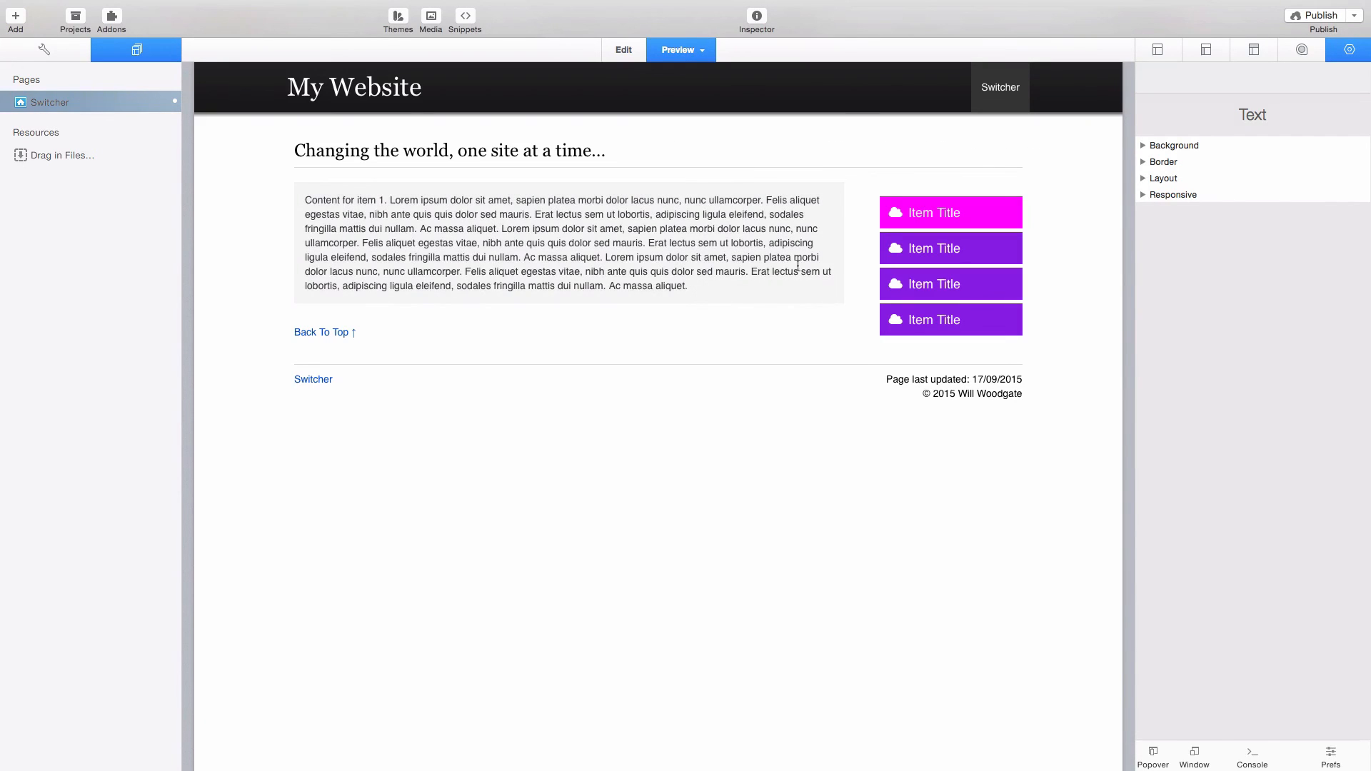
pyautogui.click(927, 250)
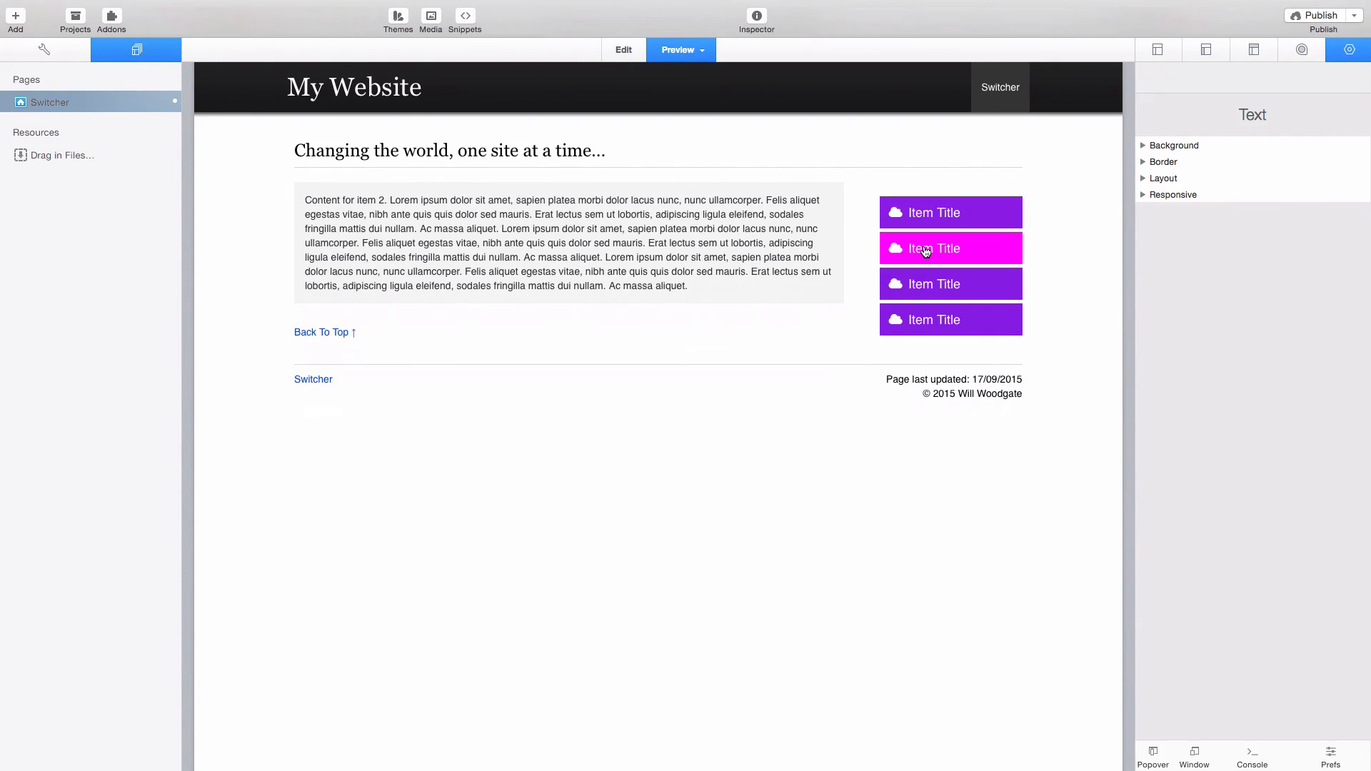